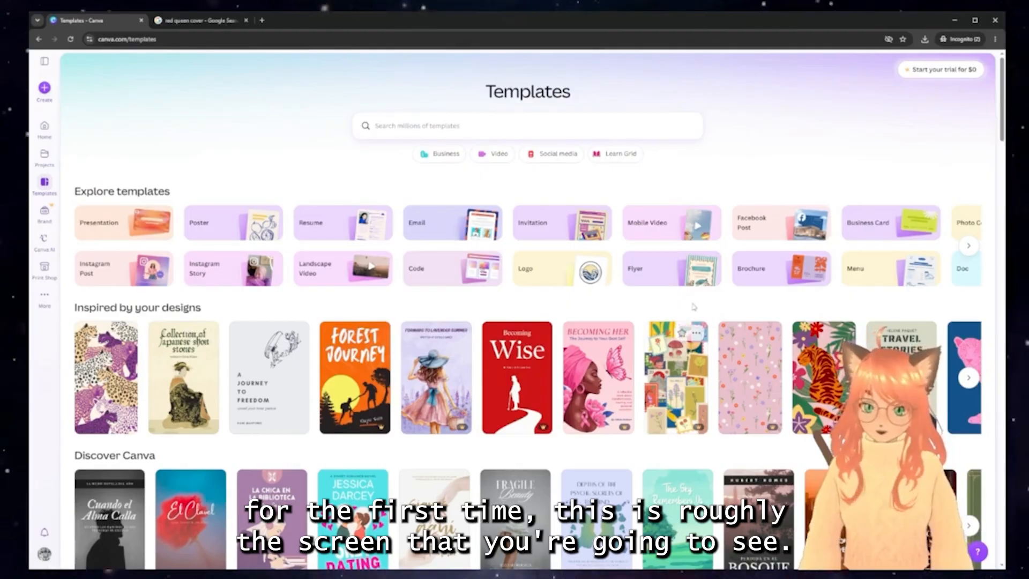
Search the design types for 'cover' and open a blank Ebook Cover design
{"action": "left_click", "coordinate": [45, 88]}
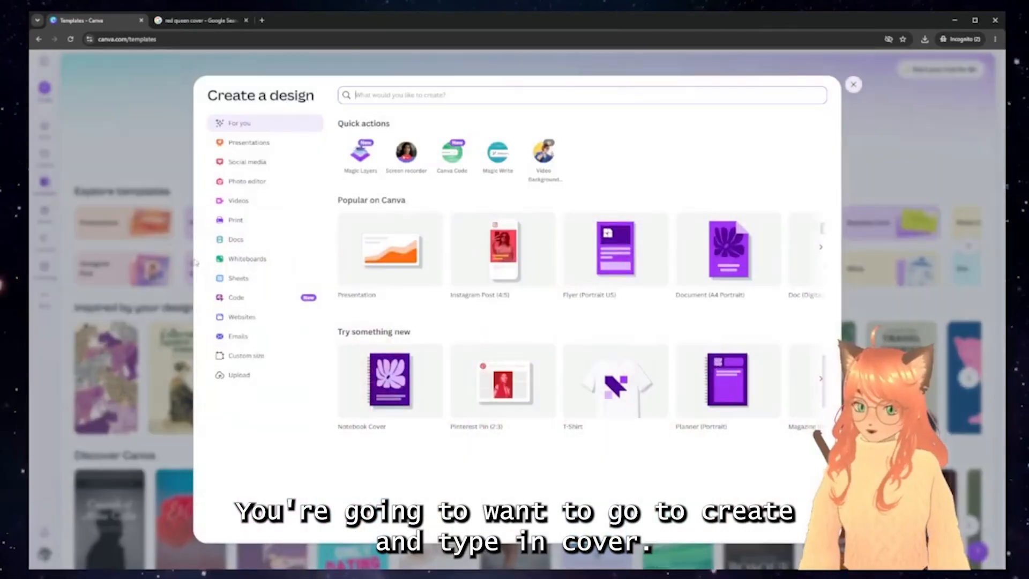
{"action": "left_click", "coordinate": [406, 92]}
{"action": "type", "text": "cover"}
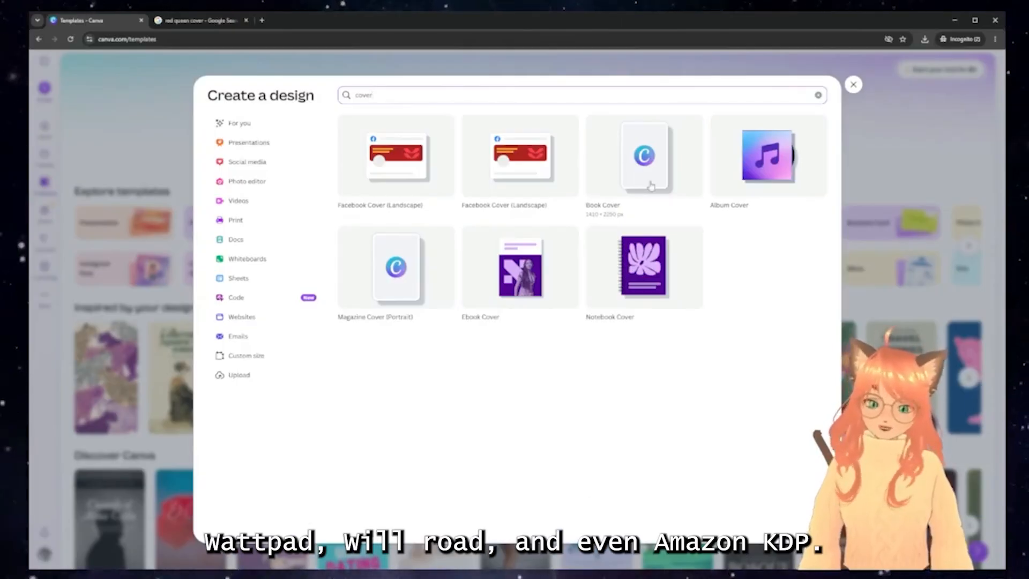
{"action": "left_click", "coordinate": [651, 178]}
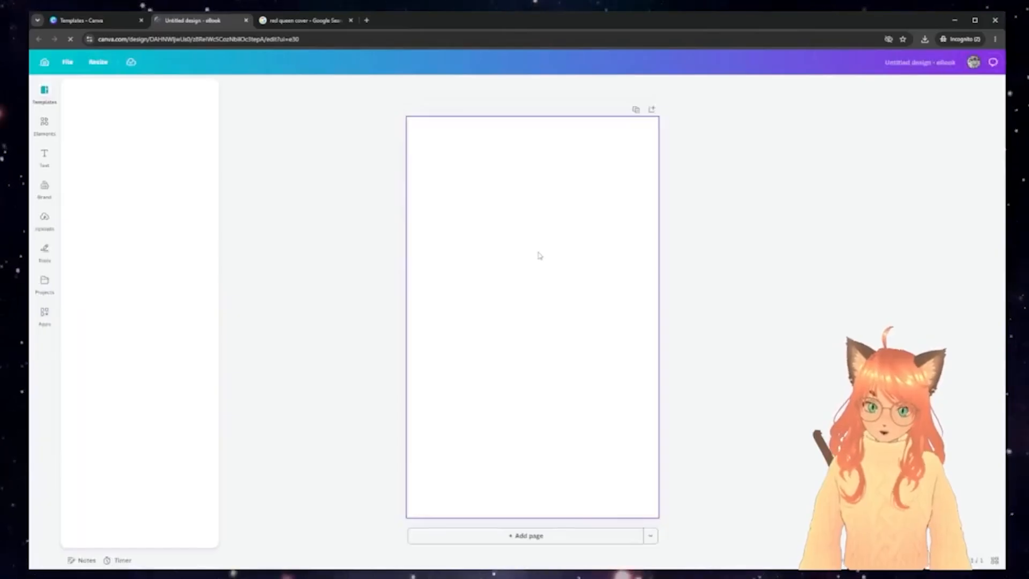
Search the cover templates for 'horror' and scroll through the results
{"action": "scroll", "coordinate": [203, 364], "scroll_direction": "down", "scroll_amount": 3}
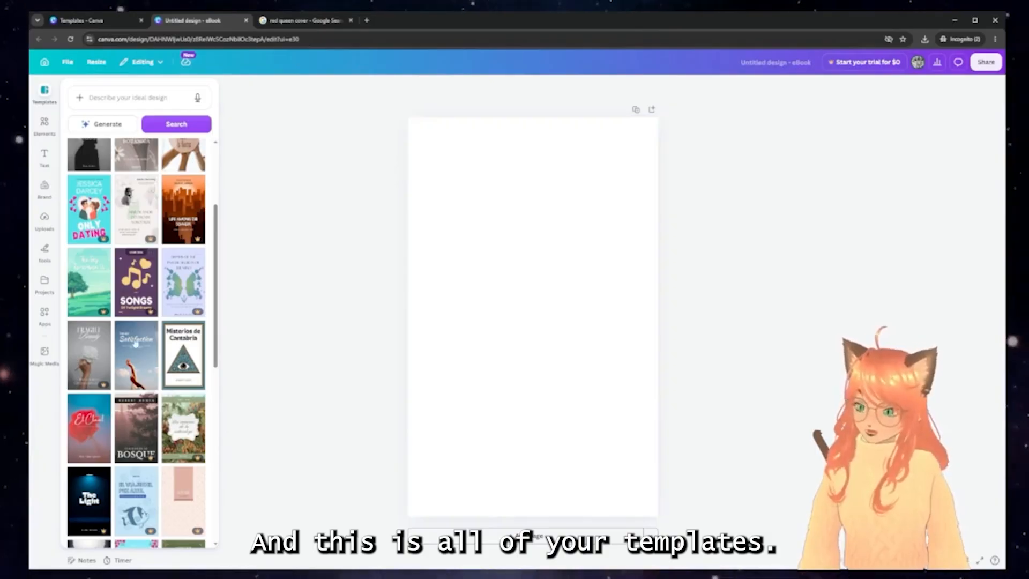
{"action": "left_click", "coordinate": [137, 97]}
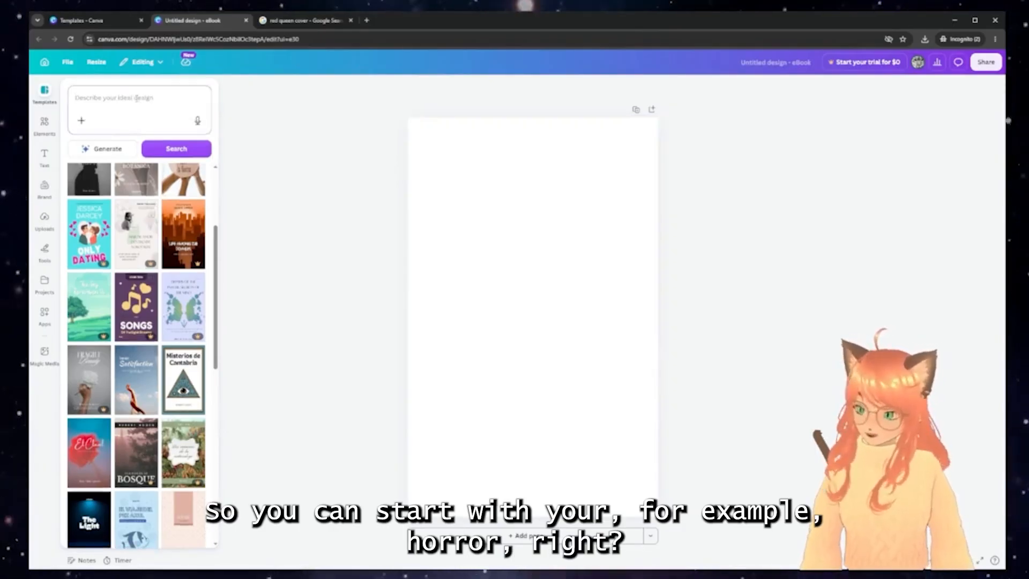
{"action": "type", "text": "horror"}
{"action": "key", "text": "Return"}
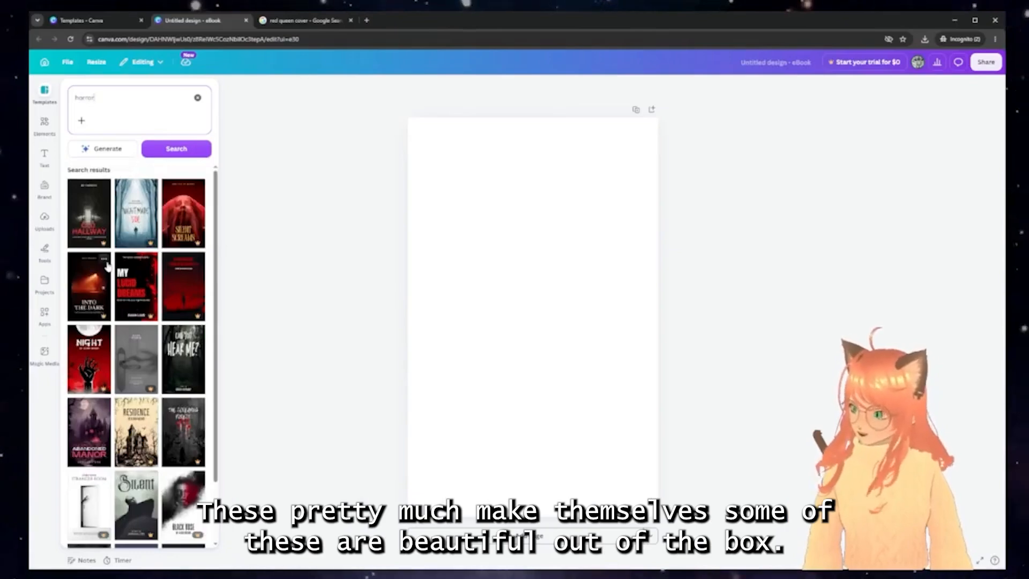
{"action": "scroll", "coordinate": [104, 275], "scroll_direction": "down", "scroll_amount": 2}
{"action": "scroll", "coordinate": [104, 274], "scroll_direction": "down", "scroll_amount": 3}
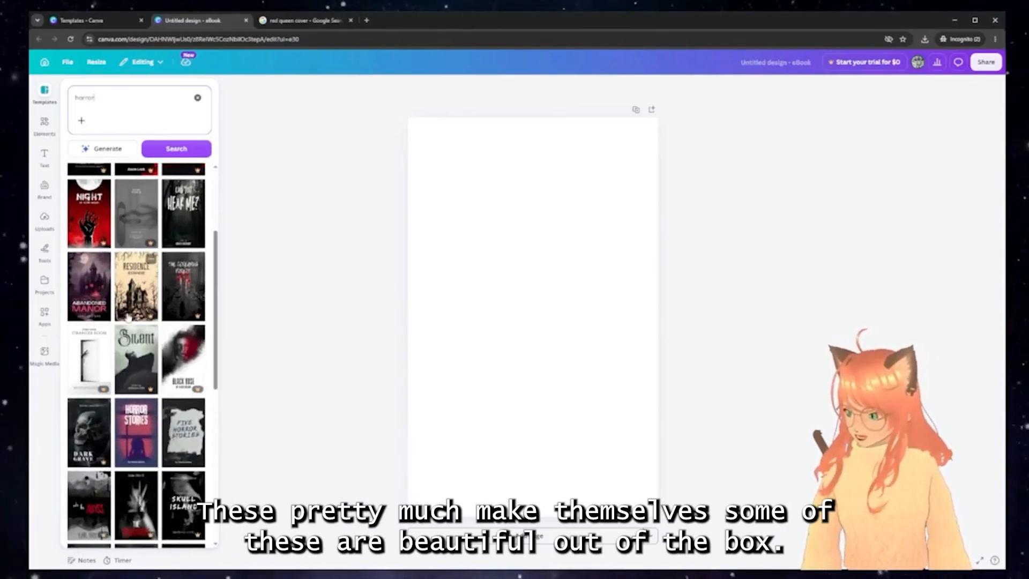
{"action": "scroll", "coordinate": [145, 420], "scroll_direction": "down", "scroll_amount": 4}
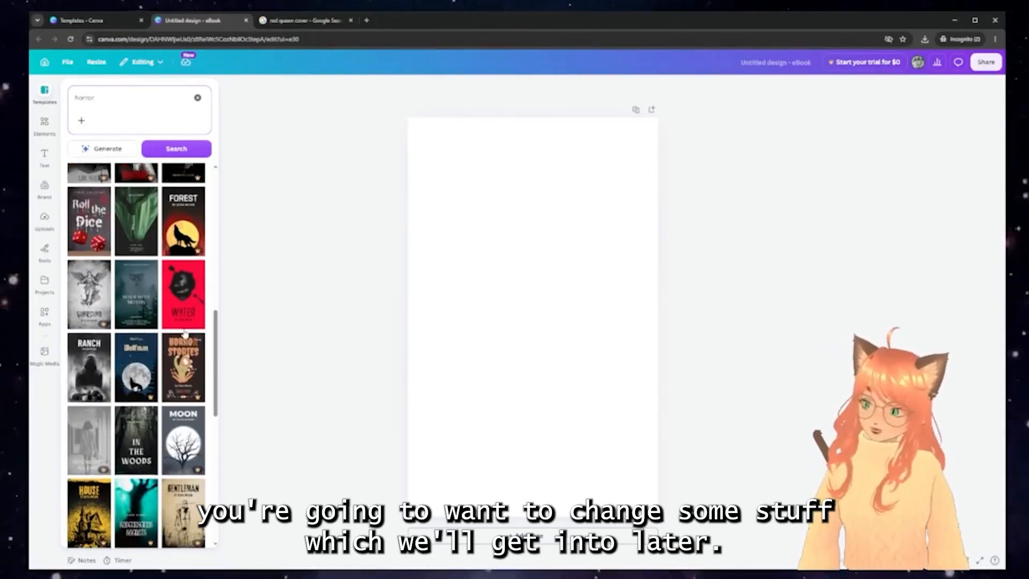
{"action": "scroll", "coordinate": [158, 343], "scroll_direction": "up", "scroll_amount": 1}
{"action": "scroll", "coordinate": [150, 337], "scroll_direction": "down", "scroll_amount": 1}
{"action": "scroll", "coordinate": [147, 334], "scroll_direction": "down", "scroll_amount": 1}
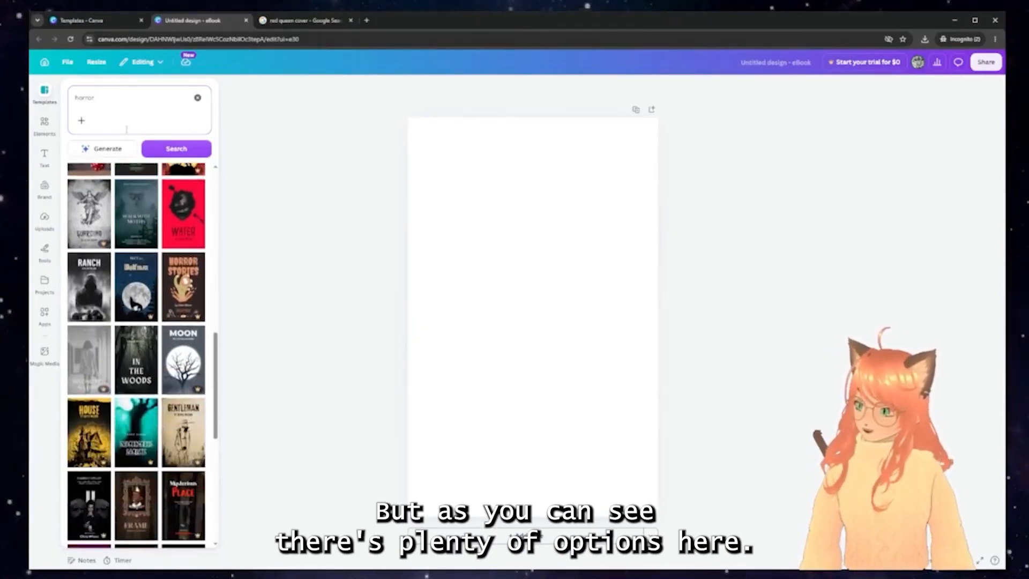
Replace the search with 'romance' and browse the romance cover templates
{"action": "left_click", "coordinate": [98, 101]}
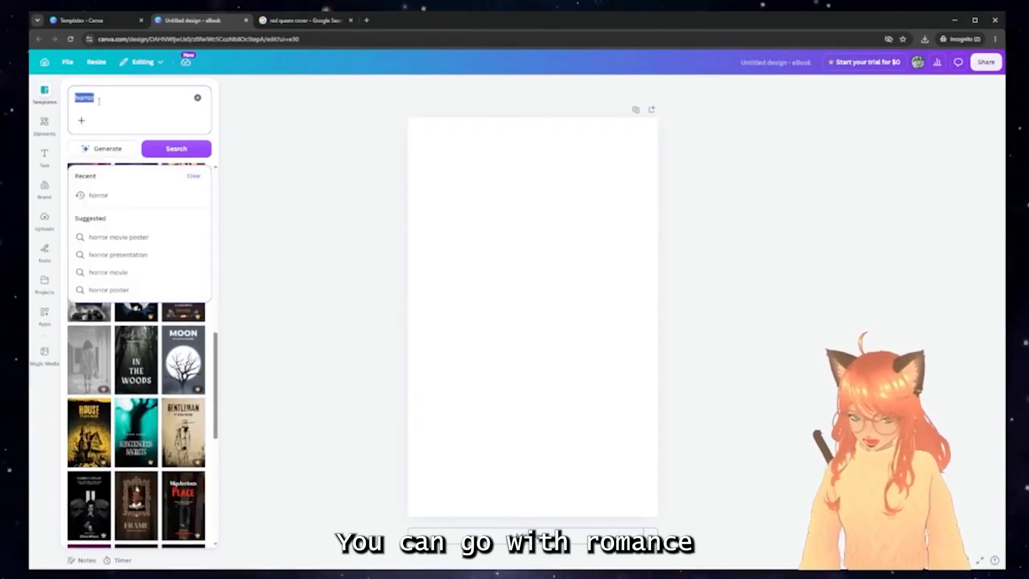
{"action": "type", "text": "romance"}
{"action": "key", "text": "Return"}
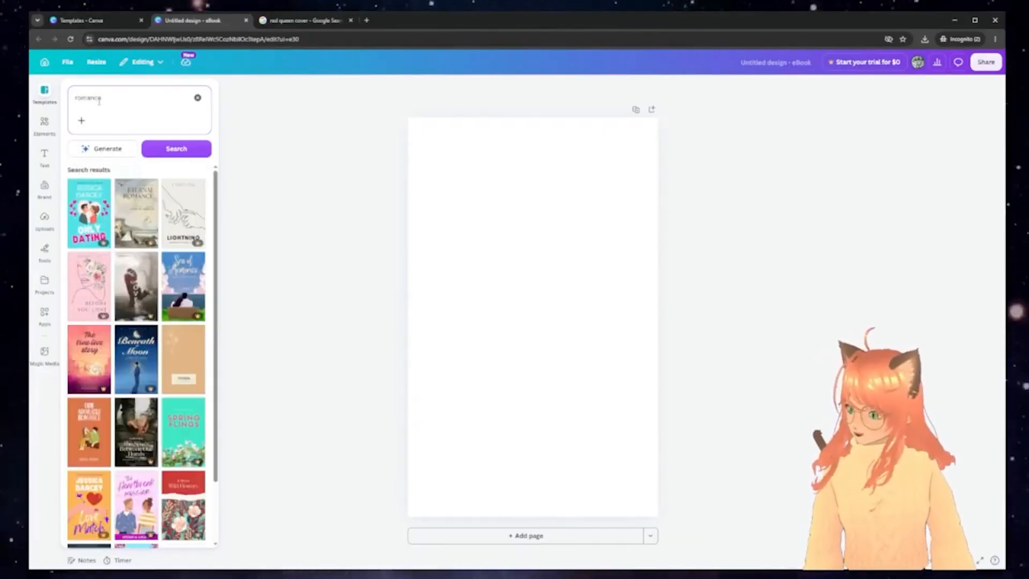
{"action": "scroll", "coordinate": [125, 313], "scroll_direction": "down", "scroll_amount": 3}
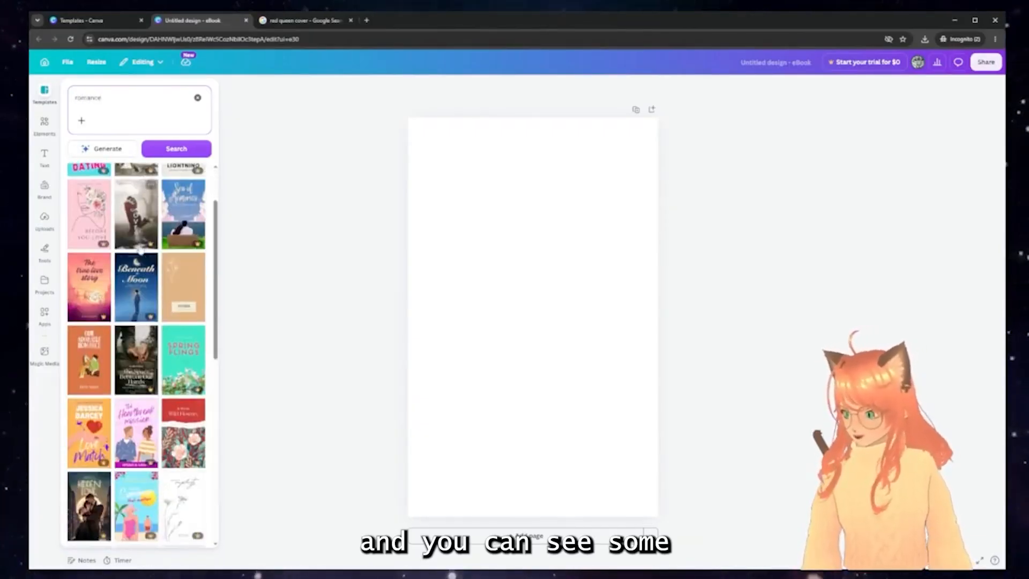
{"action": "scroll", "coordinate": [121, 306], "scroll_direction": "down", "scroll_amount": 5}
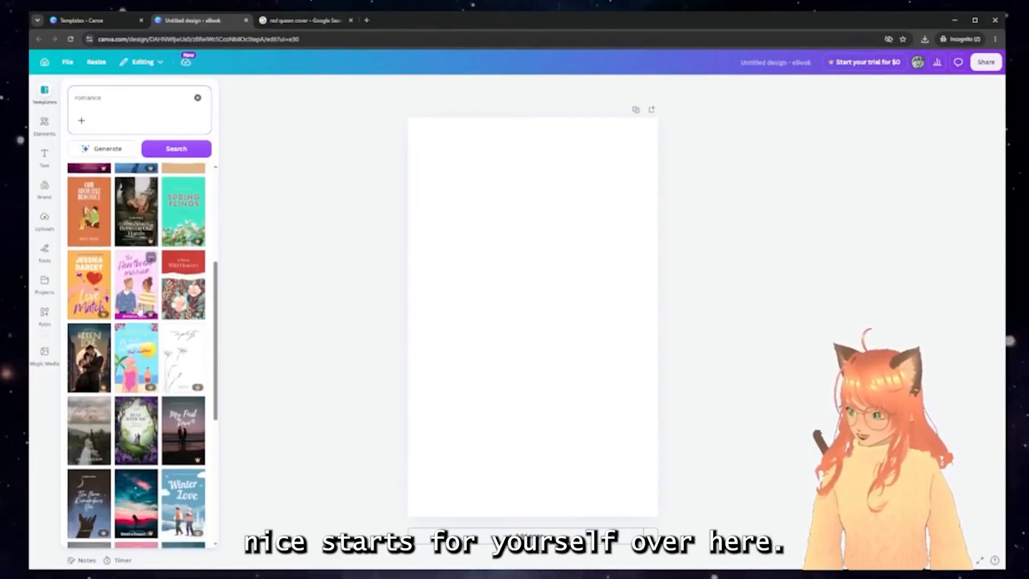
{"action": "scroll", "coordinate": [137, 348], "scroll_direction": "down", "scroll_amount": 3}
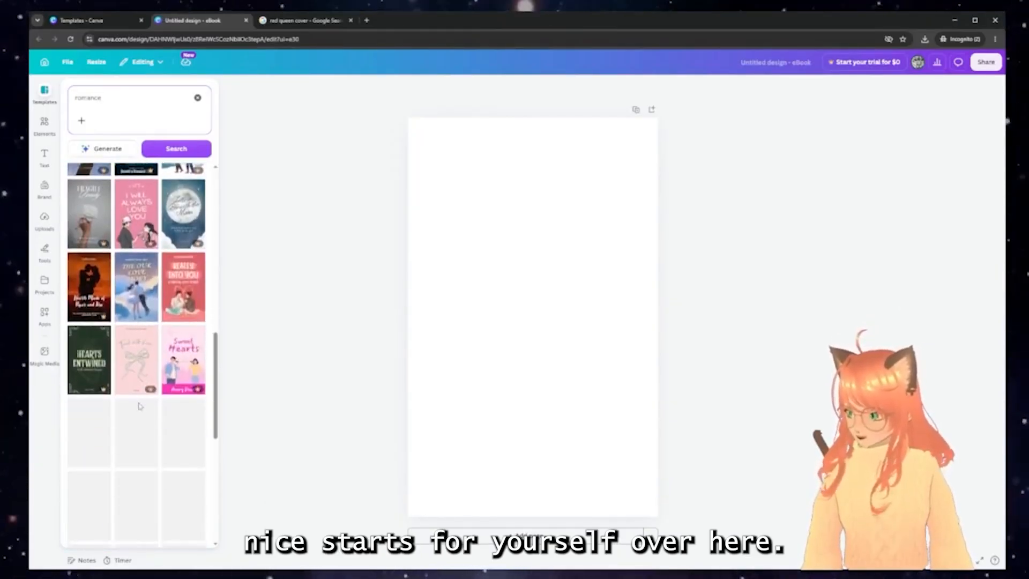
Search for 'fantasy' templates and scroll through the fantasy cover results
{"action": "double_click", "coordinate": [107, 96]}
{"action": "type", "text": "fan"}
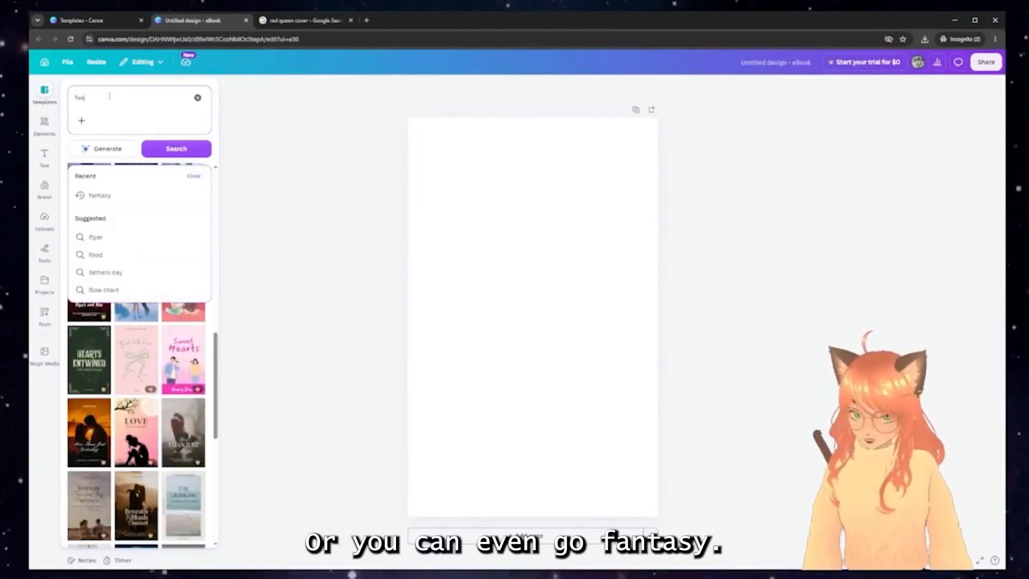
{"action": "type", "text": "tasy"}
{"action": "key", "text": "Return"}
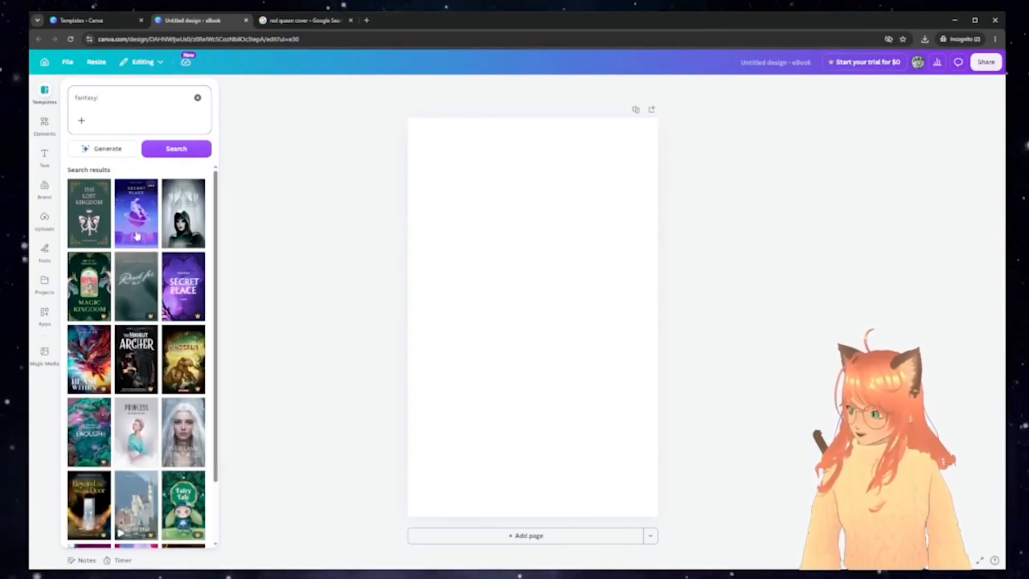
{"action": "scroll", "coordinate": [137, 236], "scroll_direction": "down", "scroll_amount": 2}
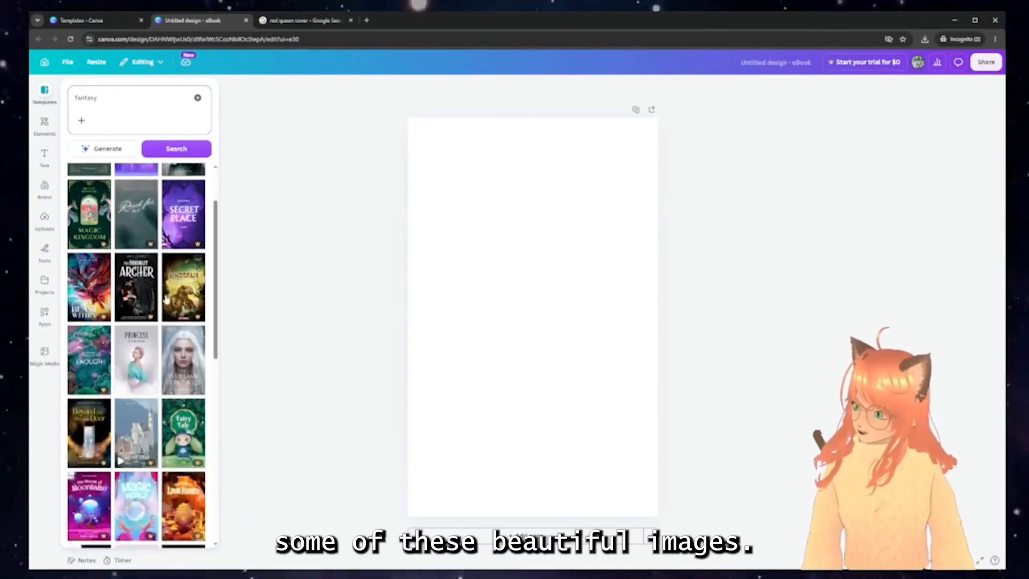
{"action": "scroll", "coordinate": [166, 299], "scroll_direction": "down", "scroll_amount": 5}
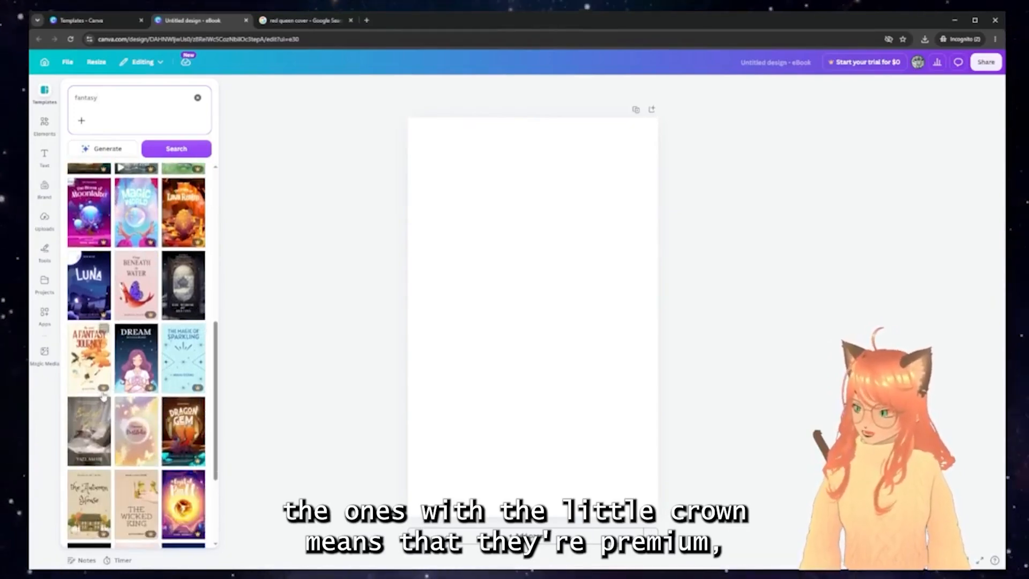
{"action": "mouse_move", "coordinate": [104, 391]}
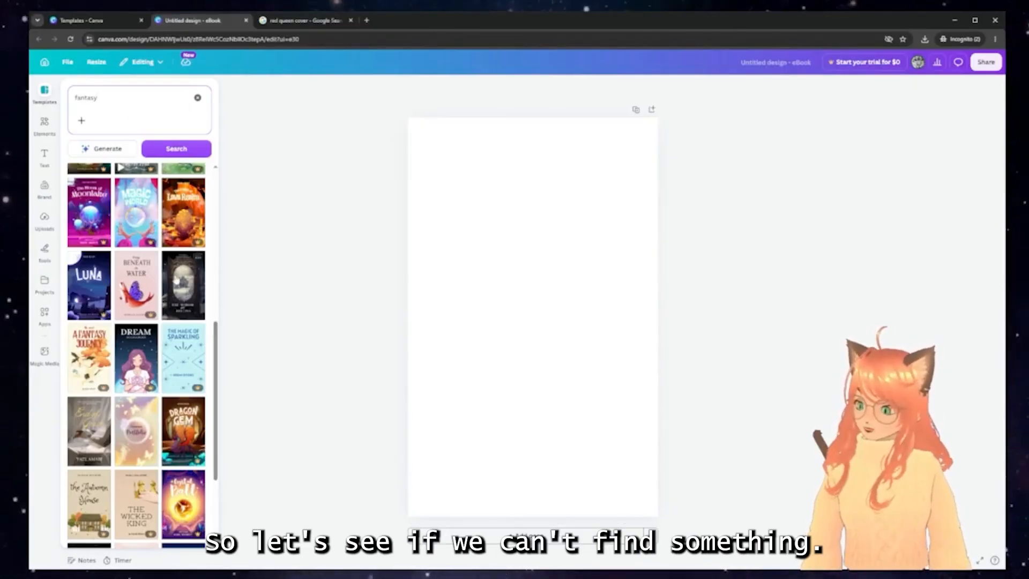
Search templates for 'asian', open the vintage Japan Lost Man template and dismiss the Pro offer
{"action": "left_click", "coordinate": [100, 102]}
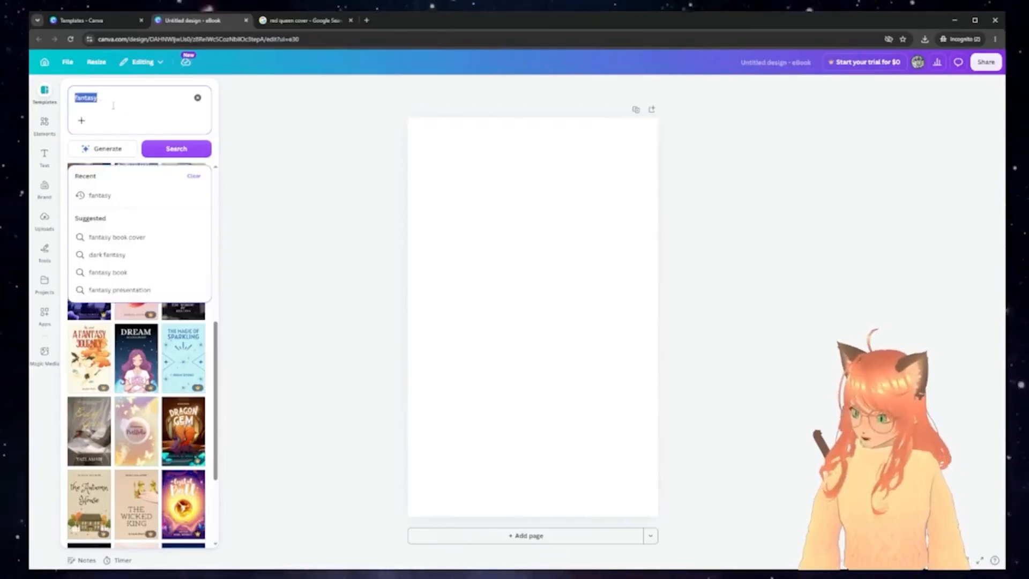
{"action": "type", "text": "asian"}
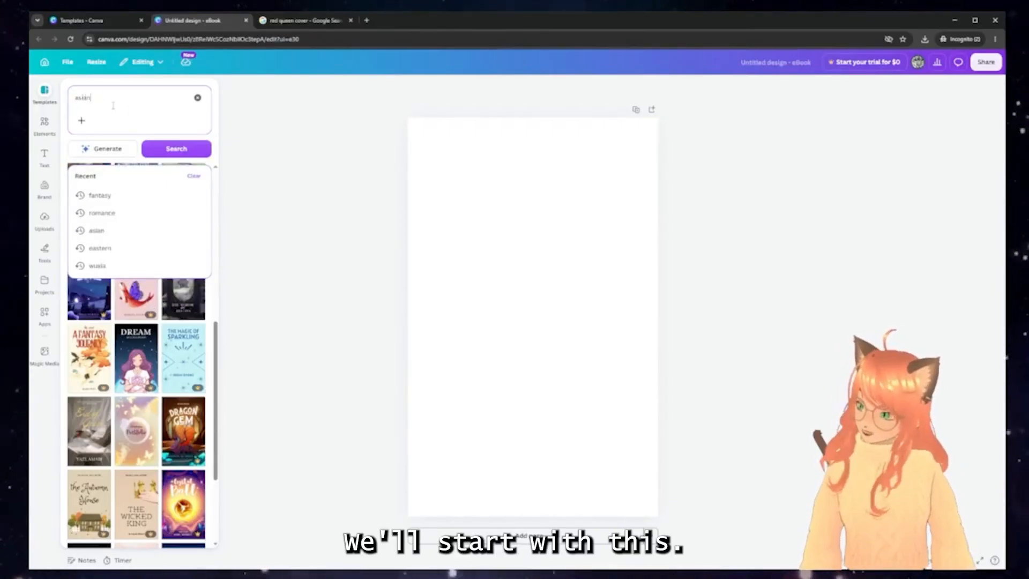
{"action": "key", "text": "Return"}
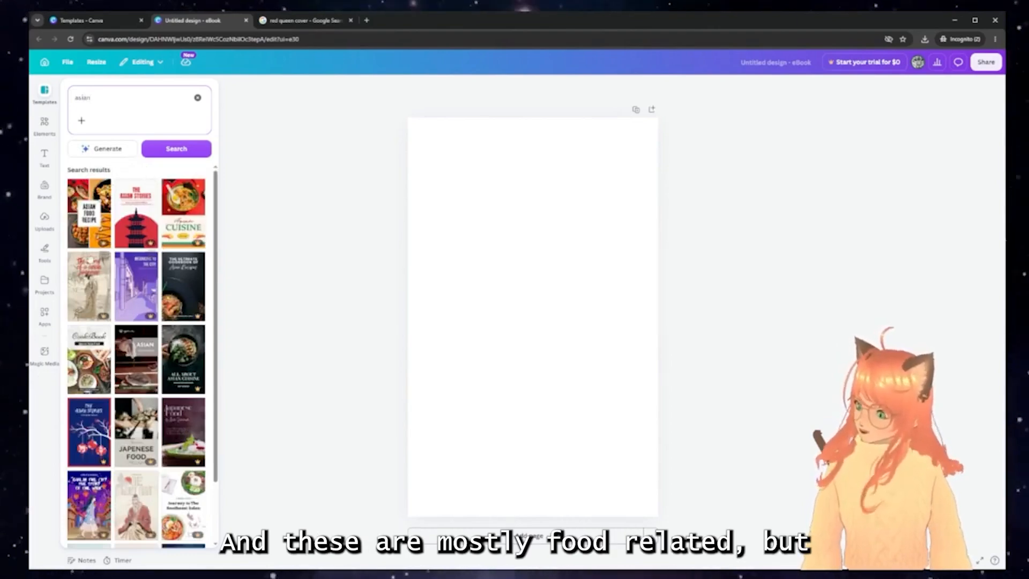
{"action": "scroll", "coordinate": [105, 269], "scroll_direction": "down", "scroll_amount": 3}
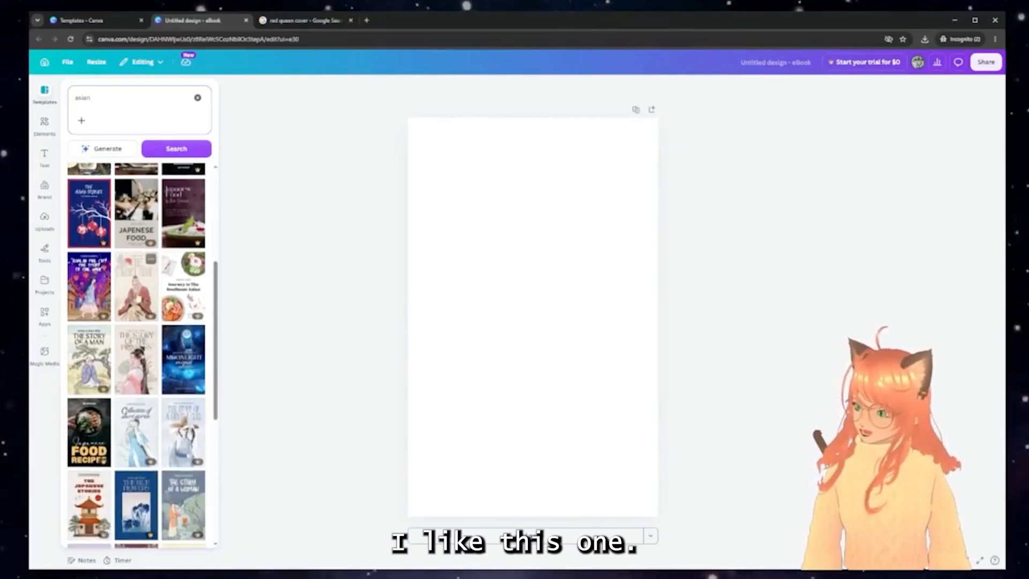
{"action": "left_click", "coordinate": [137, 296]}
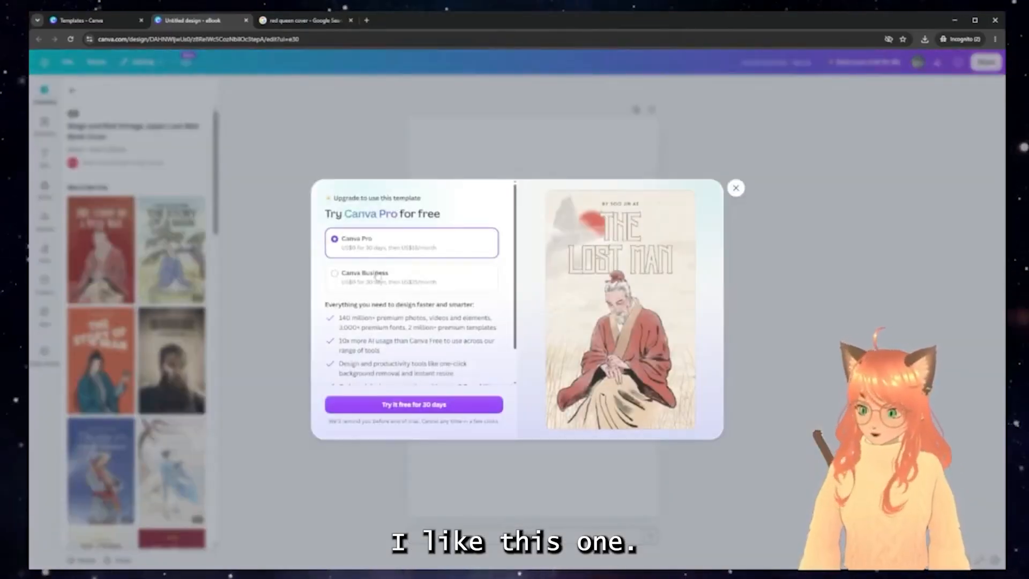
{"action": "left_click", "coordinate": [736, 188]}
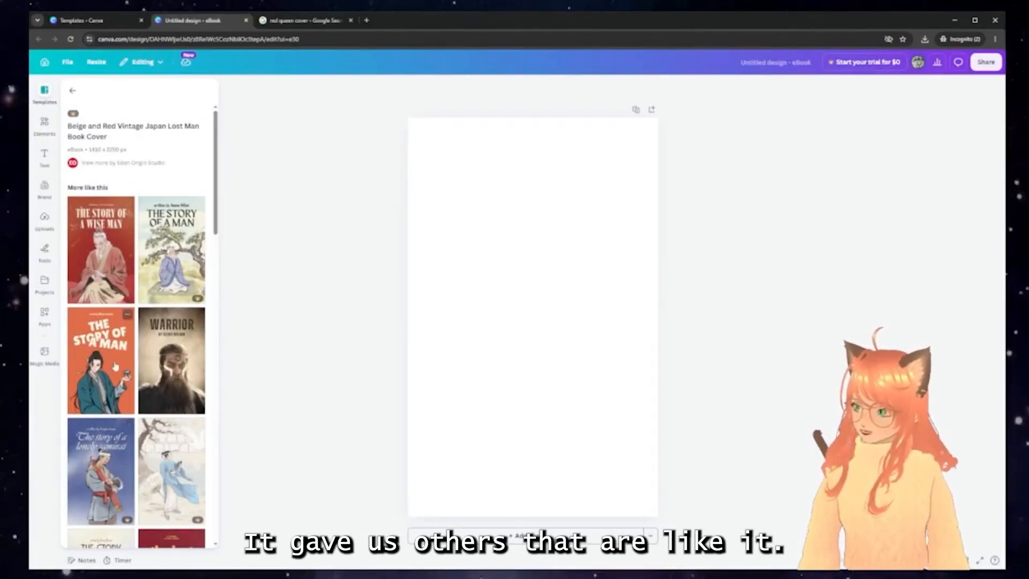
Apply the red Story of a Wise Man template and delete its old-man illustration
{"action": "left_click", "coordinate": [93, 262]}
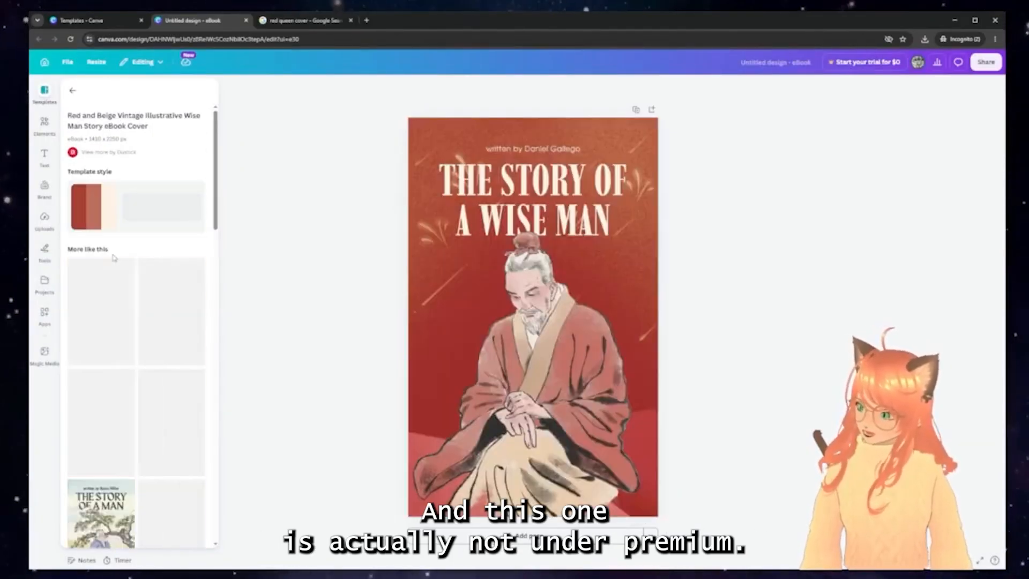
{"action": "left_click", "coordinate": [552, 353]}
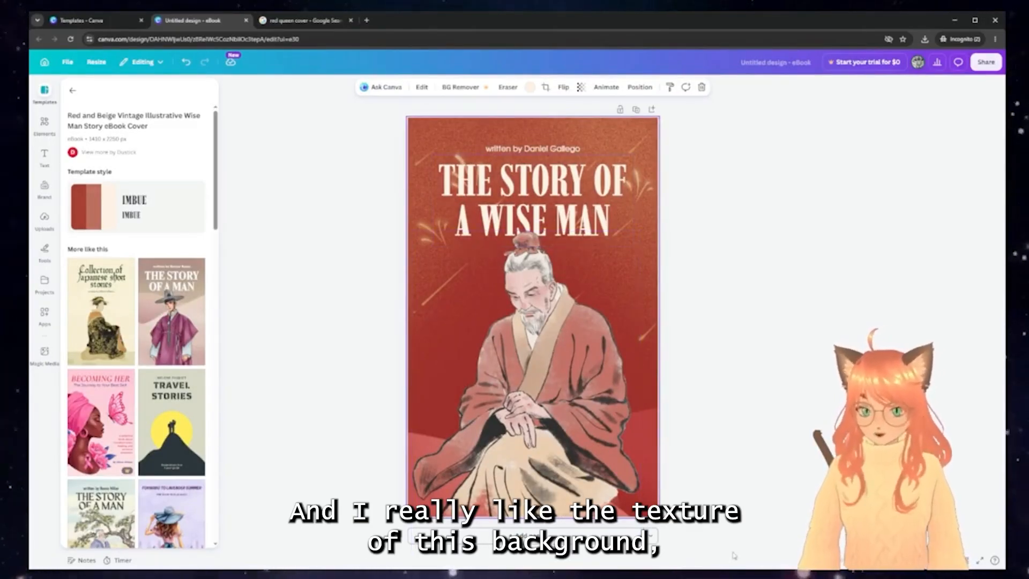
{"action": "left_click", "coordinate": [548, 393]}
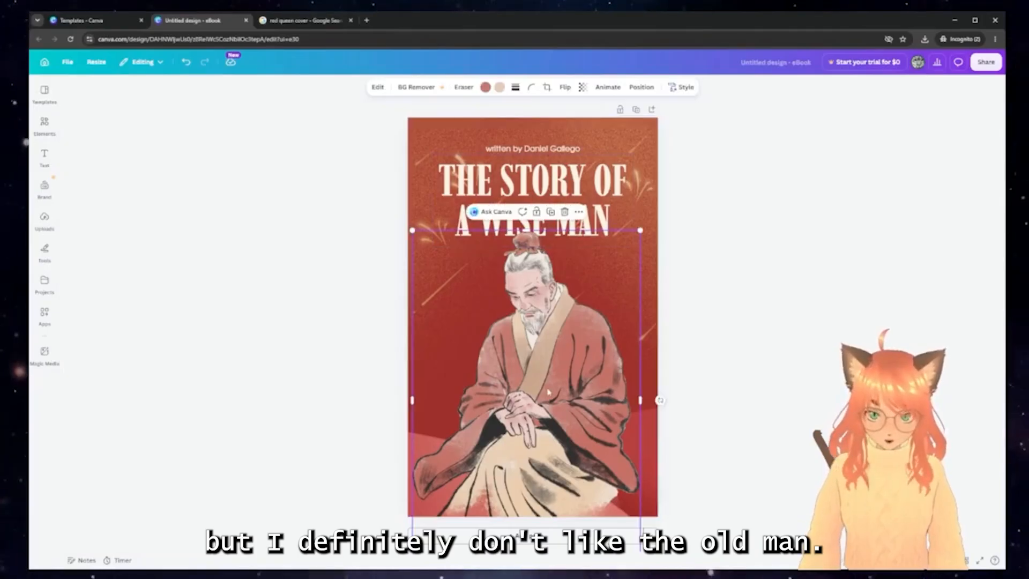
{"action": "key", "text": "Delete"}
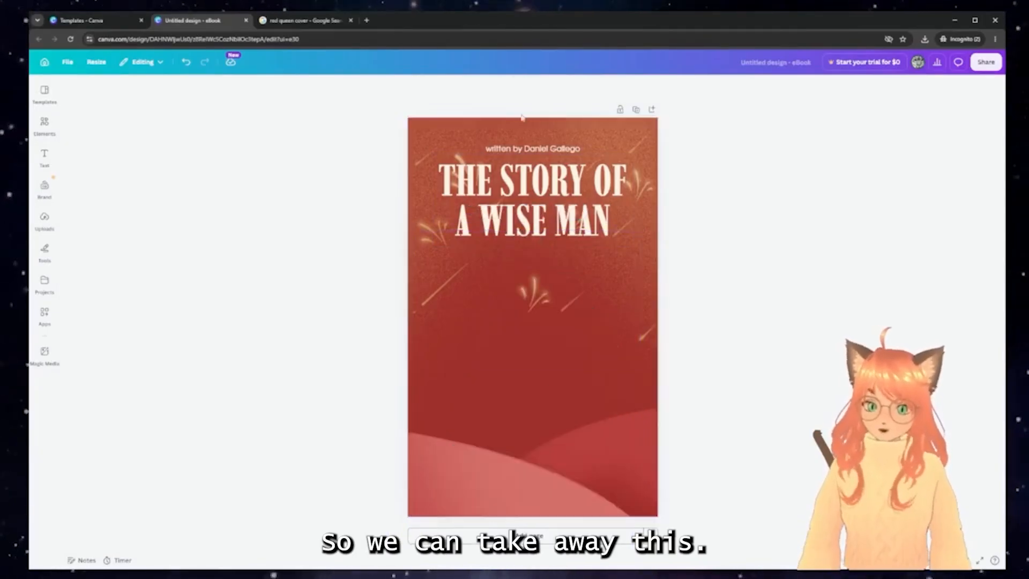
Drag the 'written by' author credit from the top down to the bottom of the cover
{"action": "left_click", "coordinate": [547, 136]}
{"action": "double_click", "coordinate": [554, 148]}
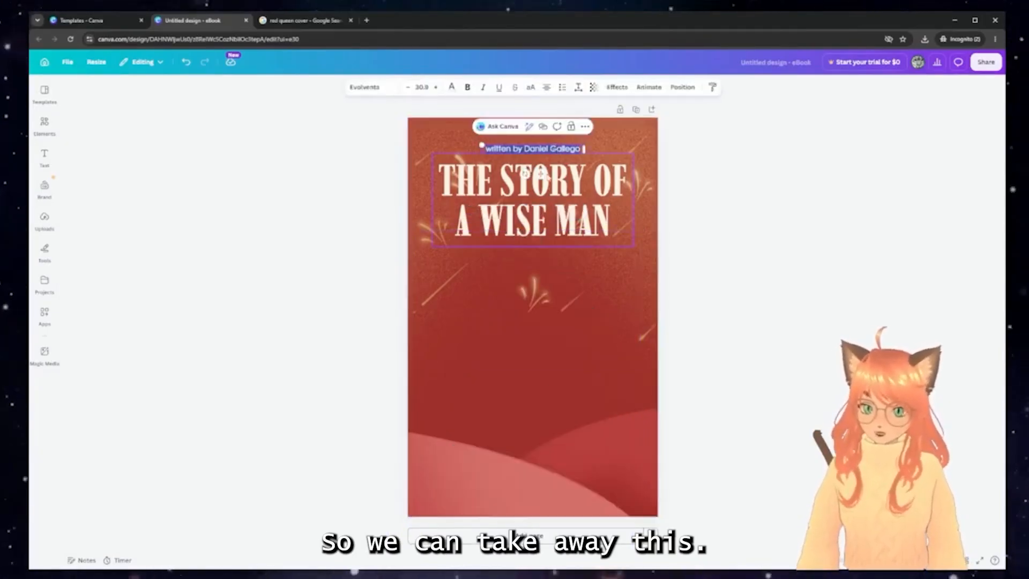
{"action": "left_click", "coordinate": [625, 344]}
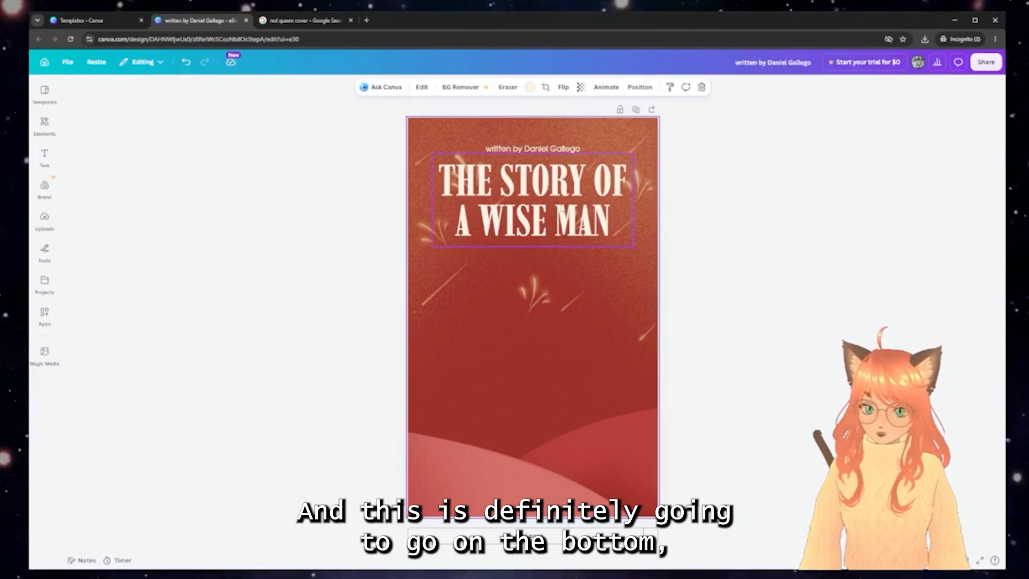
{"action": "left_click", "coordinate": [543, 152]}
{"action": "left_click_drag", "start_coordinate": [544, 152], "coordinate": [544, 504]}
{"action": "left_click", "coordinate": [604, 429]}
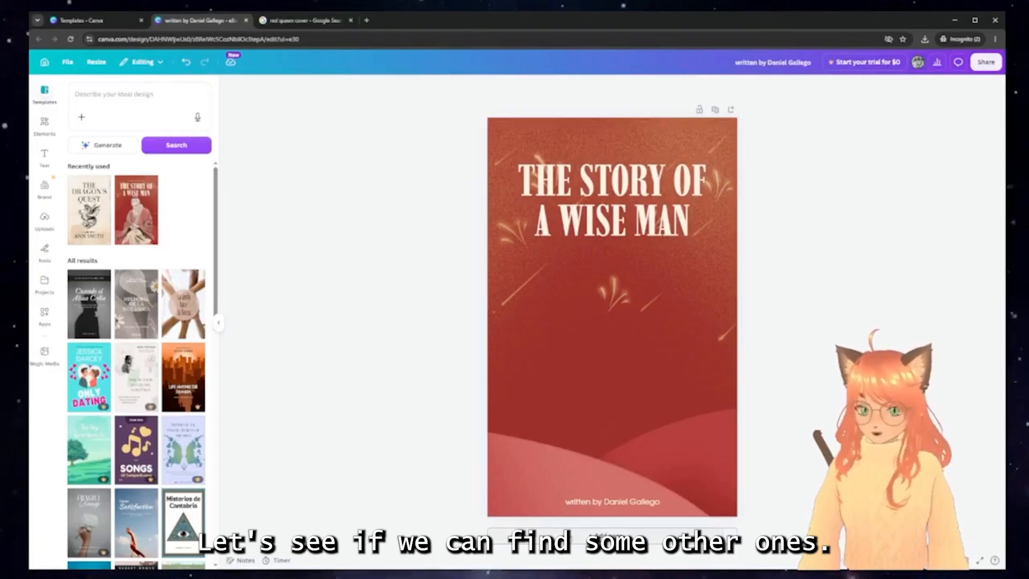
Add a new page and apply the recently used Dragon's Quest template to it
{"action": "key", "text": "ctrl+Return"}
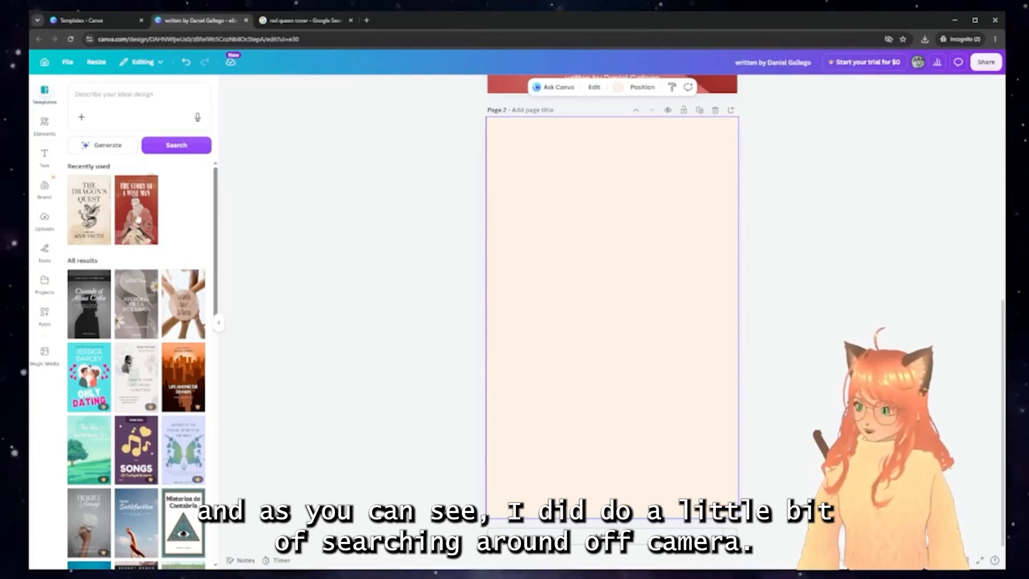
{"action": "left_click", "coordinate": [106, 230]}
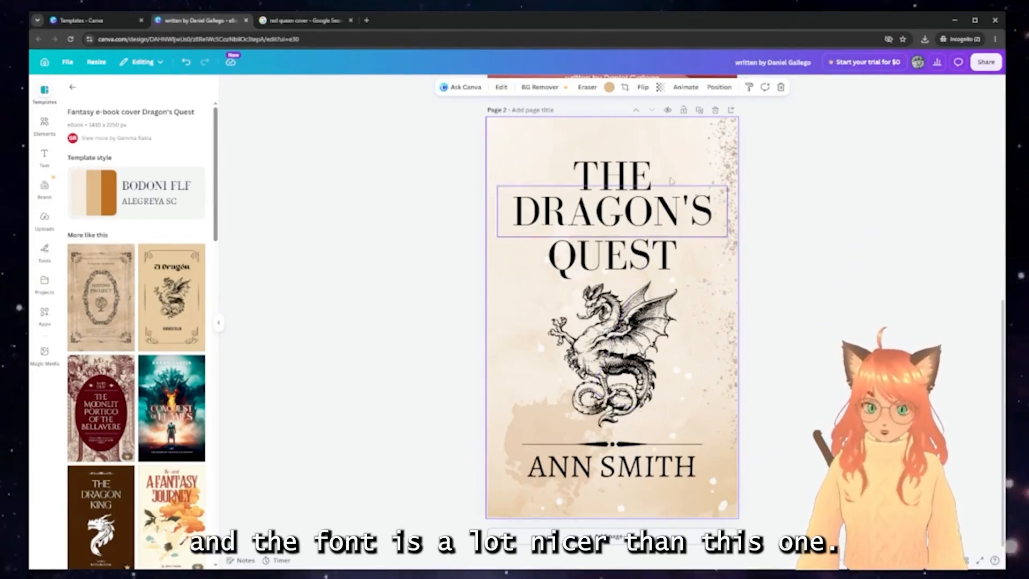
{"action": "scroll", "coordinate": [631, 261], "scroll_direction": "up", "scroll_amount": 5}
{"action": "scroll", "coordinate": [632, 262], "scroll_direction": "up", "scroll_amount": 2}
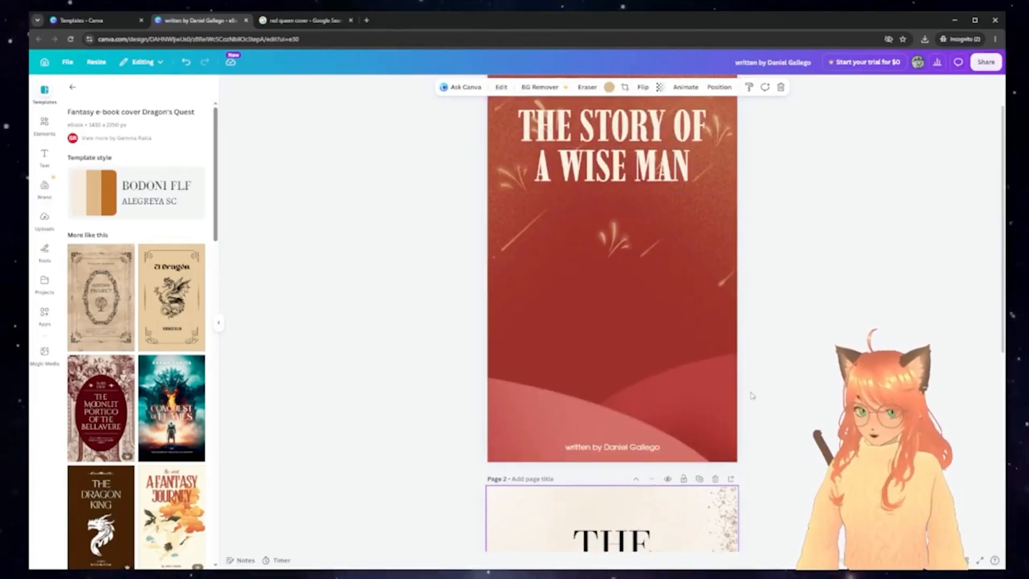
{"action": "scroll", "coordinate": [723, 381], "scroll_direction": "down", "scroll_amount": 10}
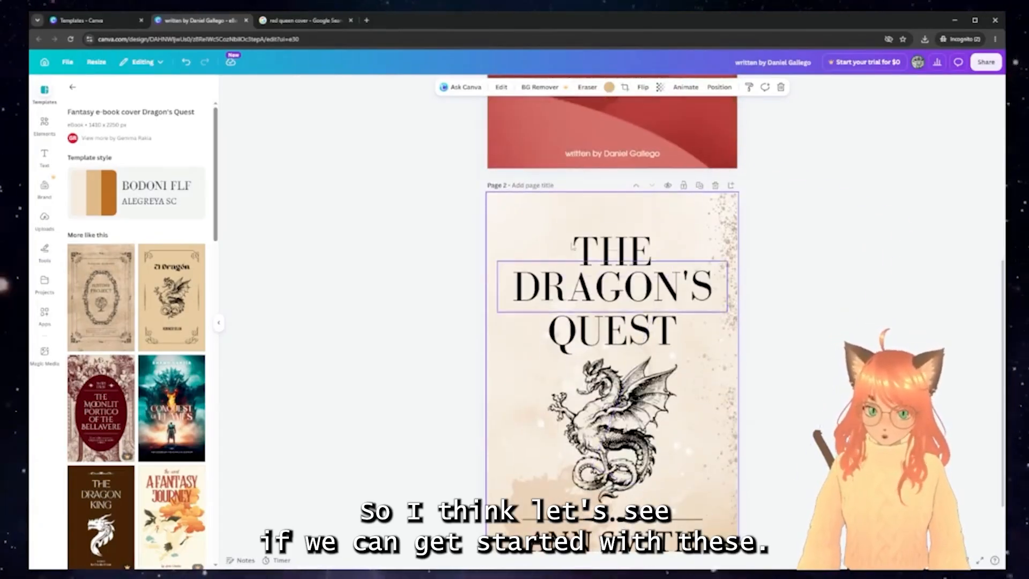
{"action": "scroll", "coordinate": [604, 306], "scroll_direction": "down", "scroll_amount": 3}
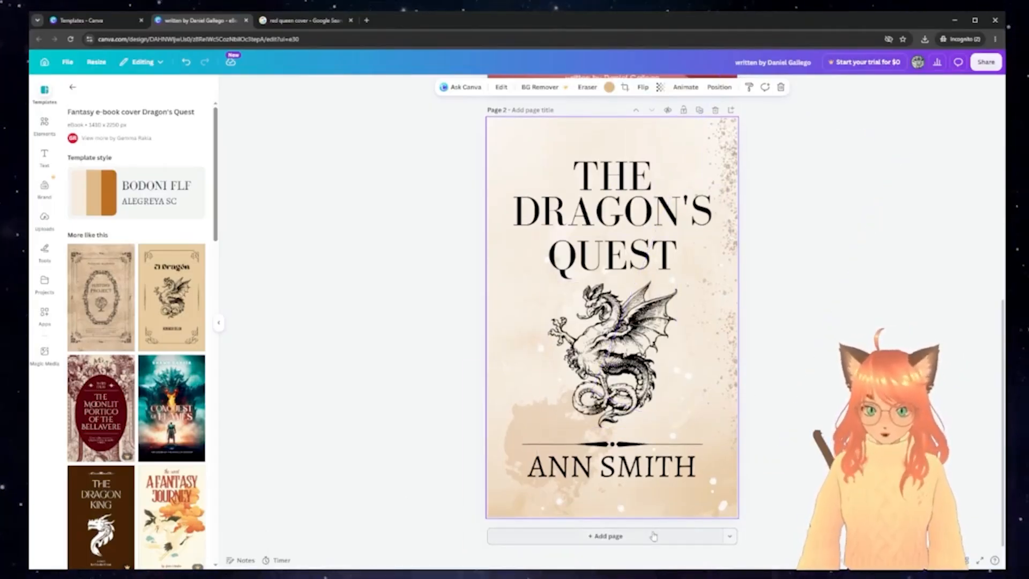
Add a third page with the cloaked warrior illustration, discarding a dark-robed figure
{"action": "left_click", "coordinate": [608, 536]}
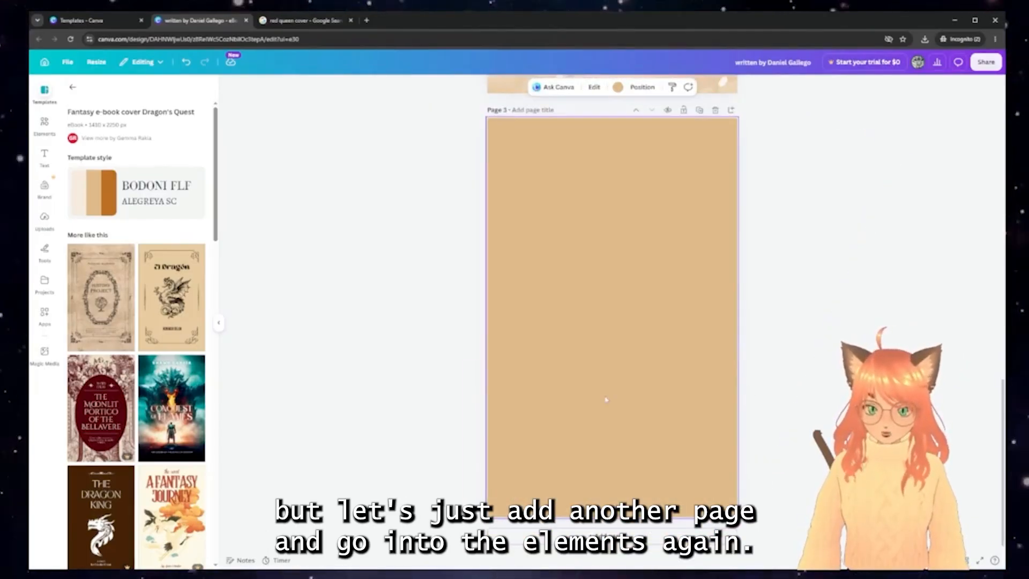
{"action": "left_click", "coordinate": [47, 125]}
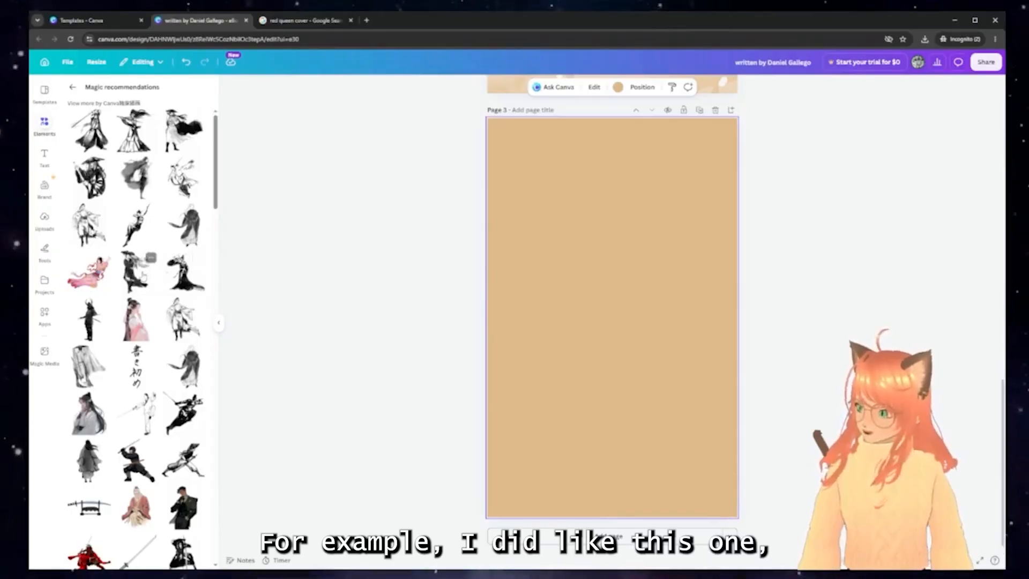
{"action": "left_click", "coordinate": [139, 176]}
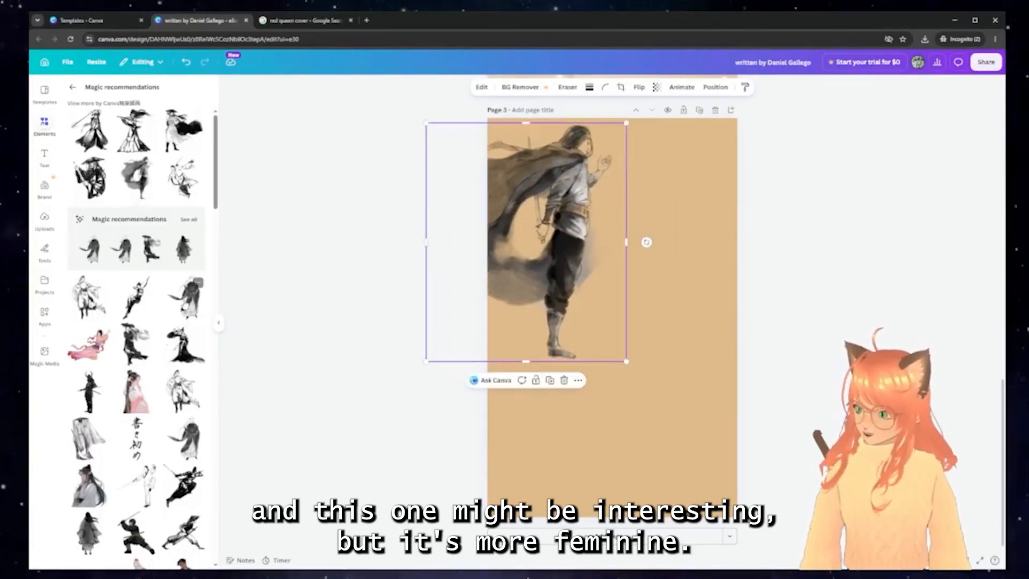
{"action": "left_click", "coordinate": [183, 296]}
{"action": "left_click_drag", "start_coordinate": [639, 299], "coordinate": [647, 272]}
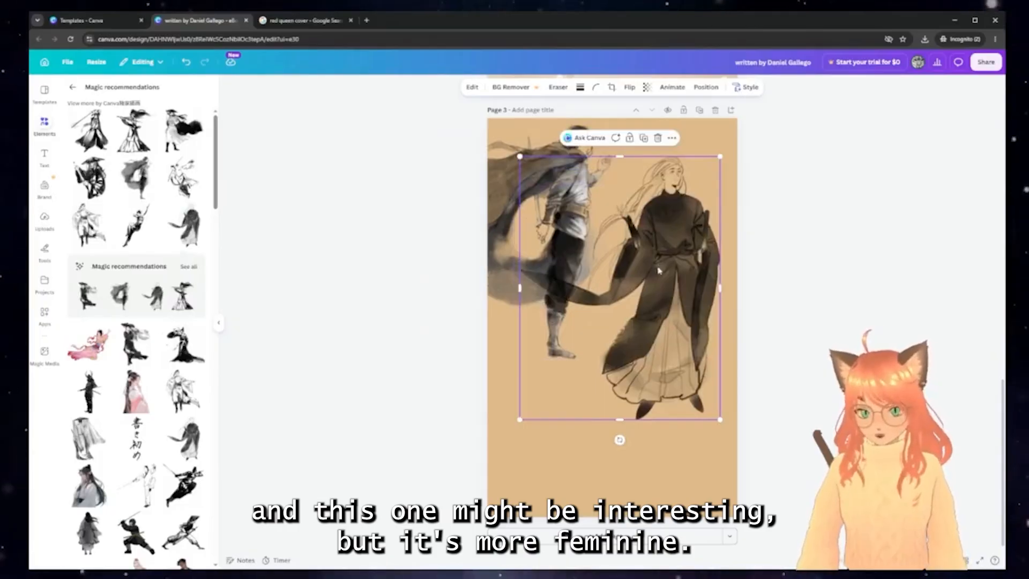
{"action": "key", "text": "Delete"}
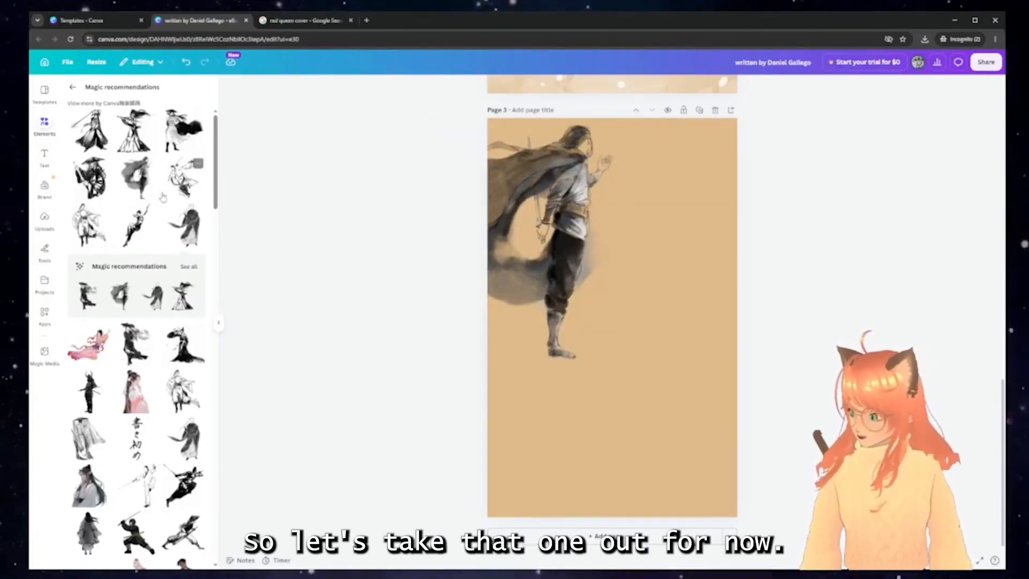
{"action": "scroll", "coordinate": [163, 198], "scroll_direction": "down", "scroll_amount": 2}
{"action": "scroll", "coordinate": [160, 203], "scroll_direction": "down", "scroll_amount": 4}
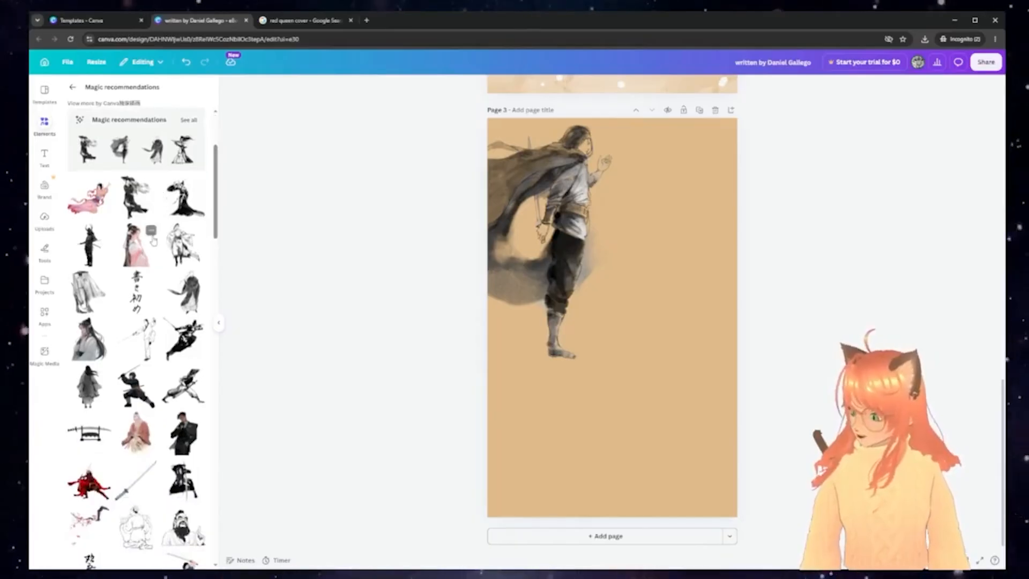
Search 'lantern' and place a shrunken floating-lanterns graphic at the page's upper right
{"action": "left_click", "coordinate": [74, 89]}
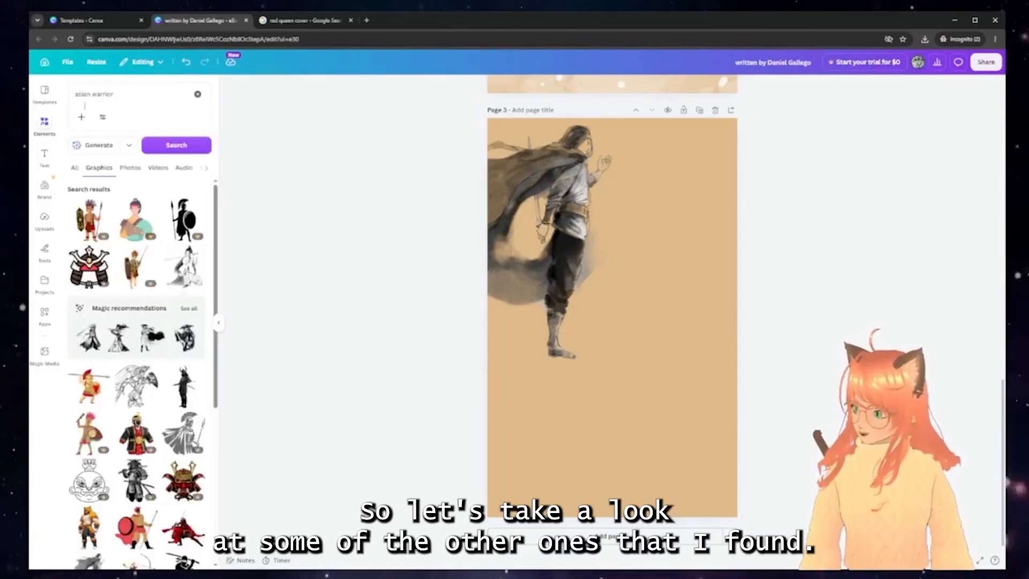
{"action": "left_click", "coordinate": [198, 94]}
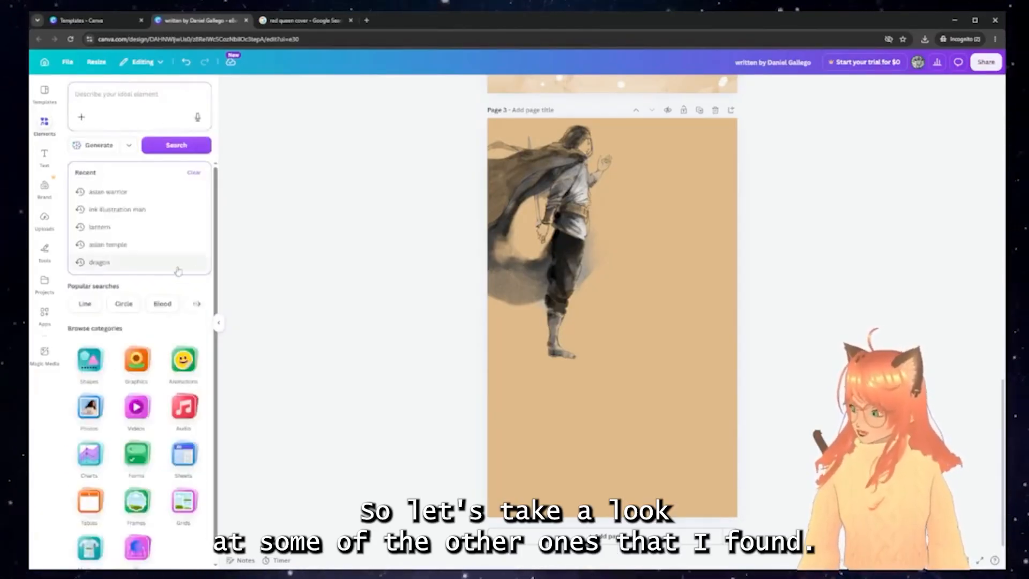
{"action": "type", "text": "lan"}
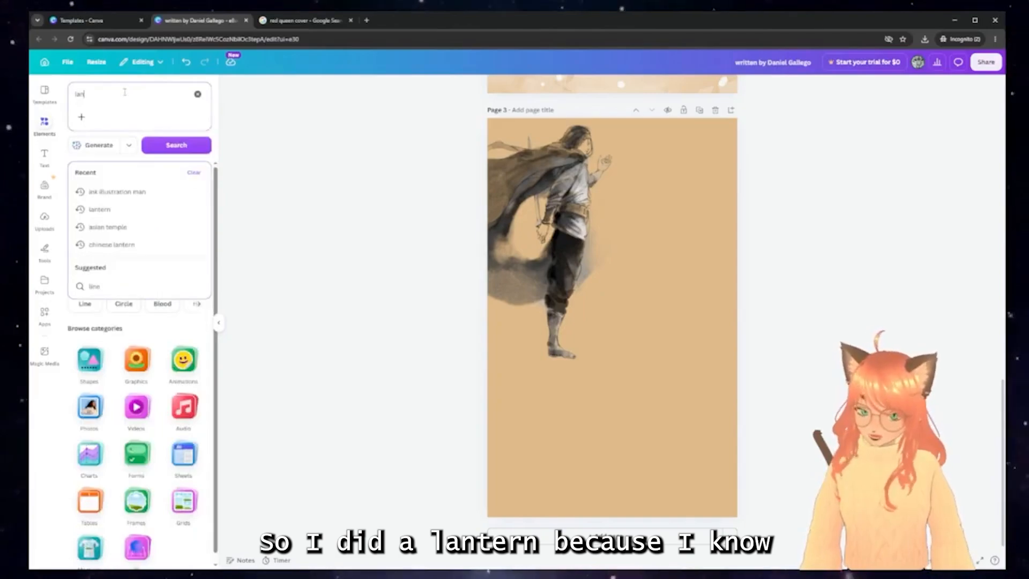
{"action": "type", "text": "tern"}
{"action": "key", "text": "Return"}
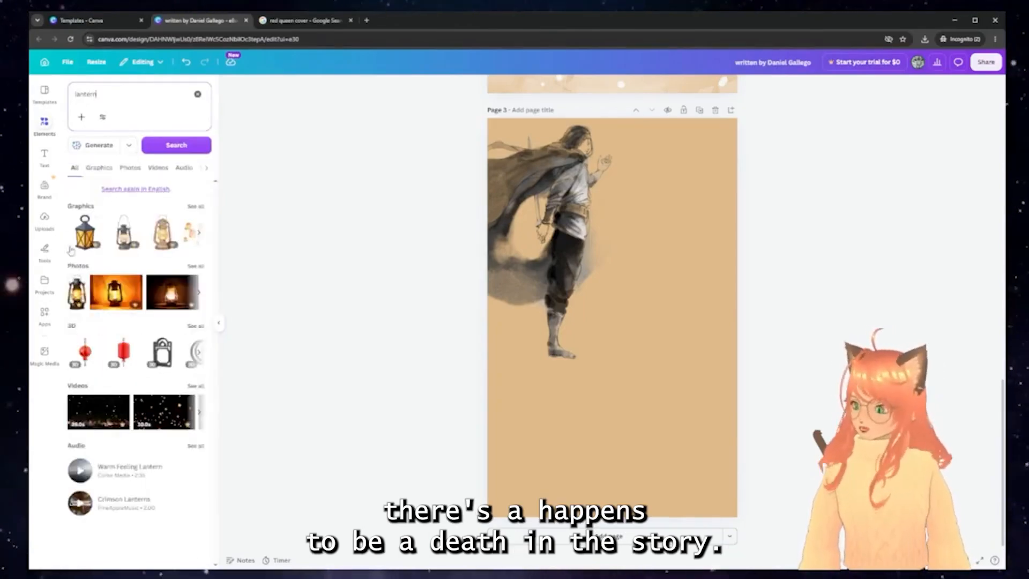
{"action": "left_click", "coordinate": [199, 233]}
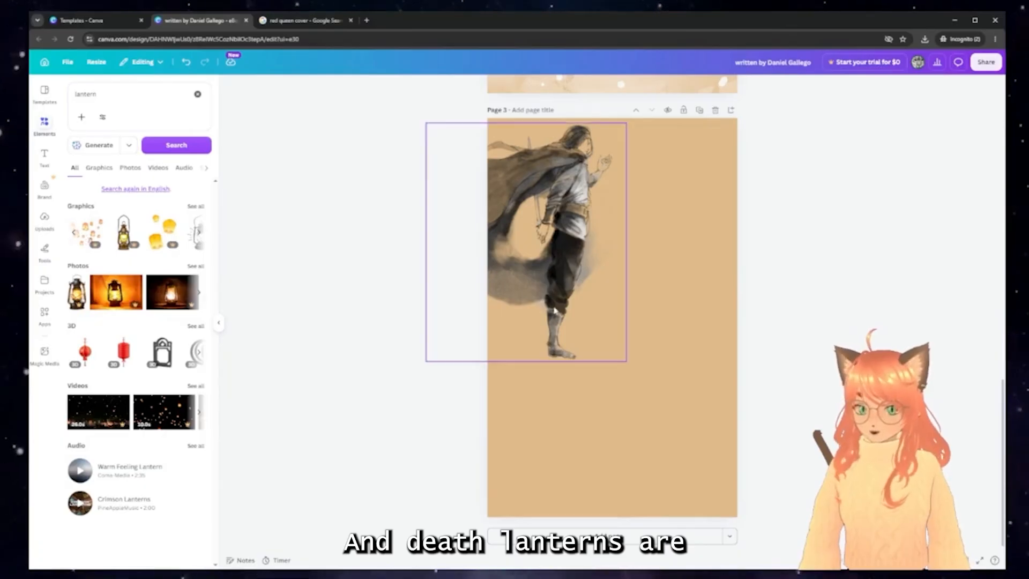
{"action": "left_click", "coordinate": [89, 231]}
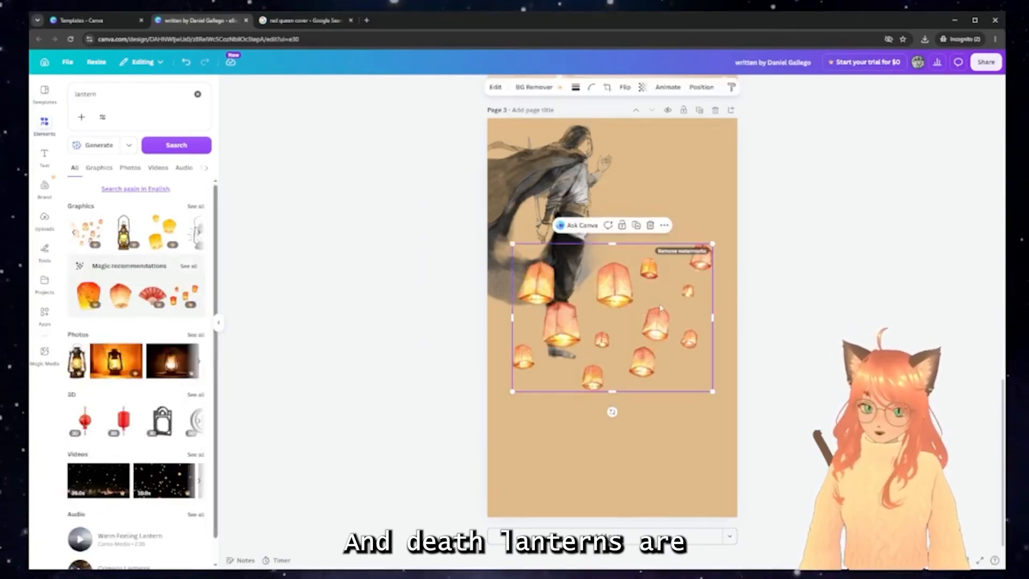
{"action": "left_click_drag", "start_coordinate": [658, 303], "coordinate": [670, 246]}
{"action": "left_click_drag", "start_coordinate": [724, 333], "coordinate": [684, 300]}
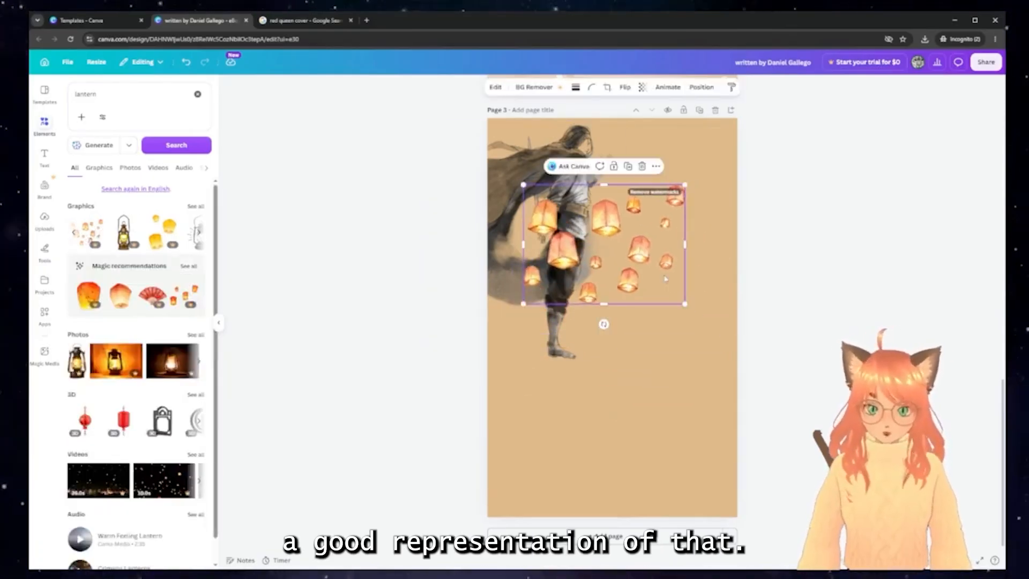
{"action": "left_click_drag", "start_coordinate": [673, 258], "coordinate": [687, 199]}
Search 'dra' and add a line-art dragon and a black silhouette dragon over the warrior
{"action": "double_click", "coordinate": [105, 92]}
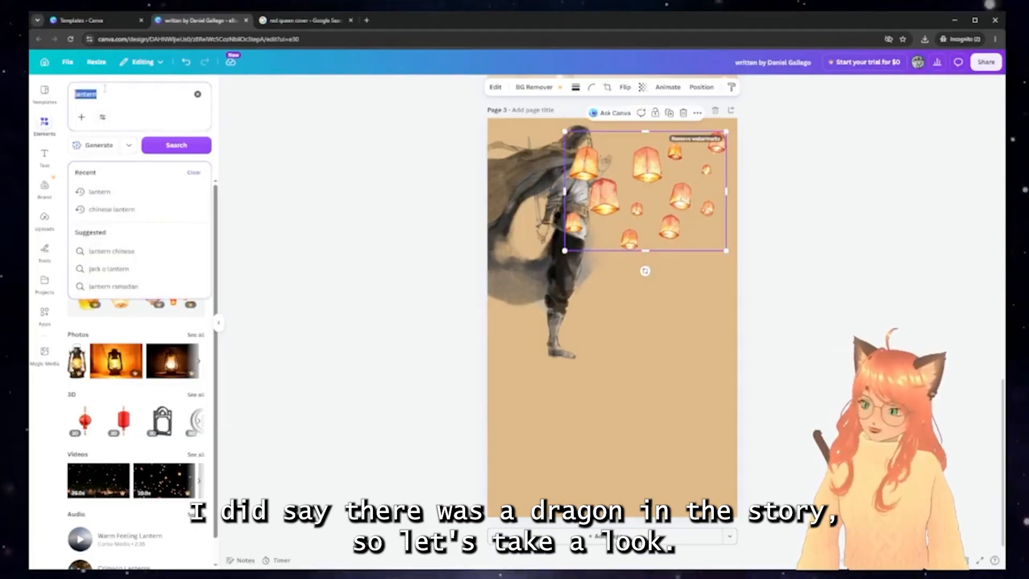
{"action": "type", "text": "dragon"}
{"action": "key", "text": "Return"}
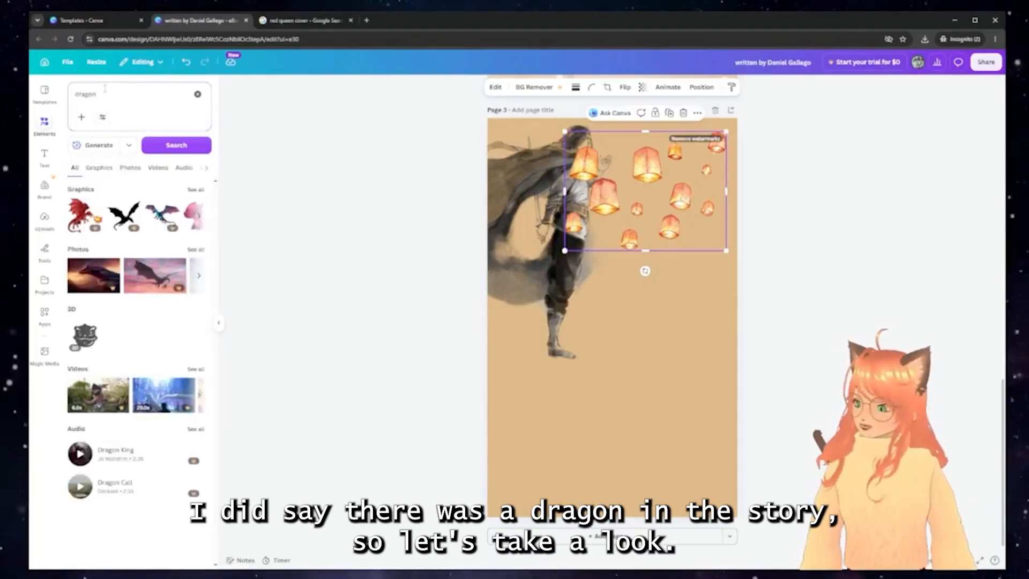
{"action": "left_click", "coordinate": [196, 191]}
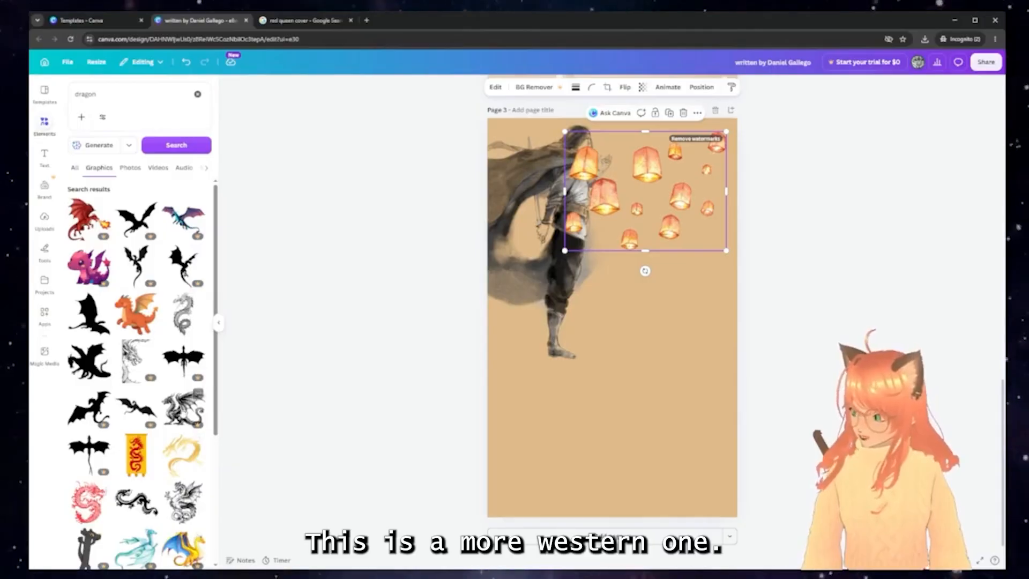
{"action": "left_click", "coordinate": [183, 409]}
{"action": "left_click_drag", "start_coordinate": [614, 318], "coordinate": [679, 286]}
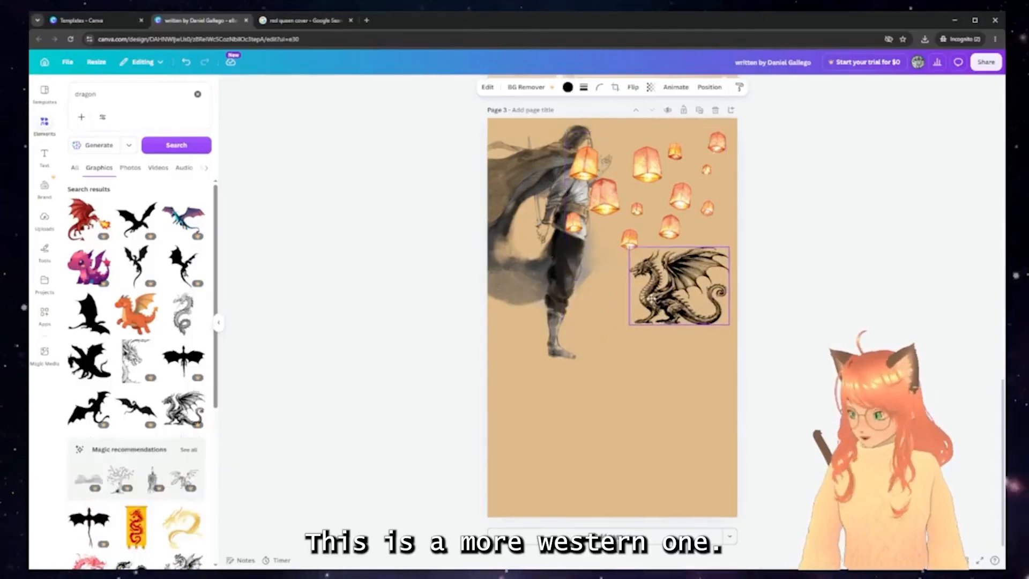
{"action": "left_click", "coordinate": [88, 409]}
{"action": "left_click_drag", "start_coordinate": [612, 292], "coordinate": [549, 288]}
Add a gold dragon graphic, shrunk and layered over the black dragons
{"action": "scroll", "coordinate": [188, 470], "scroll_direction": "down", "scroll_amount": 2}
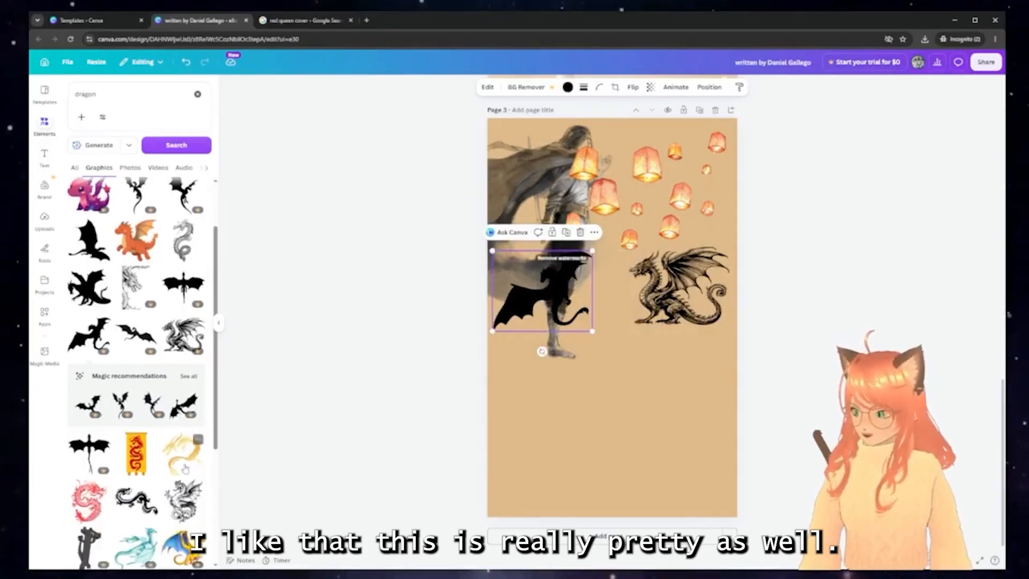
{"action": "left_click", "coordinate": [185, 469]}
{"action": "left_click_drag", "start_coordinate": [517, 209], "coordinate": [598, 291]}
{"action": "left_click_drag", "start_coordinate": [709, 372], "coordinate": [668, 307]}
{"action": "scroll", "coordinate": [161, 364], "scroll_direction": "down", "scroll_amount": 3}
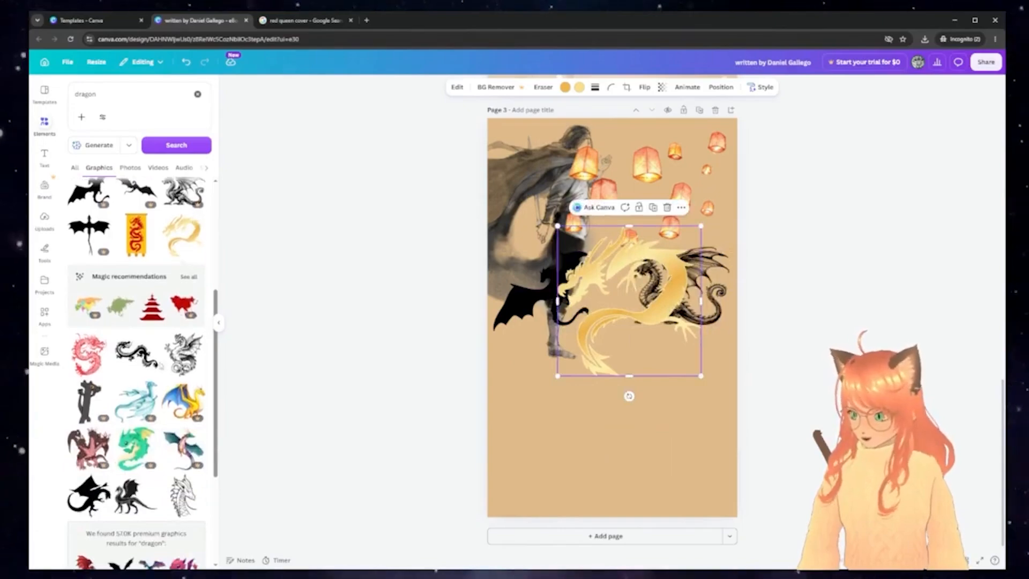
{"action": "scroll", "coordinate": [161, 365], "scroll_direction": "down", "scroll_amount": 3}
Search 'asian temple' and drag the black torii gate onto the lower part of page 3
{"action": "left_click", "coordinate": [112, 97]}
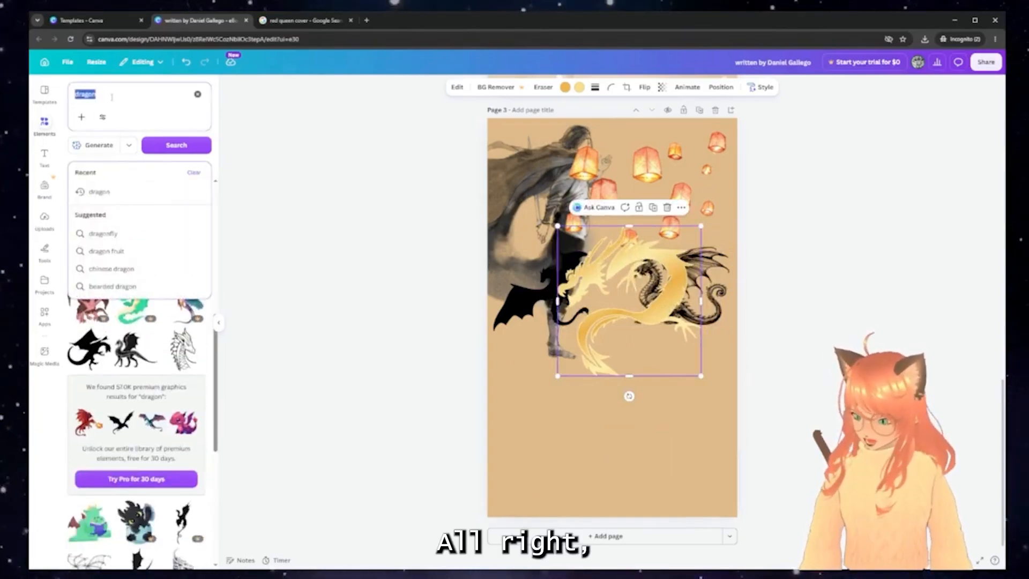
{"action": "type", "text": "asian temple"}
{"action": "key", "text": "Return"}
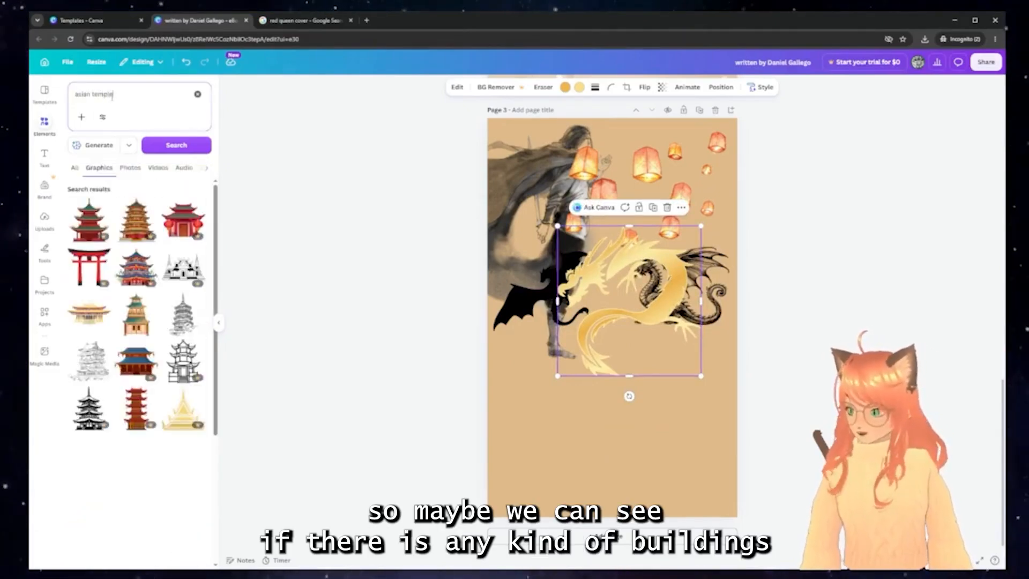
{"action": "scroll", "coordinate": [112, 321], "scroll_direction": "down", "scroll_amount": 7}
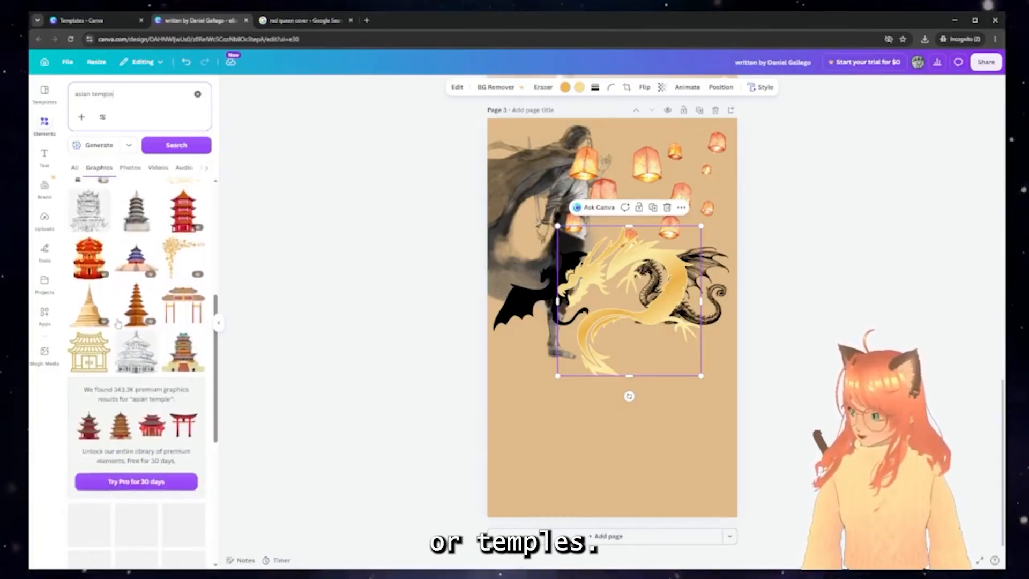
{"action": "scroll", "coordinate": [133, 363], "scroll_direction": "down", "scroll_amount": 2}
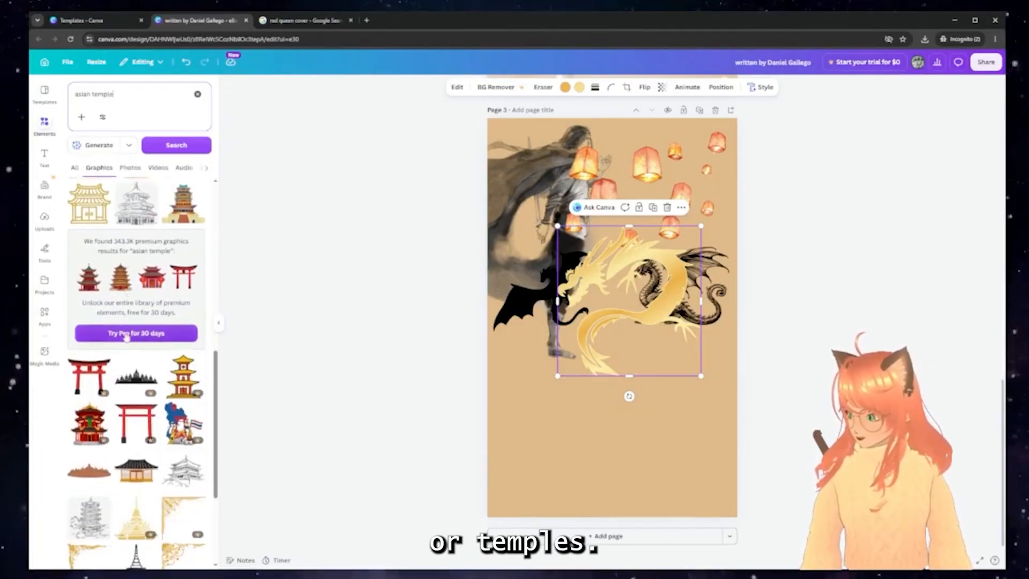
{"action": "scroll", "coordinate": [135, 364], "scroll_direction": "up", "scroll_amount": 9}
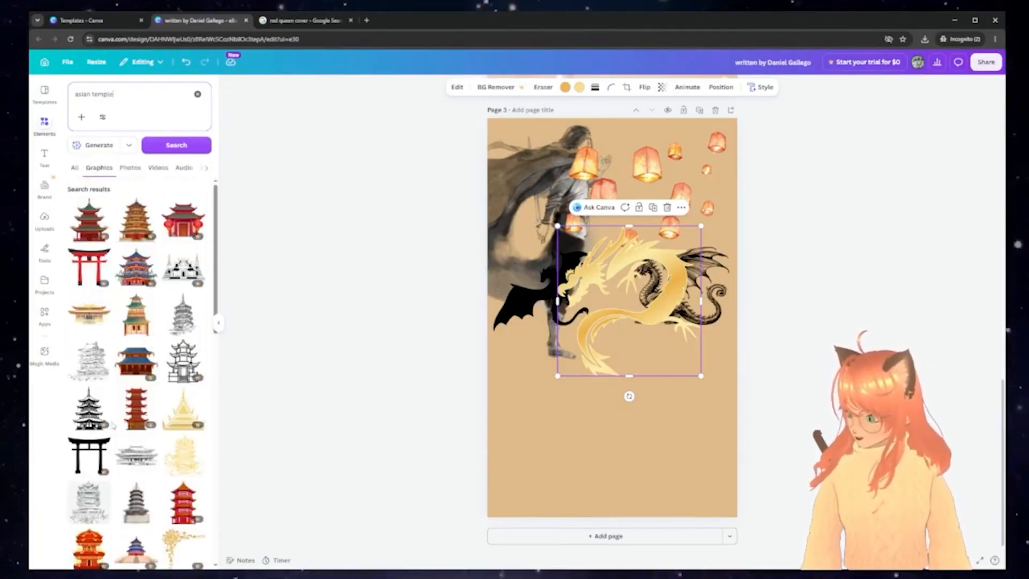
{"action": "left_click_drag", "start_coordinate": [99, 450], "coordinate": [584, 440]}
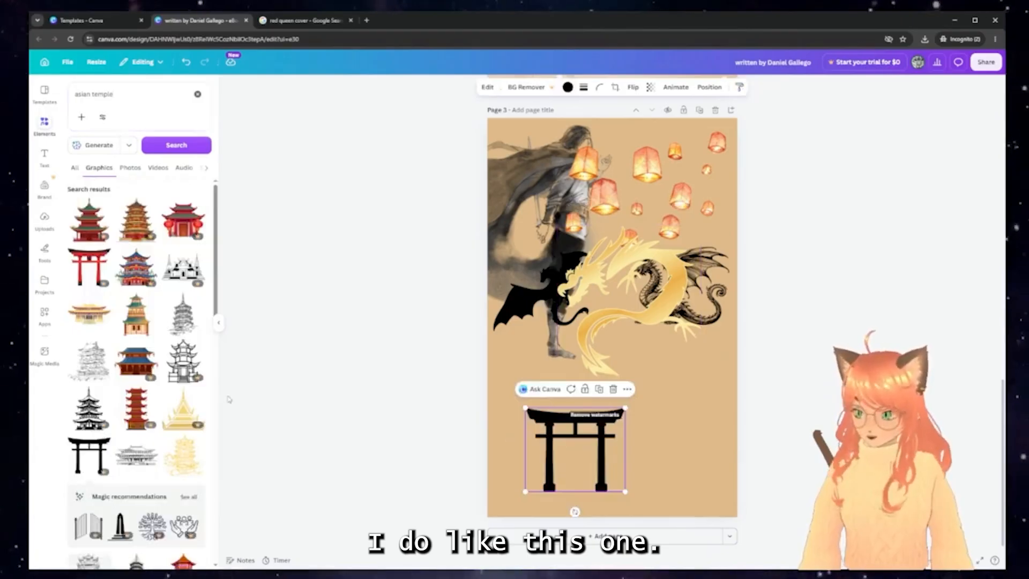
{"action": "scroll", "coordinate": [161, 384], "scroll_direction": "down", "scroll_amount": 5}
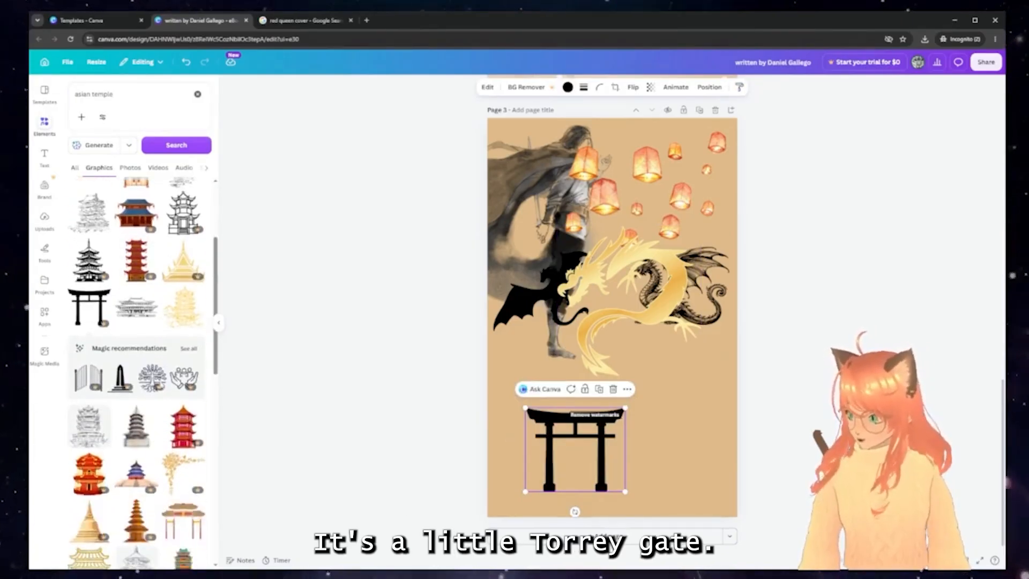
{"action": "scroll", "coordinate": [160, 384], "scroll_direction": "down", "scroll_amount": 5}
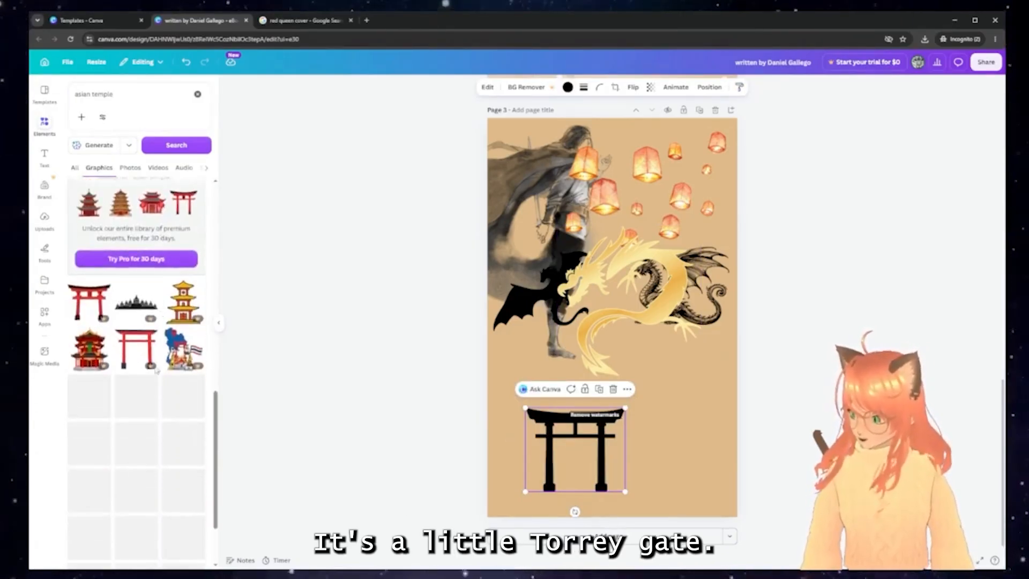
Search 'lantern branches' and place a red-lantern branch across the dragon
{"action": "left_click", "coordinate": [132, 96]}
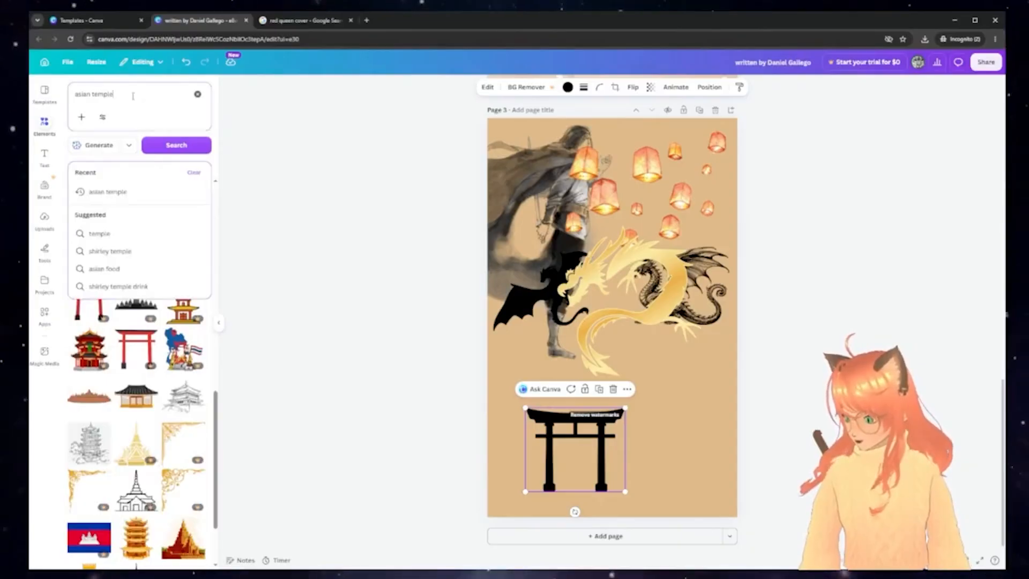
{"action": "type", "text": "lantern"}
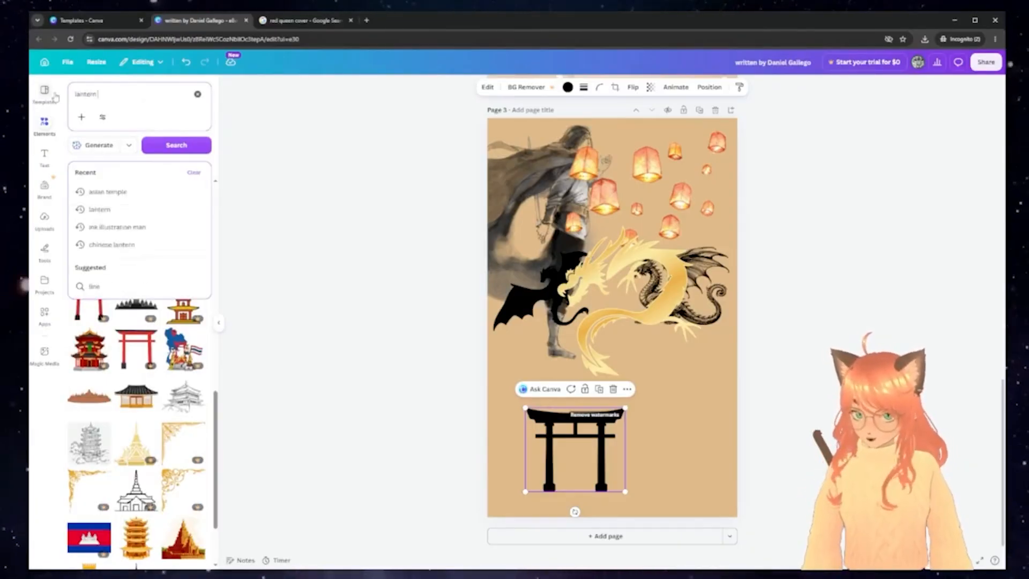
{"action": "type", "text": " branches"}
{"action": "key", "text": "Return"}
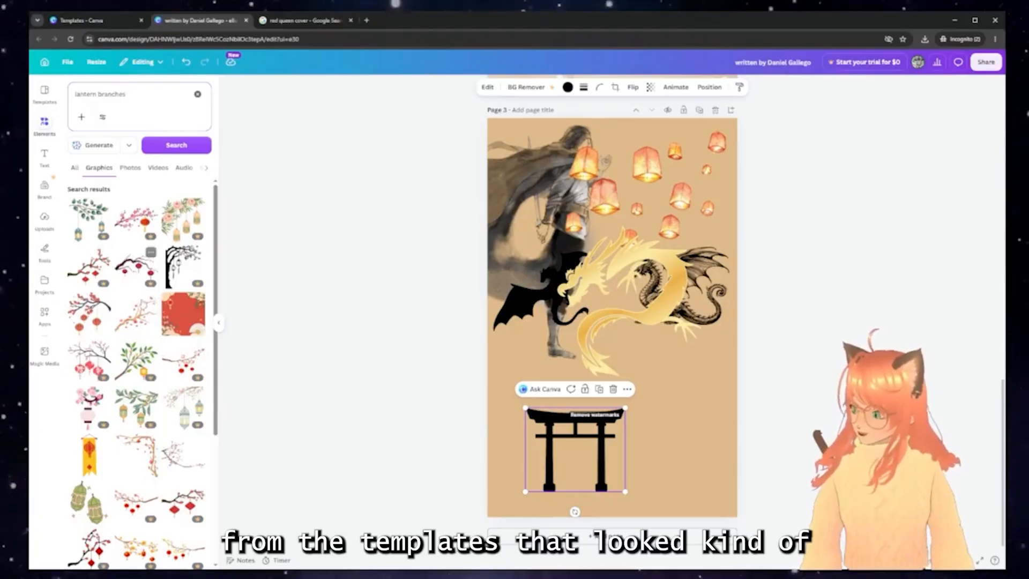
{"action": "left_click", "coordinate": [137, 276]}
{"action": "left_click_drag", "start_coordinate": [580, 296], "coordinate": [485, 286]}
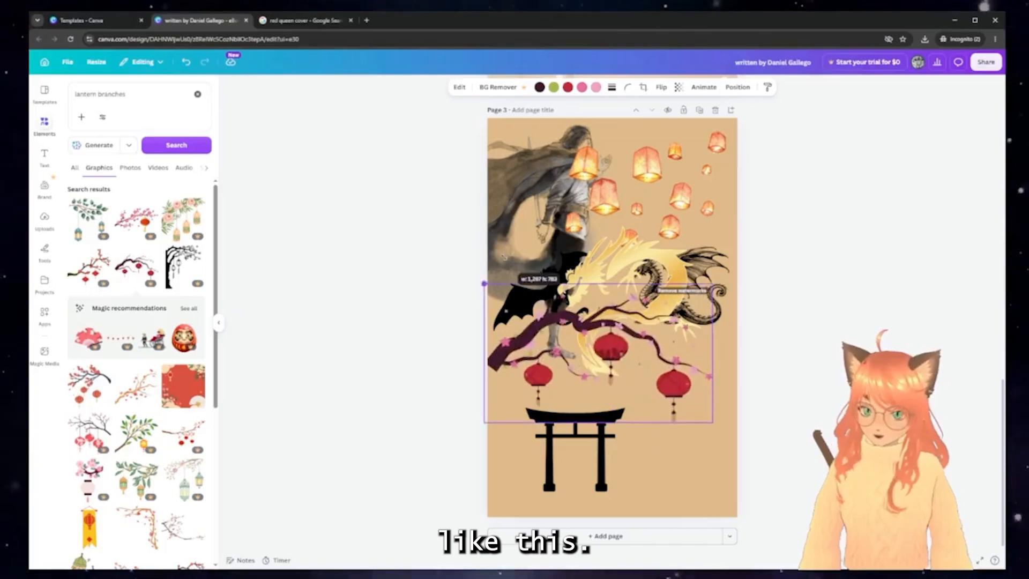
{"action": "scroll", "coordinate": [152, 222], "scroll_direction": "down", "scroll_amount": 5}
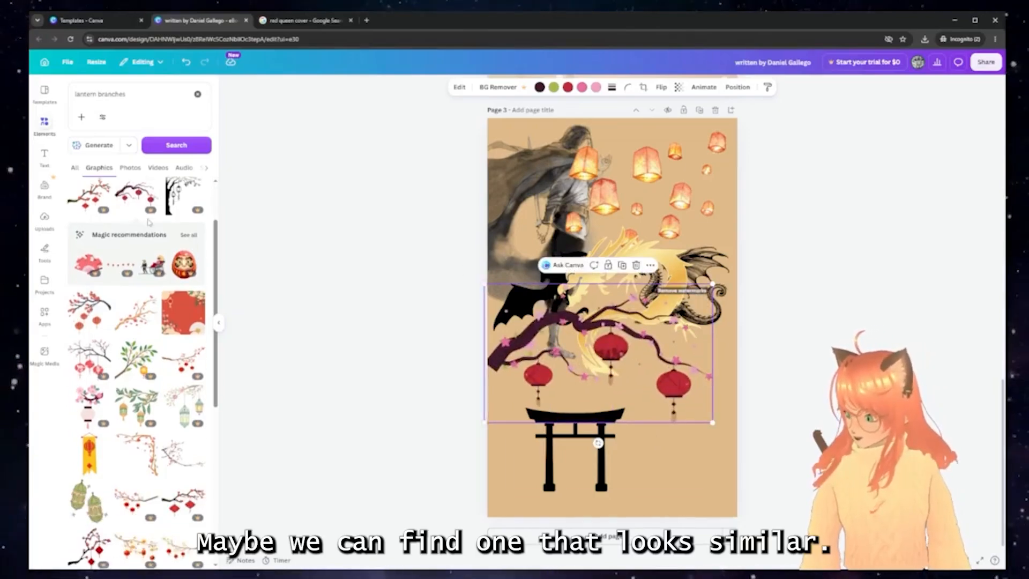
{"action": "scroll", "coordinate": [152, 222], "scroll_direction": "up", "scroll_amount": 3}
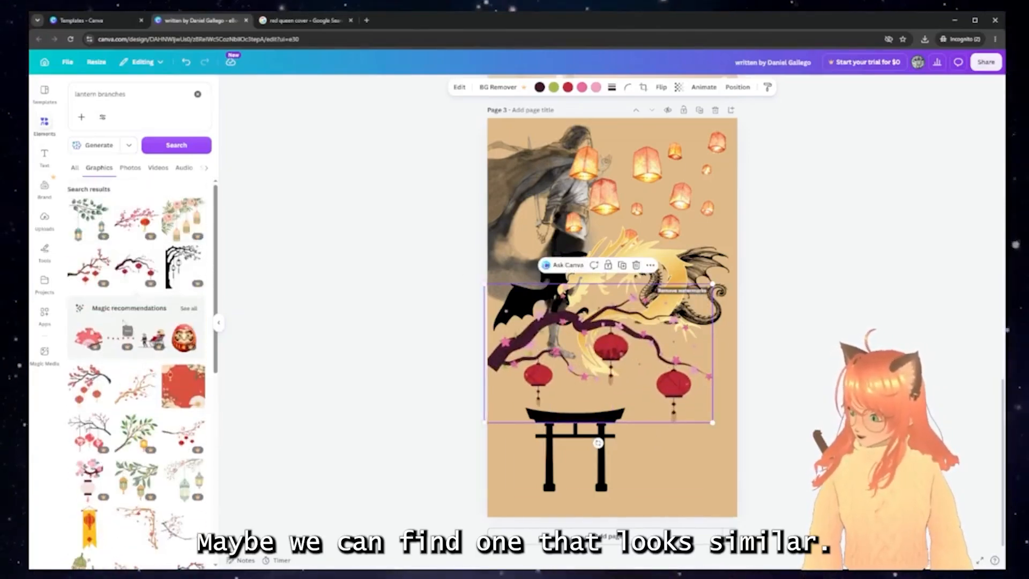
Show graphics similar to a lantern branch, then try and delete a cherry branch
{"action": "left_click", "coordinate": [151, 254]}
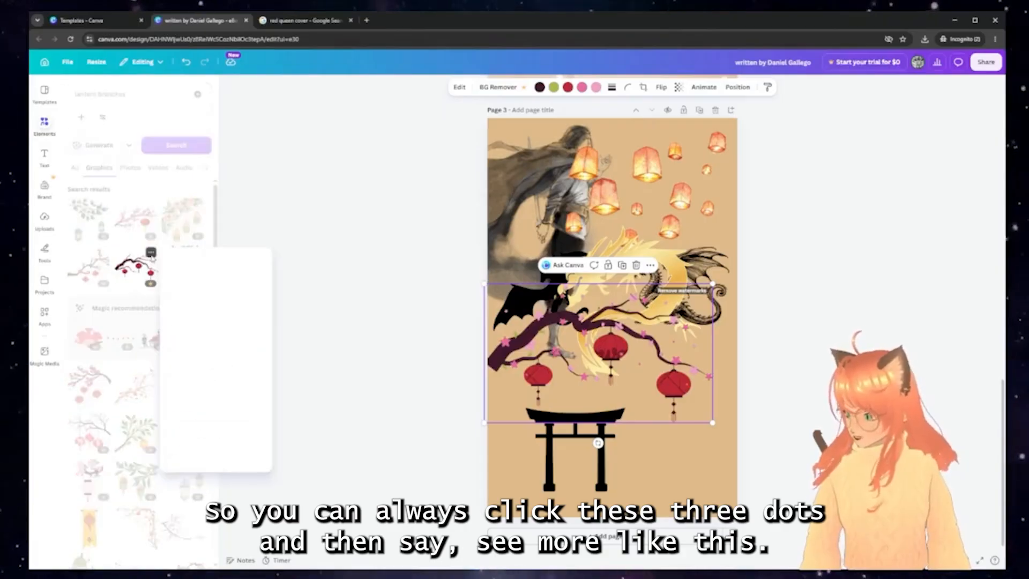
{"action": "left_click", "coordinate": [208, 417]}
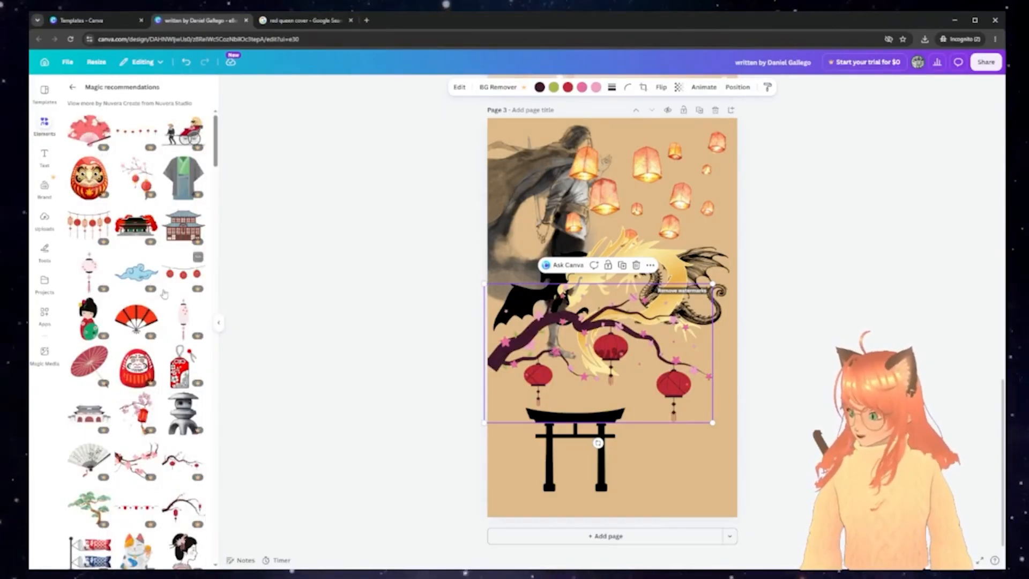
{"action": "scroll", "coordinate": [153, 290], "scroll_direction": "down", "scroll_amount": 5}
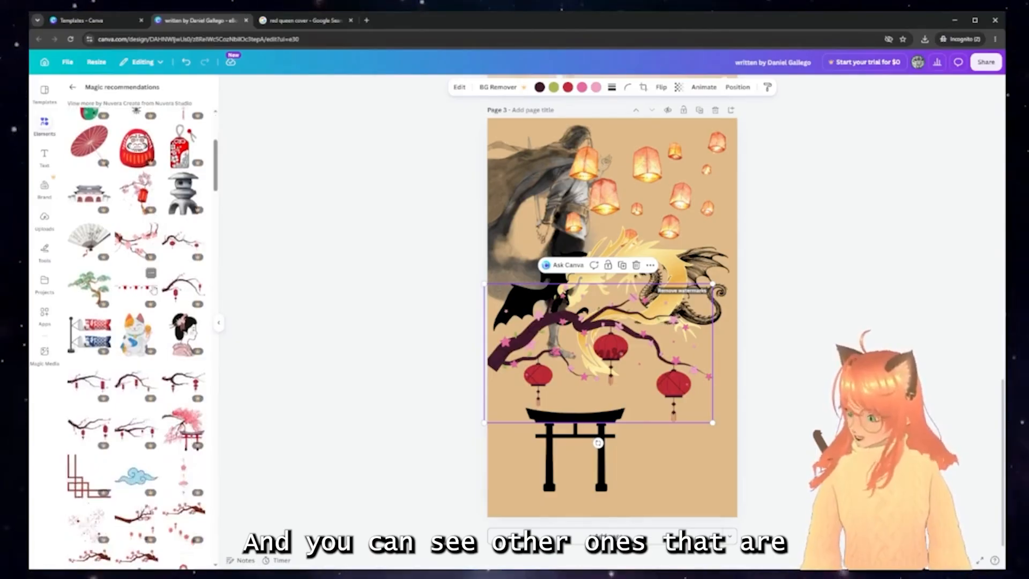
{"action": "scroll", "coordinate": [153, 290], "scroll_direction": "down", "scroll_amount": 2}
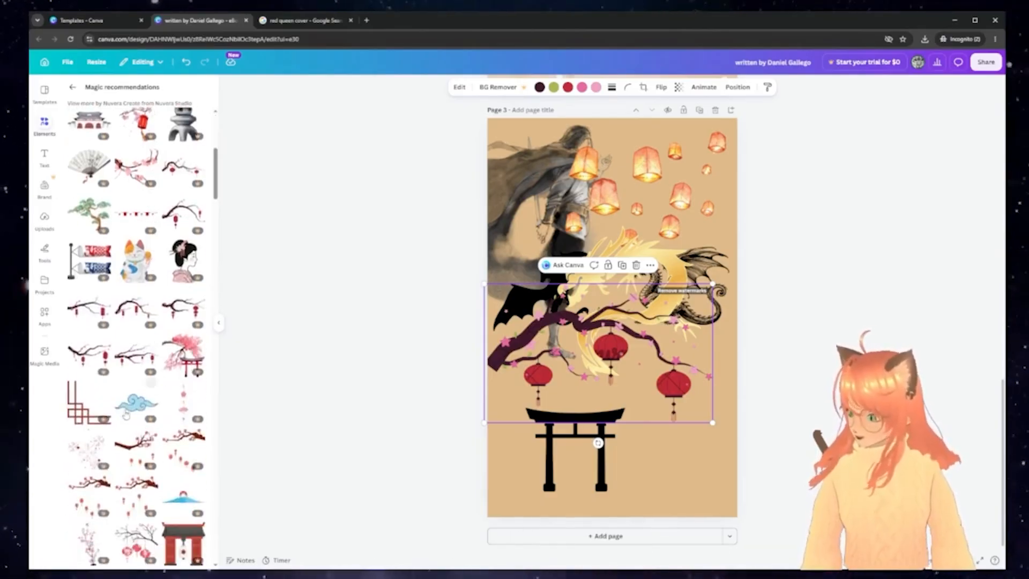
{"action": "left_click", "coordinate": [116, 317]}
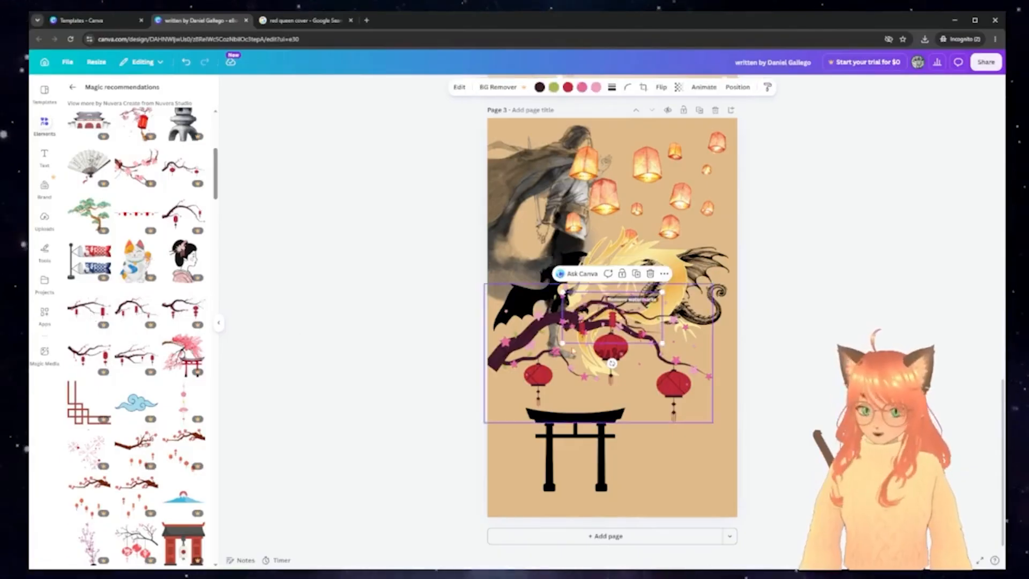
{"action": "left_click_drag", "start_coordinate": [575, 316], "coordinate": [464, 202]}
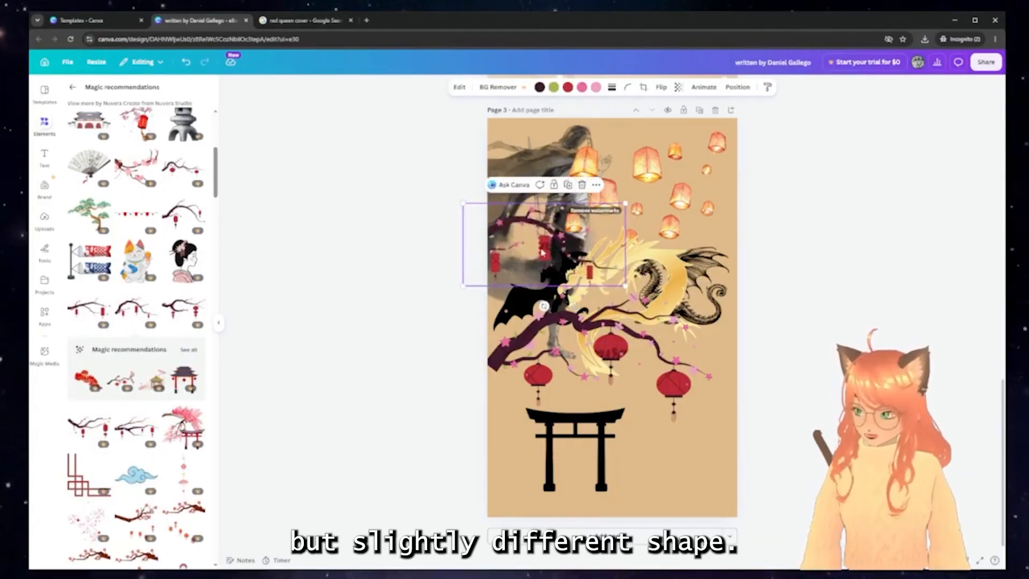
{"action": "key", "text": "Delete"}
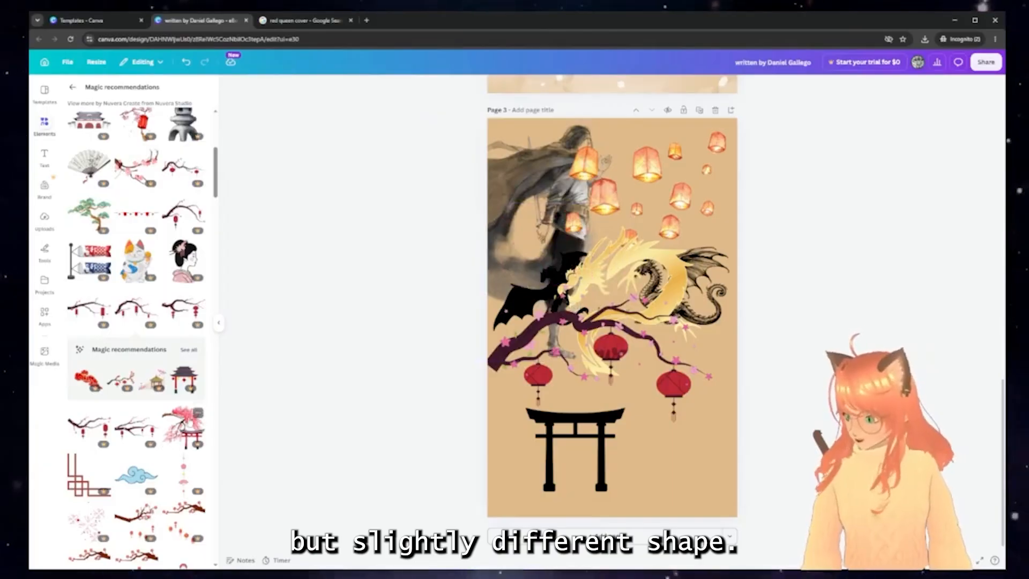
Add a blossom branch hung with lanterns and move it onto the torii gate
{"action": "scroll", "coordinate": [170, 371], "scroll_direction": "down", "scroll_amount": 5}
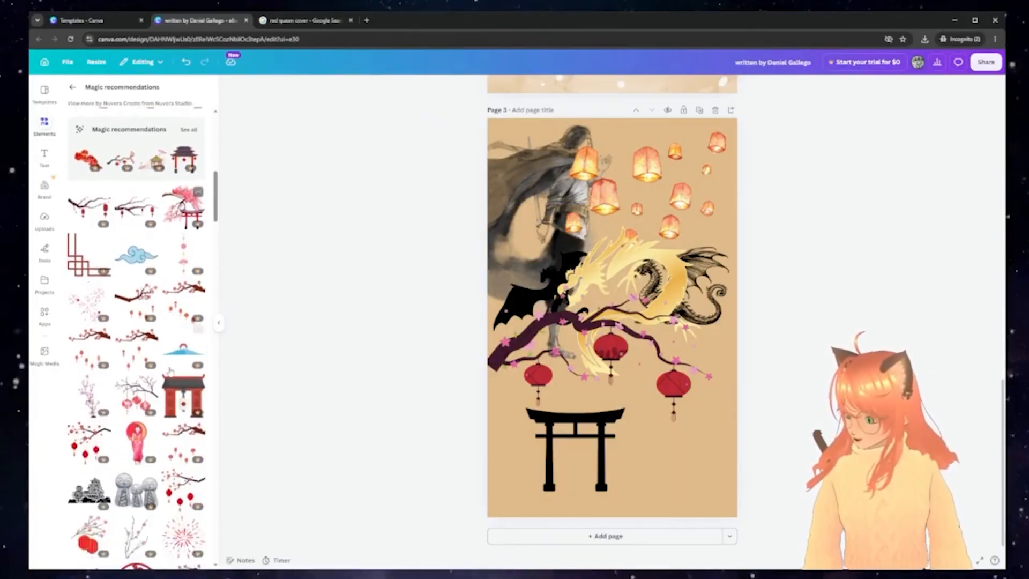
{"action": "scroll", "coordinate": [169, 371], "scroll_direction": "down", "scroll_amount": 7}
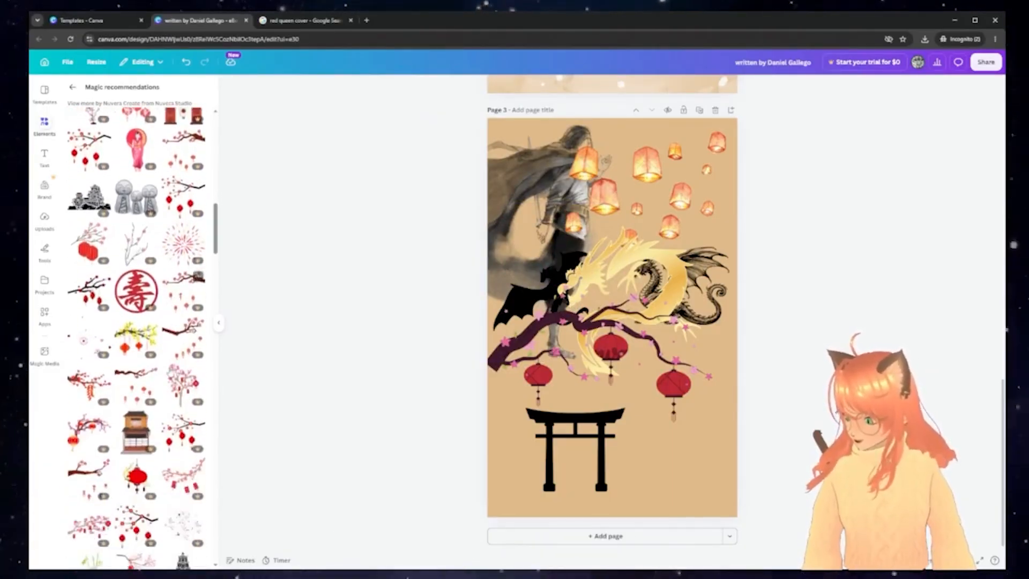
{"action": "scroll", "coordinate": [170, 371], "scroll_direction": "down", "scroll_amount": 5}
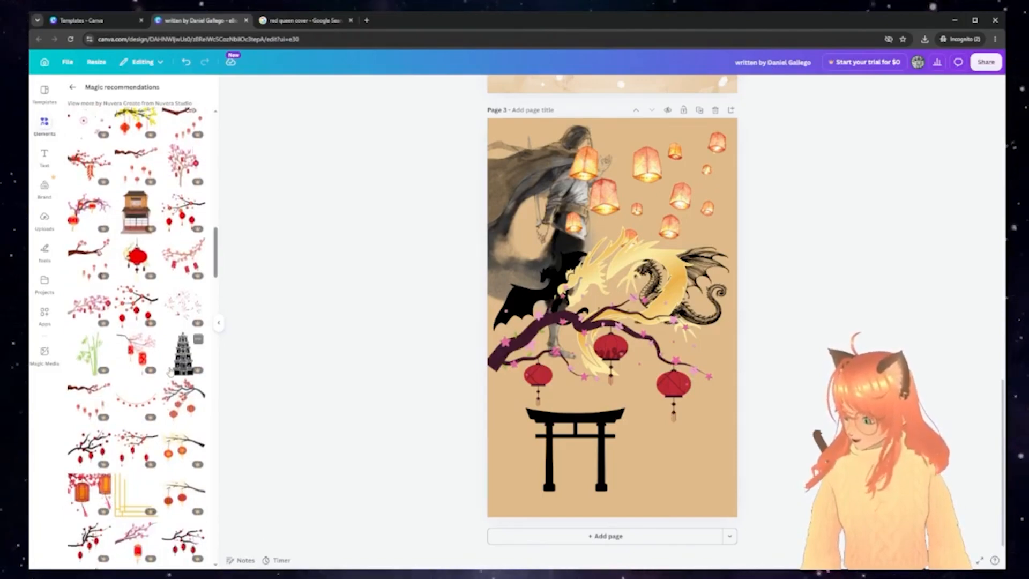
{"action": "left_click", "coordinate": [184, 398]}
{"action": "left_click_drag", "start_coordinate": [623, 269], "coordinate": [635, 292]}
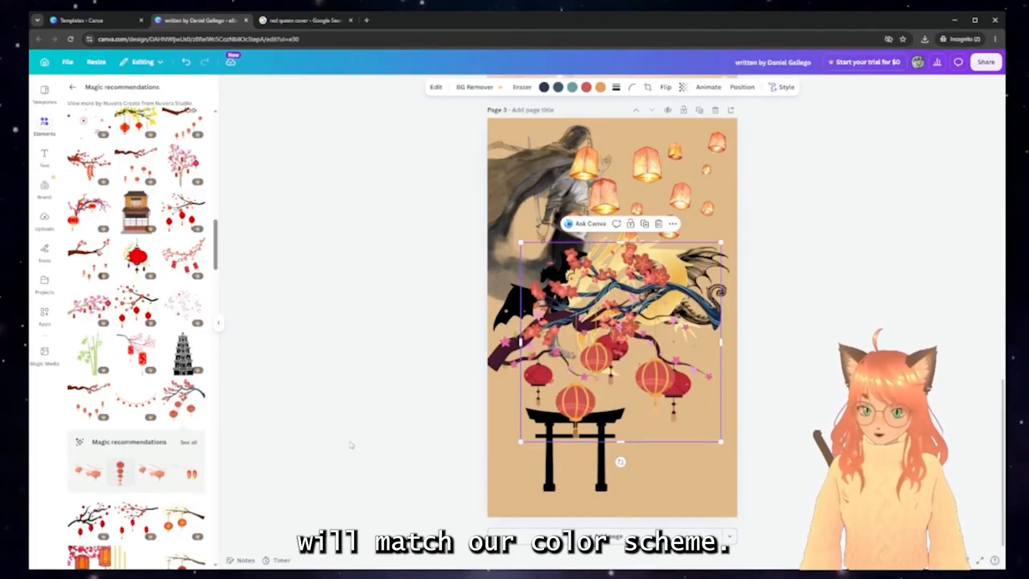
{"action": "scroll", "coordinate": [174, 397], "scroll_direction": "down", "scroll_amount": 4}
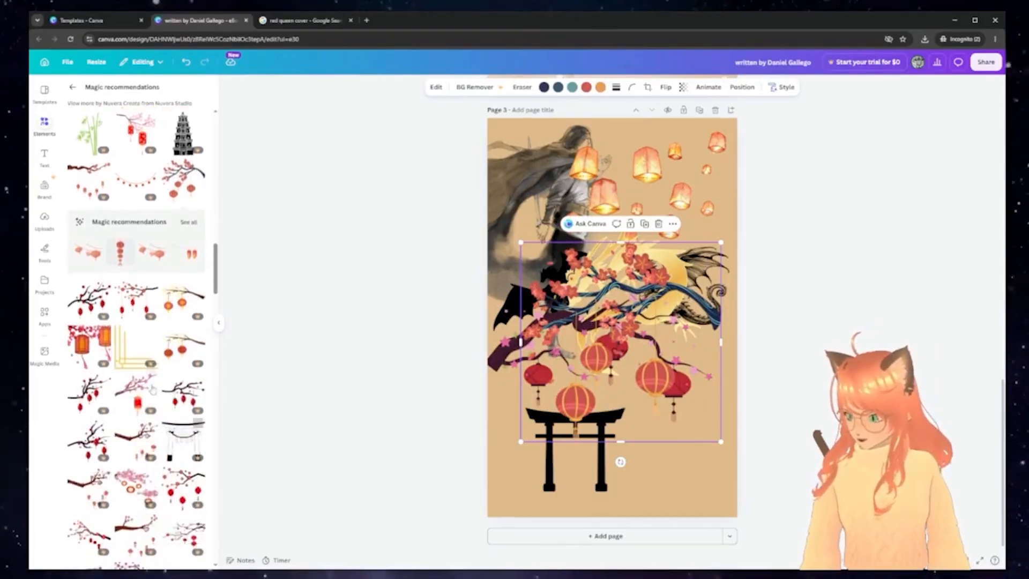
Add the gold corner-line graphic and position it at the lower left by the torii
{"action": "left_click", "coordinate": [132, 364]}
{"action": "left_click_drag", "start_coordinate": [588, 351], "coordinate": [531, 490]}
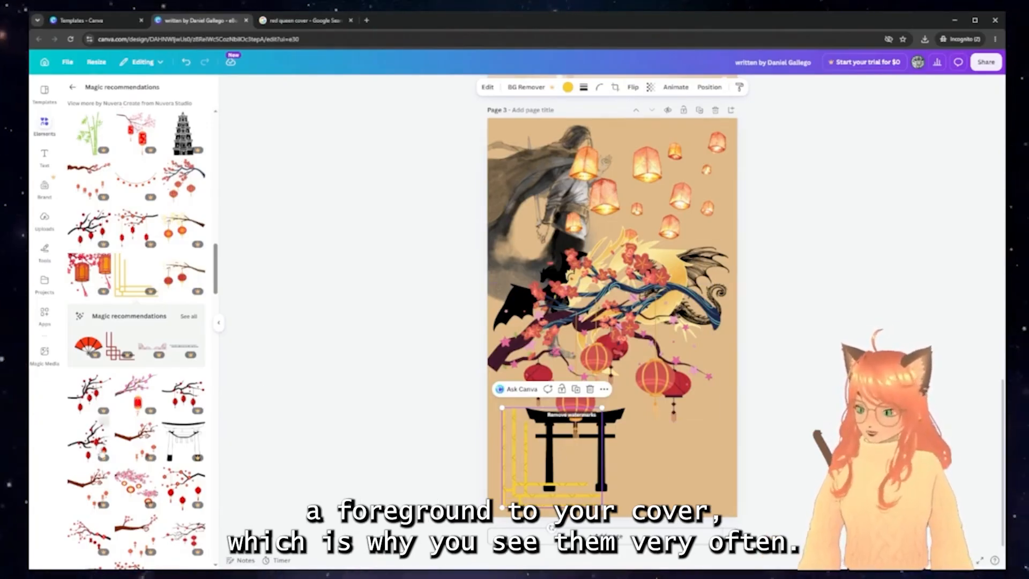
{"action": "scroll", "coordinate": [105, 427], "scroll_direction": "down", "scroll_amount": 2}
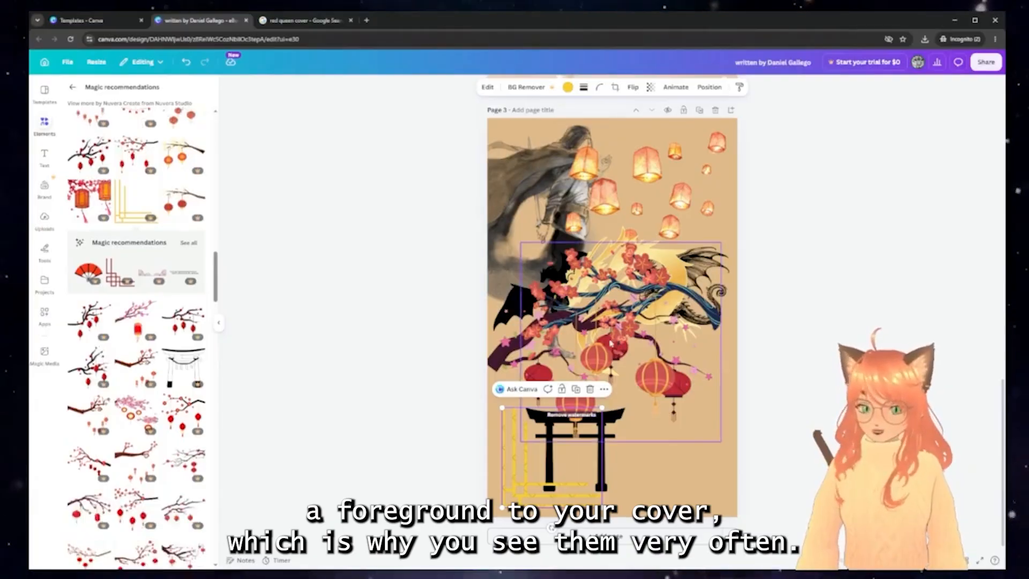
{"action": "left_click_drag", "start_coordinate": [613, 335], "coordinate": [625, 427]}
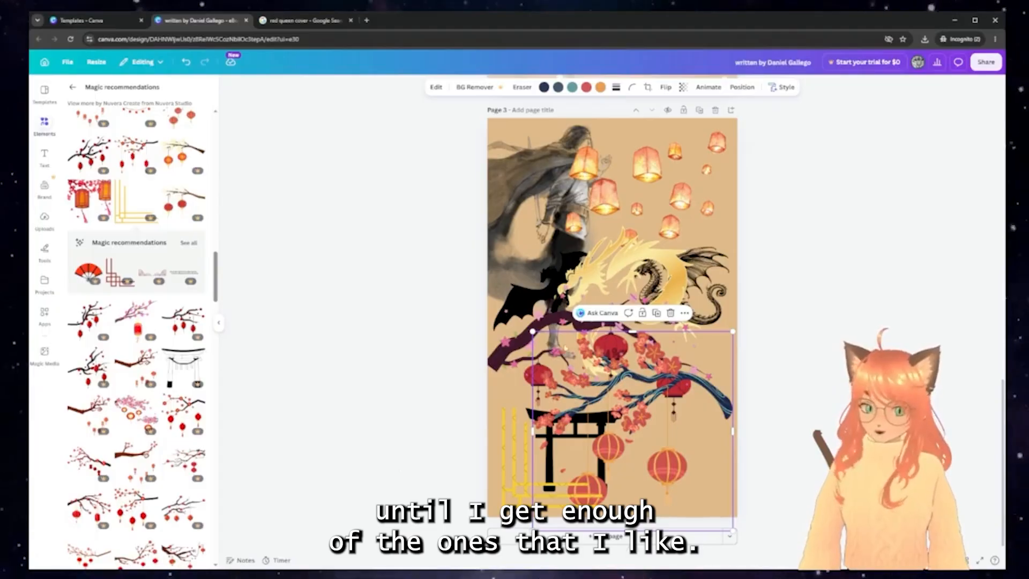
{"action": "scroll", "coordinate": [680, 427], "scroll_direction": "up", "scroll_amount": 10}
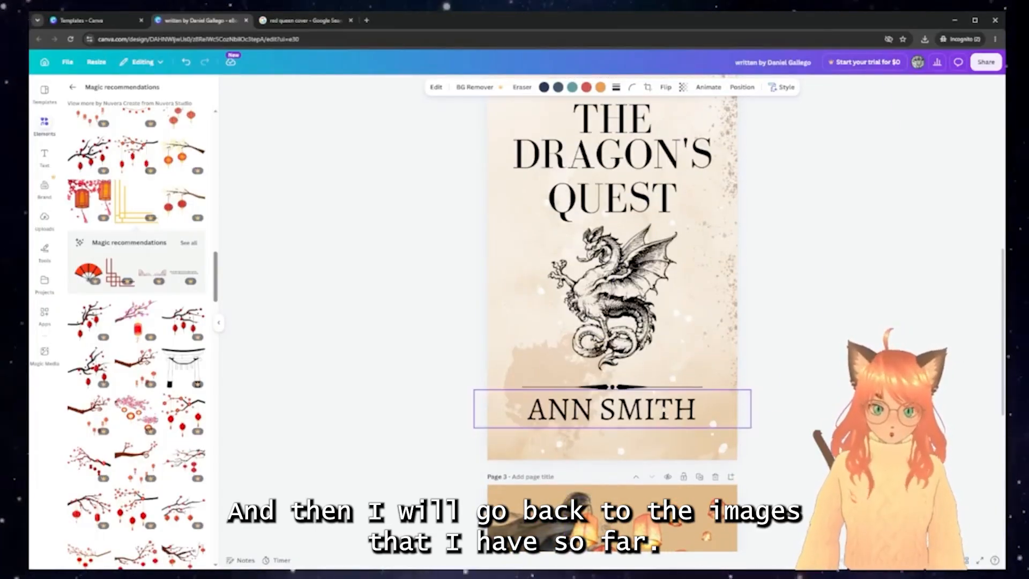
Paste the gold speckle texture onto the red cover and position it
{"action": "scroll", "coordinate": [586, 273], "scroll_direction": "up", "scroll_amount": 8}
{"action": "scroll", "coordinate": [586, 273], "scroll_direction": "up", "scroll_amount": 2}
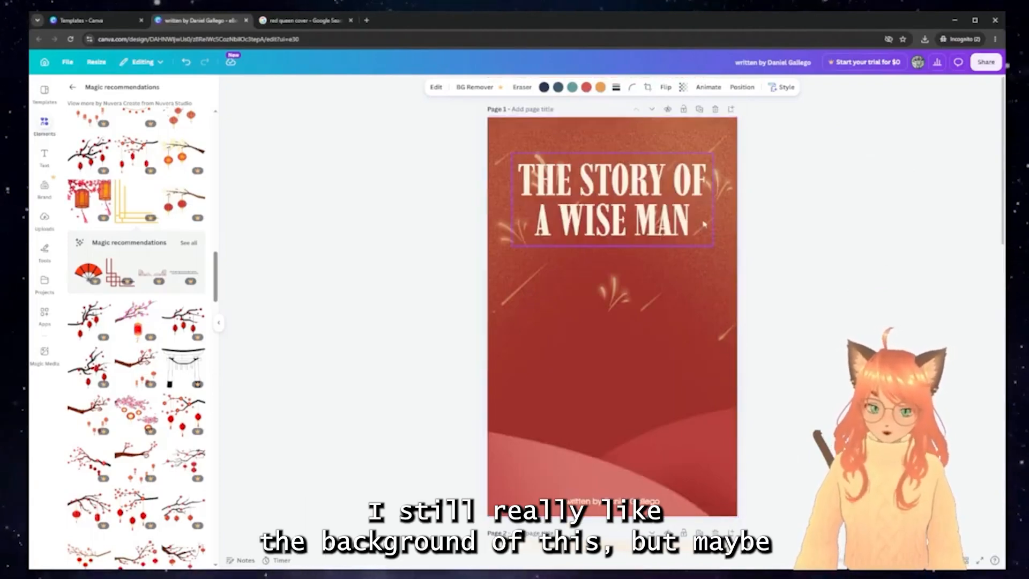
{"action": "scroll", "coordinate": [751, 356], "scroll_direction": "down", "scroll_amount": 3}
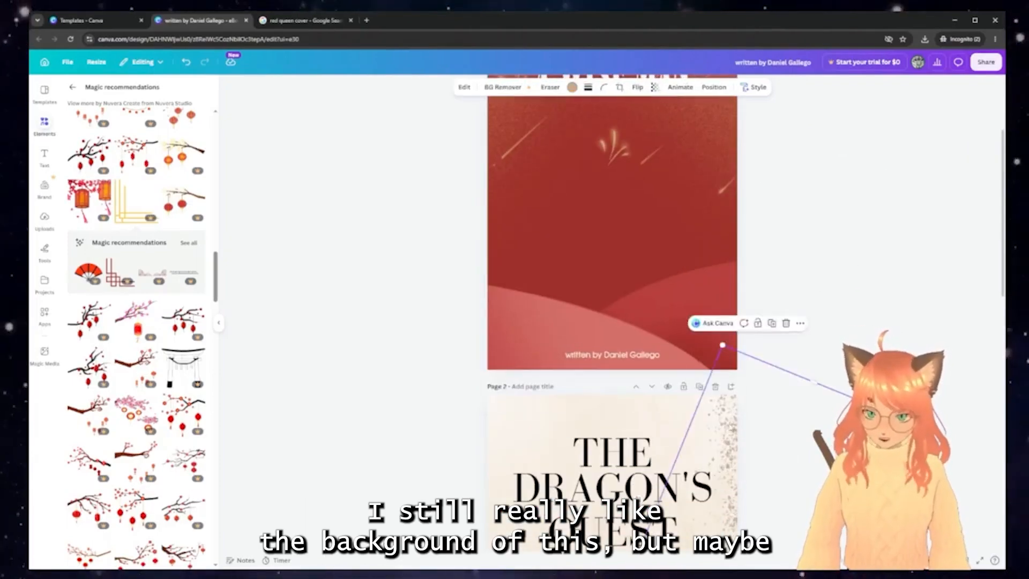
{"action": "scroll", "coordinate": [730, 427], "scroll_direction": "up", "scroll_amount": 3}
{"action": "key", "text": "ctrl+v"}
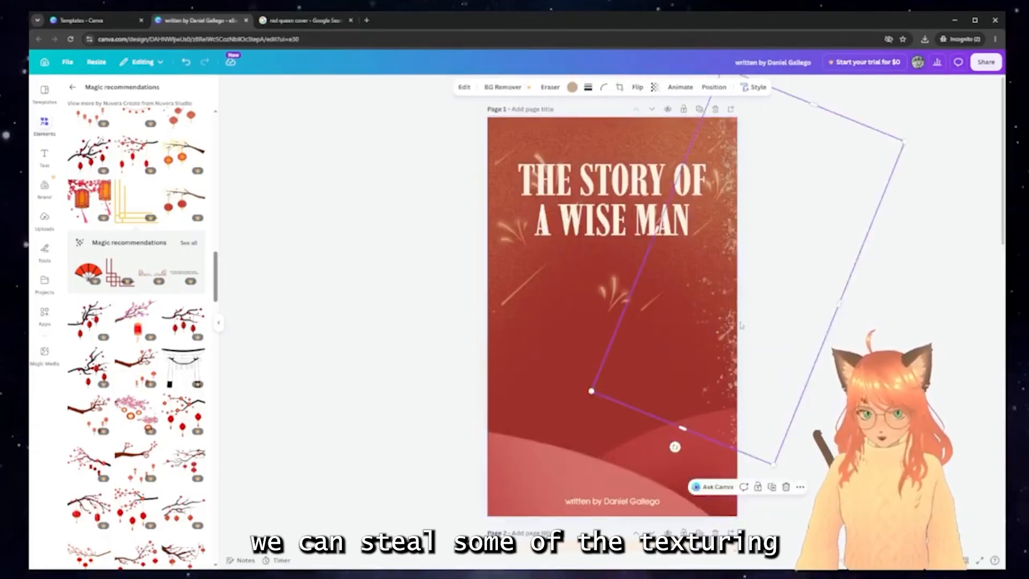
{"action": "left_click_drag", "start_coordinate": [730, 305], "coordinate": [709, 324]}
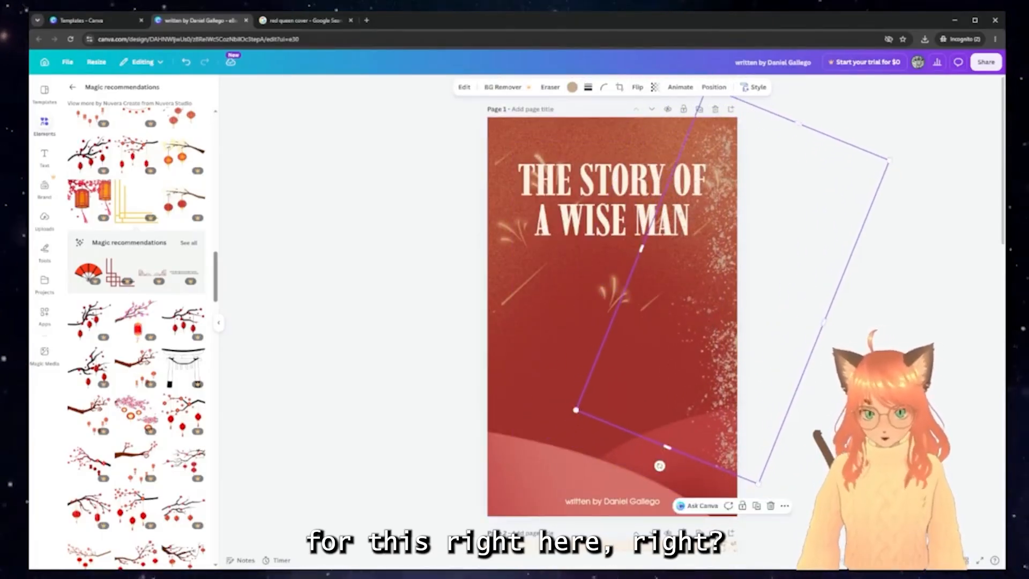
{"action": "left_click", "coordinate": [847, 376]}
Drag the grunge stain from the Dragon's Quest cover onto the red cover's lower part
{"action": "scroll", "coordinate": [847, 375], "scroll_direction": "down", "scroll_amount": 8}
{"action": "left_click", "coordinate": [527, 407]}
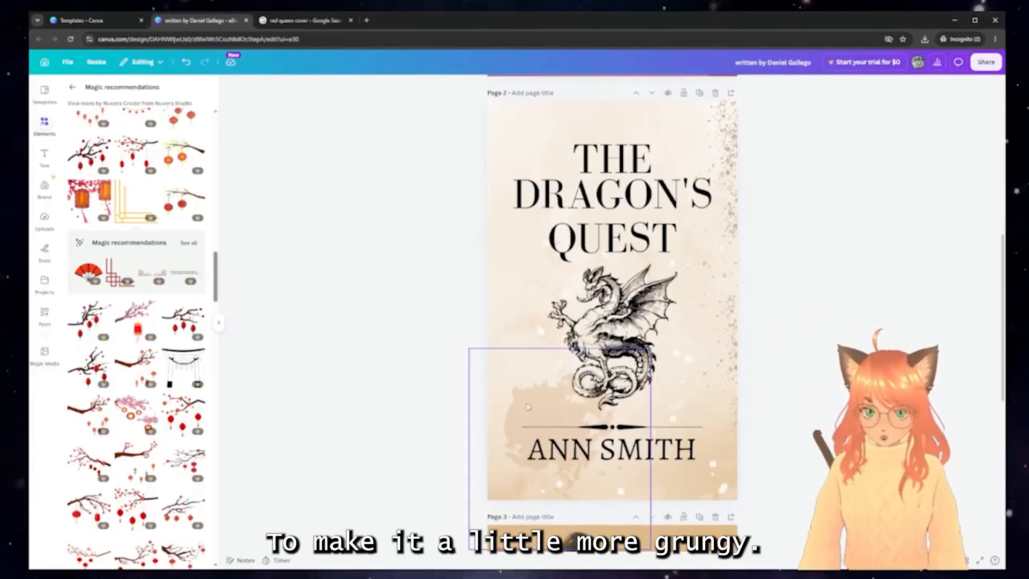
{"action": "scroll", "coordinate": [530, 406], "scroll_direction": "up", "scroll_amount": 5}
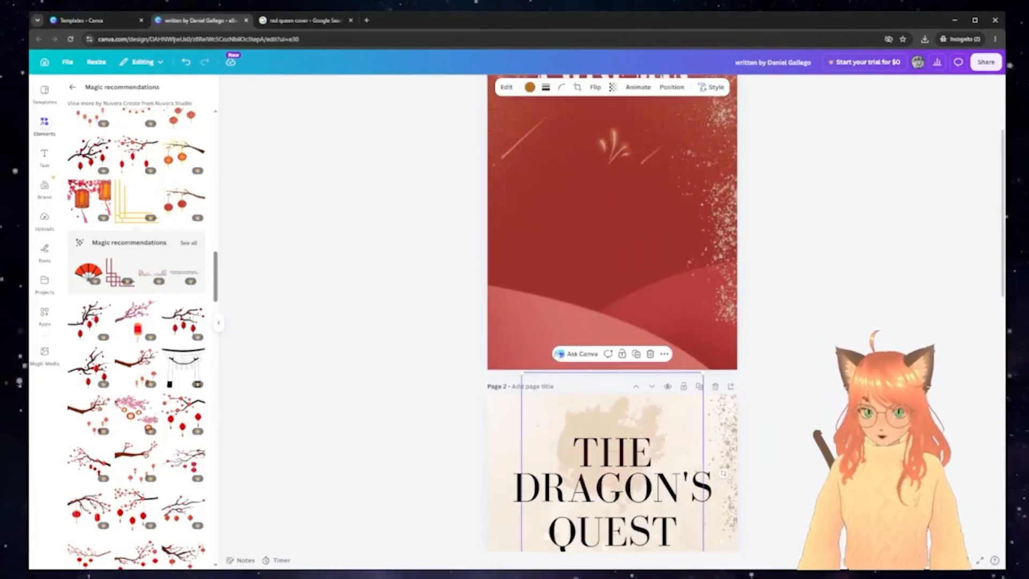
{"action": "left_click_drag", "start_coordinate": [600, 430], "coordinate": [561, 217]}
{"action": "mouse_move", "coordinate": [559, 256]}
{"action": "left_mouse_down"}
{"action": "mouse_move", "coordinate": [565, 273]}
{"action": "mouse_move", "coordinate": [560, 250]}
{"action": "left_mouse_up"}
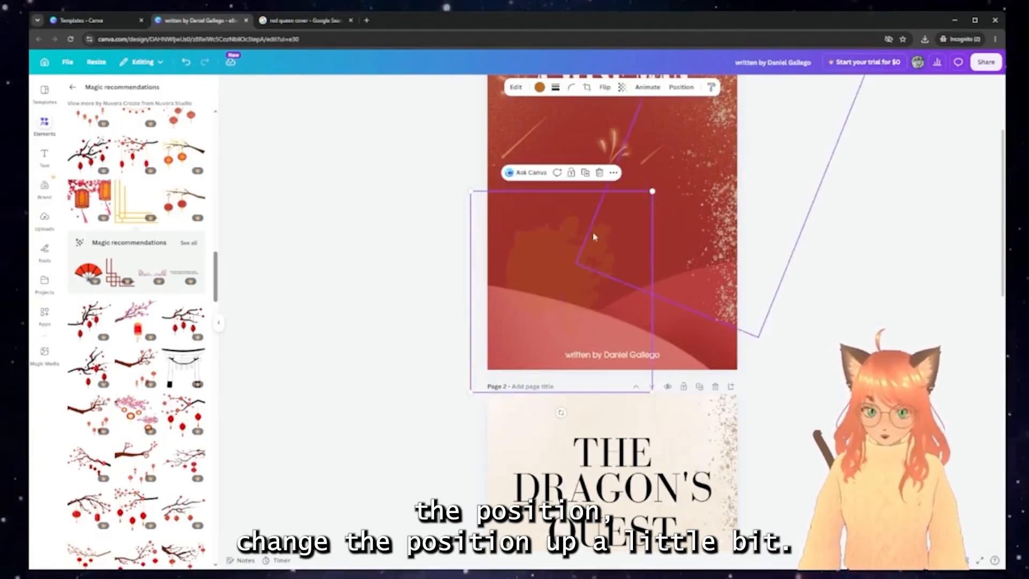
{"action": "scroll", "coordinate": [592, 236], "scroll_direction": "down", "scroll_amount": 5}
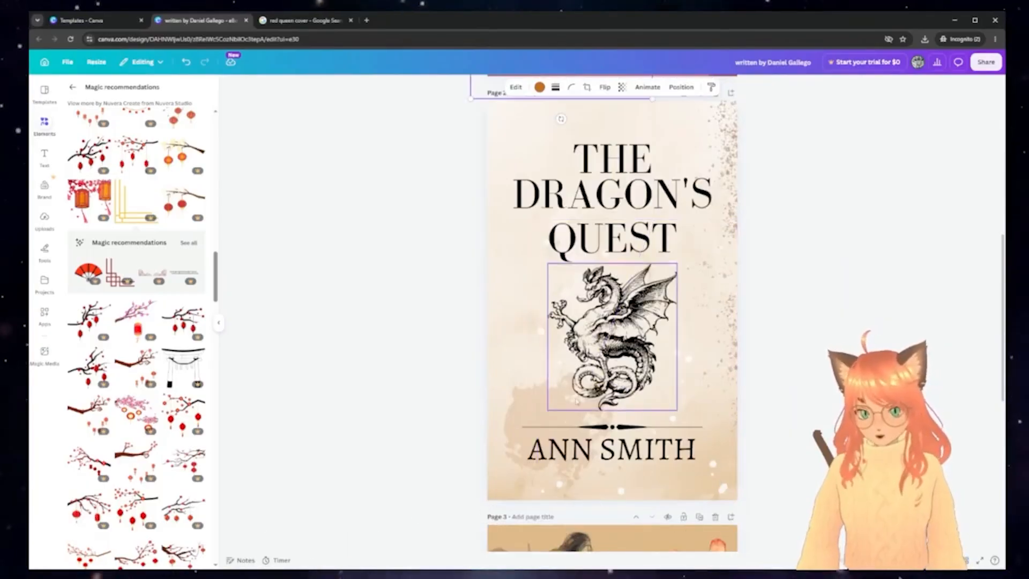
Paste a copy of the filigree divider onto the red cover just above the author credit
{"action": "left_click", "coordinate": [611, 428]}
{"action": "scroll", "coordinate": [616, 418], "scroll_direction": "up", "scroll_amount": 6}
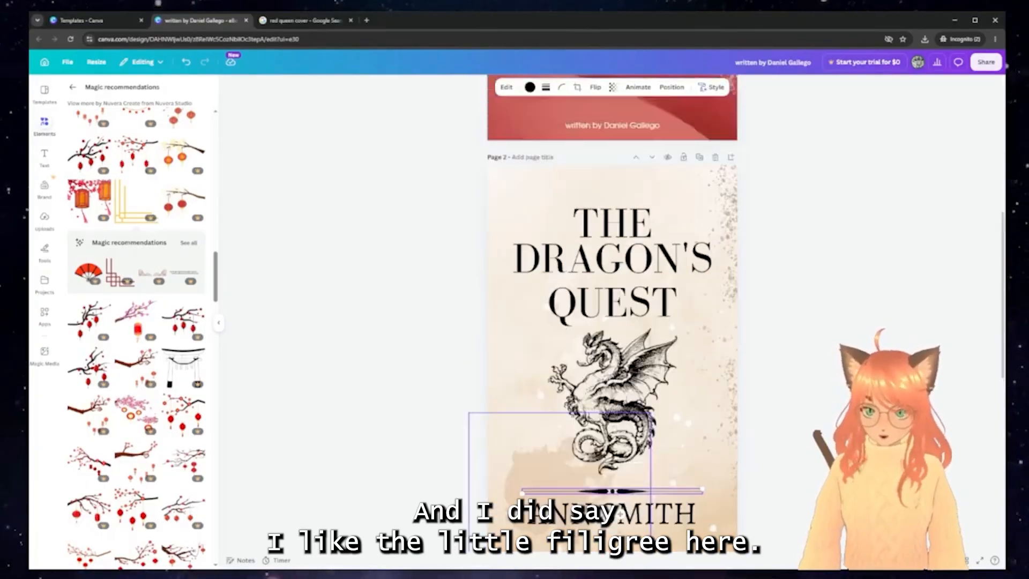
{"action": "key", "text": "ctrl+v"}
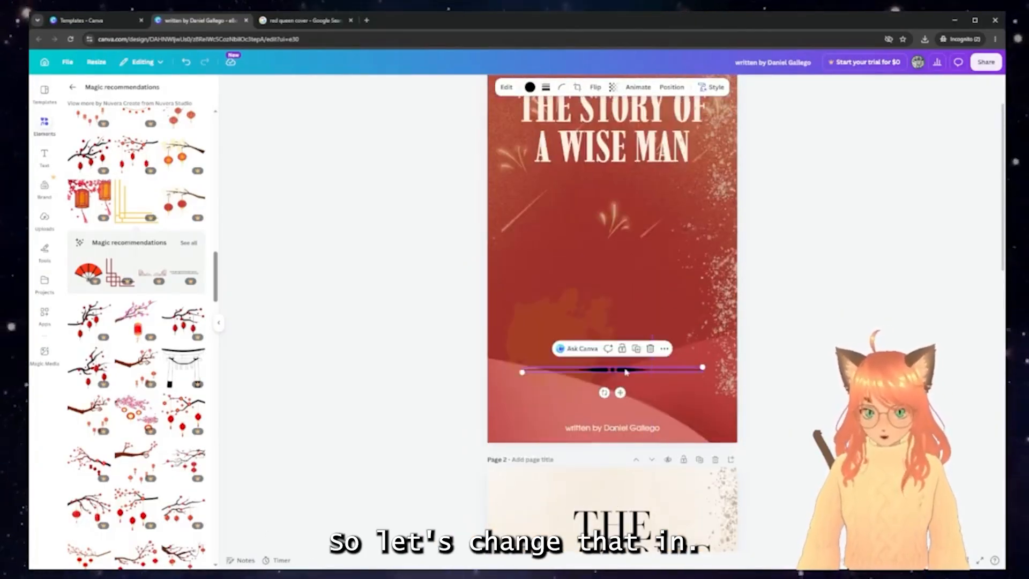
{"action": "left_click_drag", "start_coordinate": [625, 371], "coordinate": [626, 411]}
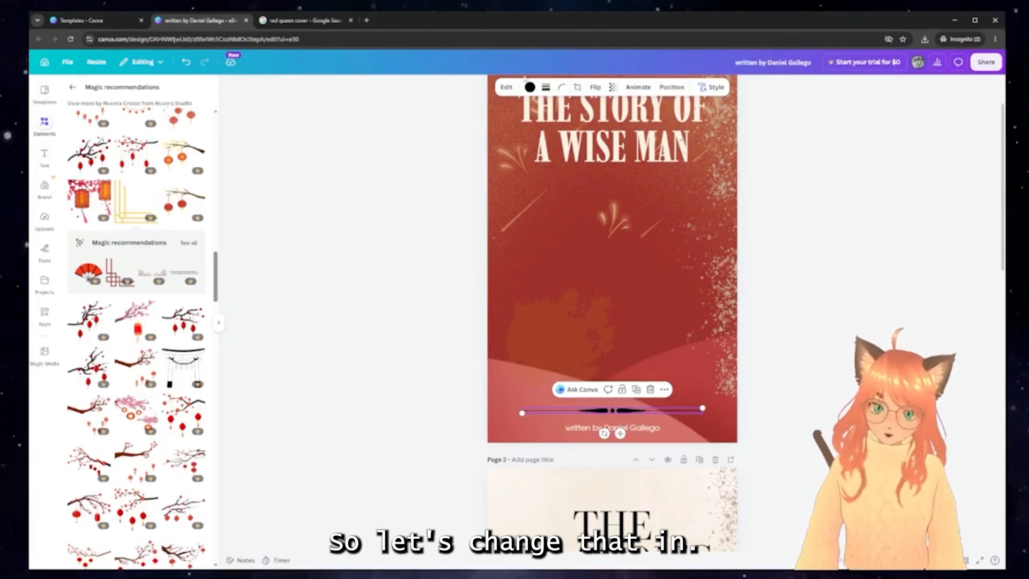
Recolour the divider tan after trying yellow and orange-brown
{"action": "left_click", "coordinate": [529, 87]}
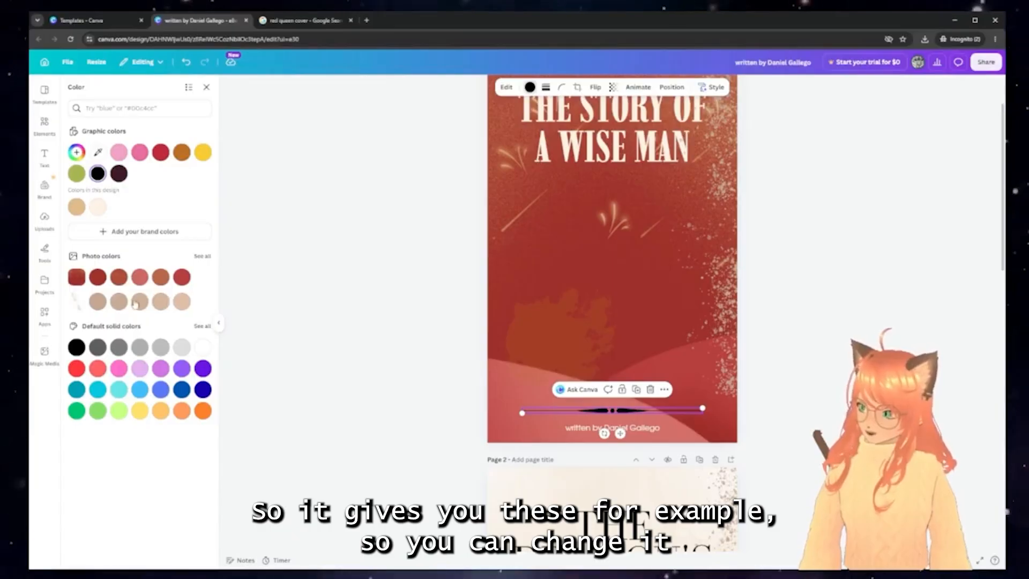
{"action": "left_click", "coordinate": [76, 207]}
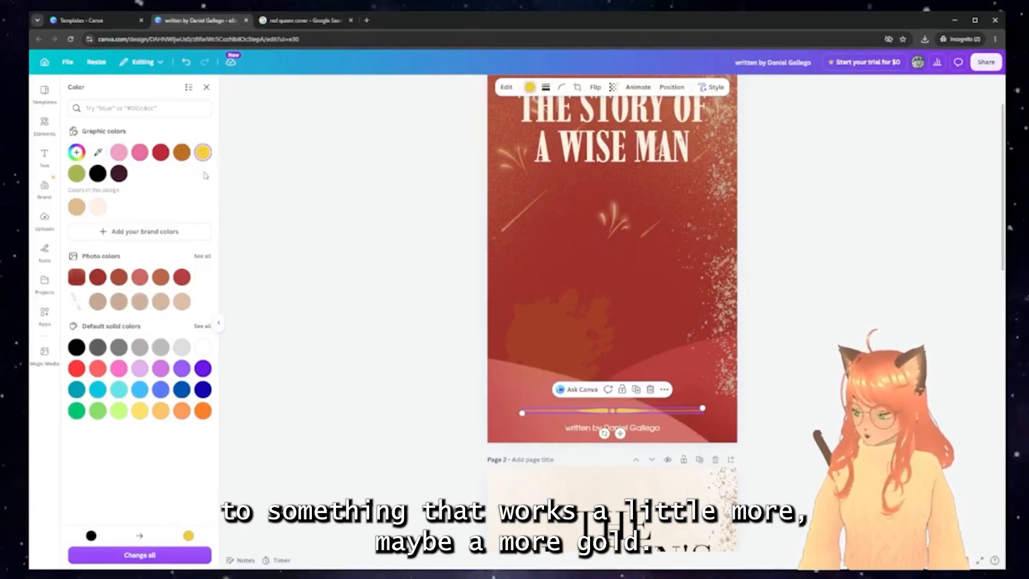
{"action": "left_click", "coordinate": [76, 207]}
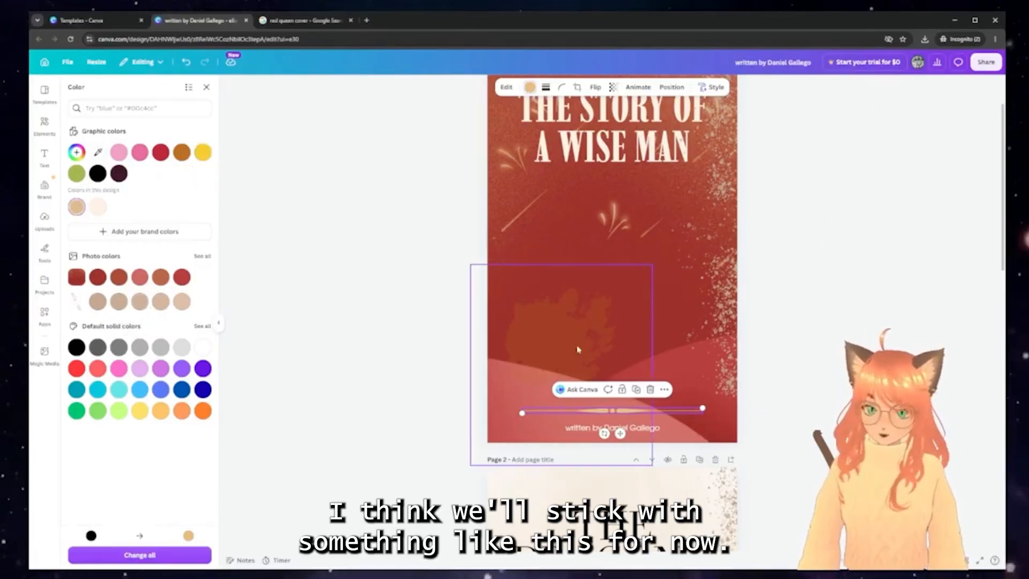
{"action": "left_click", "coordinate": [182, 153]}
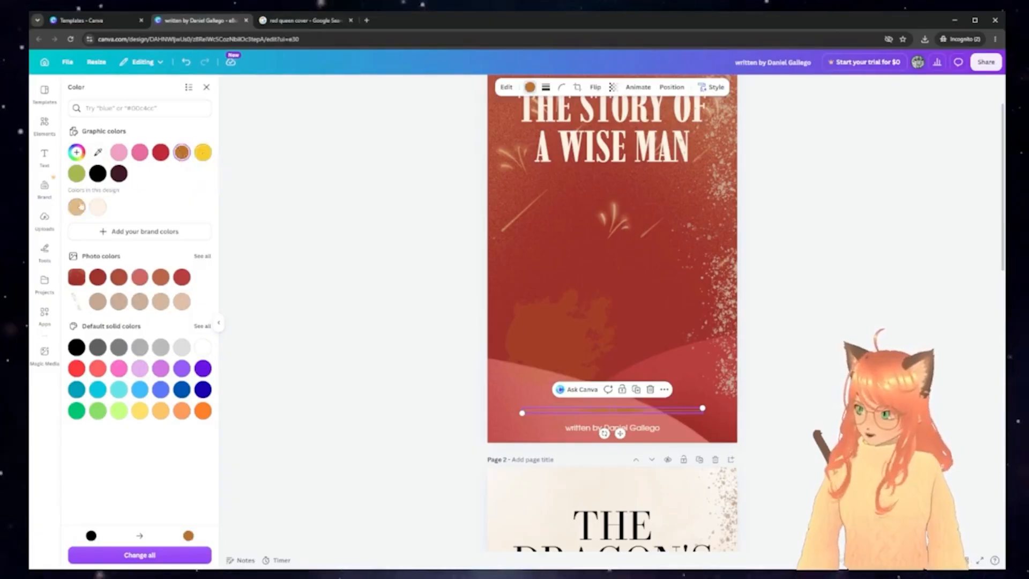
{"action": "left_click", "coordinate": [77, 207]}
{"action": "left_click", "coordinate": [590, 225]}
Paste the DRAGON'S title from page 2 onto the red cover and delete the old THE STORY OF A WISE MAN title
{"action": "scroll", "coordinate": [628, 241], "scroll_direction": "up", "scroll_amount": 2}
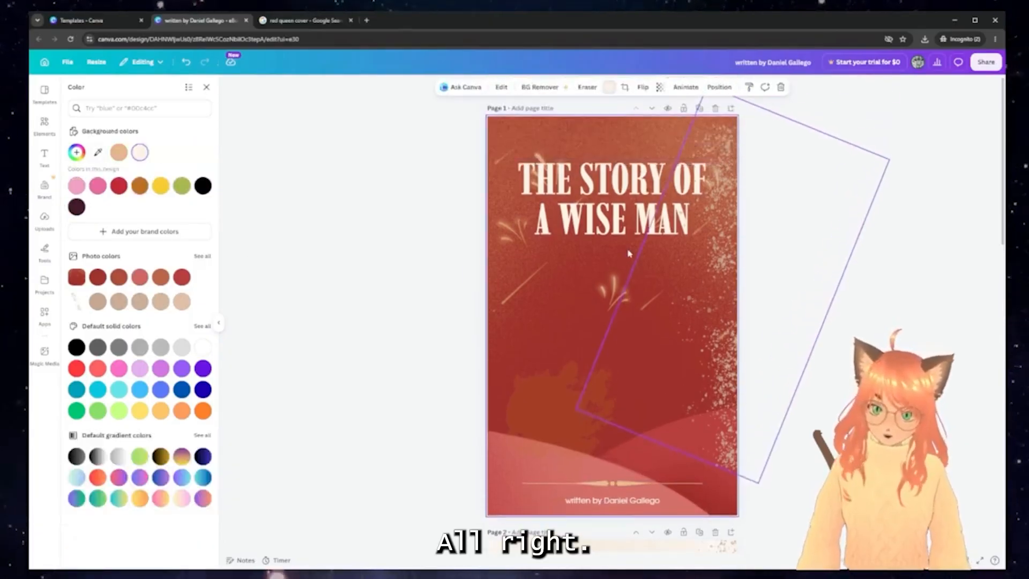
{"action": "scroll", "coordinate": [643, 370], "scroll_direction": "down", "scroll_amount": 5}
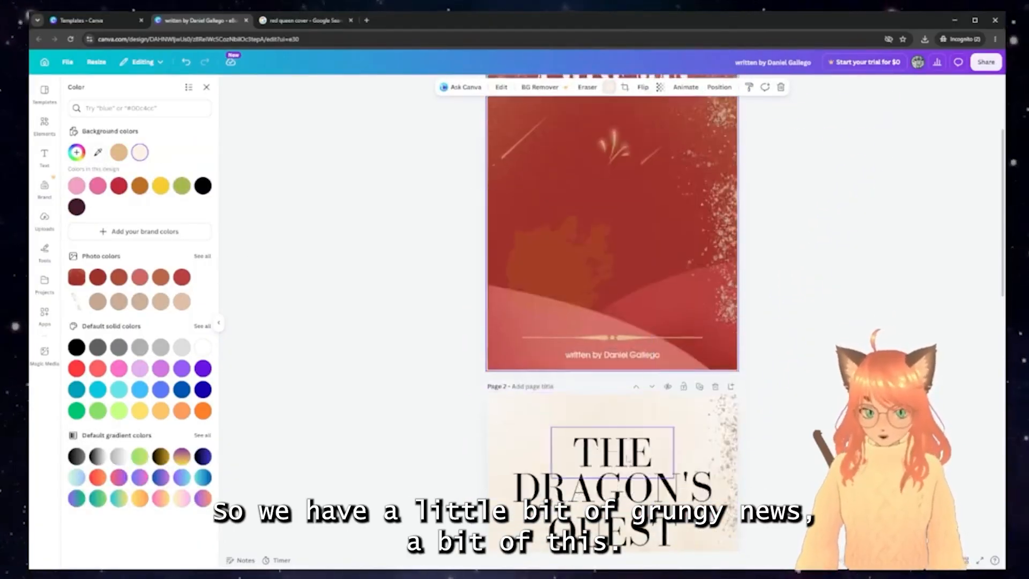
{"action": "left_click", "coordinate": [612, 316]}
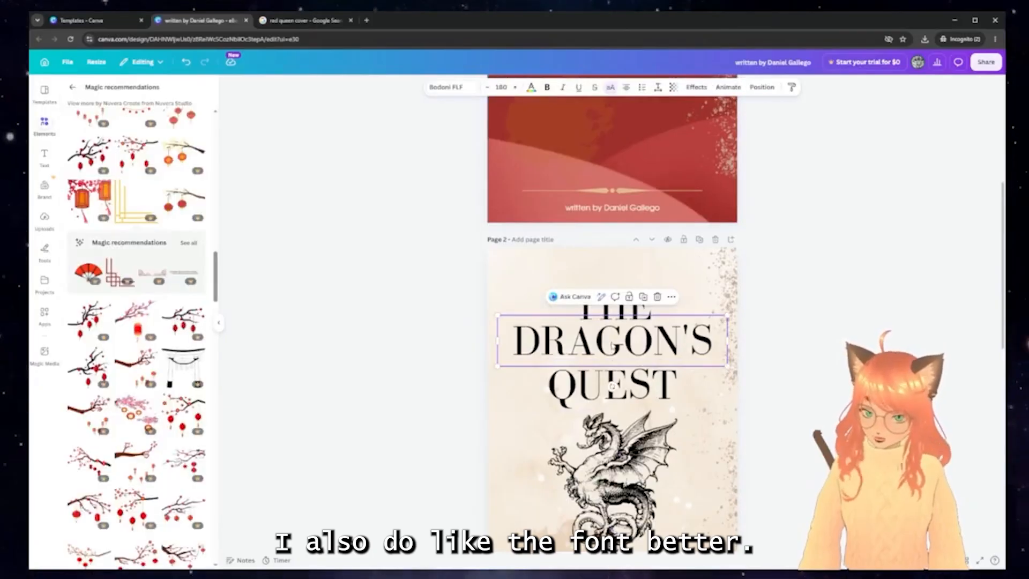
{"action": "scroll", "coordinate": [612, 344], "scroll_direction": "up", "scroll_amount": 4}
{"action": "scroll", "coordinate": [612, 345], "scroll_direction": "up", "scroll_amount": 2}
{"action": "key", "text": "ctrl+v"}
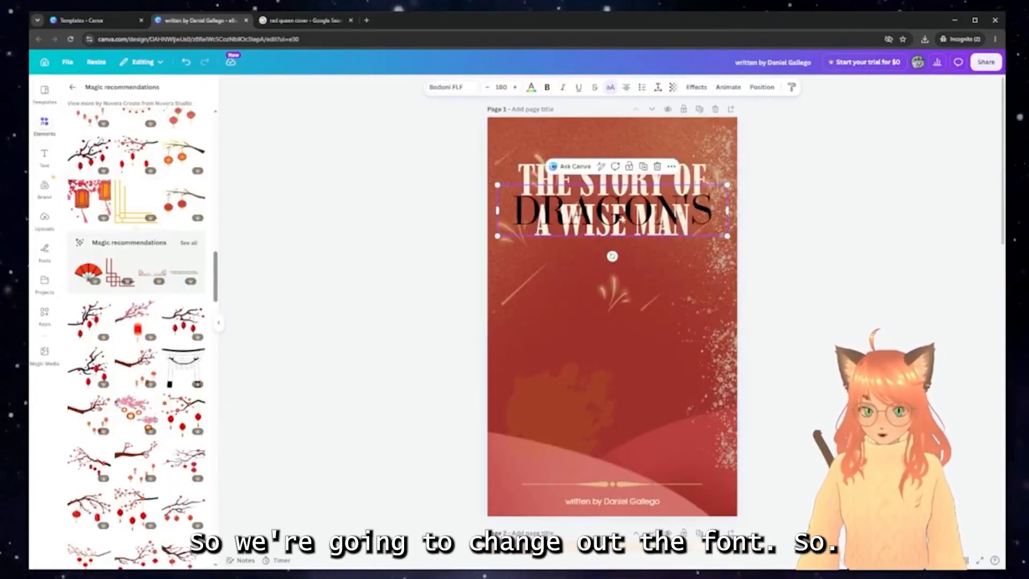
{"action": "left_click_drag", "start_coordinate": [622, 204], "coordinate": [624, 279]}
{"action": "left_click", "coordinate": [627, 225]}
{"action": "key", "text": "Delete"}
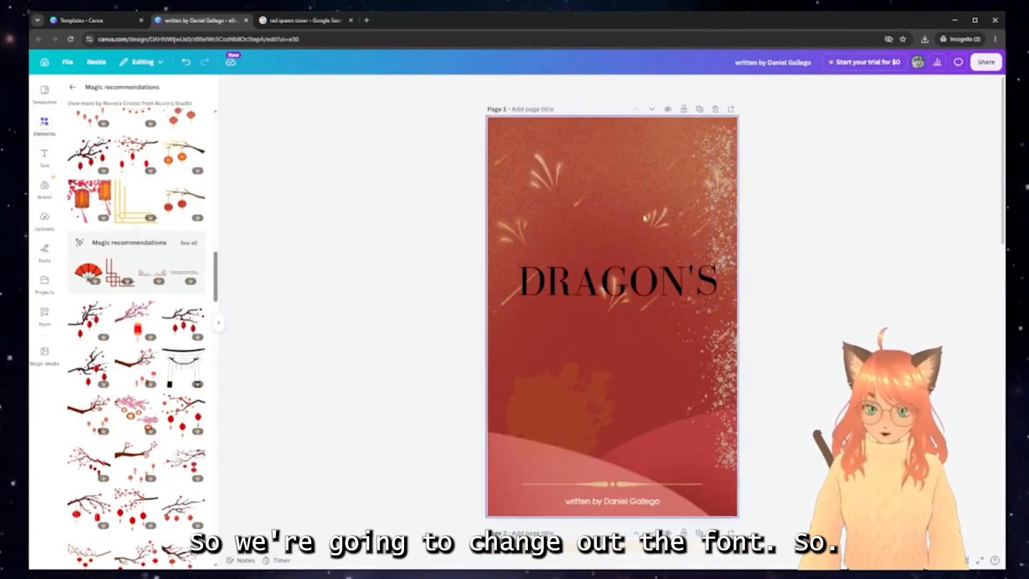
Retype the pasted title as FANTASY / LORD on two lines and move it higher up the cover
{"action": "left_click", "coordinate": [644, 287]}
{"action": "left_click", "coordinate": [643, 287]}
{"action": "type", "text": "FAN"}
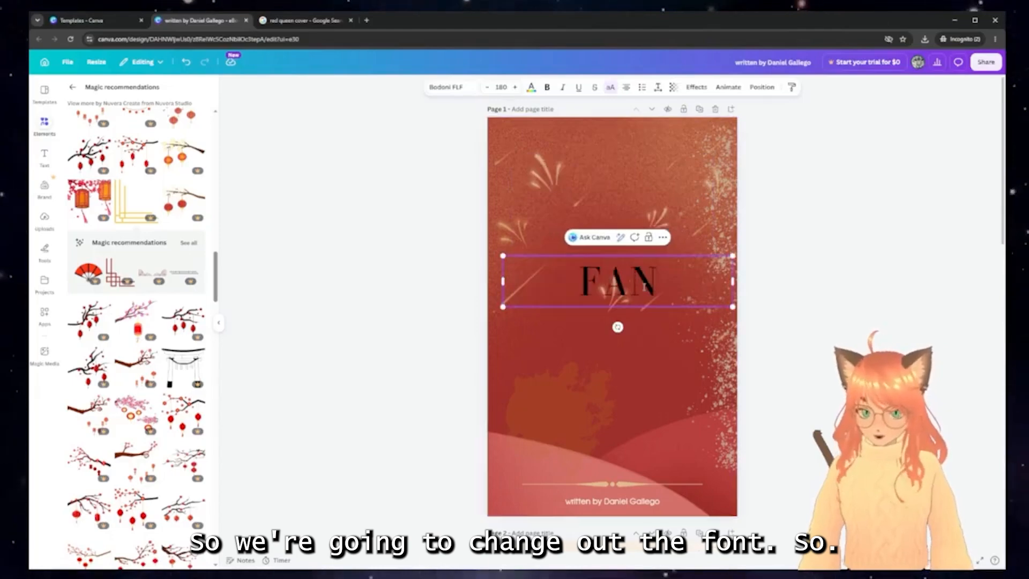
{"action": "type", "text": "TASY"}
{"action": "key", "text": "Return"}
{"action": "type", "text": "LORD"}
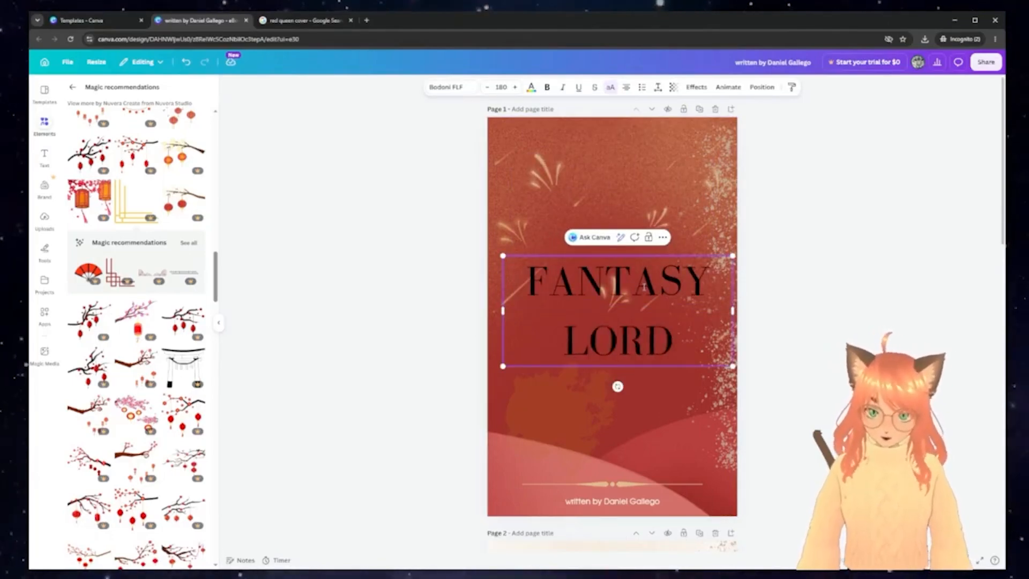
{"action": "left_click", "coordinate": [617, 333]}
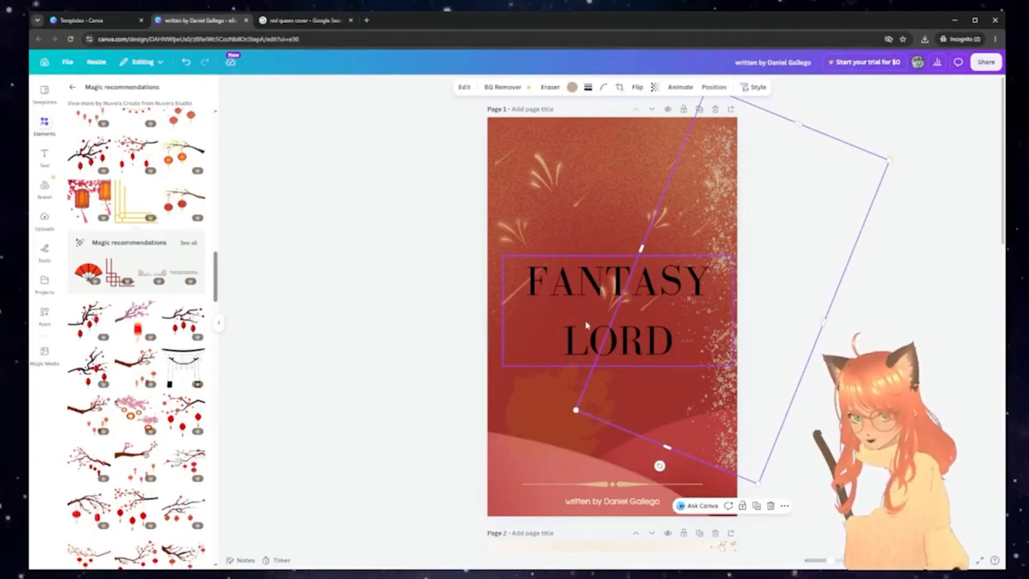
{"action": "left_click", "coordinate": [590, 325]}
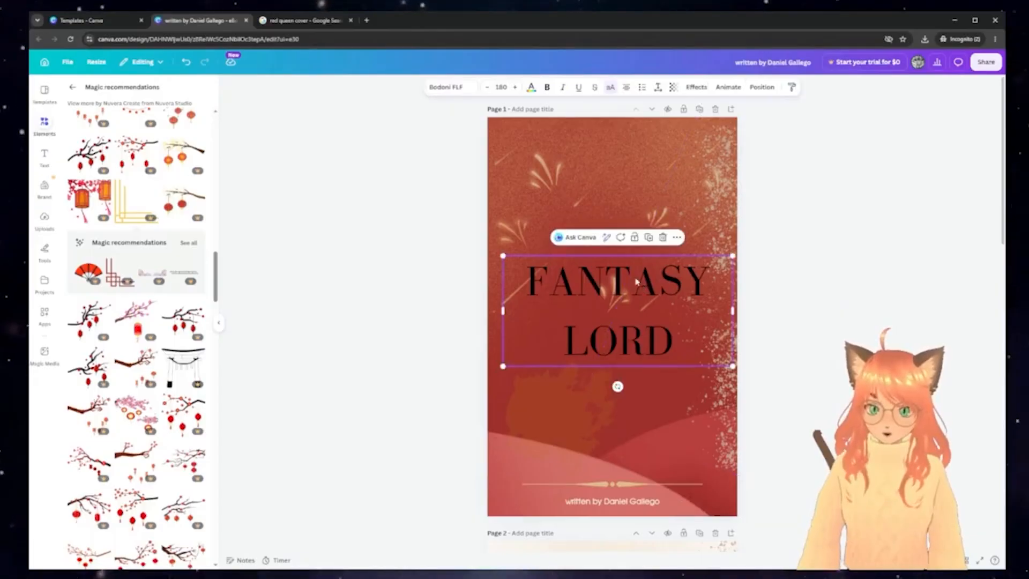
{"action": "left_click_drag", "start_coordinate": [636, 281], "coordinate": [641, 212]}
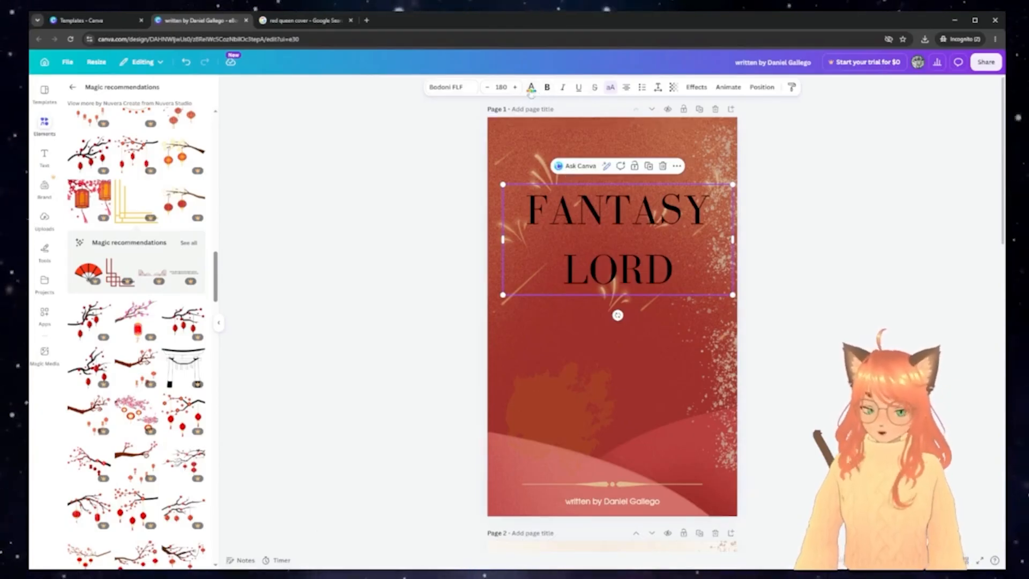
Change the FANTASY LORD title colour to off-white
{"action": "left_click", "coordinate": [532, 87]}
{"action": "left_click", "coordinate": [118, 152]}
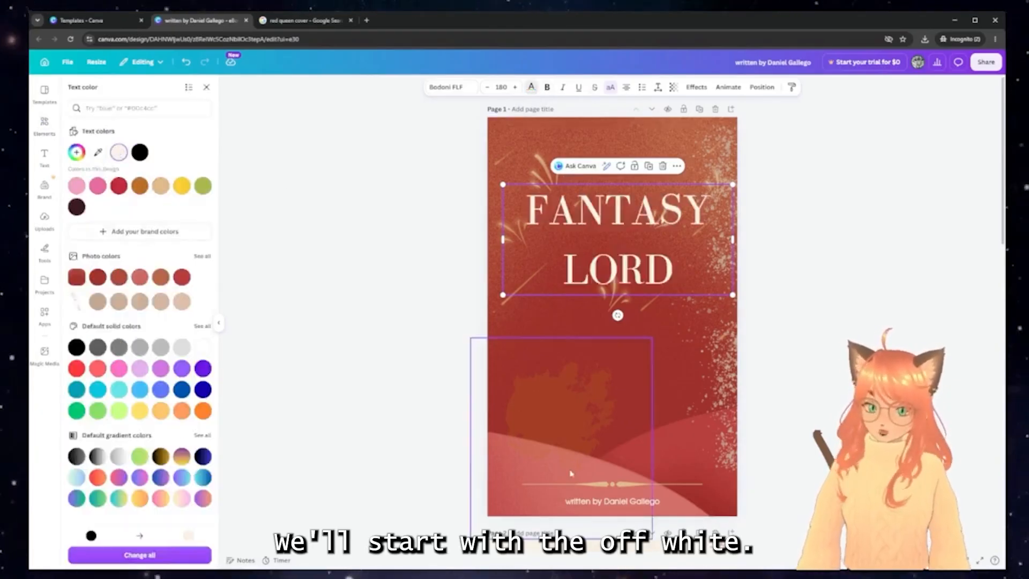
{"action": "double_click", "coordinate": [604, 501]}
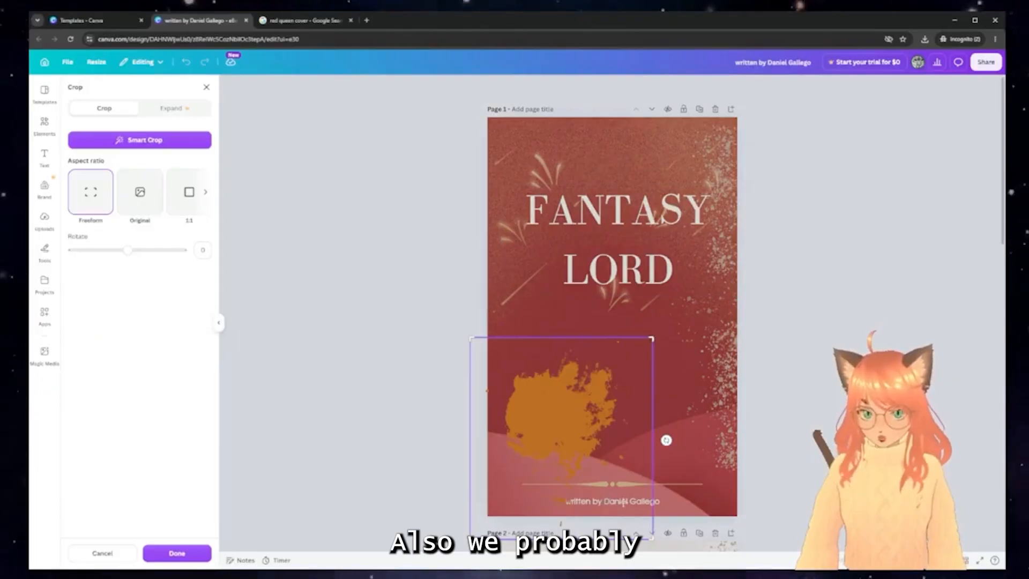
{"action": "left_click", "coordinate": [624, 501]}
Remove 'written by' from the author credit and enlarge the author name
{"action": "double_click", "coordinate": [613, 501]}
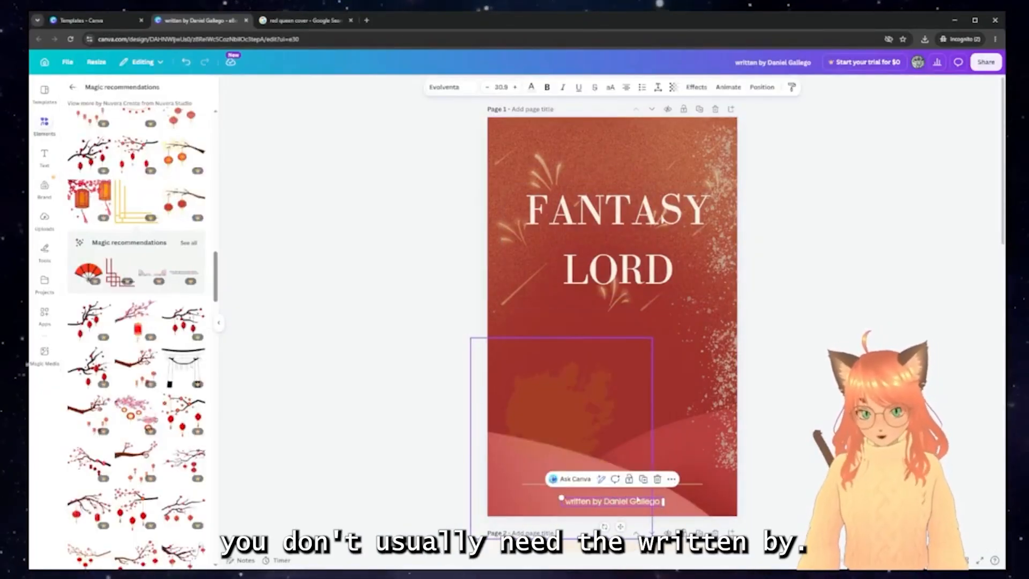
{"action": "left_click", "coordinate": [638, 500]}
{"action": "left_click", "coordinate": [604, 502]}
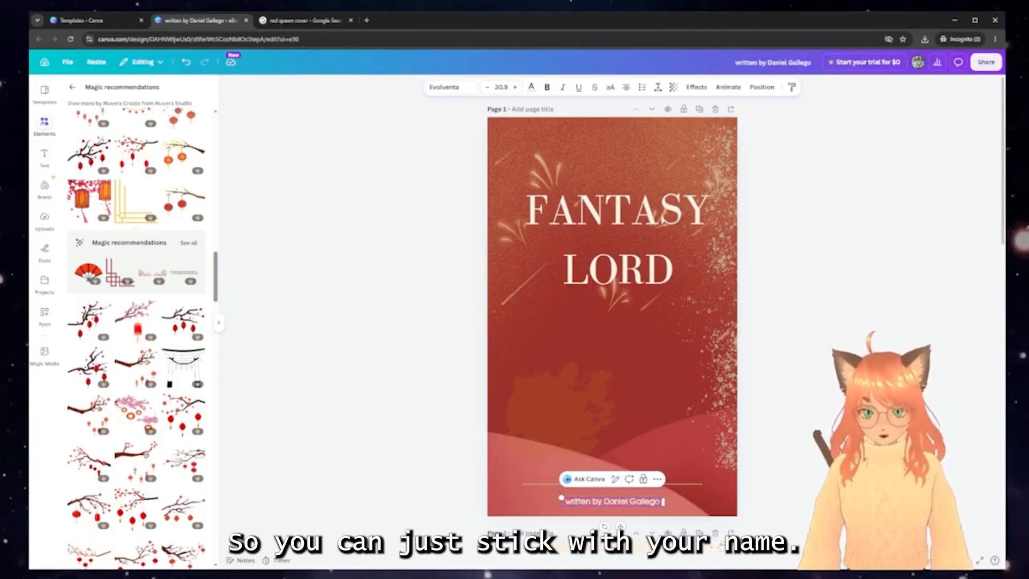
{"action": "key", "text": "BackSpace"}
{"action": "key", "text": "BackSpace"}
{"action": "key", "text": "BackSpace"}
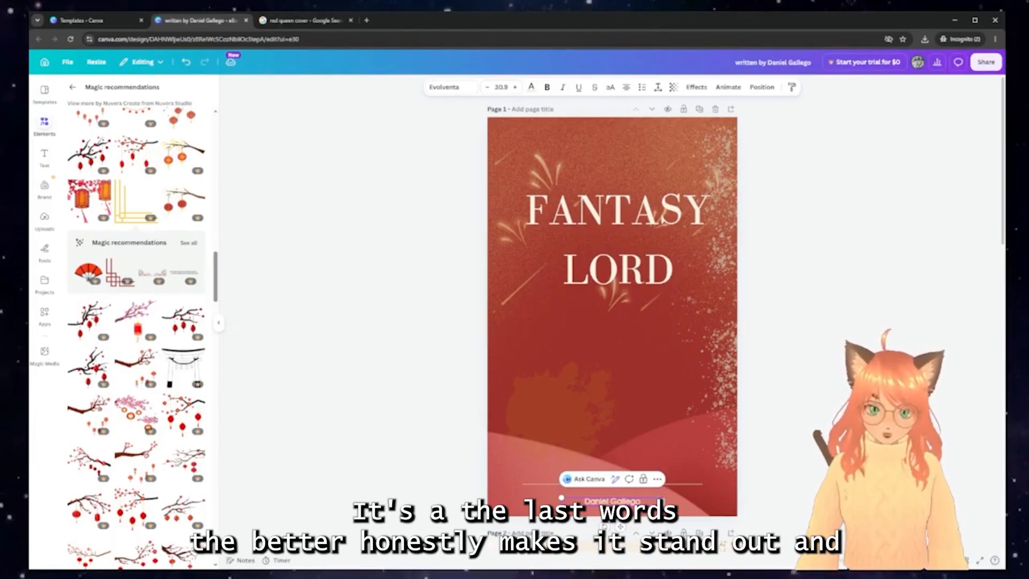
{"action": "left_click_drag", "start_coordinate": [559, 497], "coordinate": [540, 496]}
Move the splash stain up and left, and shift the faint lower-left texture image right
{"action": "left_click", "coordinate": [558, 407]}
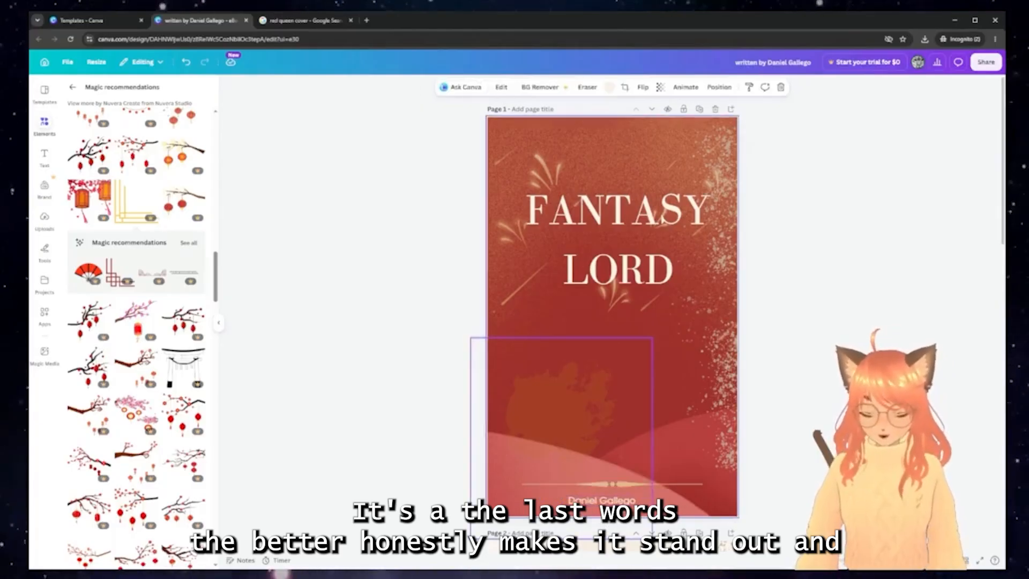
{"action": "left_click_drag", "start_coordinate": [616, 432], "coordinate": [562, 405]}
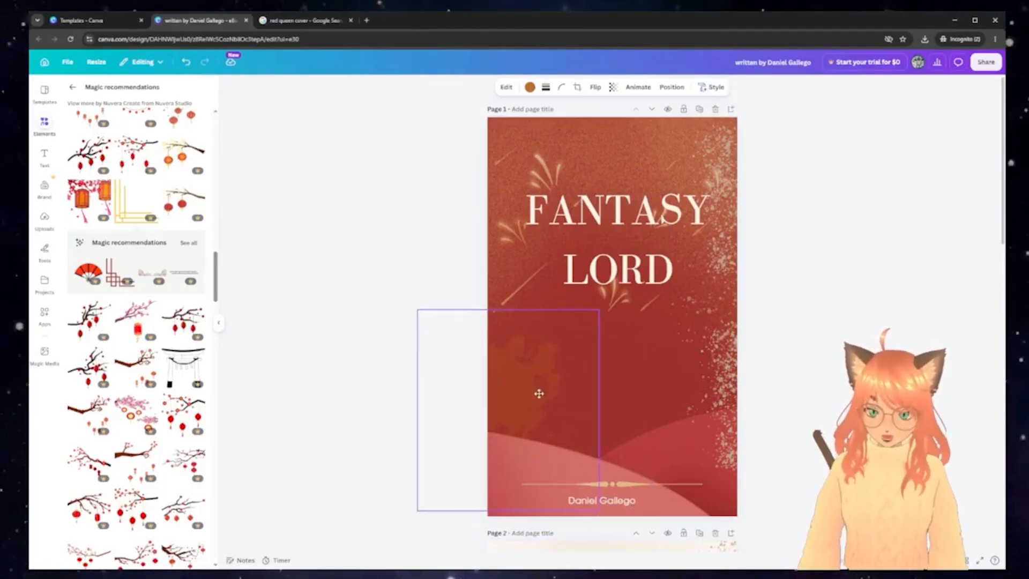
{"action": "left_click", "coordinate": [627, 503]}
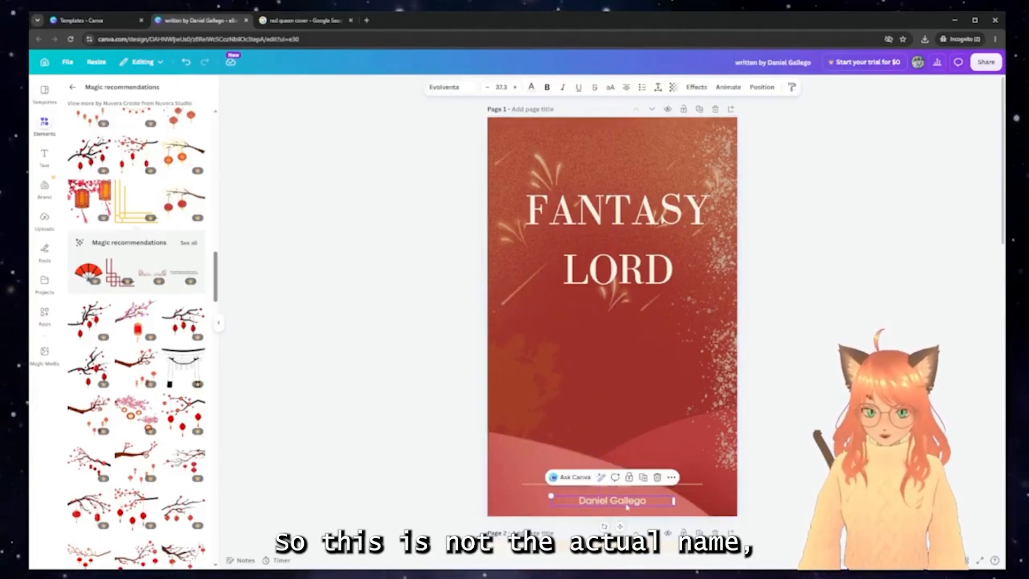
{"action": "left_click", "coordinate": [547, 402]}
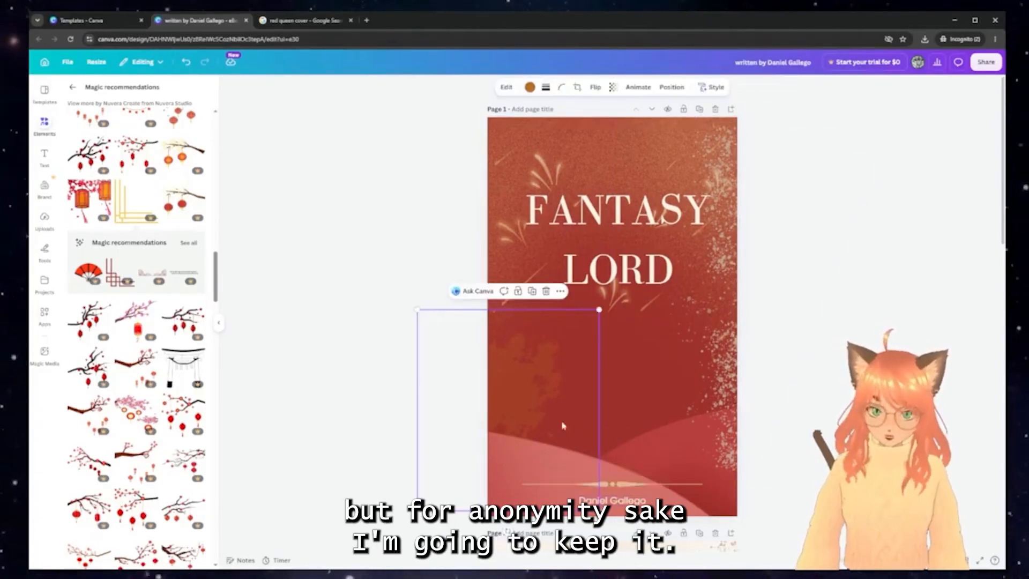
{"action": "left_click_drag", "start_coordinate": [547, 402], "coordinate": [611, 407]}
Nudge the FANTASY LORD title slightly and shift the gold speckle graphic a little right
{"action": "left_click", "coordinate": [613, 256]}
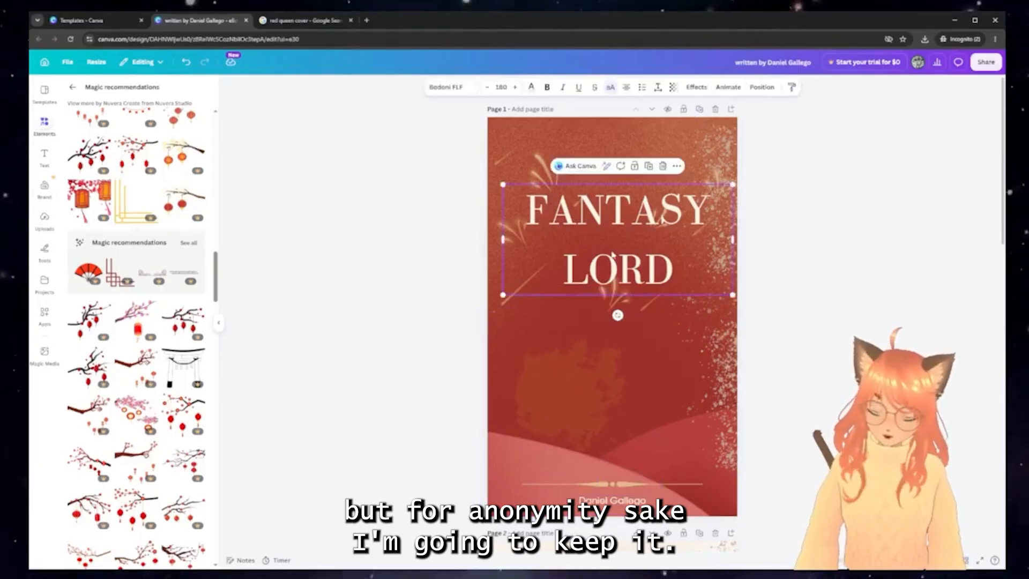
{"action": "mouse_move", "coordinate": [603, 258]}
{"action": "left_mouse_down"}
{"action": "mouse_move", "coordinate": [607, 243]}
{"action": "mouse_move", "coordinate": [609, 272]}
{"action": "mouse_move", "coordinate": [606, 249]}
{"action": "mouse_move", "coordinate": [601, 257]}
{"action": "left_mouse_up"}
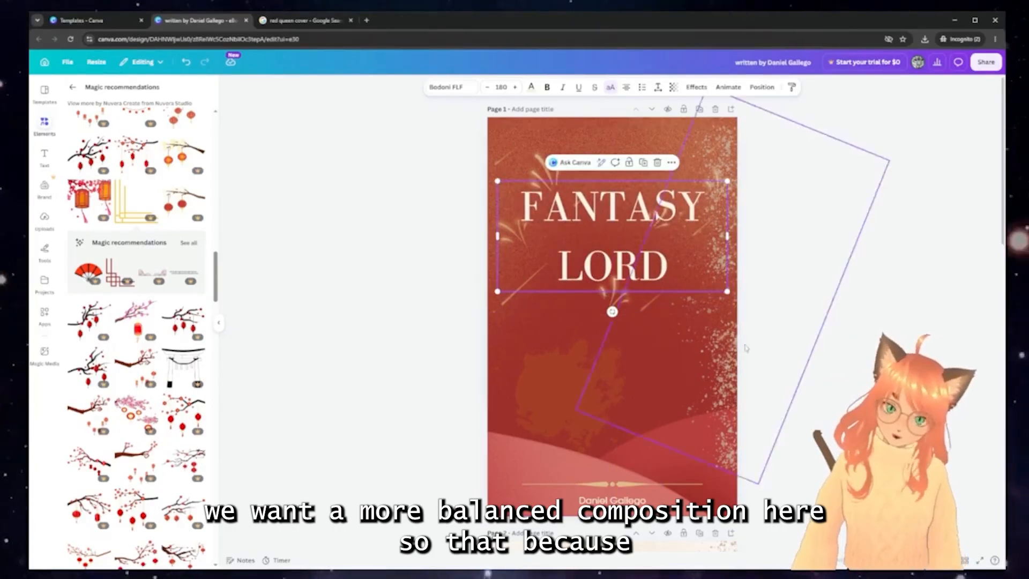
{"action": "left_click", "coordinate": [548, 395]}
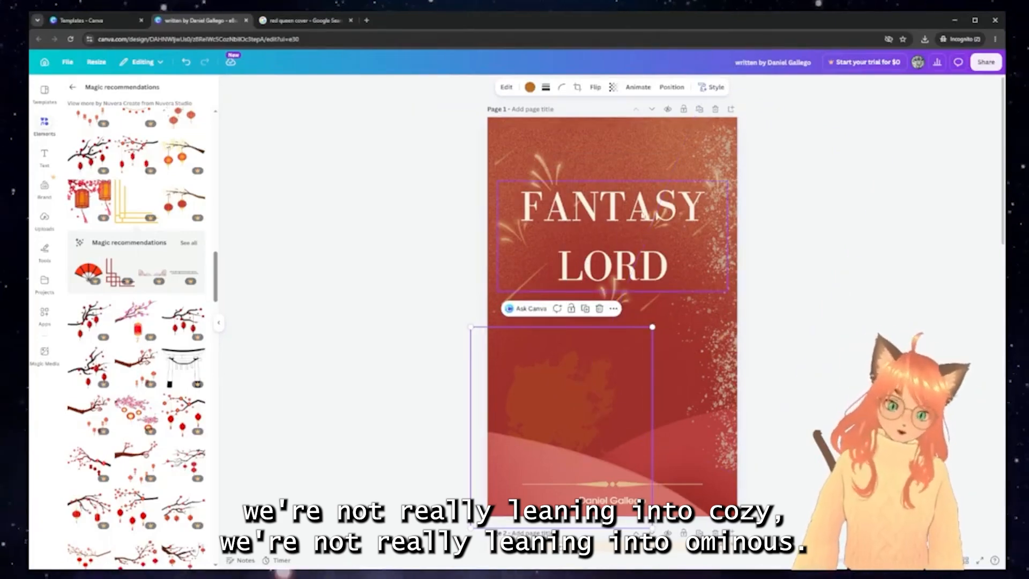
{"action": "left_click_drag", "start_coordinate": [734, 257], "coordinate": [743, 259]}
{"action": "left_click", "coordinate": [652, 248]}
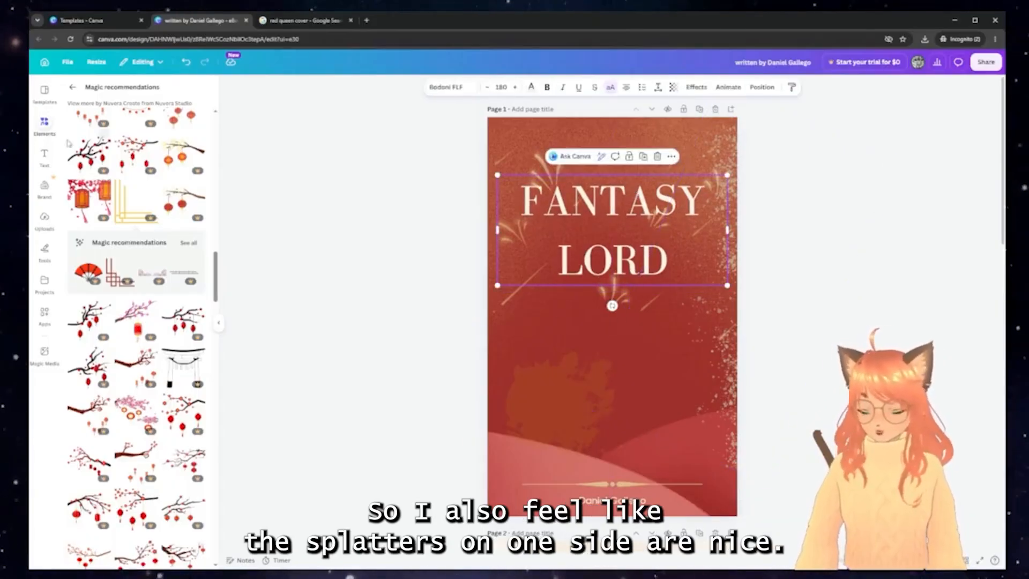
Search Elements for 'splatter' and drop a splatter graphic below the title
{"action": "left_click", "coordinate": [72, 87]}
{"action": "double_click", "coordinate": [105, 95]}
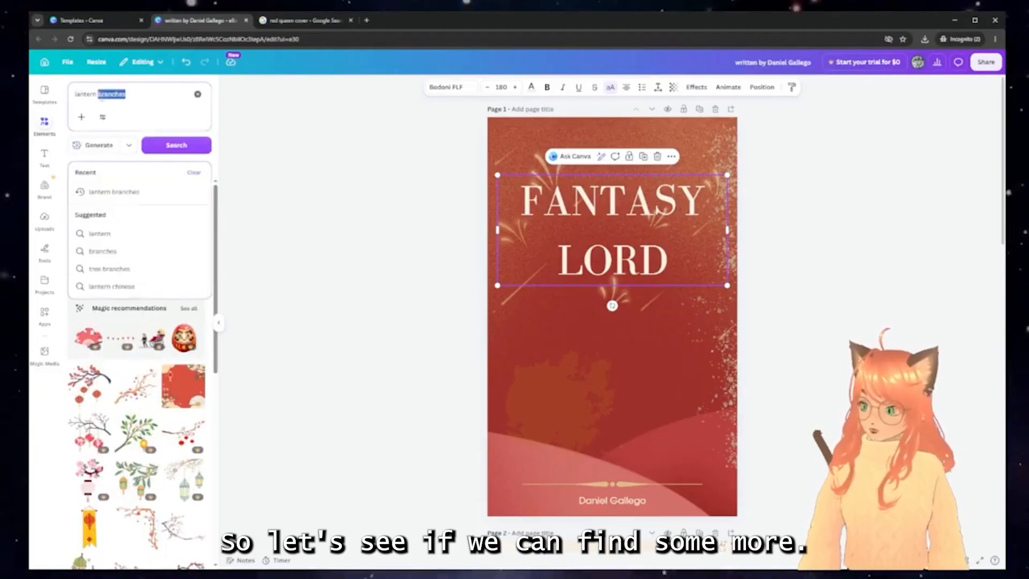
{"action": "type", "text": "splatter"}
{"action": "key", "text": "Return"}
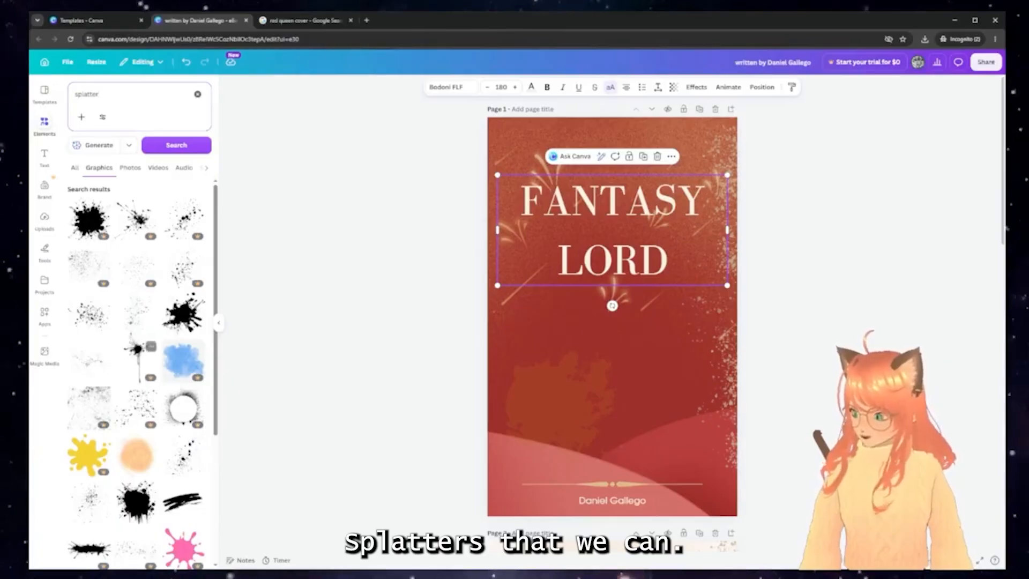
{"action": "scroll", "coordinate": [125, 341], "scroll_direction": "down", "scroll_amount": 2}
{"action": "left_click_drag", "start_coordinate": [94, 441], "coordinate": [450, 203]}
Enlarge the splatter, colour it tan, and move it over the lower-left edge
{"action": "left_click_drag", "start_coordinate": [528, 287], "coordinate": [490, 381]}
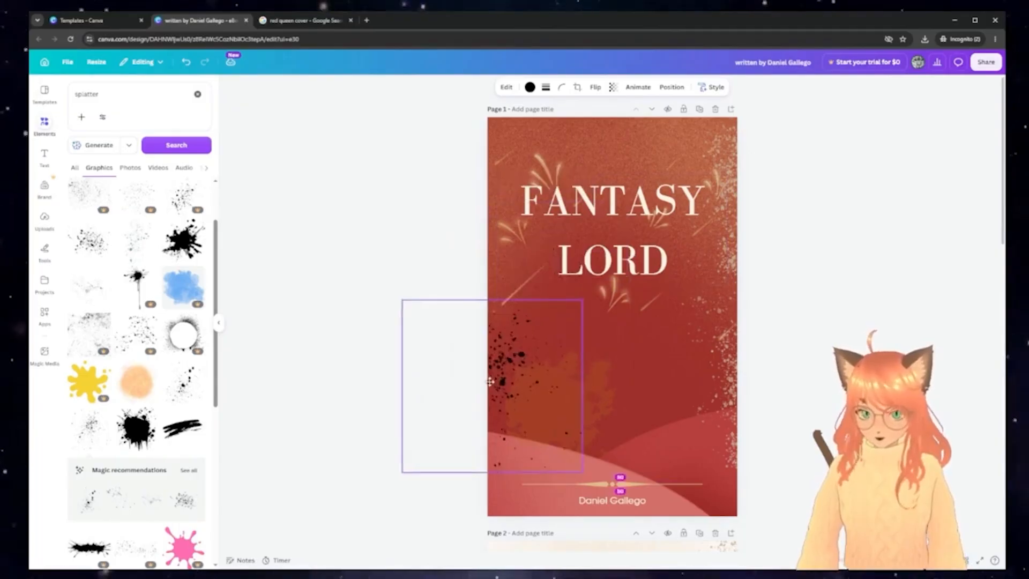
{"action": "left_click", "coordinate": [530, 87]}
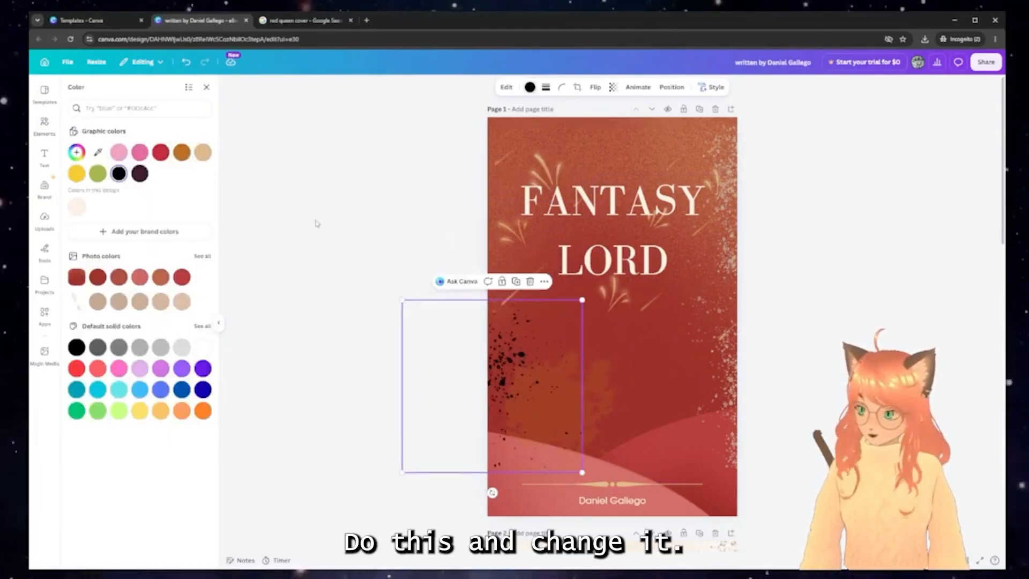
{"action": "left_click", "coordinate": [76, 206]}
{"action": "left_click", "coordinate": [203, 152]}
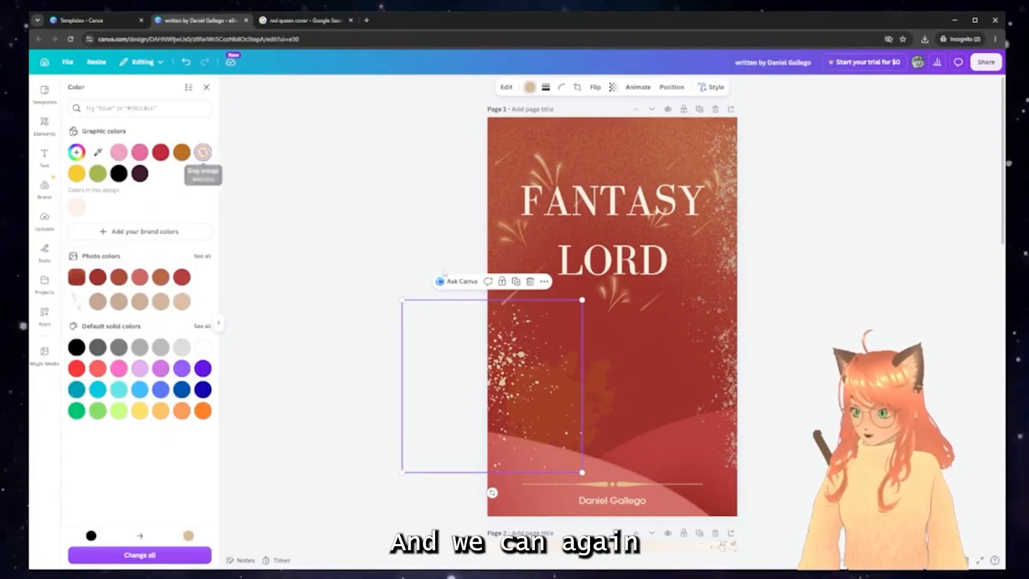
{"action": "left_click_drag", "start_coordinate": [497, 374], "coordinate": [501, 422]}
{"action": "left_click", "coordinate": [799, 359]}
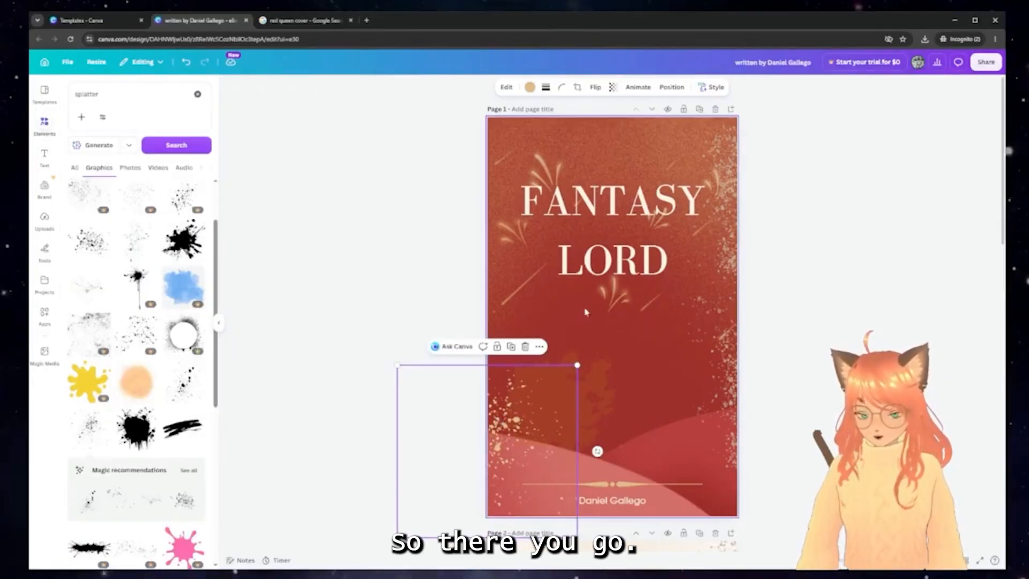
{"action": "left_click", "coordinate": [820, 190]}
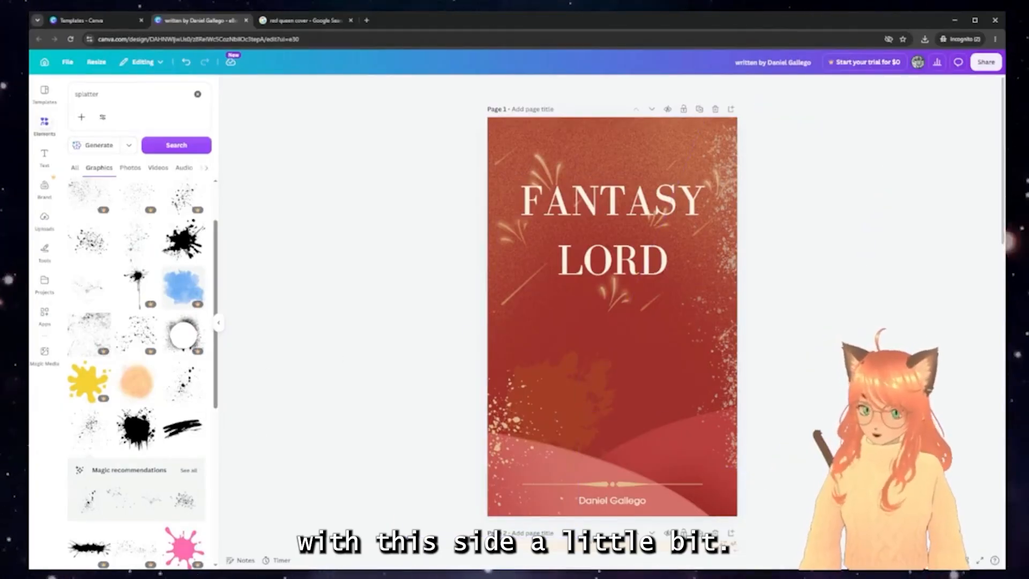
Add a round black splatter circle, enlarged and centred below the title
{"action": "left_click", "coordinate": [182, 337]}
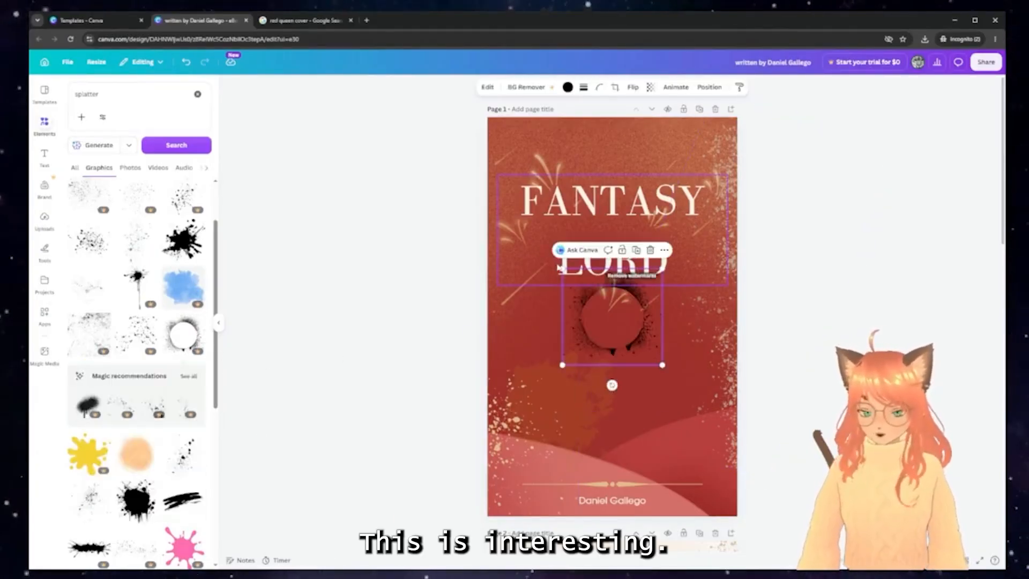
{"action": "left_click_drag", "start_coordinate": [561, 268], "coordinate": [409, 75]}
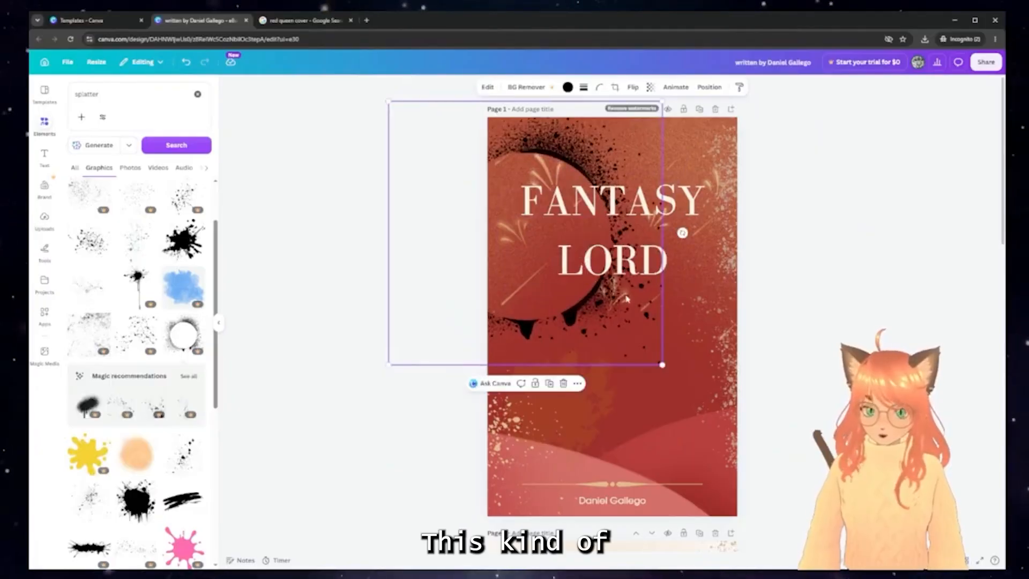
{"action": "left_click_drag", "start_coordinate": [611, 322], "coordinate": [690, 453]}
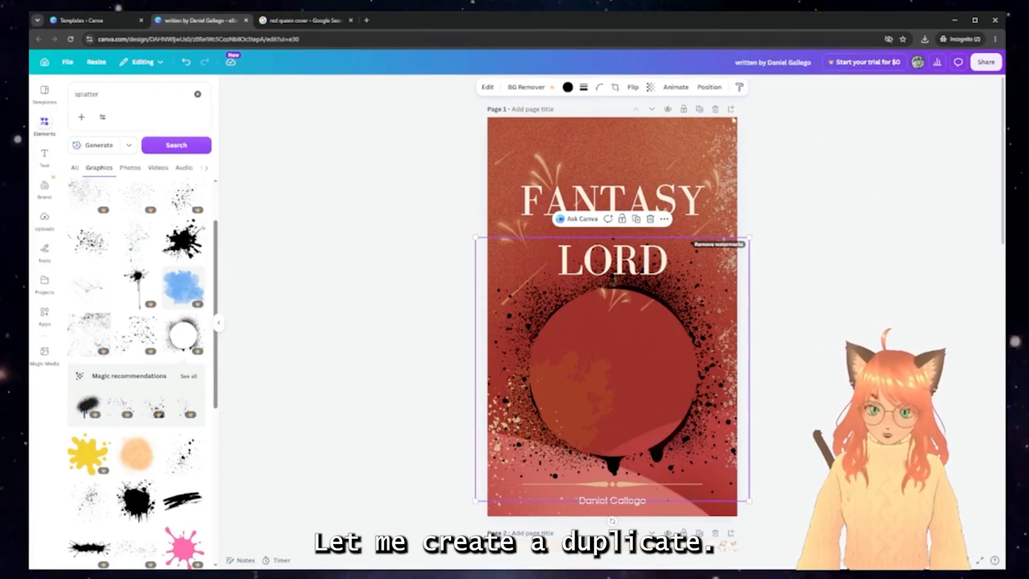
Duplicate the cover page and make the splatter circle a soft tan
{"action": "left_click", "coordinate": [700, 110]}
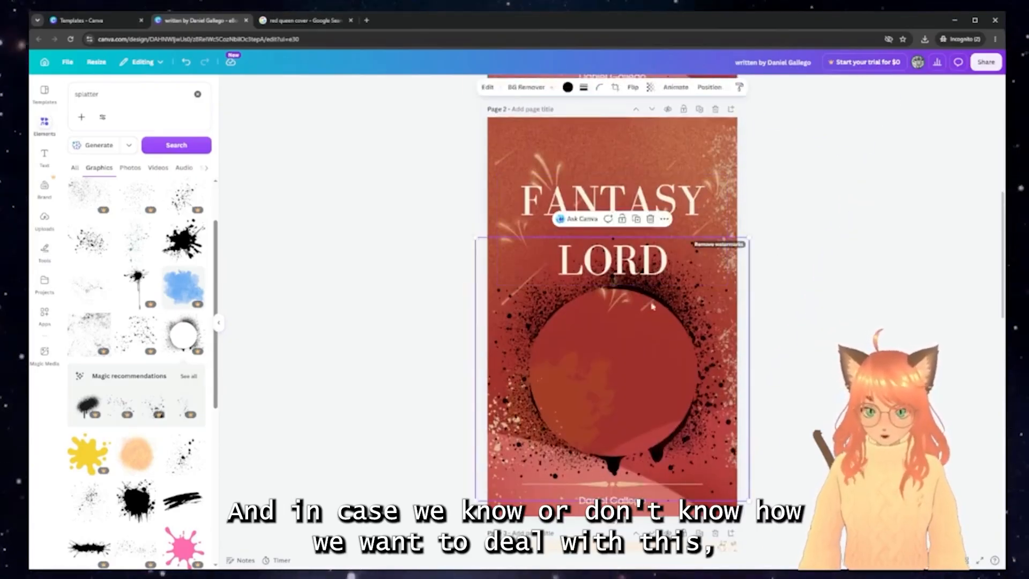
{"action": "left_click_drag", "start_coordinate": [668, 307], "coordinate": [664, 317]}
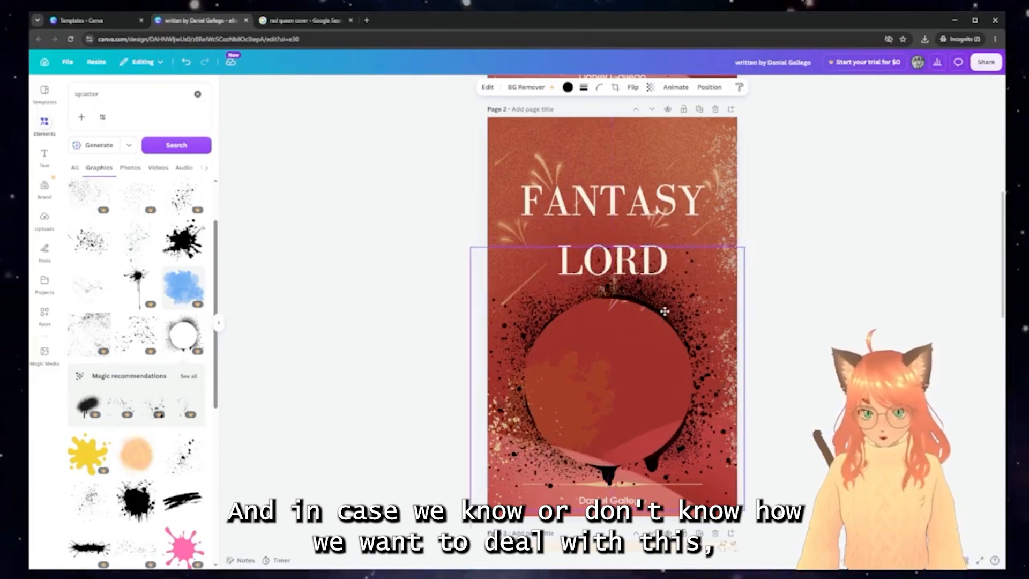
{"action": "left_click", "coordinate": [568, 88]}
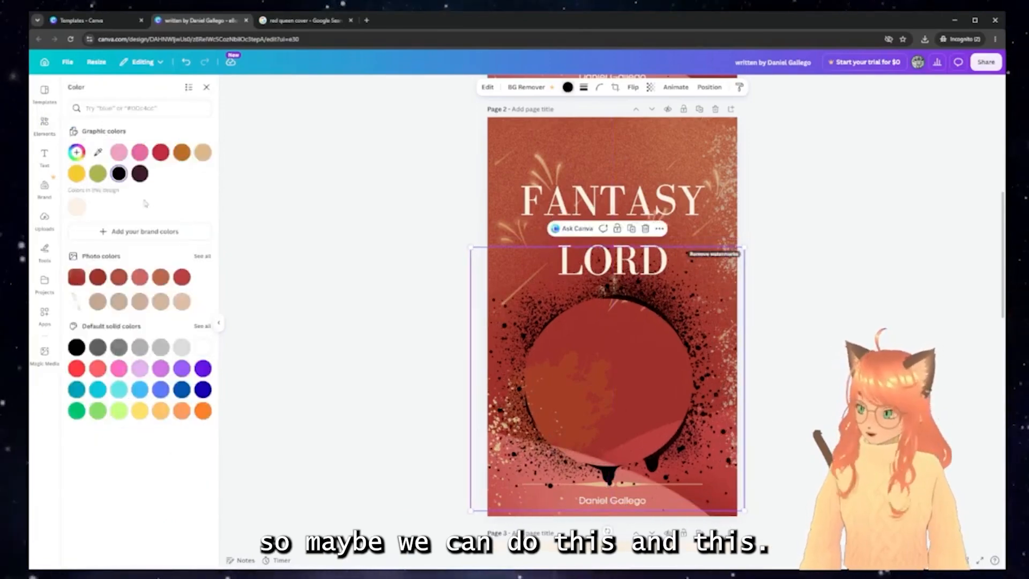
{"action": "left_click", "coordinate": [78, 175]}
{"action": "left_click", "coordinate": [203, 153]}
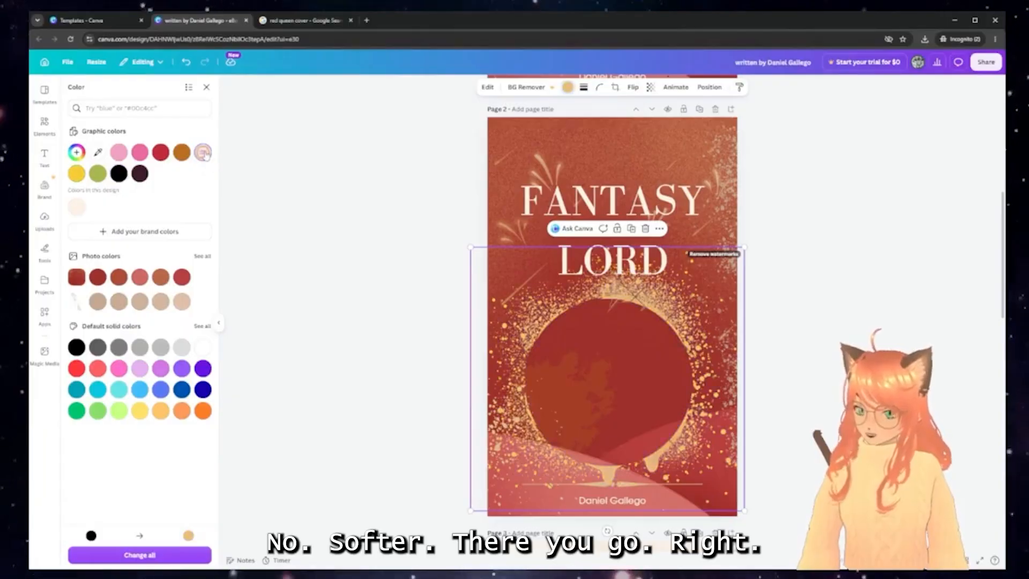
Move the FANTASY LORD title up slightly and nudge the splatter circle right
{"action": "left_click_drag", "start_coordinate": [634, 214], "coordinate": [635, 198]}
{"action": "left_click", "coordinate": [670, 325]}
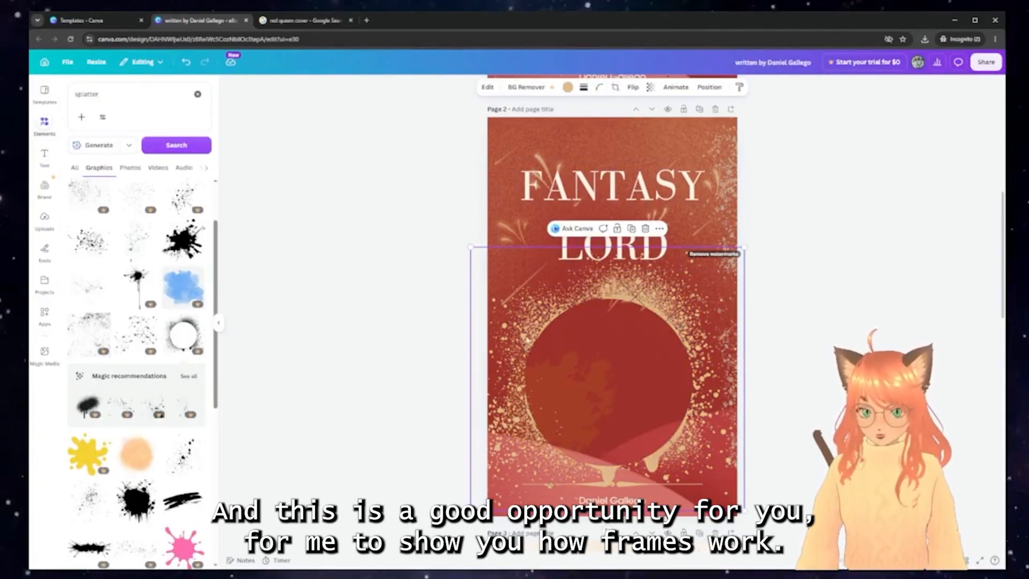
{"action": "left_click_drag", "start_coordinate": [527, 339], "coordinate": [532, 340]}
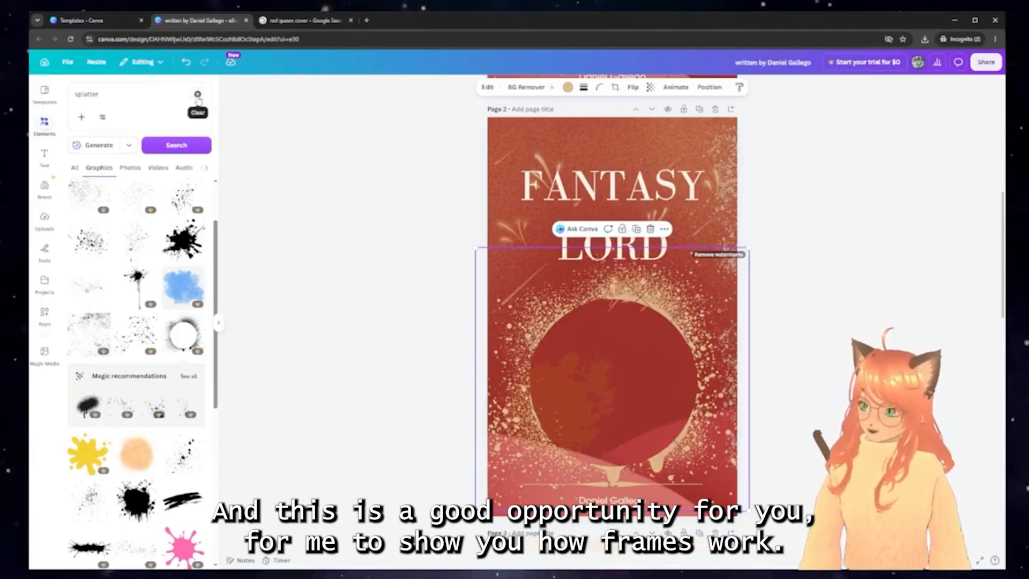
{"action": "left_click", "coordinate": [198, 96]}
Search 'circle frame', drop a circle frame into the splatter circle, then enlarge and centre it
{"action": "type", "text": "fram"}
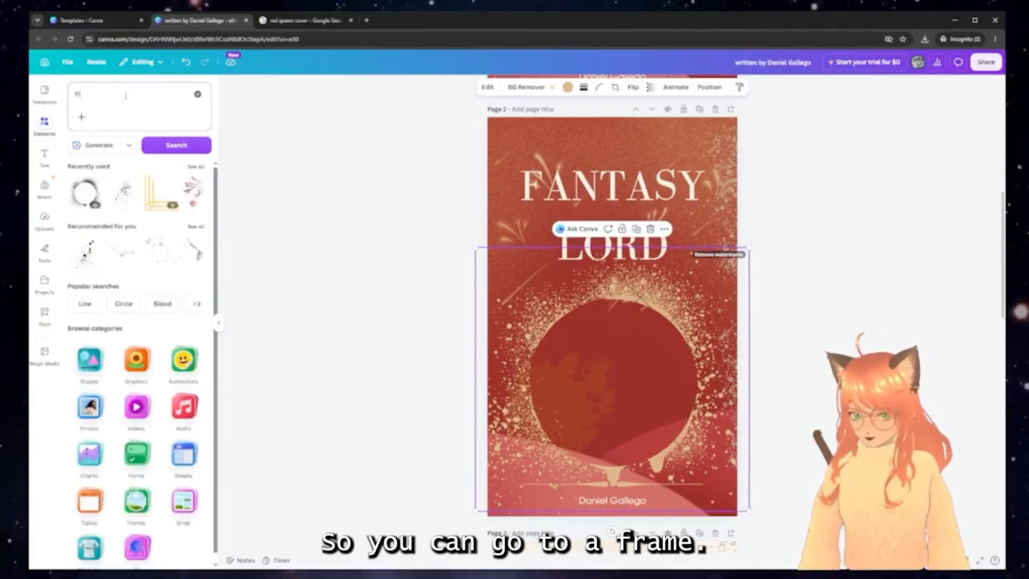
{"action": "type", "text": "ci"}
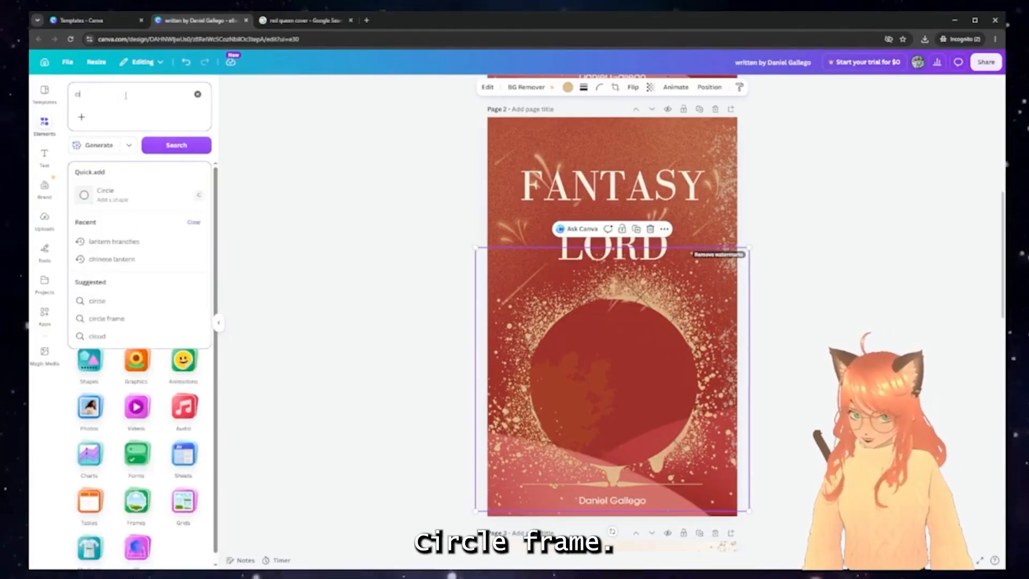
{"action": "type", "text": "rcle frame"}
{"action": "key", "text": "Return"}
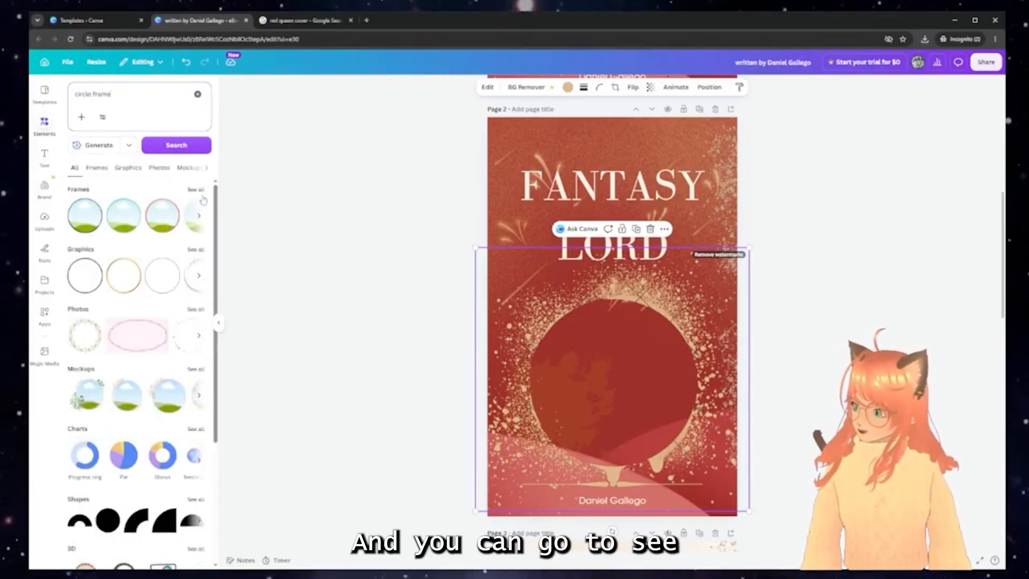
{"action": "left_click", "coordinate": [203, 191]}
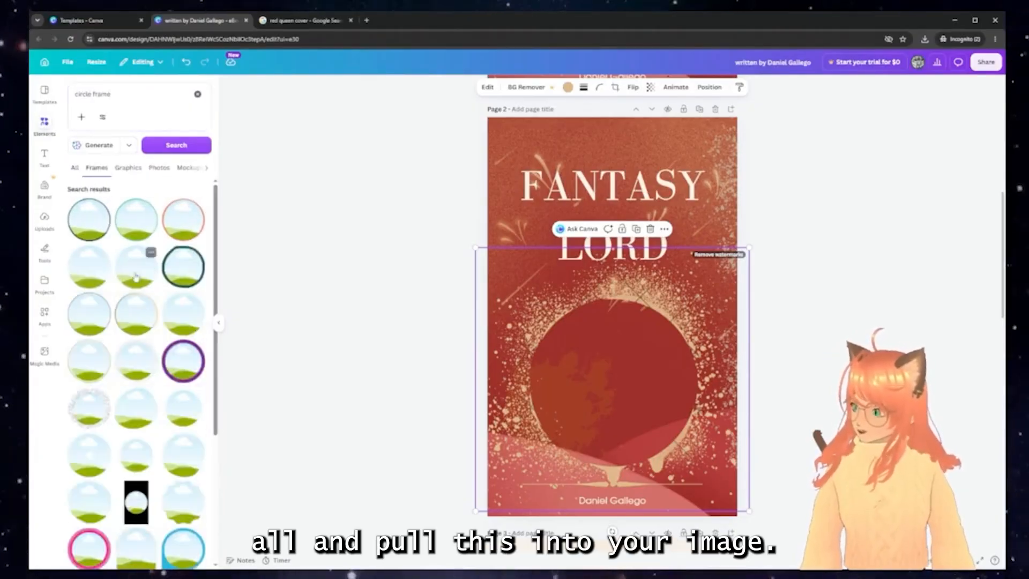
{"action": "left_click_drag", "start_coordinate": [136, 276], "coordinate": [572, 343]}
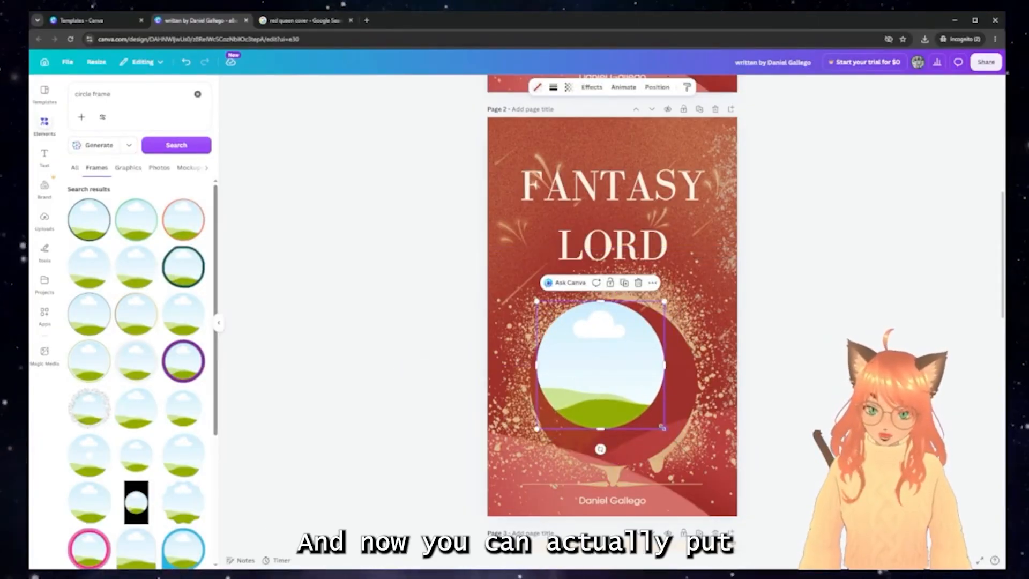
{"action": "left_click_drag", "start_coordinate": [663, 427], "coordinate": [695, 464]}
{"action": "left_click_drag", "start_coordinate": [621, 382], "coordinate": [623, 380]}
{"action": "left_click_drag", "start_coordinate": [695, 463], "coordinate": [698, 467]}
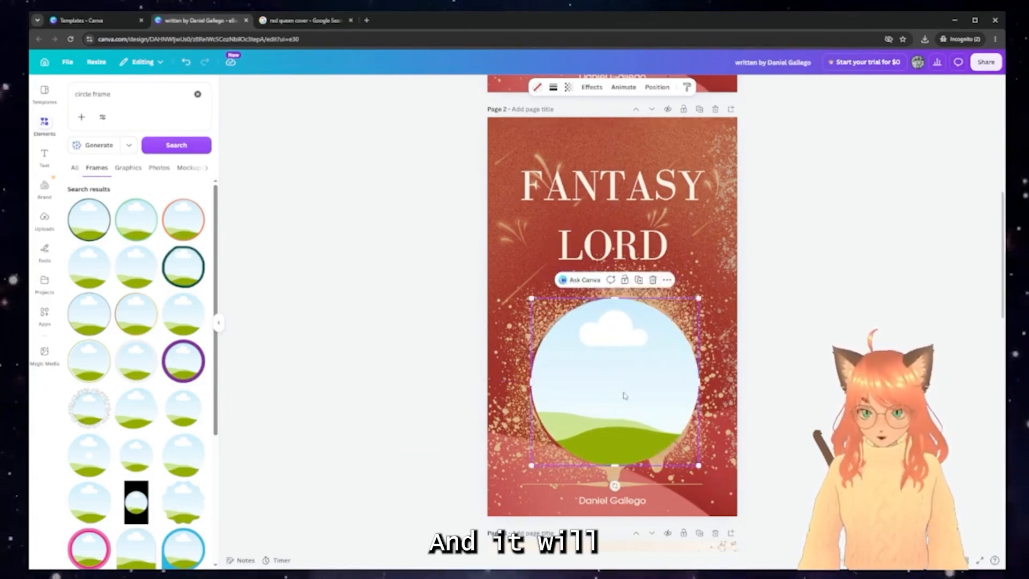
{"action": "left_click_drag", "start_coordinate": [620, 391], "coordinate": [622, 392]}
{"action": "left_click_drag", "start_coordinate": [697, 469], "coordinate": [699, 471]}
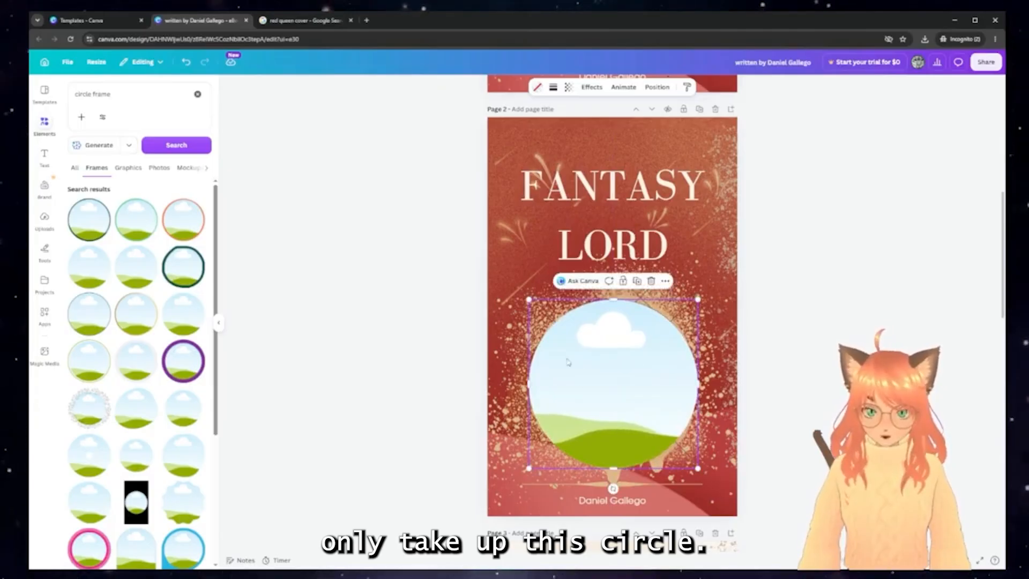
{"action": "left_click", "coordinate": [826, 299]}
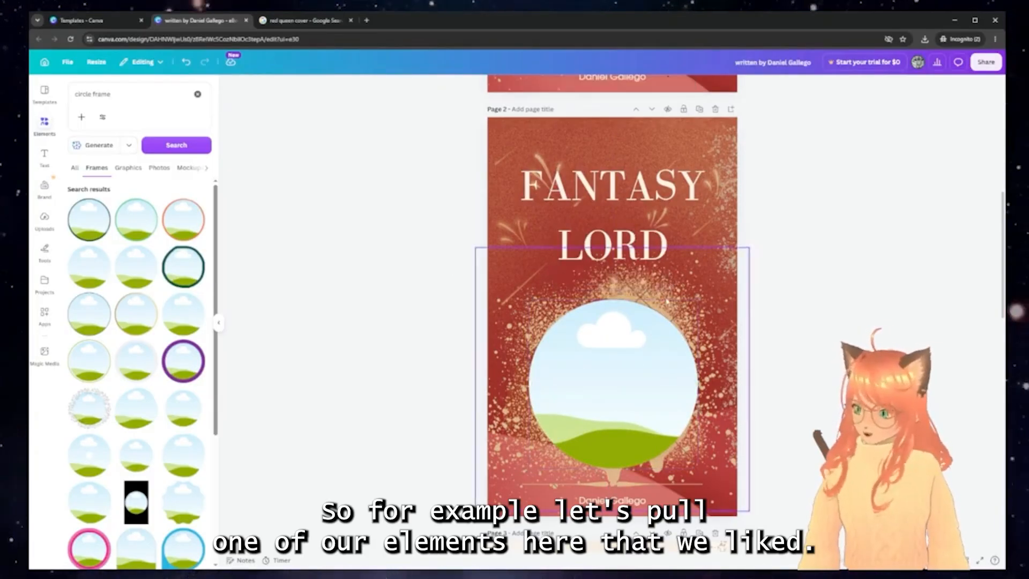
Copy the warrior image from page 4 and drop it into the cover's circle frame
{"action": "scroll", "coordinate": [668, 302], "scroll_direction": "down", "scroll_amount": 10}
{"action": "scroll", "coordinate": [667, 302], "scroll_direction": "down", "scroll_amount": 5}
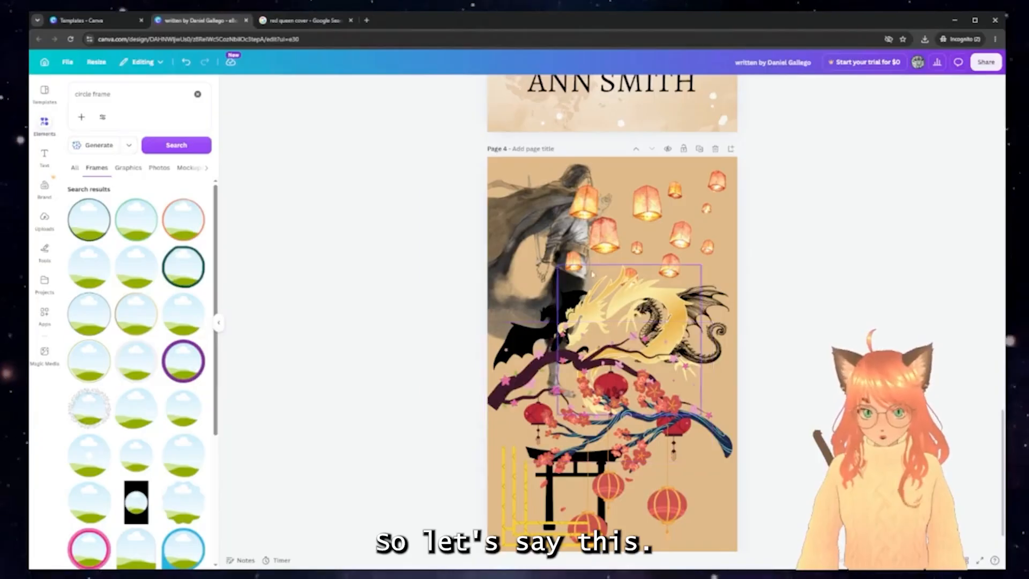
{"action": "left_click", "coordinate": [558, 231]}
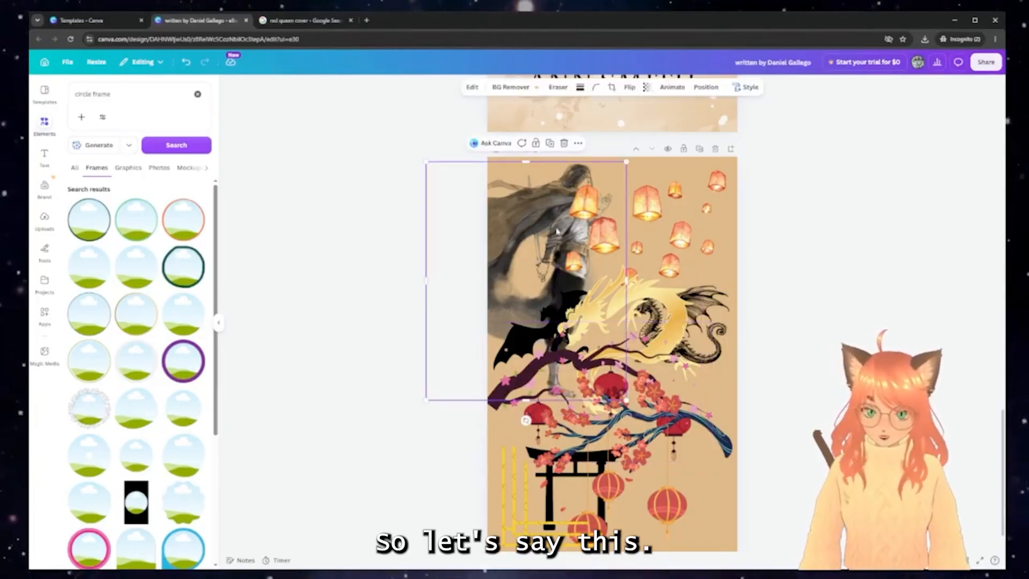
{"action": "key", "text": "ctrl+c"}
{"action": "scroll", "coordinate": [558, 231], "scroll_direction": "up", "scroll_amount": 15}
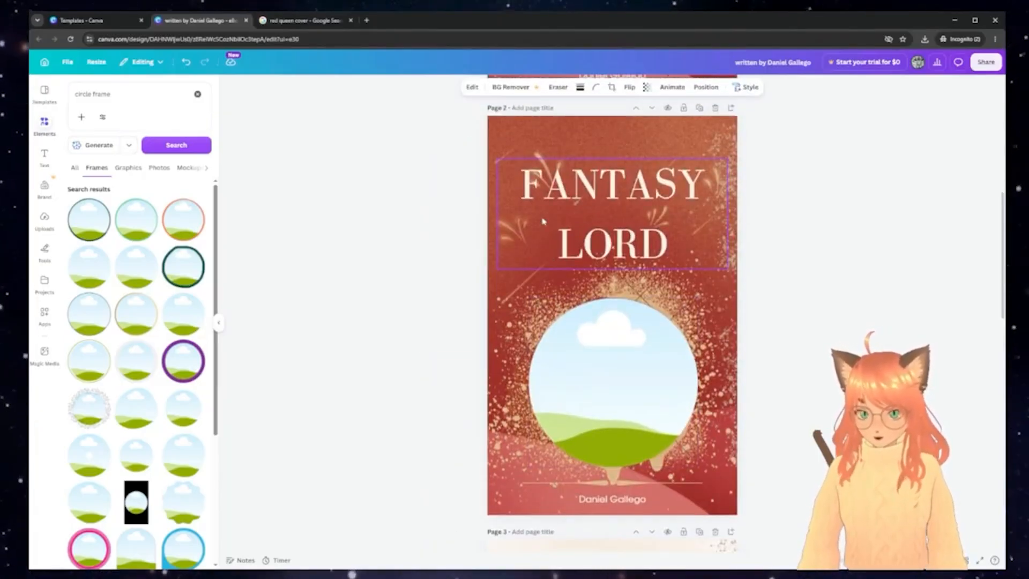
{"action": "key", "text": "ctrl+v"}
{"action": "left_click_drag", "start_coordinate": [553, 244], "coordinate": [597, 408]}
Adjust the warrior's crop in the circle, then delete it and shift the empty frame right
{"action": "double_click", "coordinate": [634, 349]}
{"action": "double_click", "coordinate": [622, 375]}
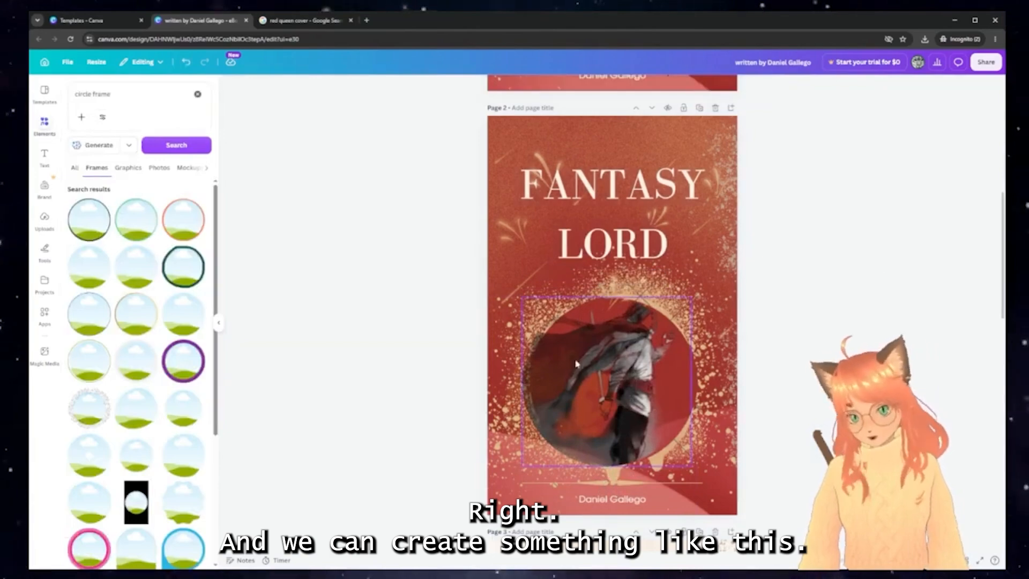
{"action": "double_click", "coordinate": [671, 444]}
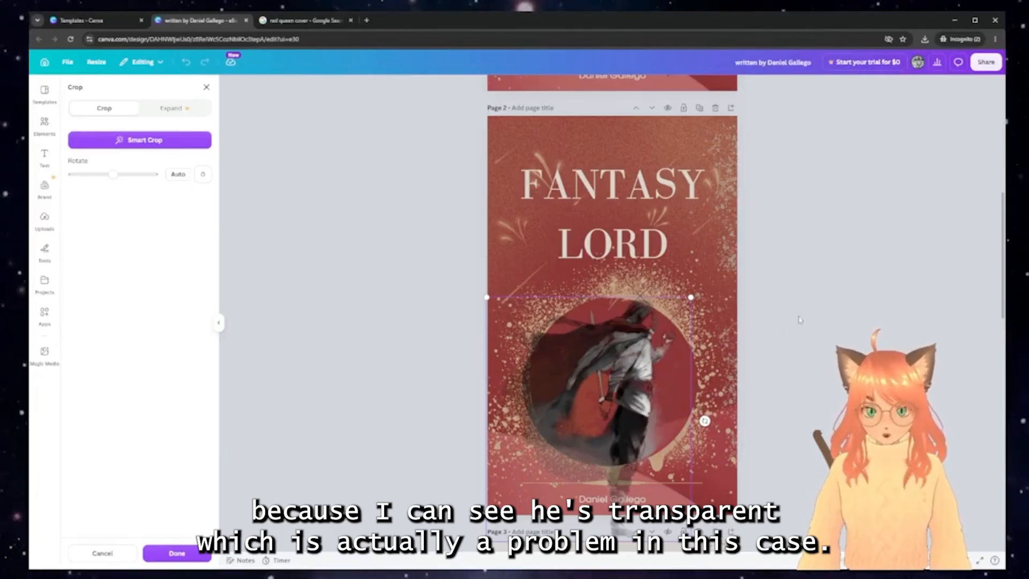
{"action": "key", "text": "Escape"}
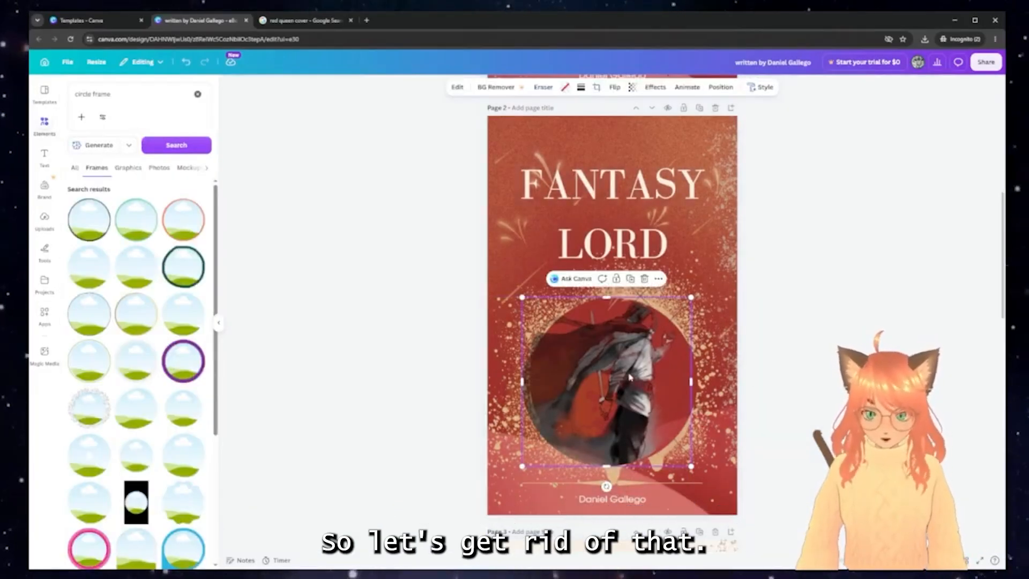
{"action": "key", "text": "Delete"}
{"action": "left_click_drag", "start_coordinate": [634, 372], "coordinate": [640, 372]}
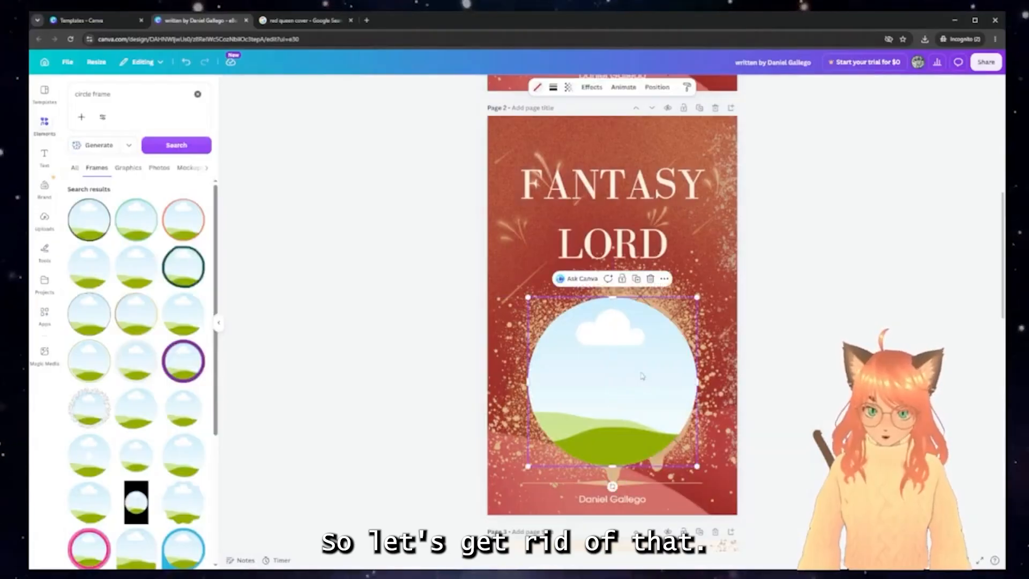
{"action": "left_click", "coordinate": [824, 381]}
{"action": "scroll", "coordinate": [824, 382], "scroll_direction": "down", "scroll_amount": 2}
Copy the gold dragon from the lanterns page and drop it into the cover's circle frame
{"action": "scroll", "coordinate": [824, 382], "scroll_direction": "down", "scroll_amount": 3}
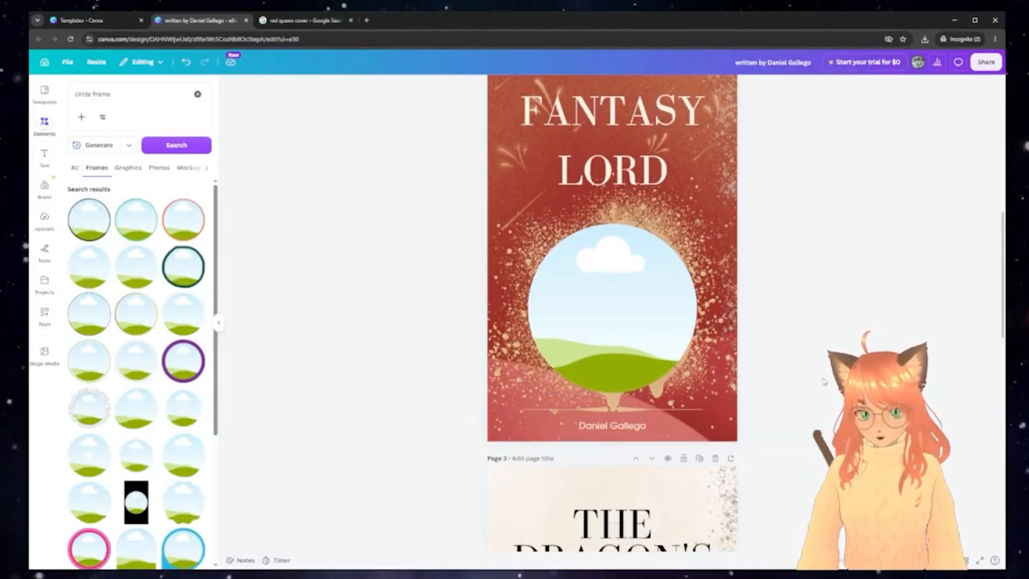
{"action": "scroll", "coordinate": [824, 382], "scroll_direction": "down", "scroll_amount": 8}
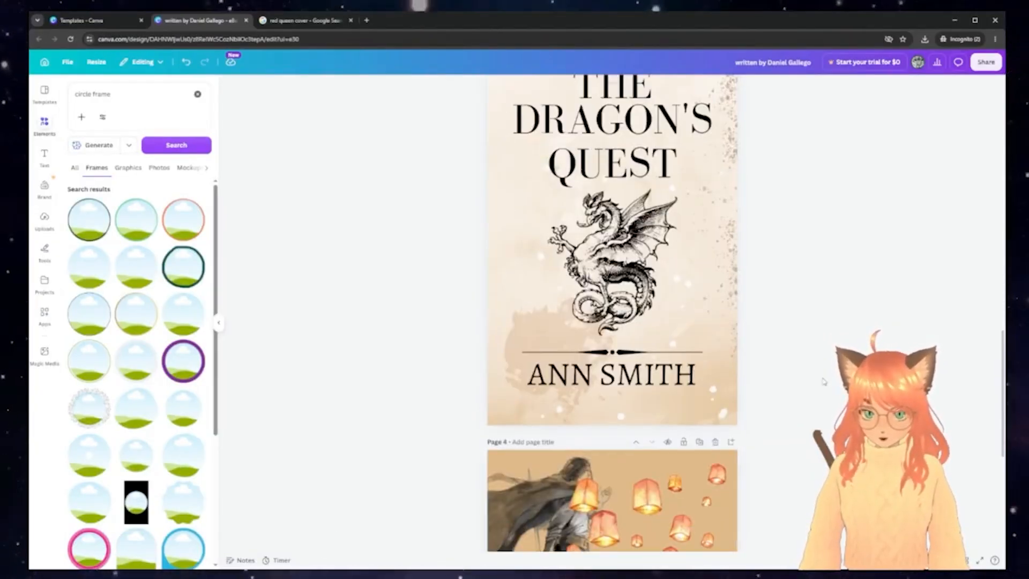
{"action": "scroll", "coordinate": [824, 381], "scroll_direction": "down", "scroll_amount": 2}
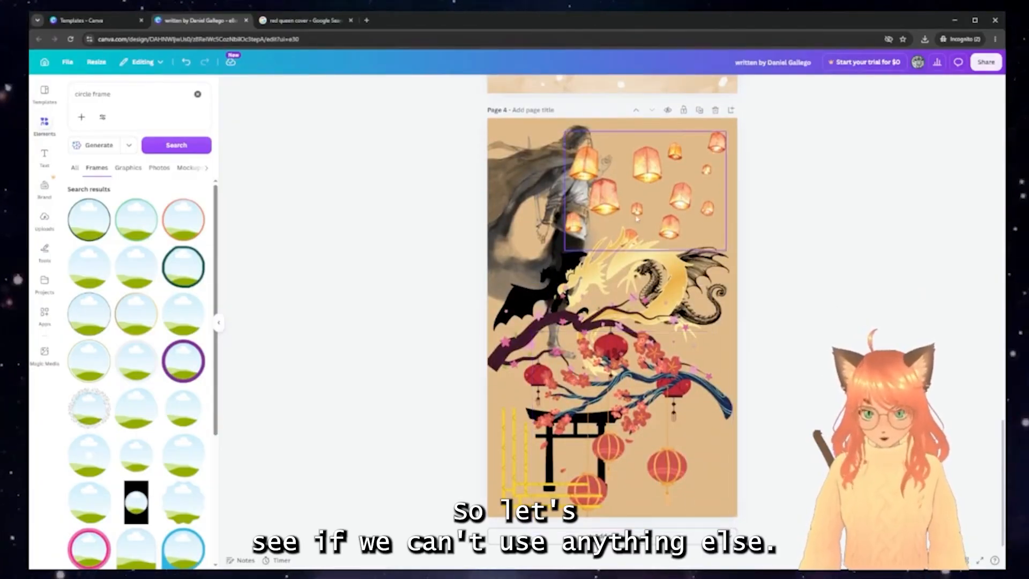
{"action": "left_click", "coordinate": [633, 252]}
{"action": "key", "text": "ctrl+c"}
{"action": "scroll", "coordinate": [630, 256], "scroll_direction": "up", "scroll_amount": 13}
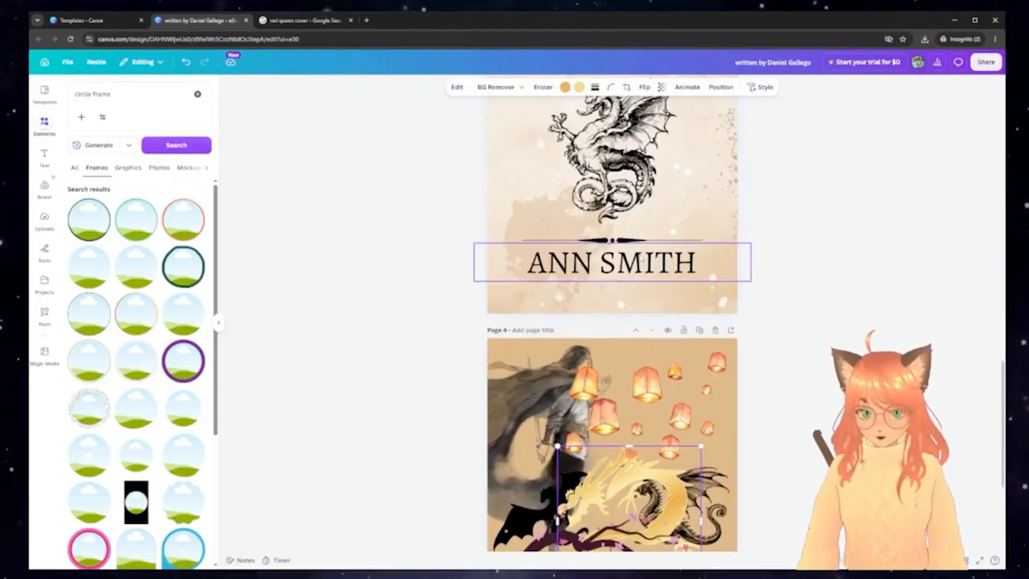
{"action": "key", "text": "ctrl+v"}
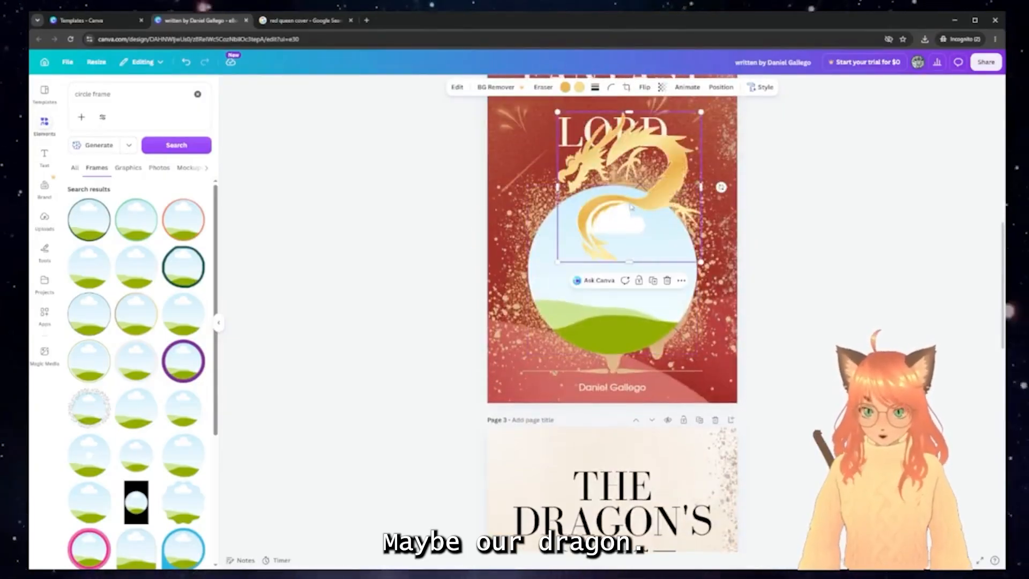
{"action": "left_click_drag", "start_coordinate": [632, 206], "coordinate": [623, 276]}
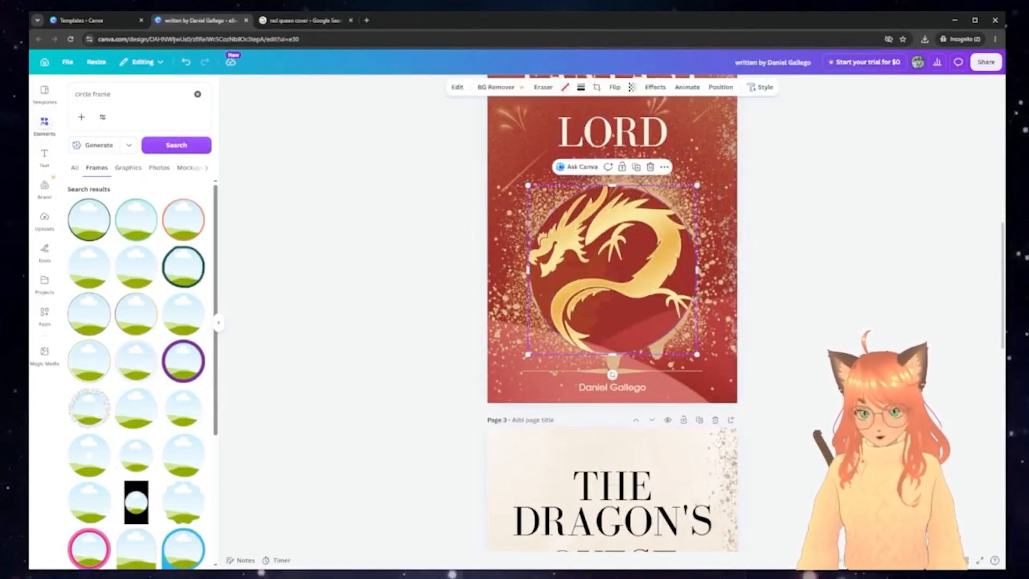
Shrink and nudge the circle frame, adjust the dragon's crop, then delete the dragon
{"action": "left_click_drag", "start_coordinate": [697, 354], "coordinate": [681, 338]}
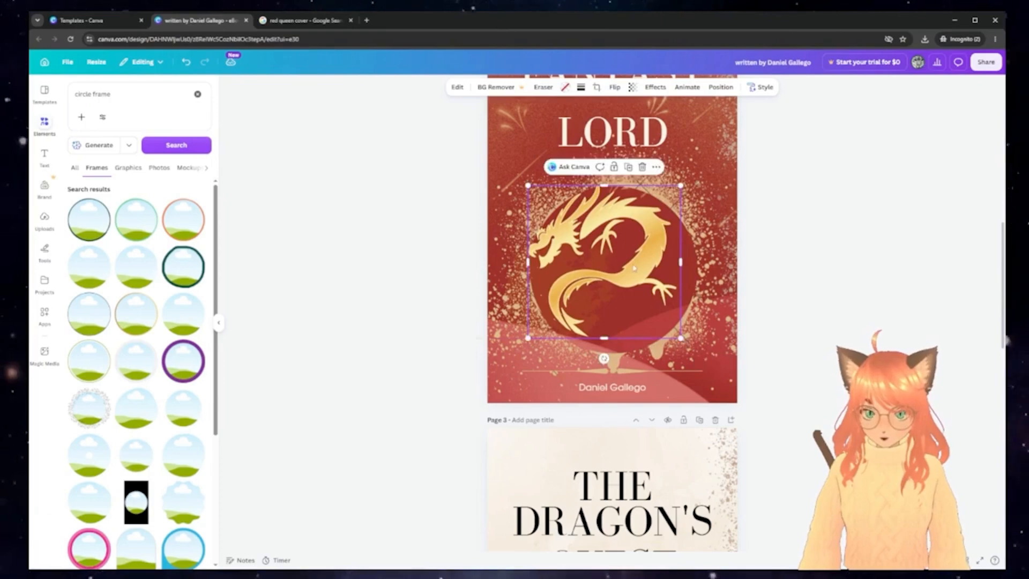
{"action": "left_click_drag", "start_coordinate": [634, 268], "coordinate": [642, 275]}
{"action": "double_click", "coordinate": [628, 250]}
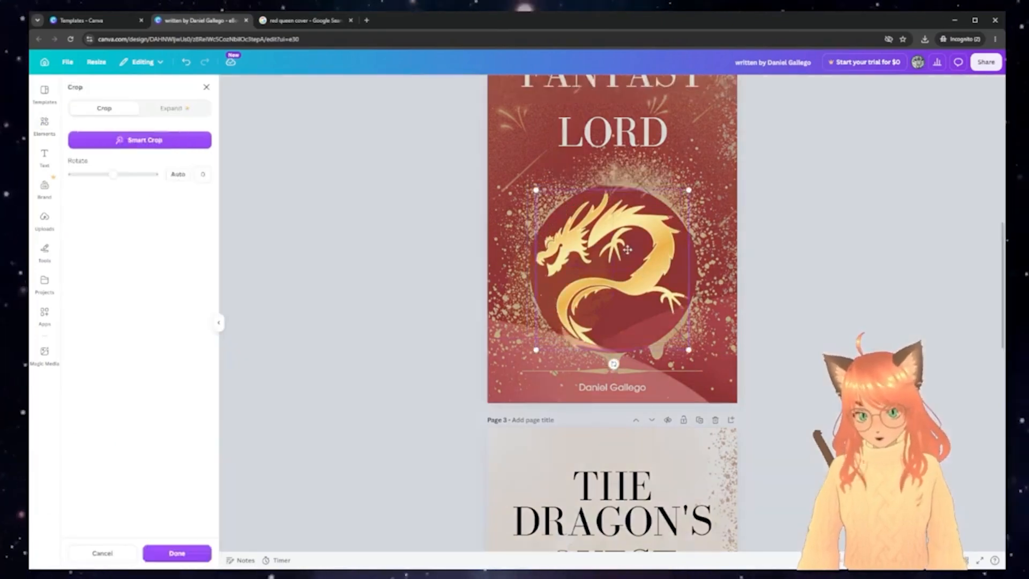
{"action": "left_click_drag", "start_coordinate": [536, 189], "coordinate": [504, 157]}
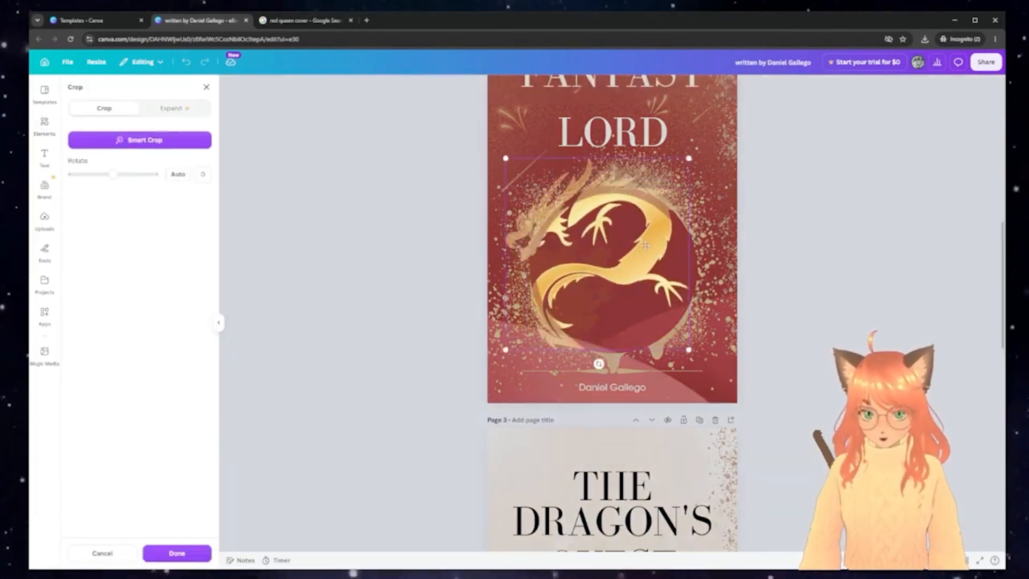
{"action": "left_click_drag", "start_coordinate": [647, 246], "coordinate": [667, 265]}
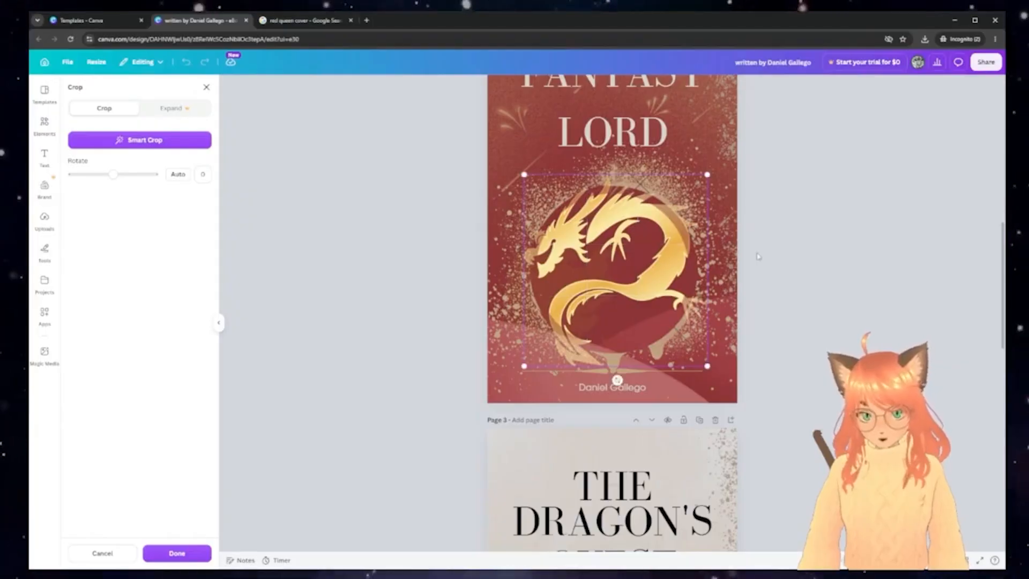
{"action": "left_click", "coordinate": [821, 262]}
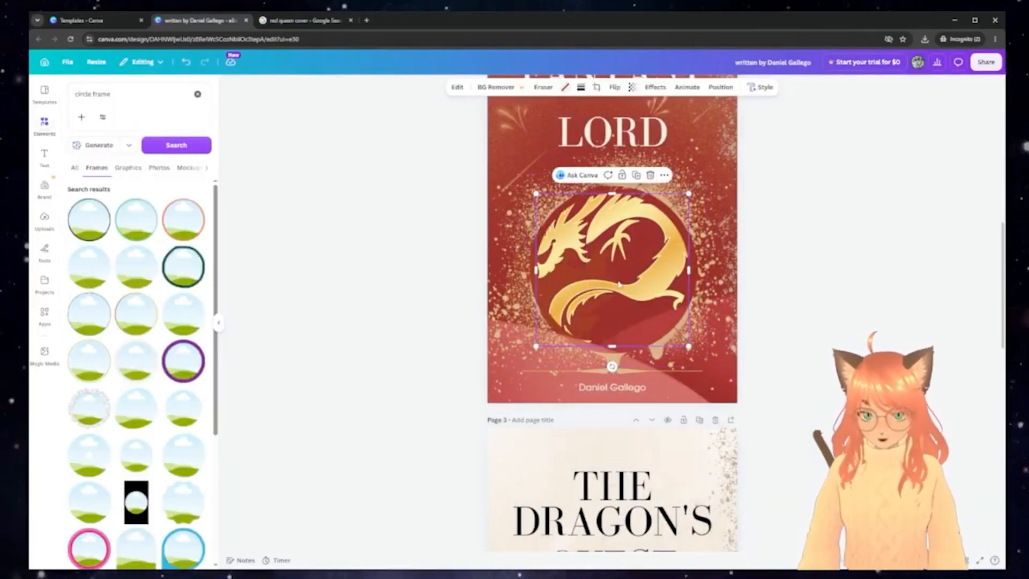
{"action": "key", "text": "Delete"}
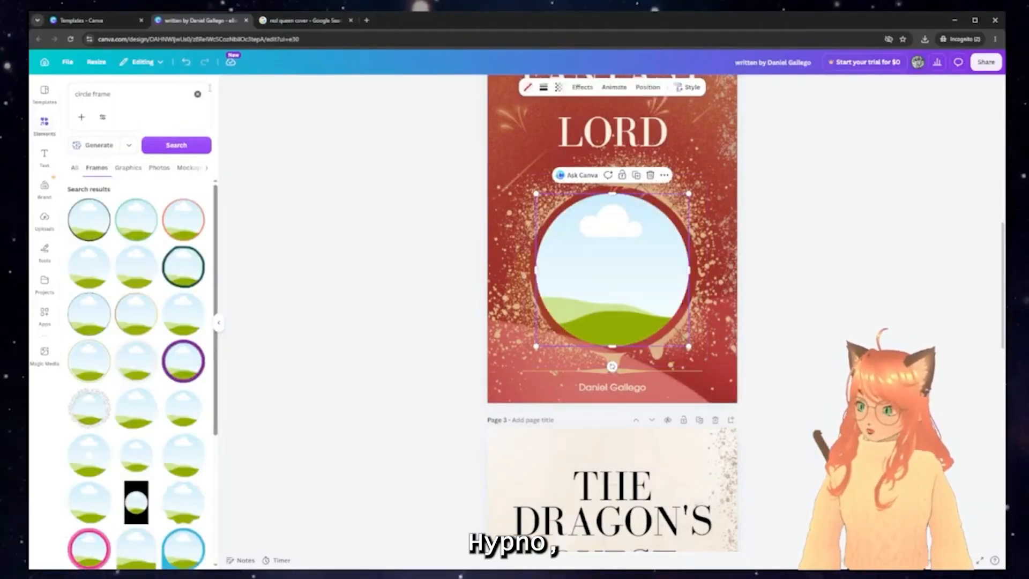
Search 'asian temple' graphics, add the blue-and-red temple, then delete it
{"action": "left_click", "coordinate": [197, 94]}
{"action": "type", "text": "as"}
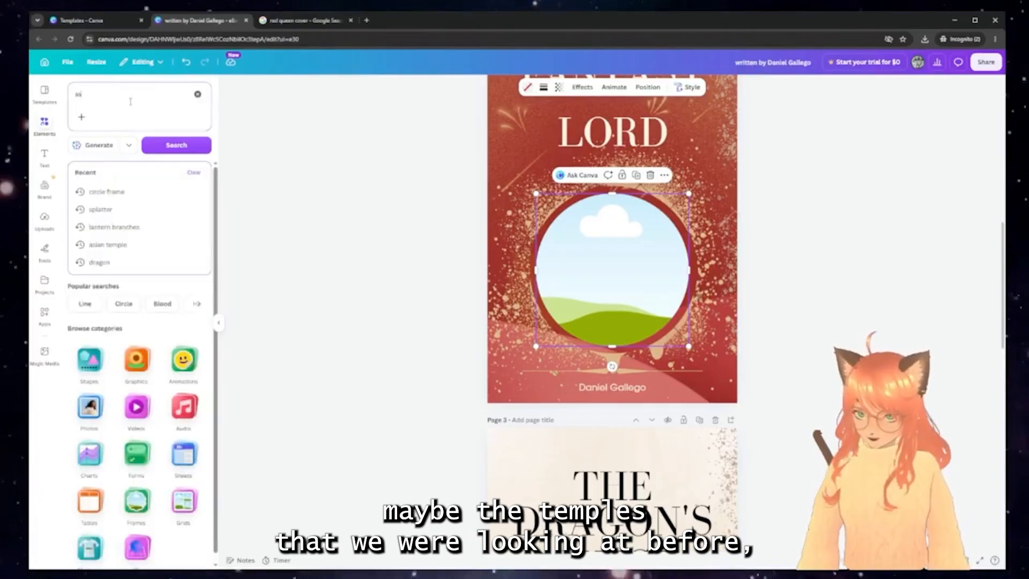
{"action": "type", "text": "ian temple"}
{"action": "key", "text": "Return"}
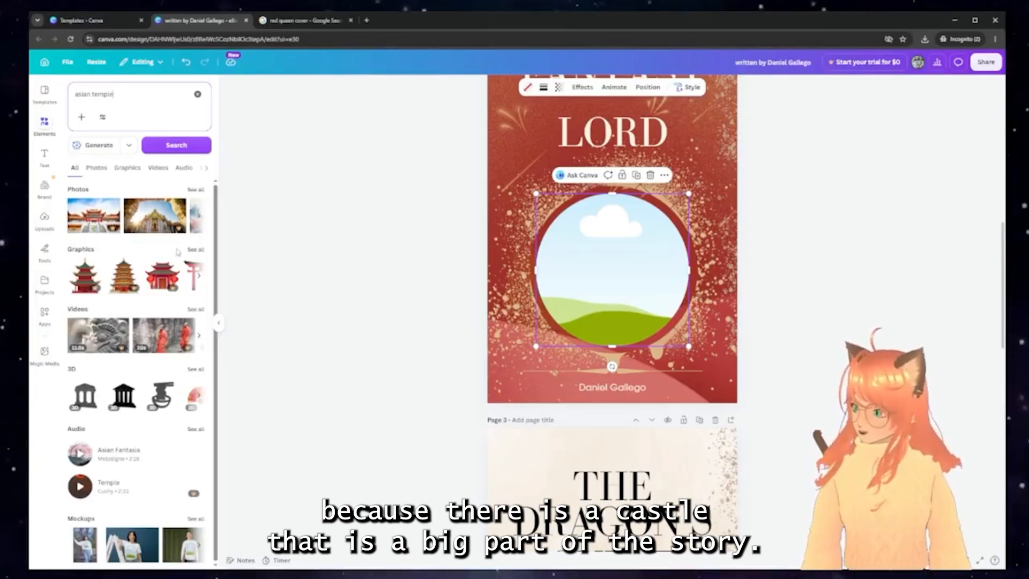
{"action": "left_click", "coordinate": [195, 250]}
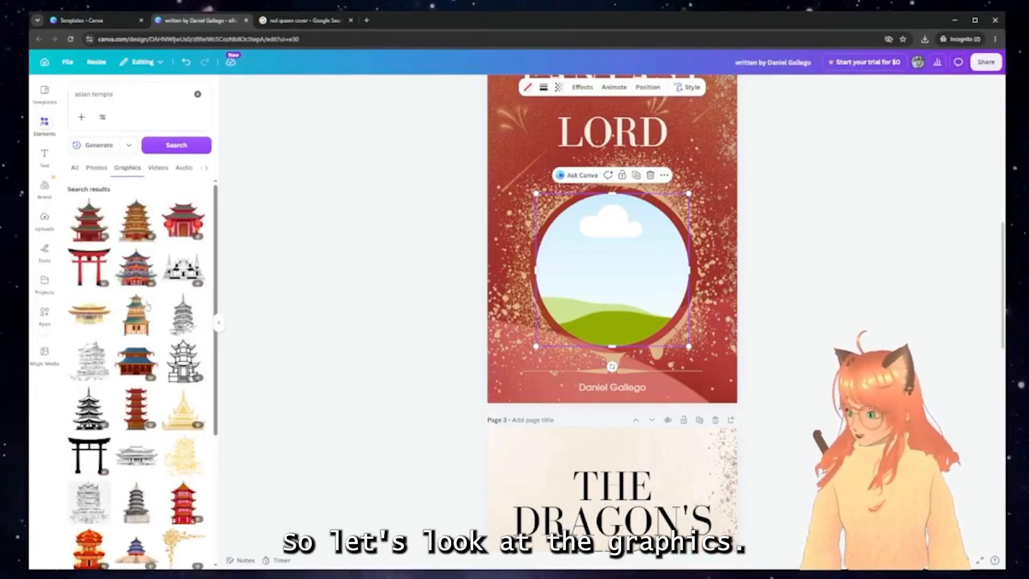
{"action": "left_click", "coordinate": [136, 267]}
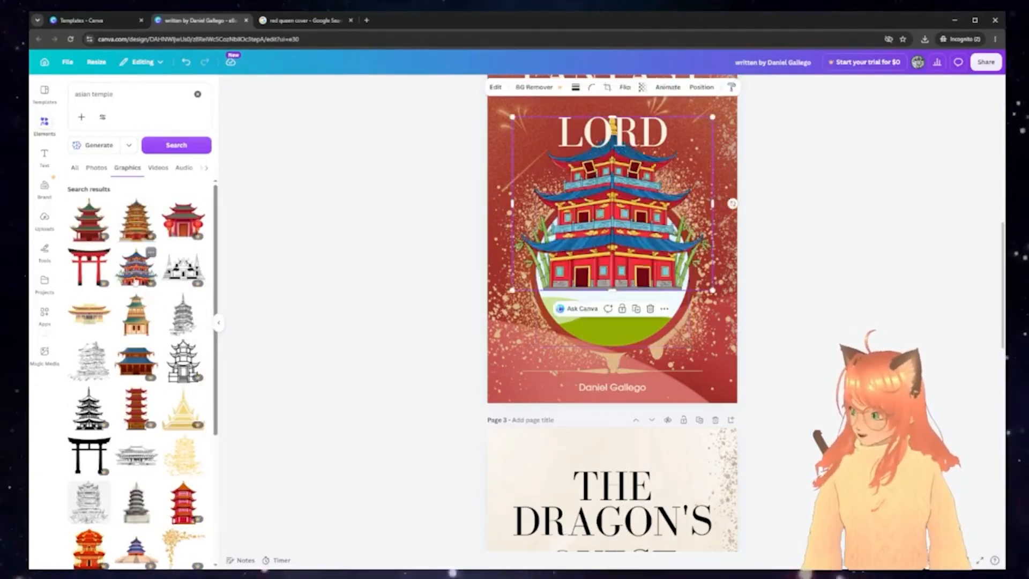
{"action": "key", "text": "Delete"}
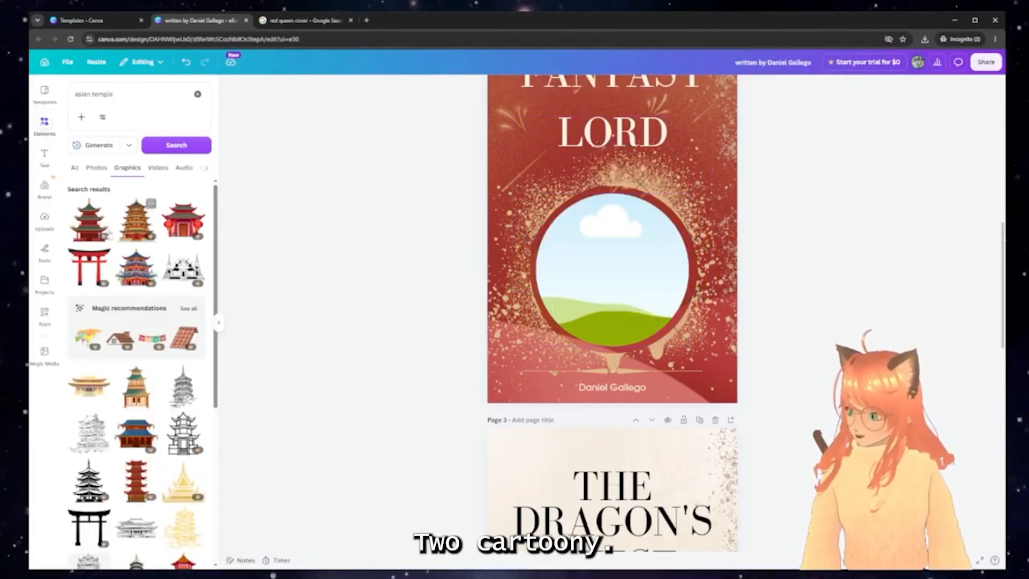
Put the gold-and-teal temple graphic into the circle frame, then lower, enlarge and reposition it inside
{"action": "left_click", "coordinate": [89, 220]}
{"action": "left_click_drag", "start_coordinate": [612, 271], "coordinate": [563, 274]}
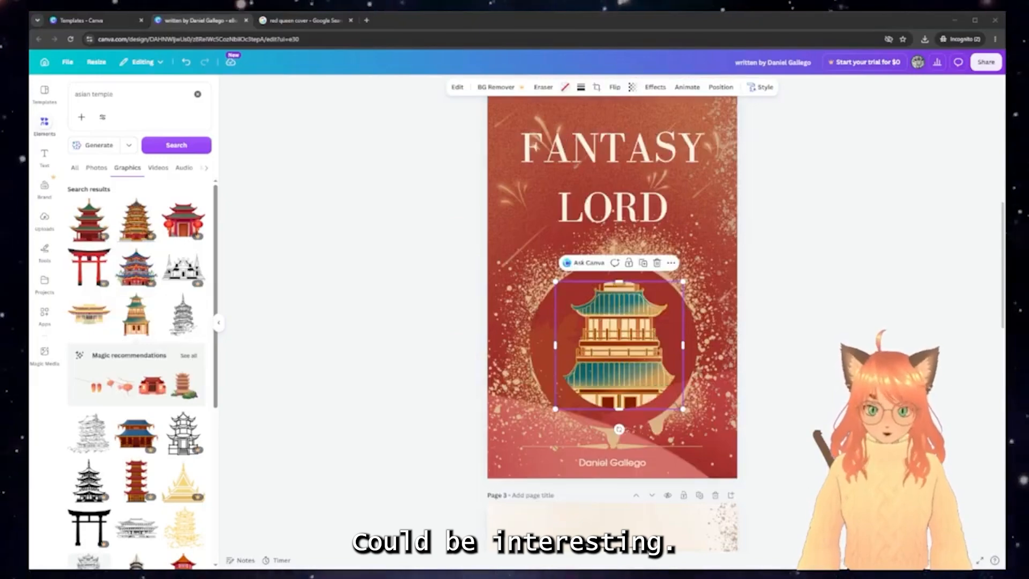
{"action": "left_click", "coordinate": [415, 321]}
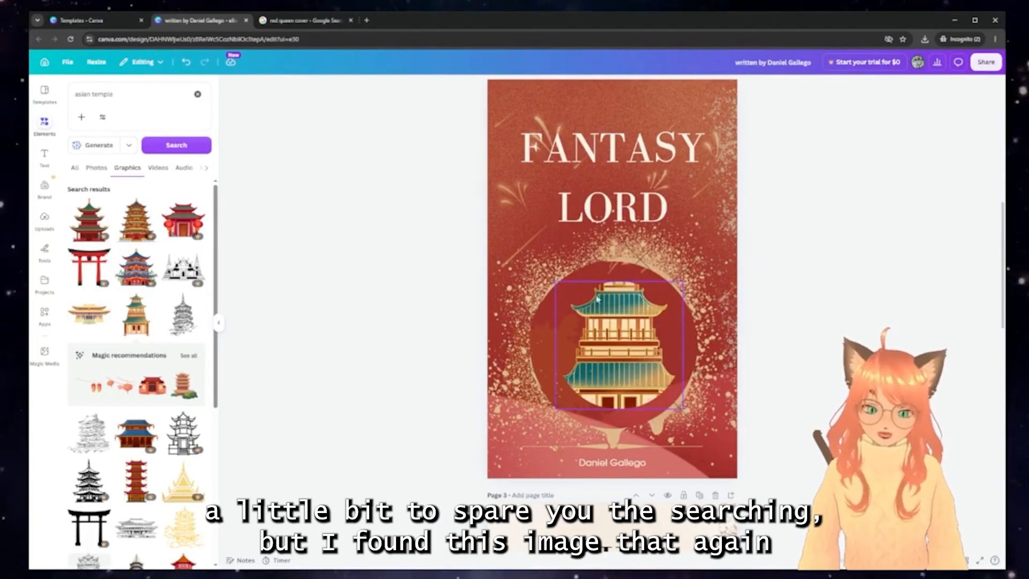
{"action": "left_click", "coordinate": [598, 299]}
{"action": "double_click", "coordinate": [616, 351]}
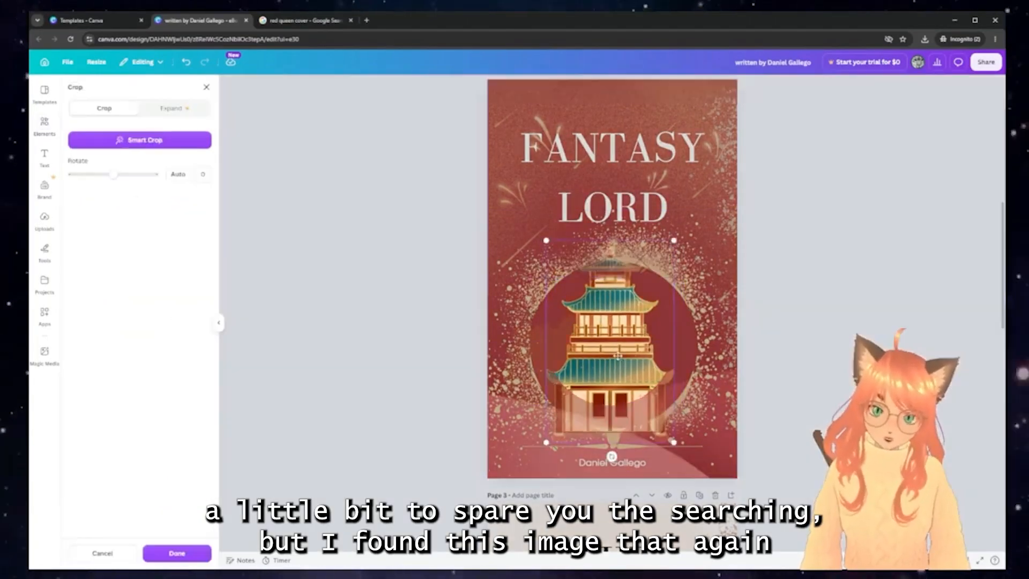
{"action": "left_click", "coordinate": [821, 254]}
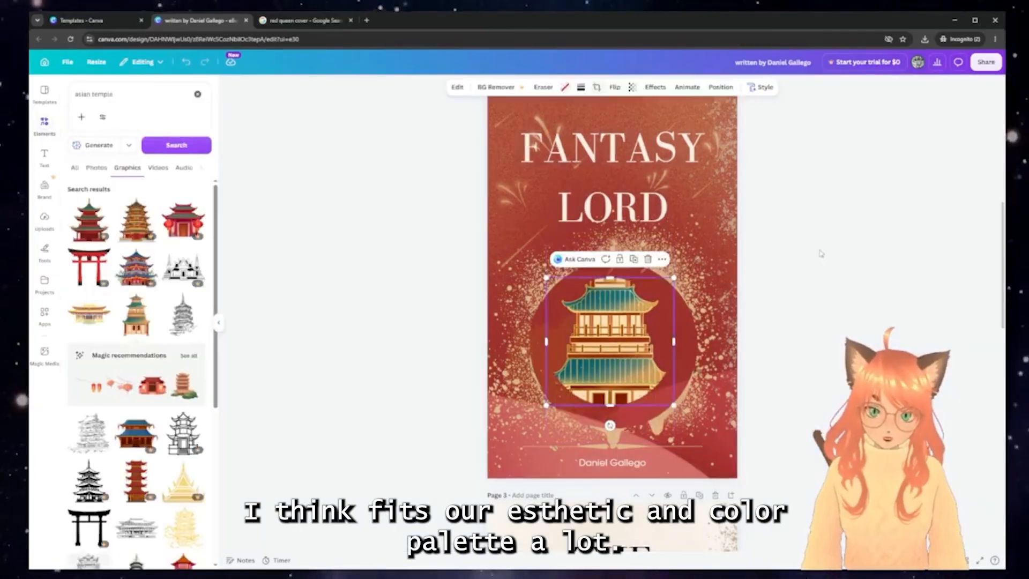
{"action": "left_click_drag", "start_coordinate": [621, 337], "coordinate": [625, 349]}
{"action": "double_click", "coordinate": [625, 344]}
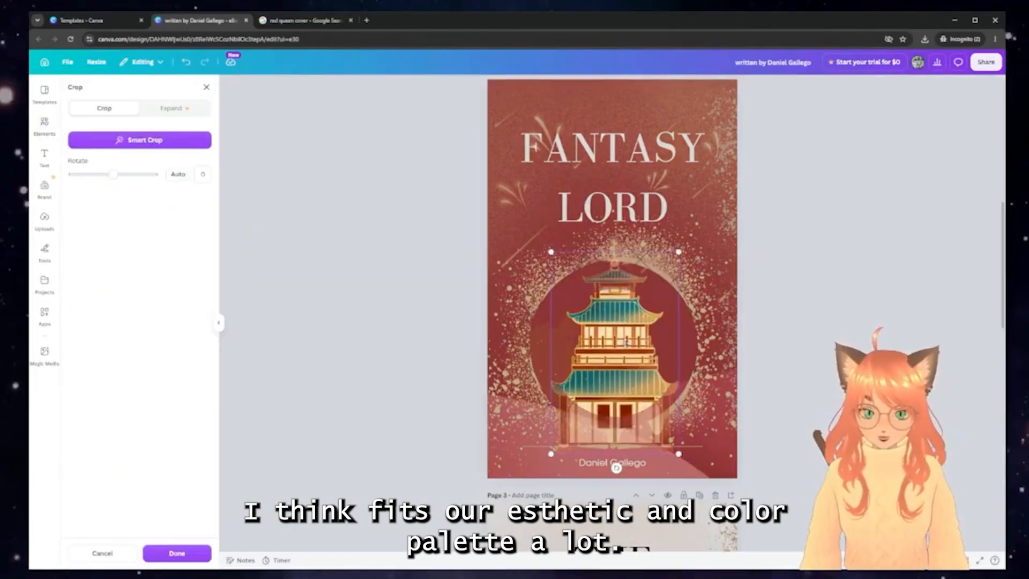
{"action": "left_click_drag", "start_coordinate": [626, 311], "coordinate": [626, 326]}
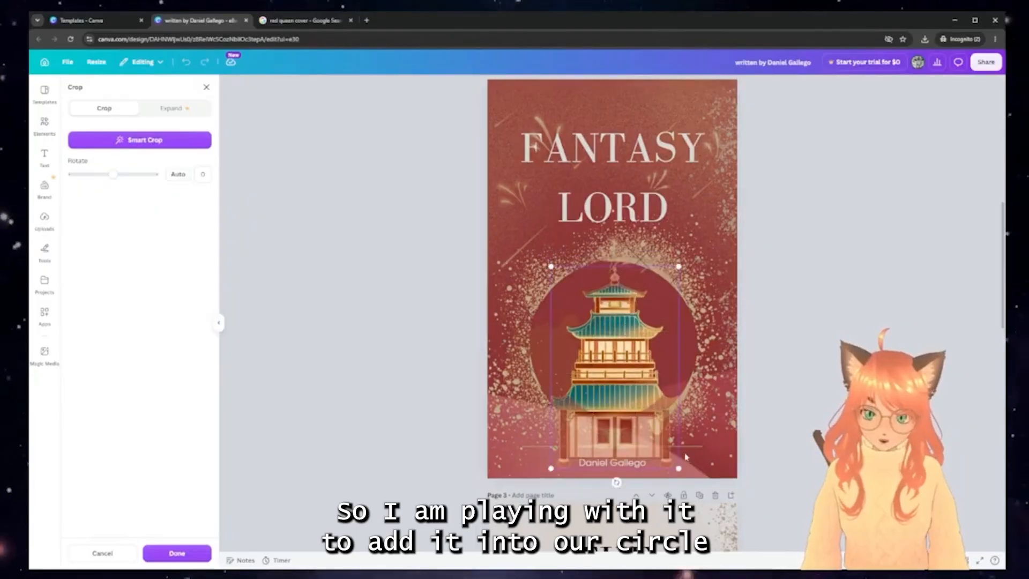
{"action": "left_click_drag", "start_coordinate": [681, 470], "coordinate": [719, 530]}
{"action": "left_click_drag", "start_coordinate": [624, 369], "coordinate": [603, 348]}
Crop the gold temple image smaller and shift it within its crop
{"action": "left_click", "coordinate": [807, 333]}
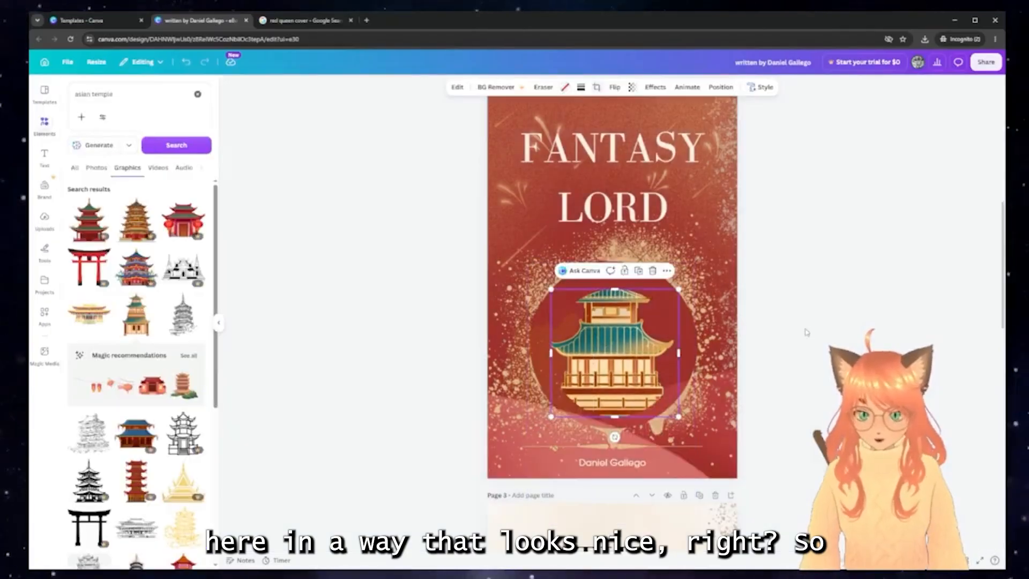
{"action": "double_click", "coordinate": [642, 370]}
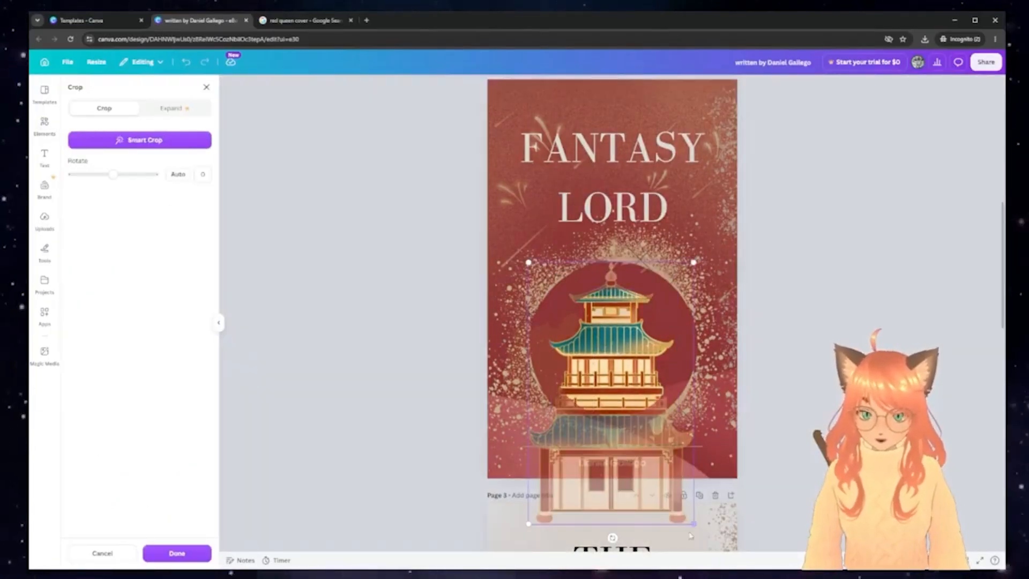
{"action": "left_click_drag", "start_coordinate": [694, 525], "coordinate": [679, 500]}
{"action": "left_click_drag", "start_coordinate": [618, 380], "coordinate": [626, 375]}
{"action": "double_click", "coordinate": [650, 370]}
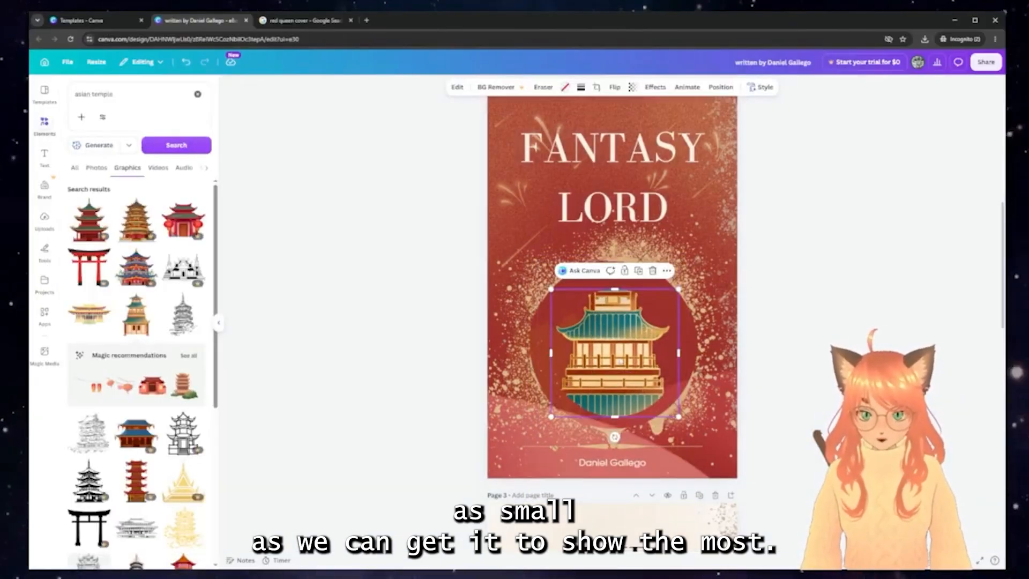
{"action": "double_click", "coordinate": [619, 362]}
{"action": "double_click", "coordinate": [631, 352]}
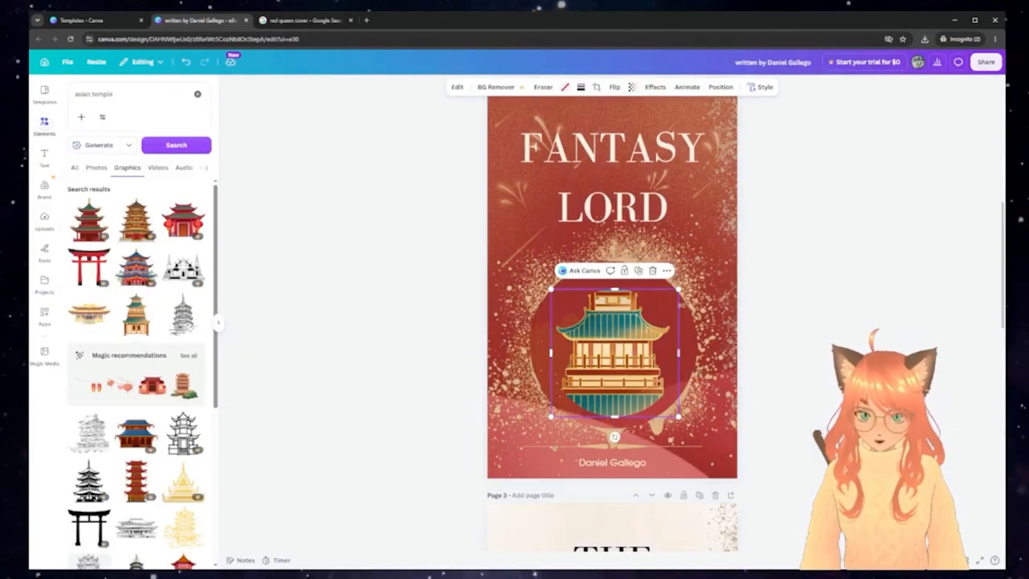
Enlarge the temple, widen and trim its frame to show the roof, and centre it in the red circle
{"action": "left_click_drag", "start_coordinate": [678, 289], "coordinate": [701, 267]}
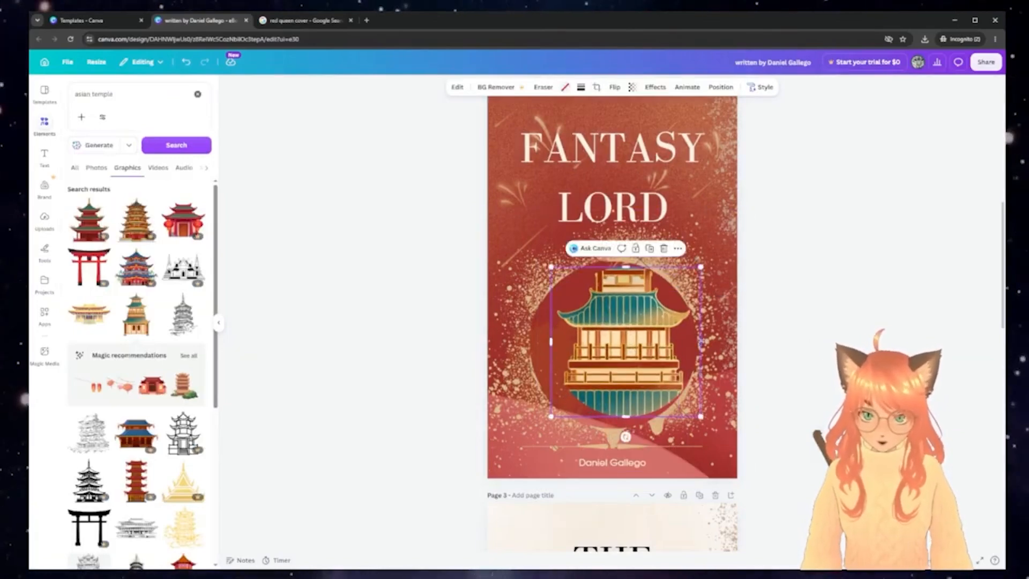
{"action": "left_click_drag", "start_coordinate": [702, 341], "coordinate": [717, 341]}
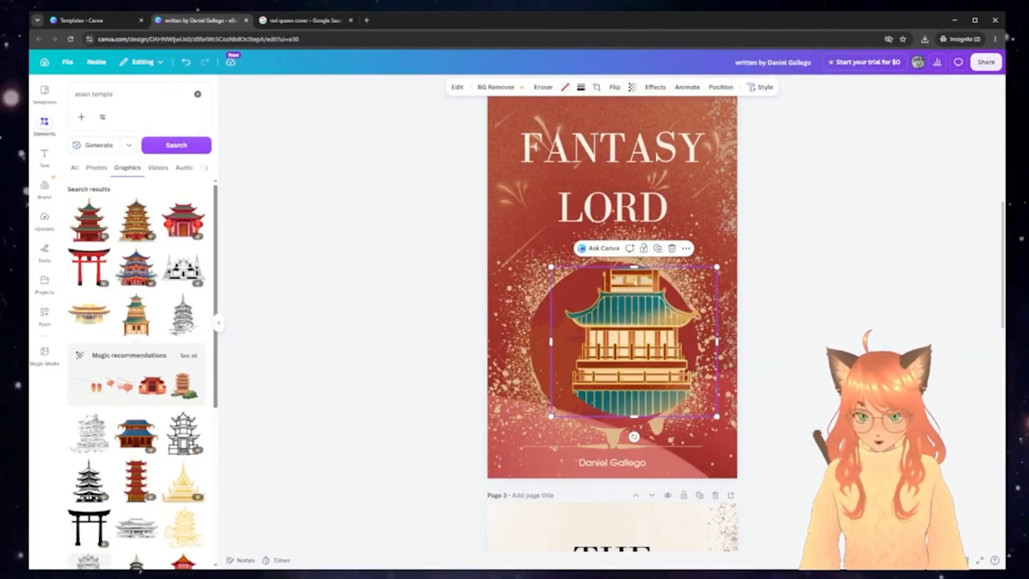
{"action": "left_click_drag", "start_coordinate": [633, 266], "coordinate": [634, 228]}
{"action": "left_click_drag", "start_coordinate": [634, 318], "coordinate": [613, 347]}
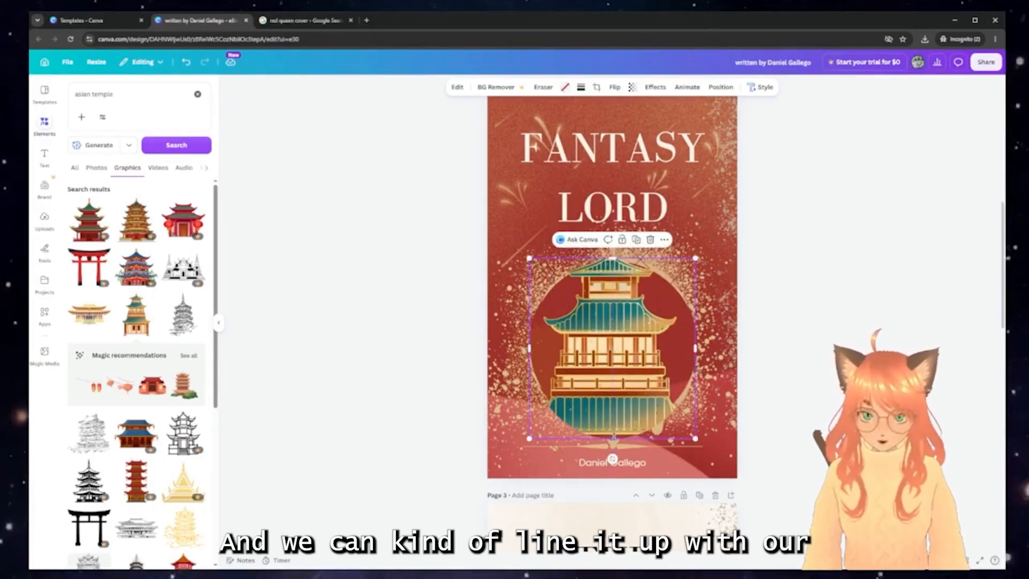
{"action": "left_click_drag", "start_coordinate": [613, 438], "coordinate": [614, 431]}
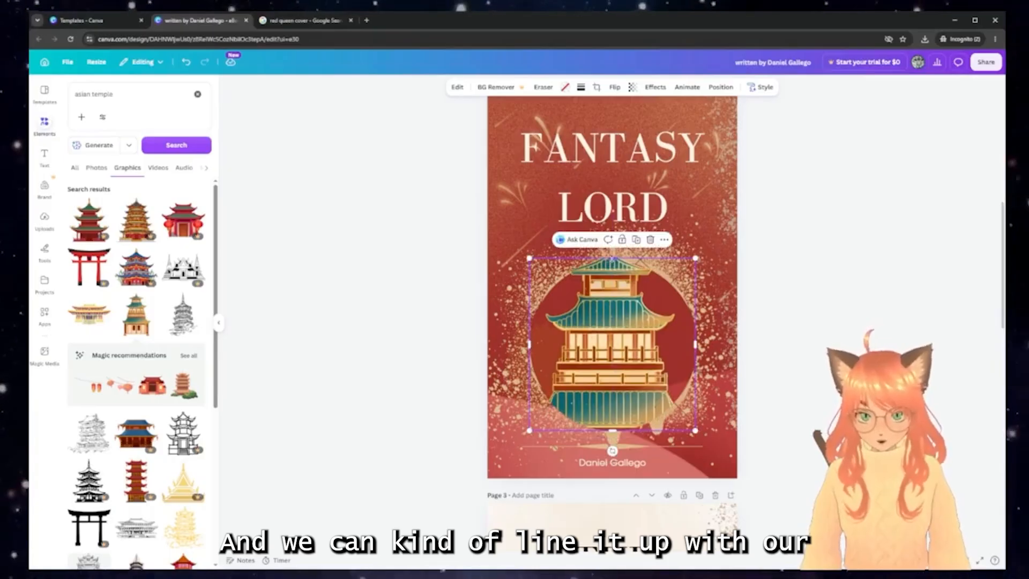
{"action": "left_click_drag", "start_coordinate": [613, 259], "coordinate": [613, 262]}
{"action": "left_click", "coordinate": [790, 326]}
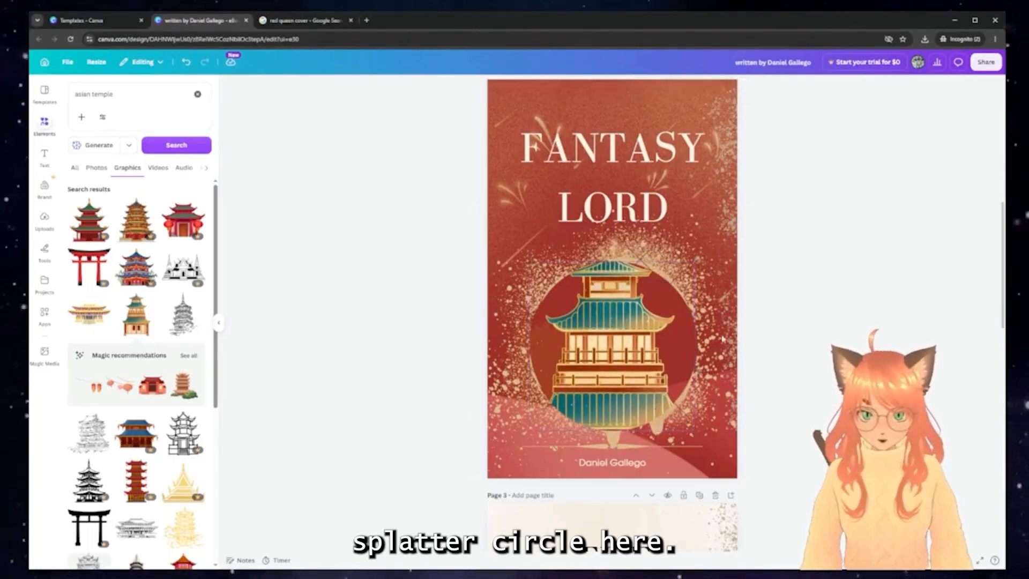
{"action": "left_click", "coordinate": [602, 343]}
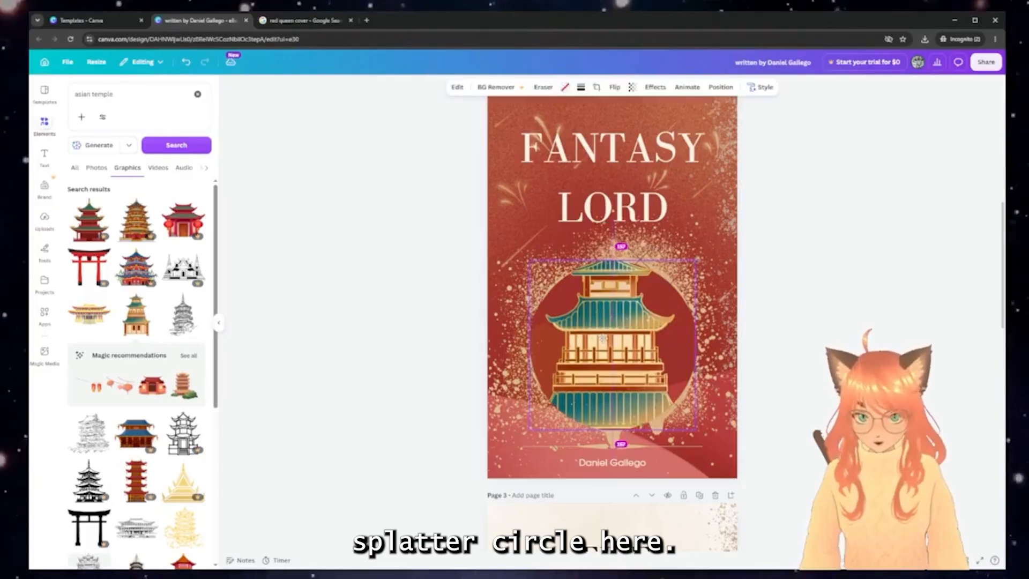
{"action": "left_click_drag", "start_coordinate": [604, 338], "coordinate": [603, 338]}
{"action": "left_click", "coordinate": [811, 306]}
Bring the gold splatter circle one layer forward with Position > Forward
{"action": "left_click", "coordinate": [707, 306]}
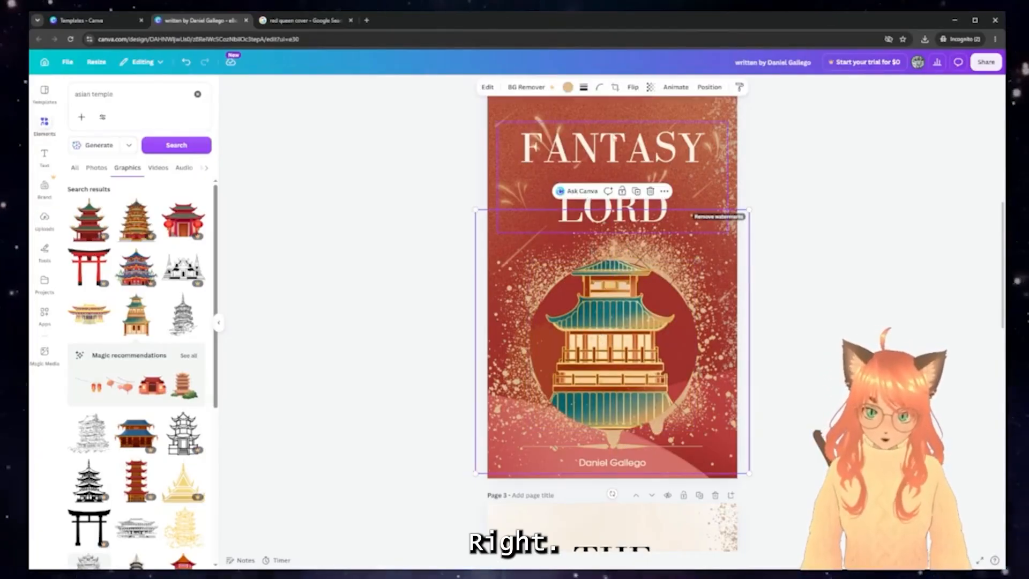
{"action": "left_click", "coordinate": [709, 87]}
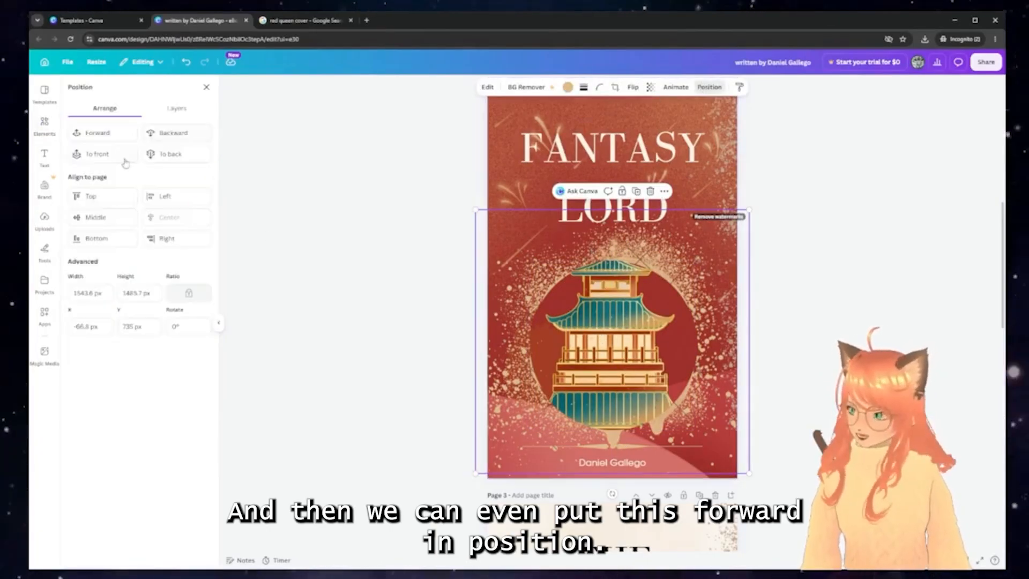
{"action": "left_click", "coordinate": [101, 134]}
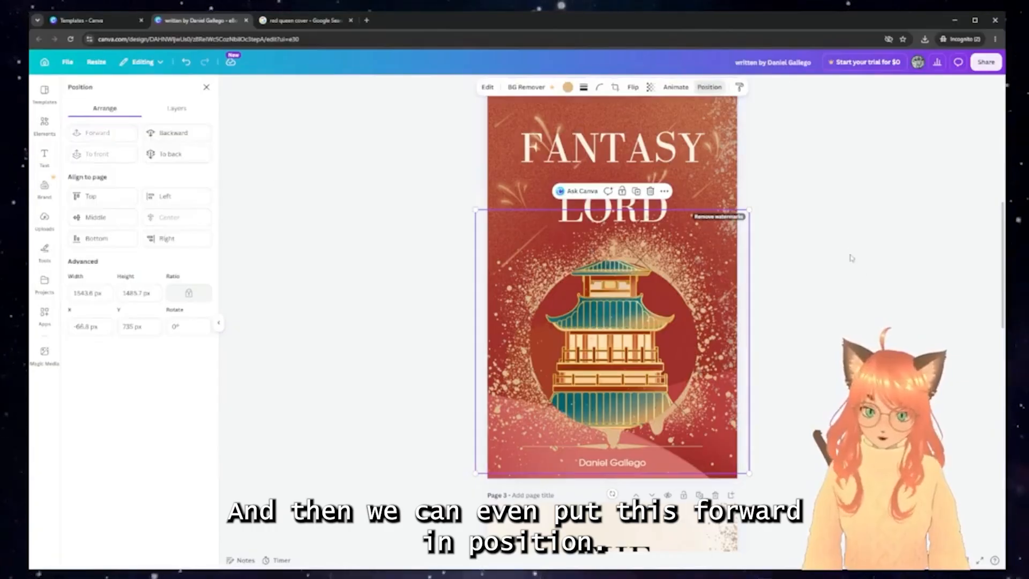
{"action": "left_click", "coordinate": [899, 274]}
{"action": "left_click", "coordinate": [899, 275]}
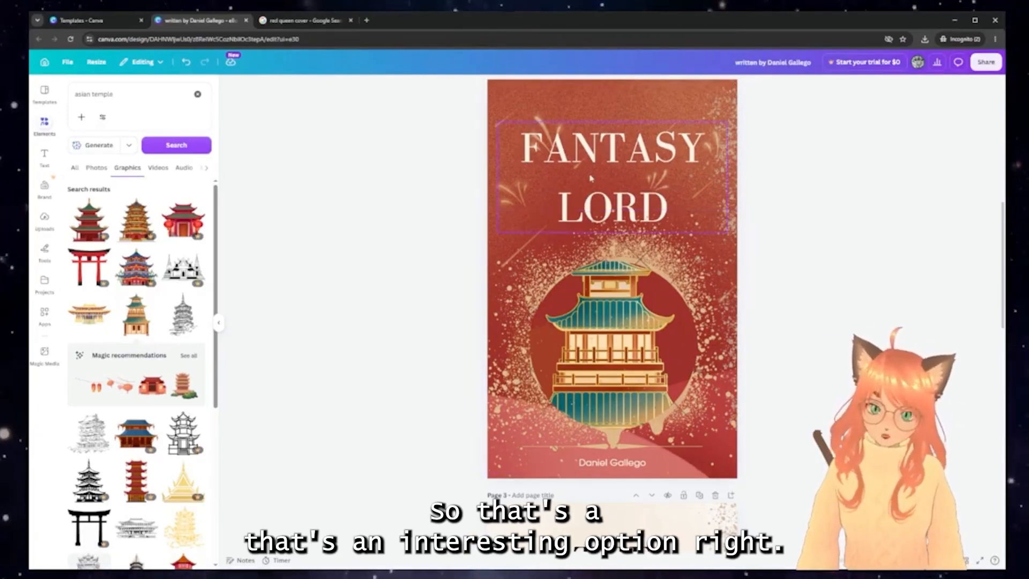
{"action": "left_click", "coordinate": [633, 223]}
{"action": "scroll", "coordinate": [545, 216], "scroll_direction": "up", "scroll_amount": 2}
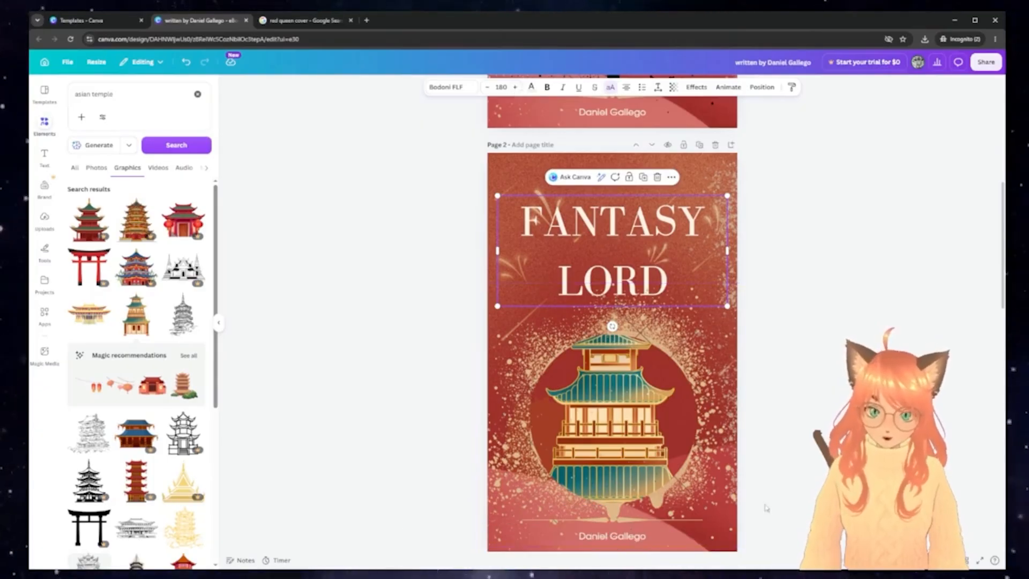
Move the temple and splatter circle higher, and delete the ornament line above the author name
{"action": "key", "text": "Escape"}
{"action": "scroll", "coordinate": [638, 447], "scroll_direction": "down", "scroll_amount": 2}
{"action": "left_click", "coordinate": [638, 447]}
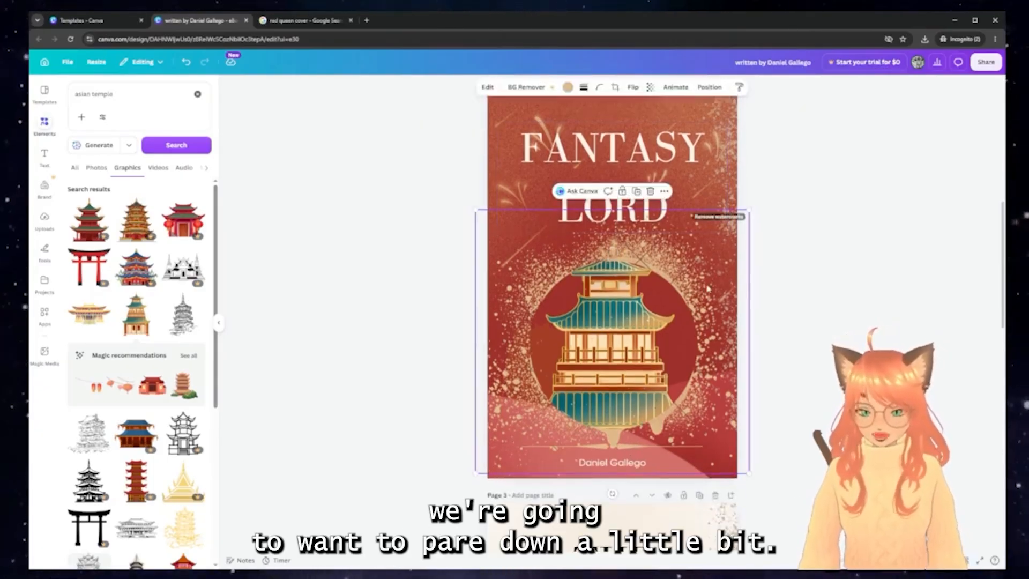
{"action": "left_click_drag", "start_coordinate": [638, 328], "coordinate": [638, 313]}
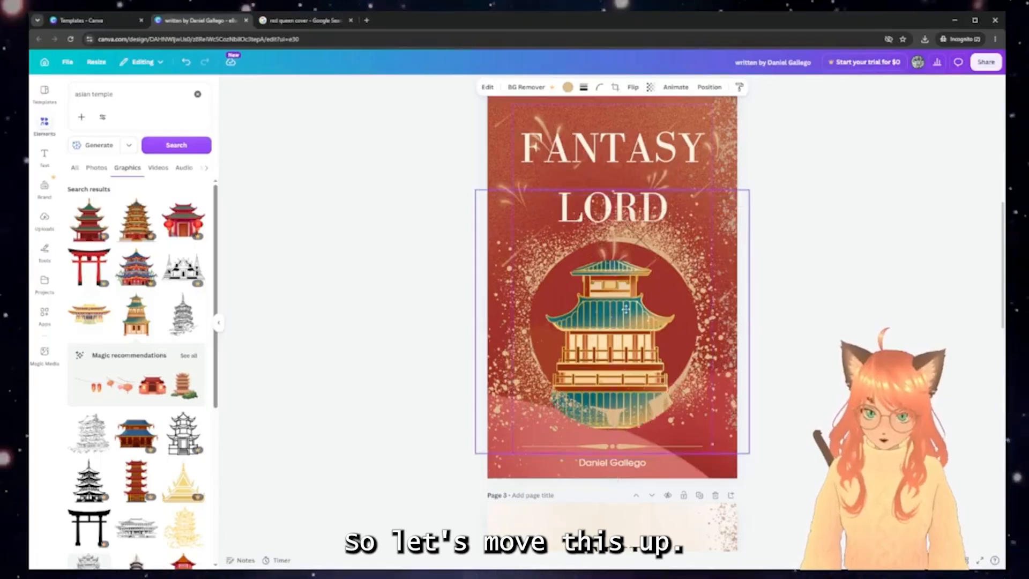
{"action": "left_click", "coordinate": [553, 475]}
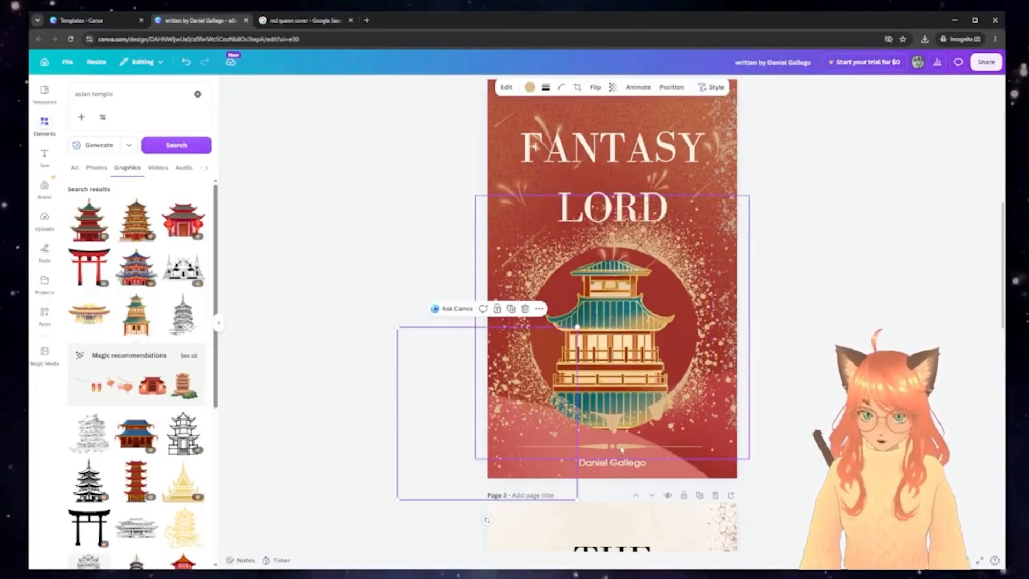
{"action": "left_click_drag", "start_coordinate": [554, 475], "coordinate": [632, 453]}
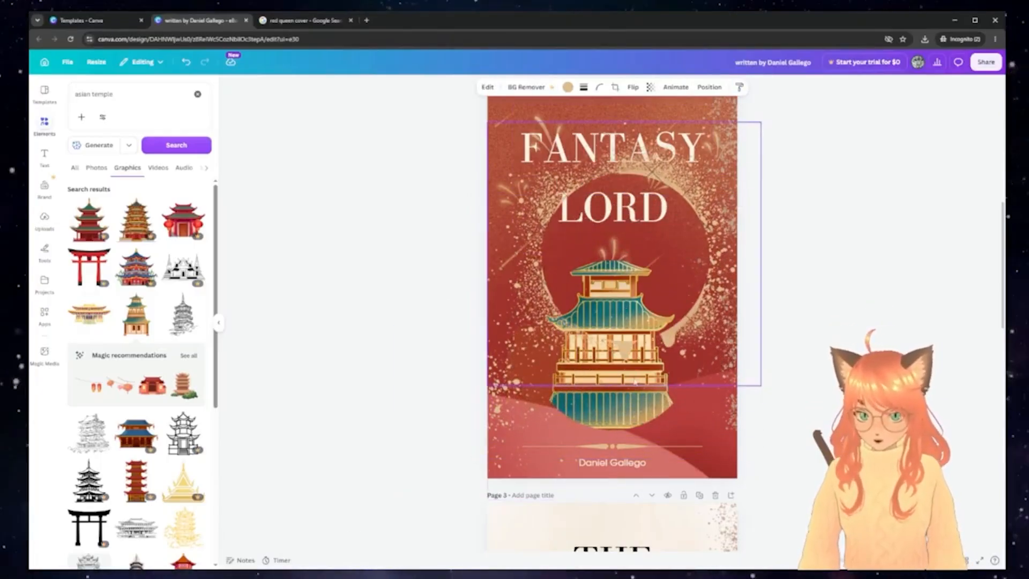
{"action": "left_click", "coordinate": [632, 450]}
{"action": "key", "text": "Delete"}
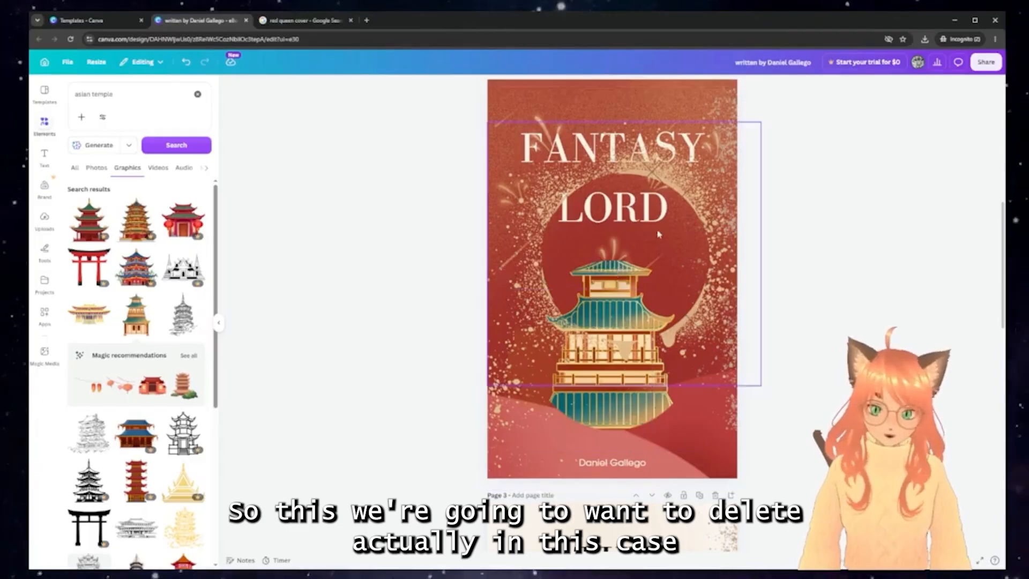
Reposition the splatter circle so it neatly encircles the pagoda again
{"action": "left_click_drag", "start_coordinate": [659, 234], "coordinate": [647, 320]}
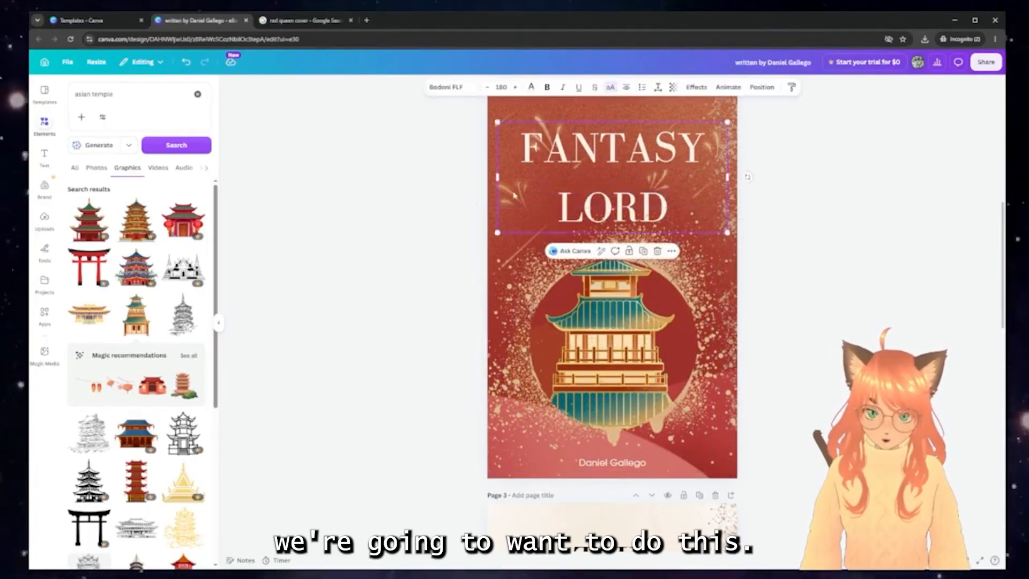
{"action": "left_click_drag", "start_coordinate": [627, 315], "coordinate": [530, 310]}
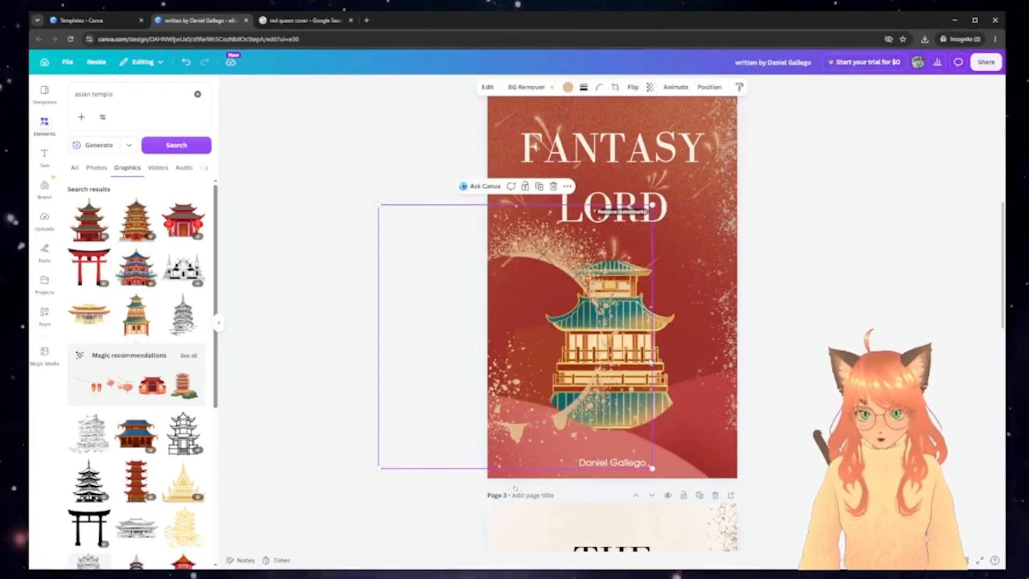
{"action": "left_click", "coordinate": [667, 360]}
{"action": "mouse_move", "coordinate": [667, 361]}
{"action": "left_mouse_down"}
{"action": "mouse_move", "coordinate": [676, 361]}
{"action": "mouse_move", "coordinate": [669, 354]}
{"action": "left_mouse_up"}
{"action": "left_click_drag", "start_coordinate": [515, 248], "coordinate": [610, 247]}
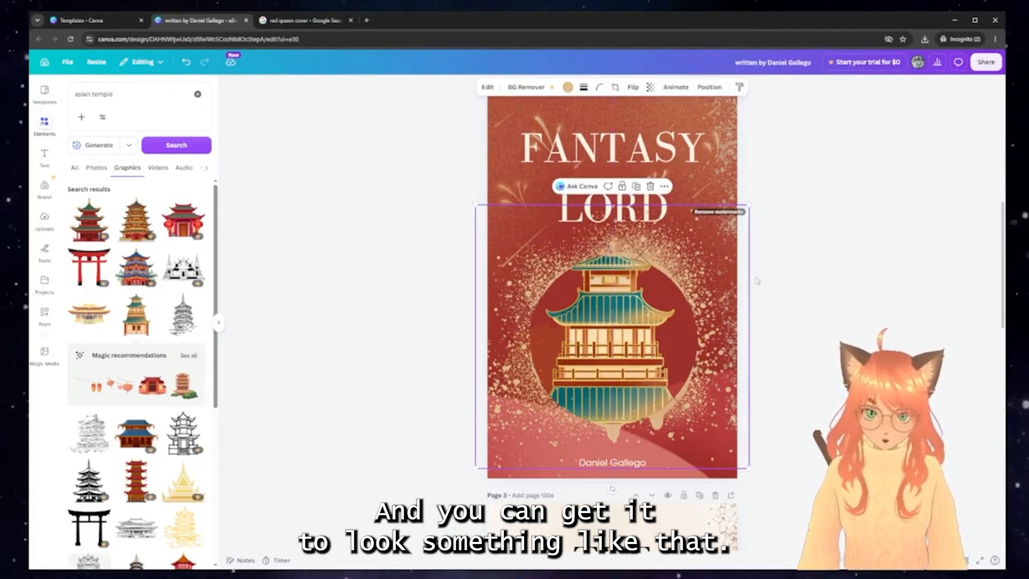
{"action": "left_click", "coordinate": [826, 239]}
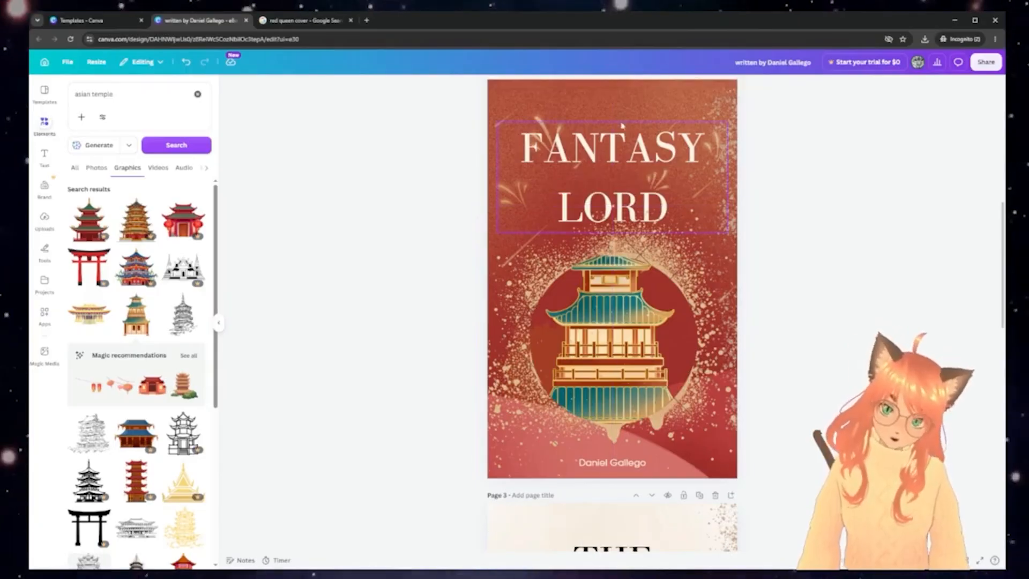
{"action": "left_click", "coordinate": [575, 140]}
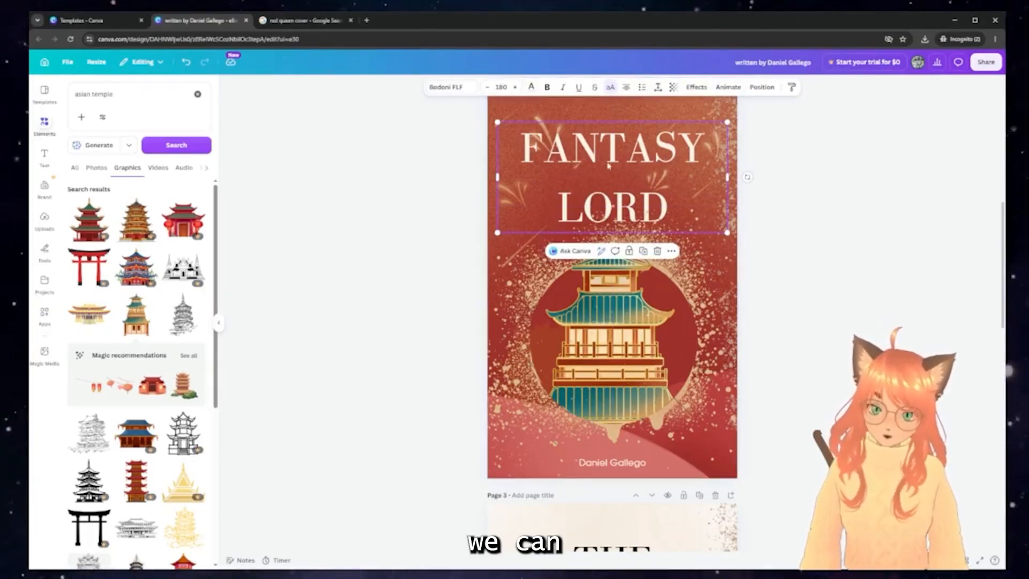
Add a Drop shadow to the FANTASY LORD title: transparency 69, offset 42, blur 43
{"action": "left_click", "coordinate": [697, 87]}
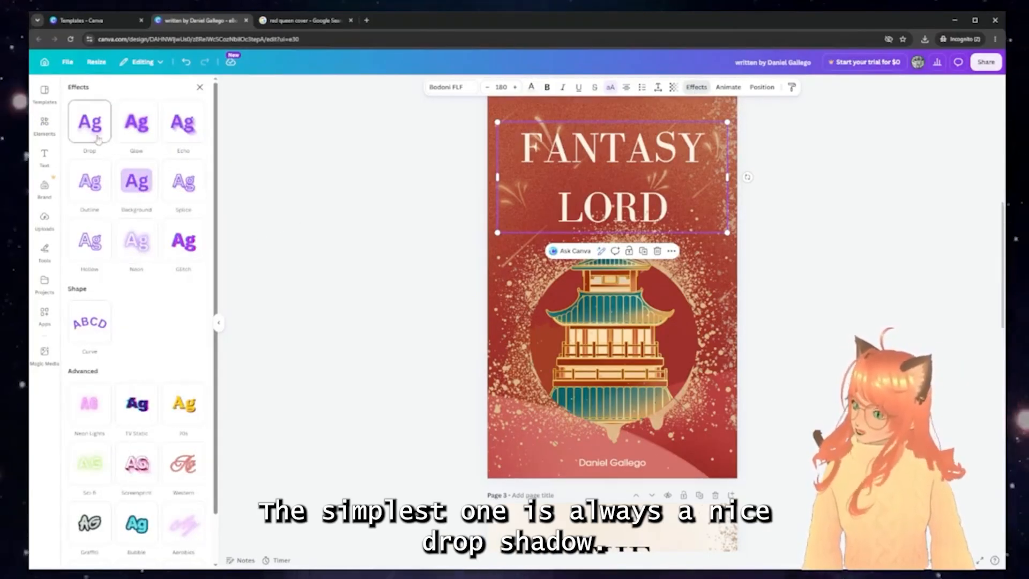
{"action": "left_click", "coordinate": [99, 139]}
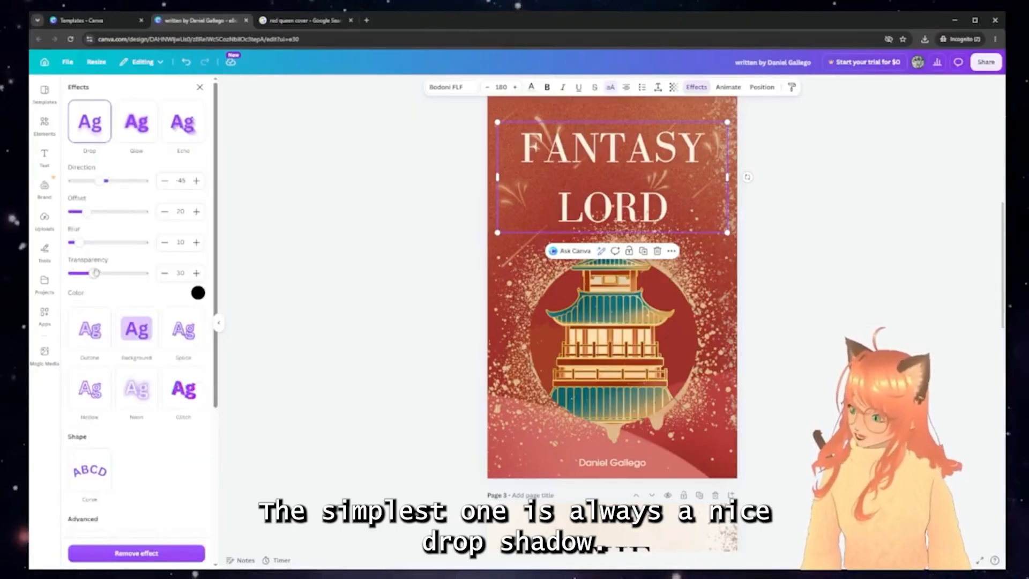
{"action": "left_click_drag", "start_coordinate": [96, 273], "coordinate": [115, 273]}
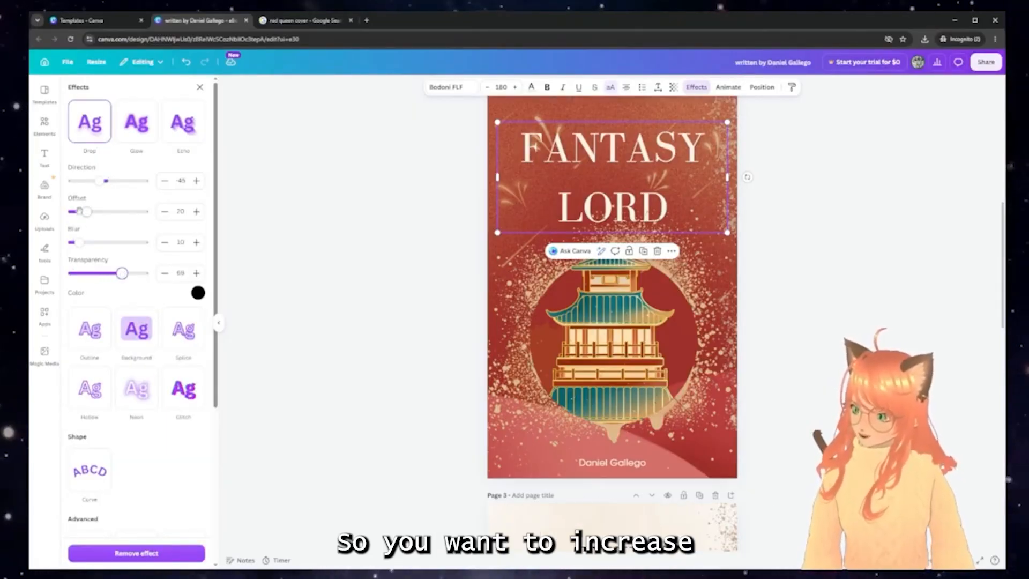
{"action": "left_click_drag", "start_coordinate": [94, 212], "coordinate": [101, 211]}
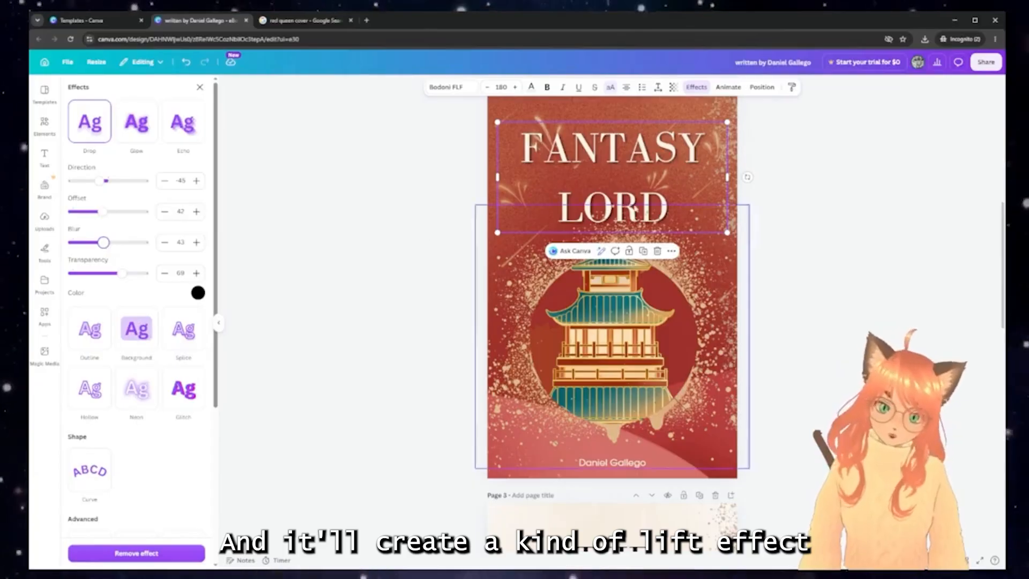
{"action": "key", "text": "Escape"}
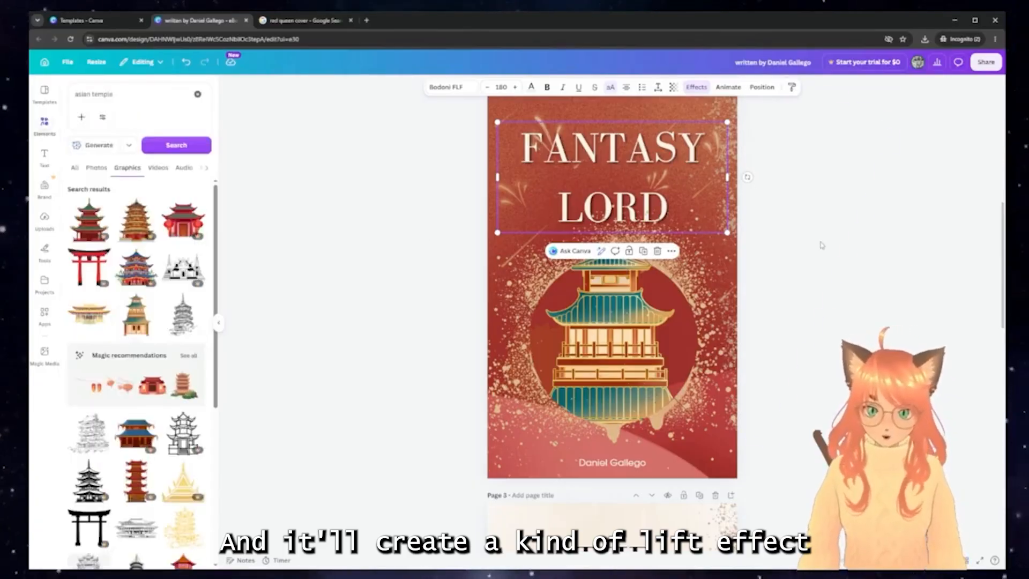
{"action": "key", "text": "Escape"}
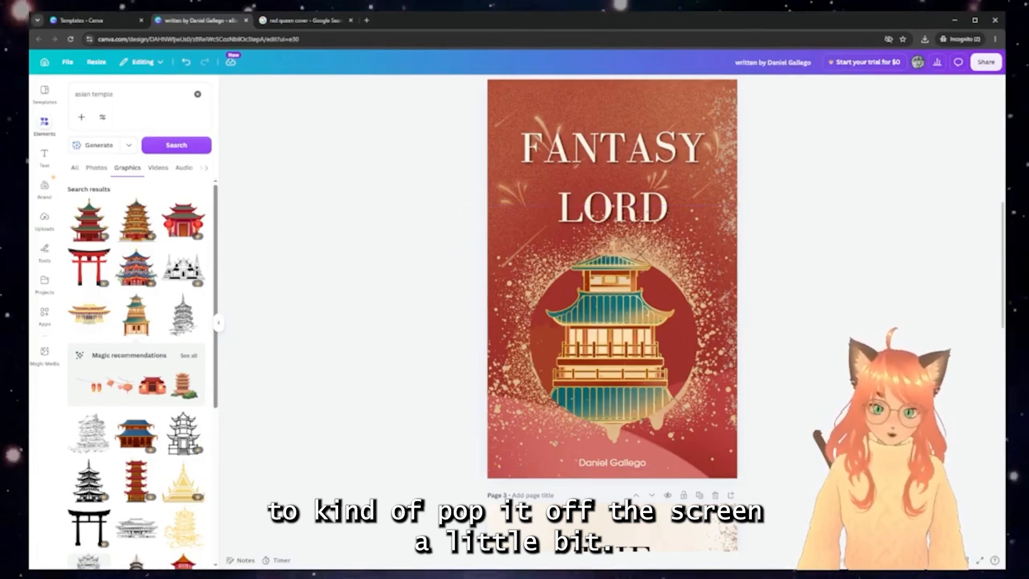
Delete the black splatter circle from the first FANTASY LORD cover
{"action": "scroll", "coordinate": [609, 153], "scroll_direction": "up", "scroll_amount": 2}
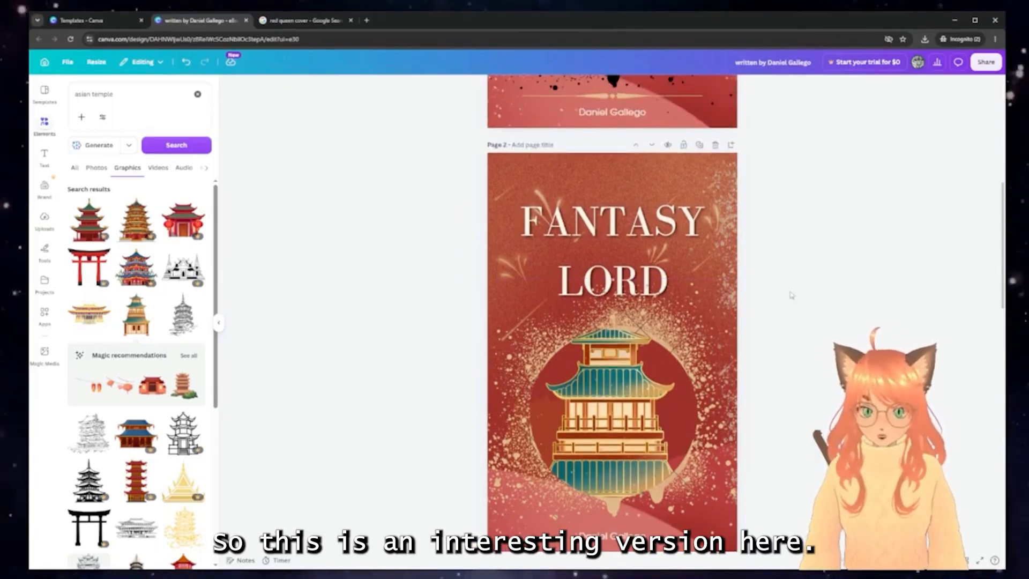
{"action": "scroll", "coordinate": [703, 377], "scroll_direction": "up", "scroll_amount": 4}
{"action": "scroll", "coordinate": [702, 374], "scroll_direction": "down", "scroll_amount": 5}
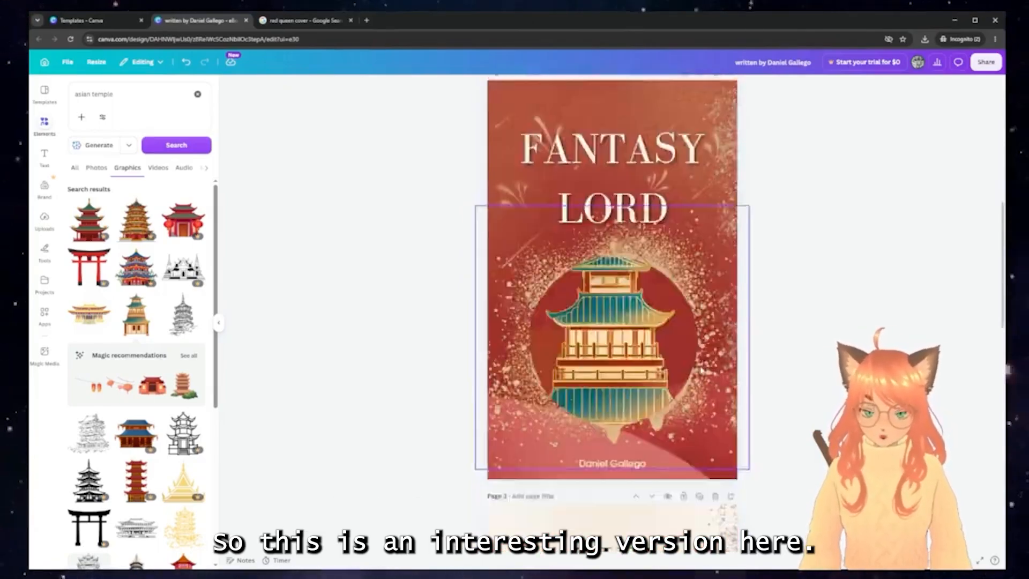
{"action": "scroll", "coordinate": [593, 429], "scroll_direction": "up", "scroll_amount": 5}
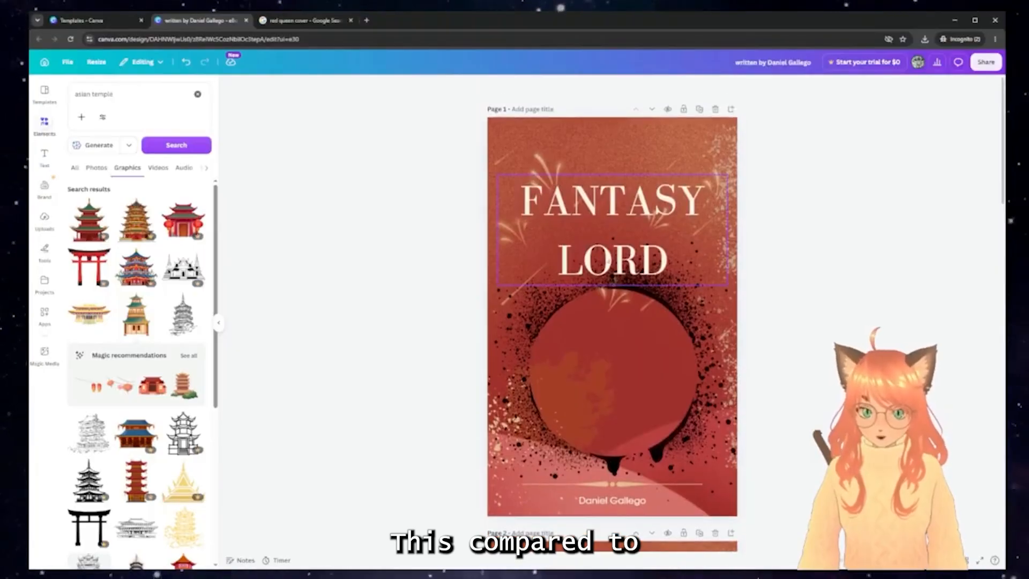
{"action": "left_click", "coordinate": [670, 311]}
{"action": "key", "text": "Delete"}
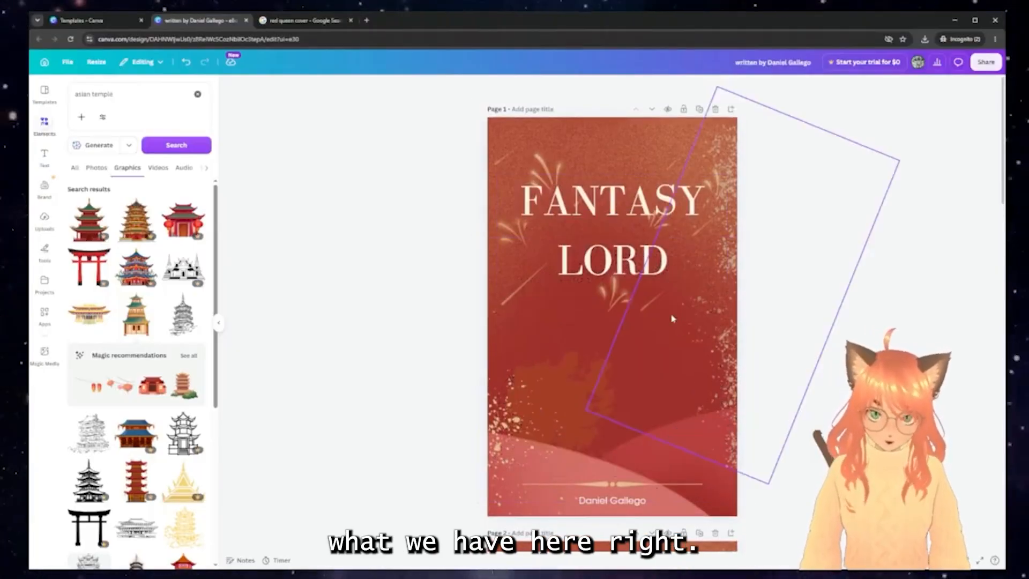
{"action": "scroll", "coordinate": [832, 280], "scroll_direction": "down", "scroll_amount": 10}
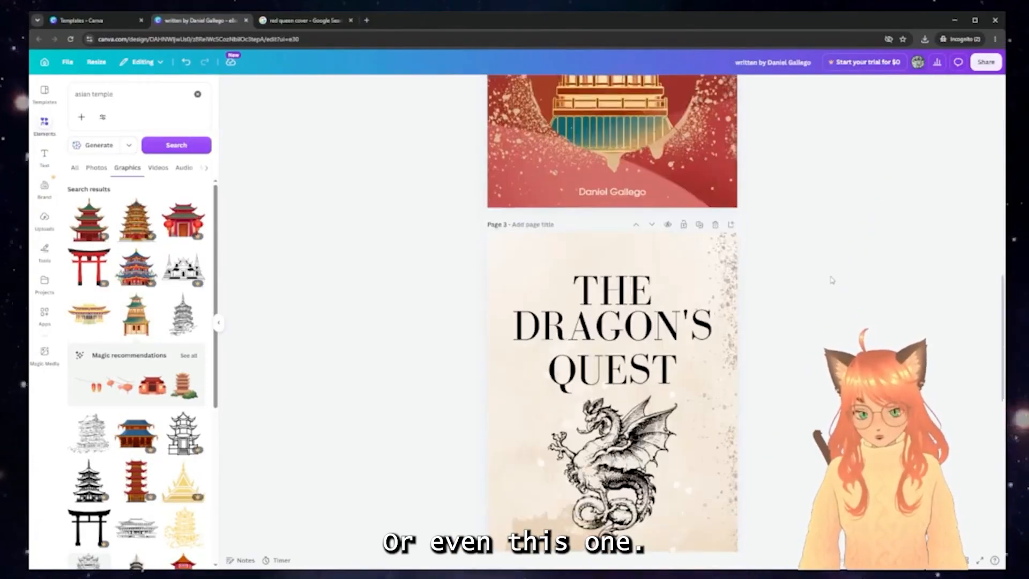
{"action": "scroll", "coordinate": [834, 241], "scroll_direction": "up", "scroll_amount": 3}
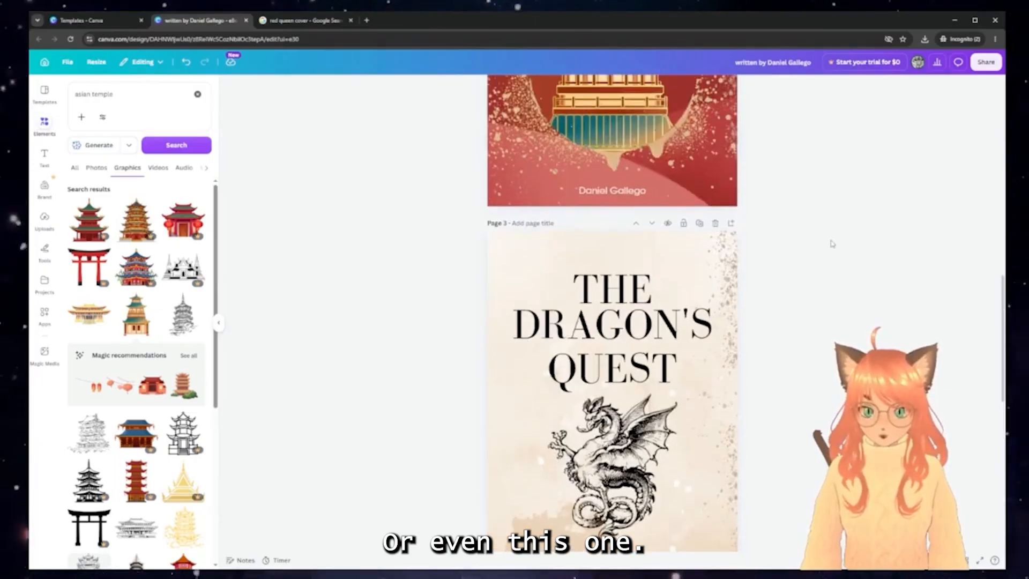
{"action": "scroll", "coordinate": [834, 242], "scroll_direction": "down", "scroll_amount": 1}
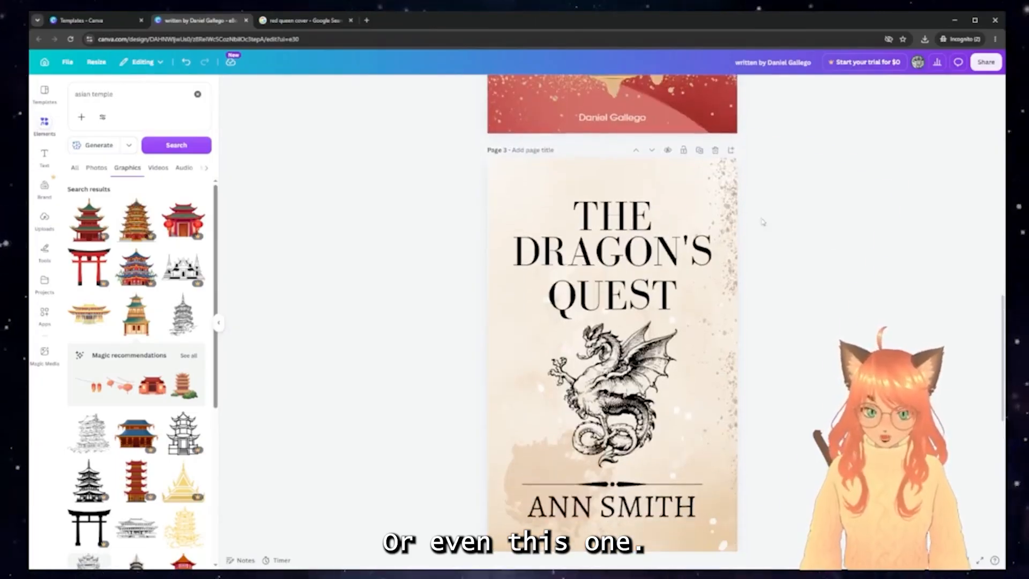
Duplicate The Dragon's Quest page, delete its dragon, and bring over the red cover's splatter circle
{"action": "left_click", "coordinate": [700, 151]}
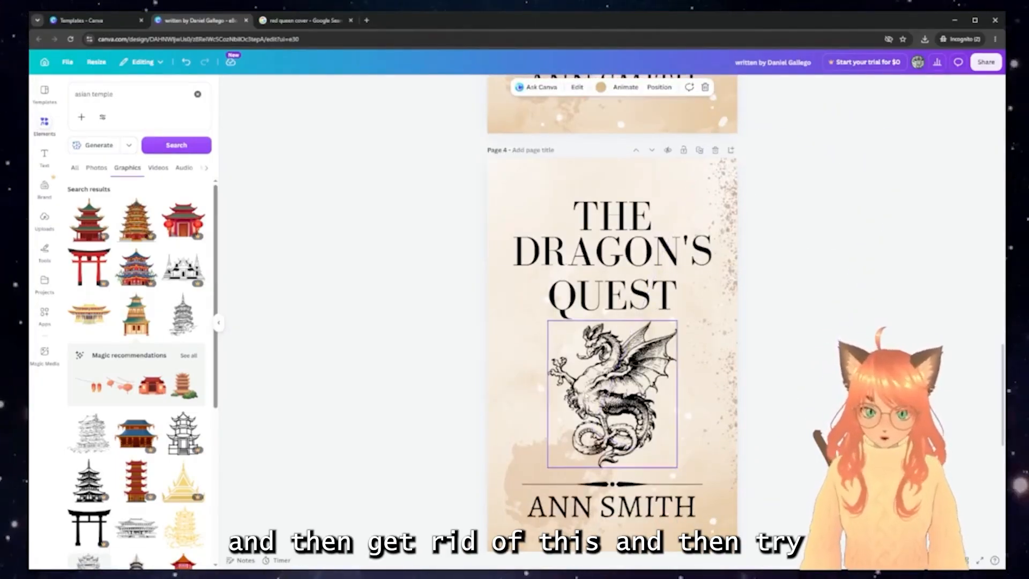
{"action": "left_click", "coordinate": [612, 394]}
{"action": "key", "text": "Delete"}
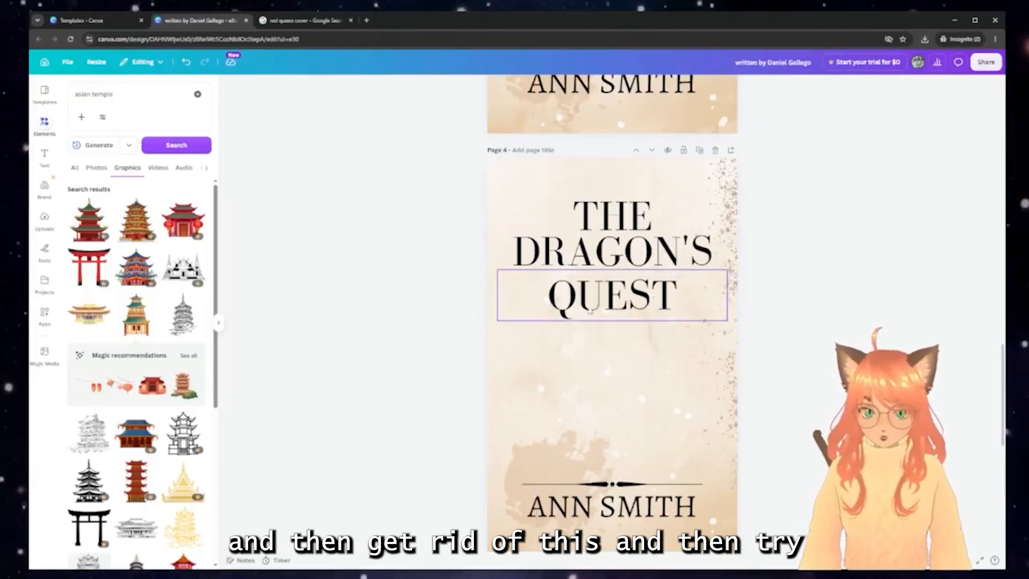
{"action": "scroll", "coordinate": [613, 280], "scroll_direction": "up", "scroll_amount": 15}
{"action": "left_click", "coordinate": [612, 280]}
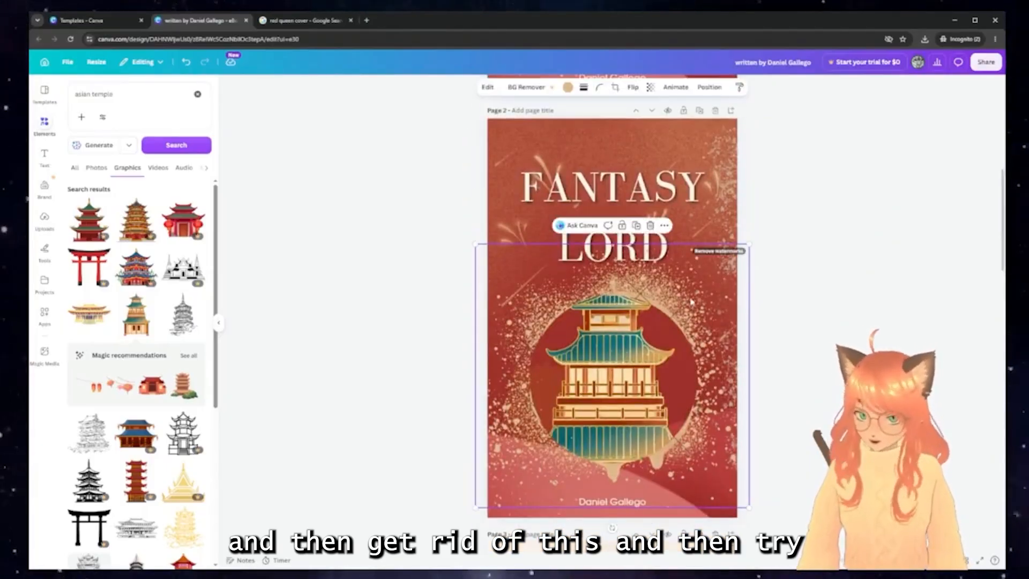
{"action": "scroll", "coordinate": [692, 302], "scroll_direction": "down", "scroll_amount": 15}
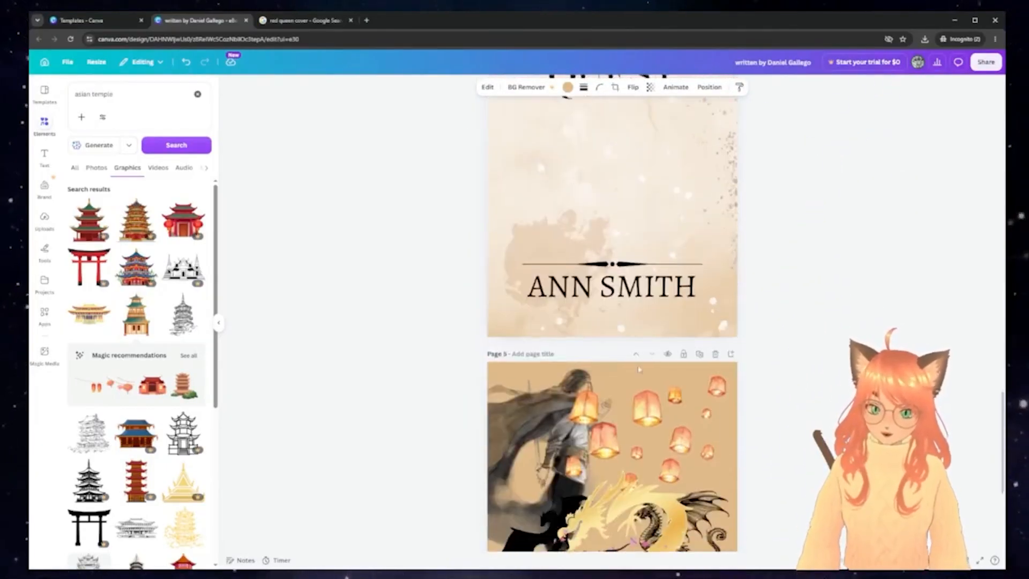
{"action": "scroll", "coordinate": [728, 304], "scroll_direction": "up", "scroll_amount": 3}
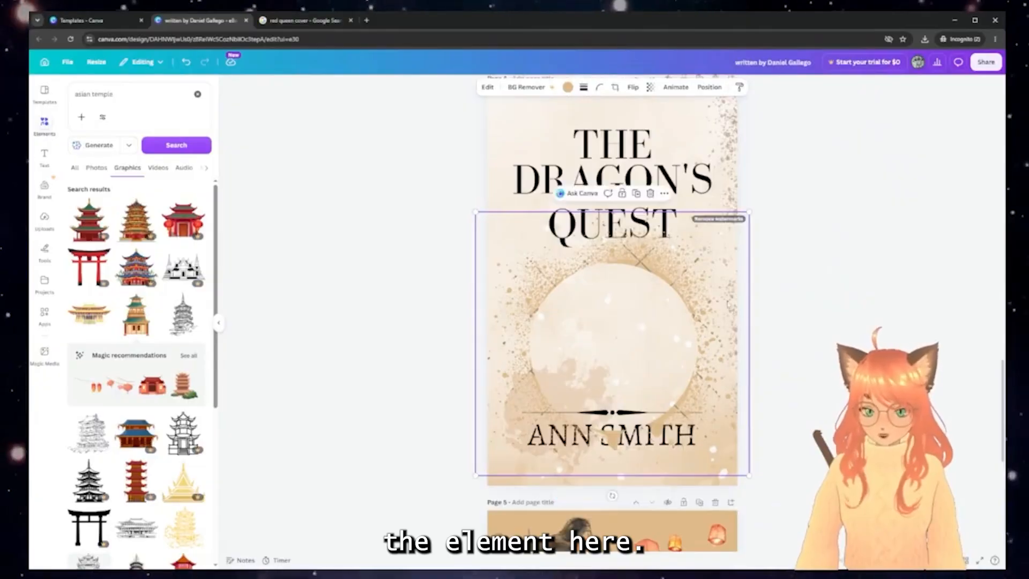
Recolour the splatter circle dark brown, shrink it, and place it between title and author name
{"action": "left_click", "coordinate": [567, 87]}
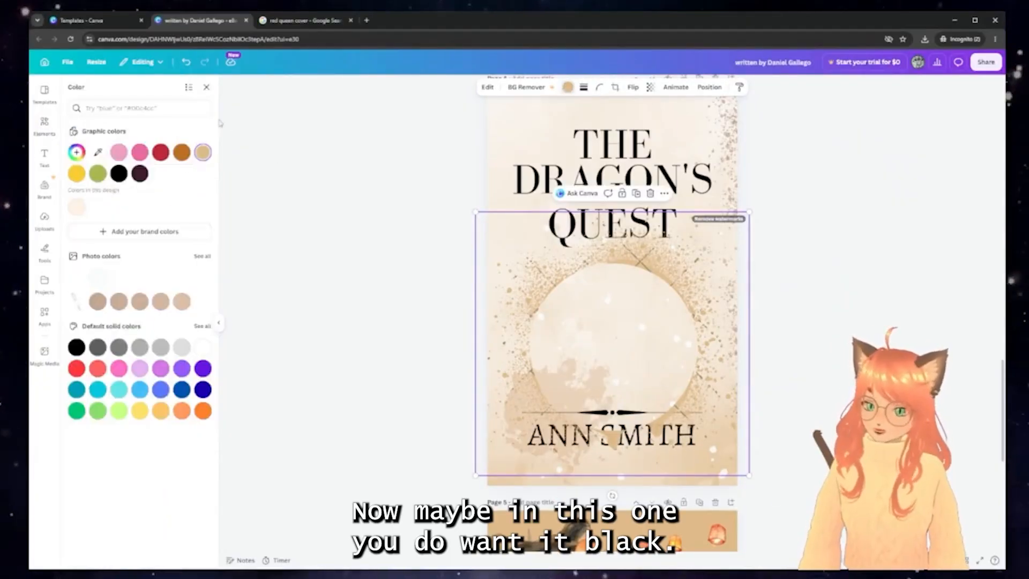
{"action": "left_click", "coordinate": [140, 174]}
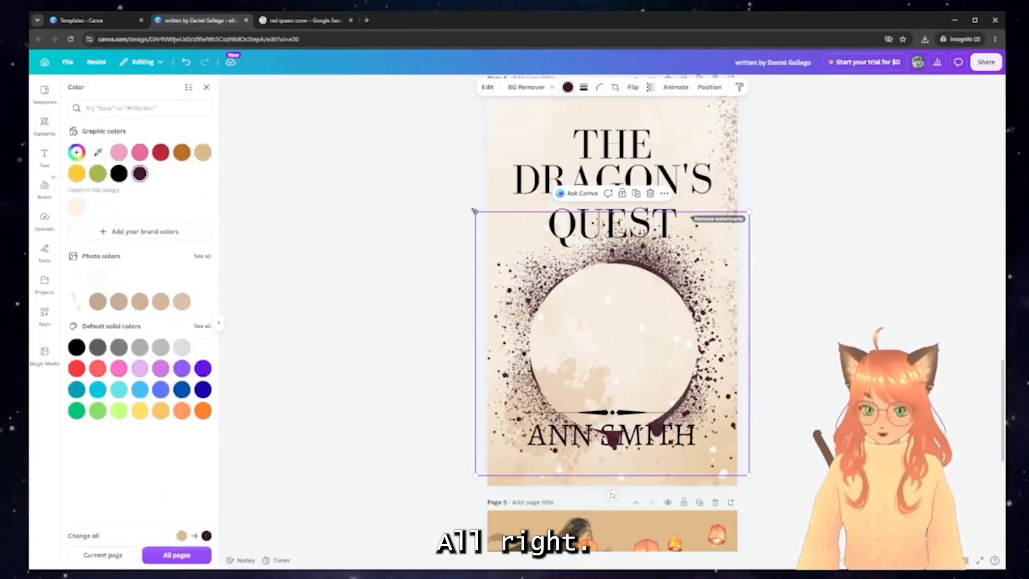
{"action": "left_click_drag", "start_coordinate": [475, 213], "coordinate": [547, 279]}
{"action": "left_click_drag", "start_coordinate": [646, 375], "coordinate": [613, 326]}
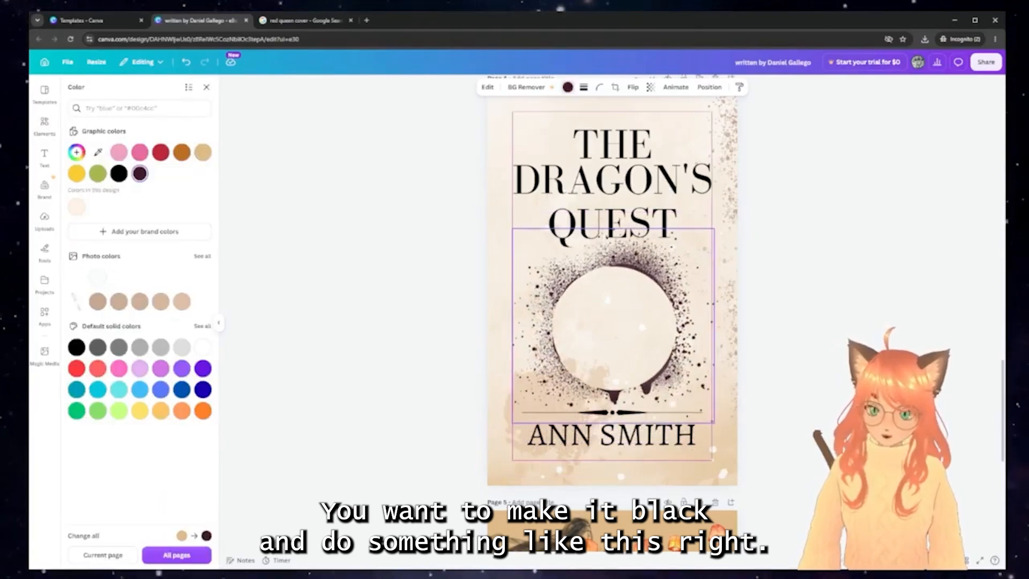
{"action": "left_click", "coordinate": [915, 292]}
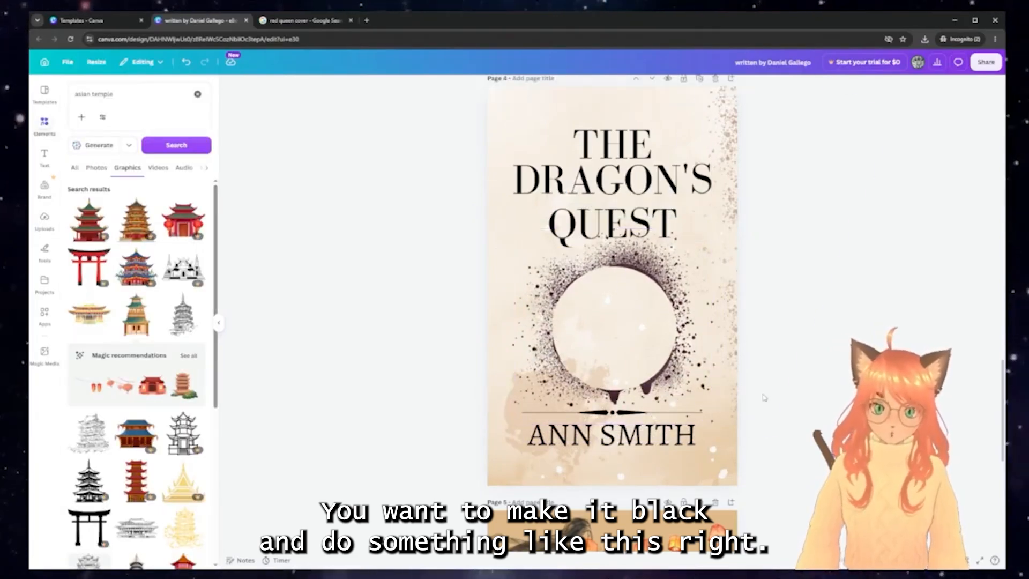
{"action": "scroll", "coordinate": [584, 268], "scroll_direction": "up", "scroll_amount": 15}
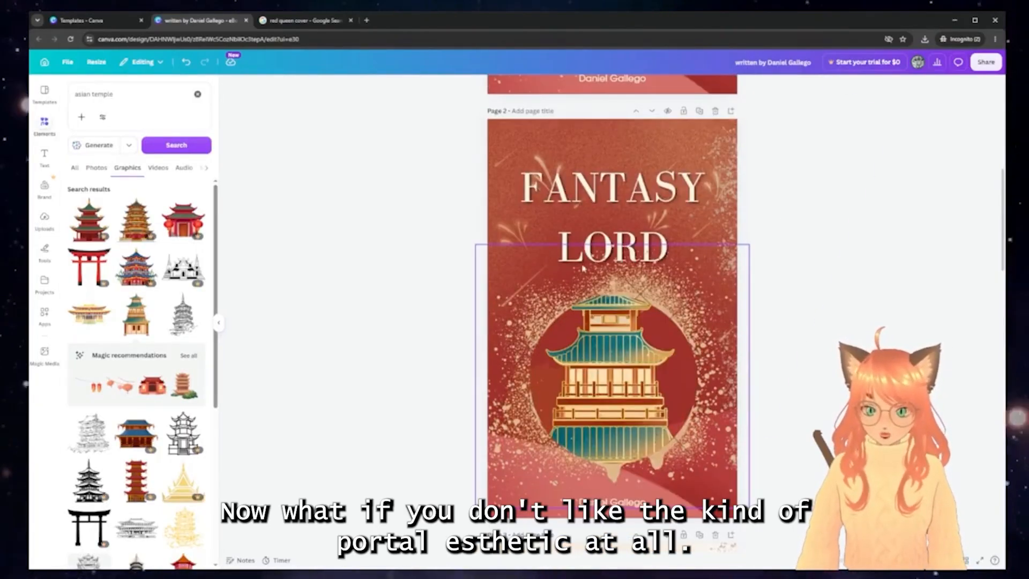
Copy the gold dragon from the lantern artwork and paste it onto the first FANTASY LORD cover
{"action": "scroll", "coordinate": [582, 268], "scroll_direction": "up", "scroll_amount": 4}
{"action": "scroll", "coordinate": [578, 372], "scroll_direction": "down", "scroll_amount": 3}
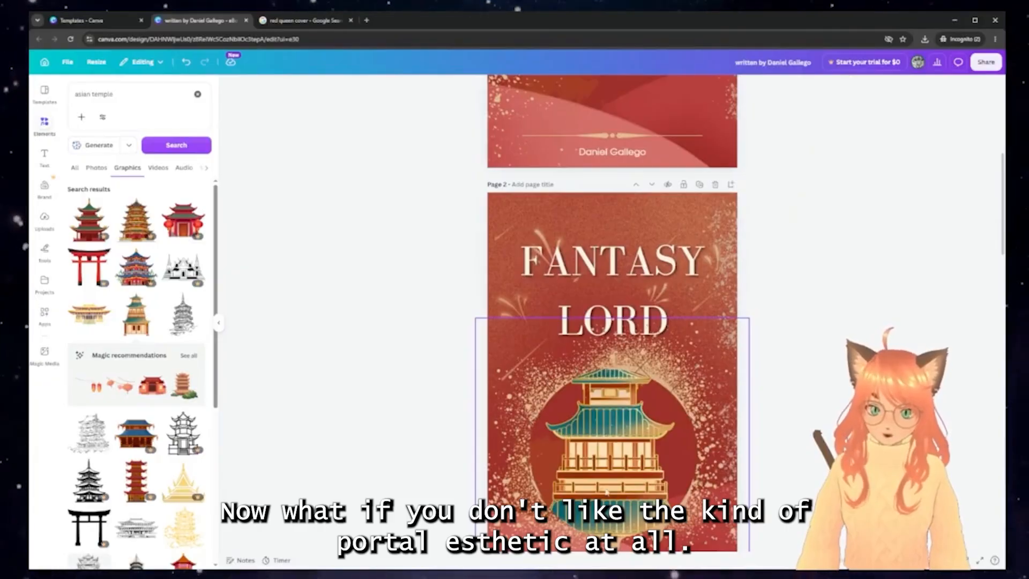
{"action": "scroll", "coordinate": [816, 387], "scroll_direction": "down", "scroll_amount": 15}
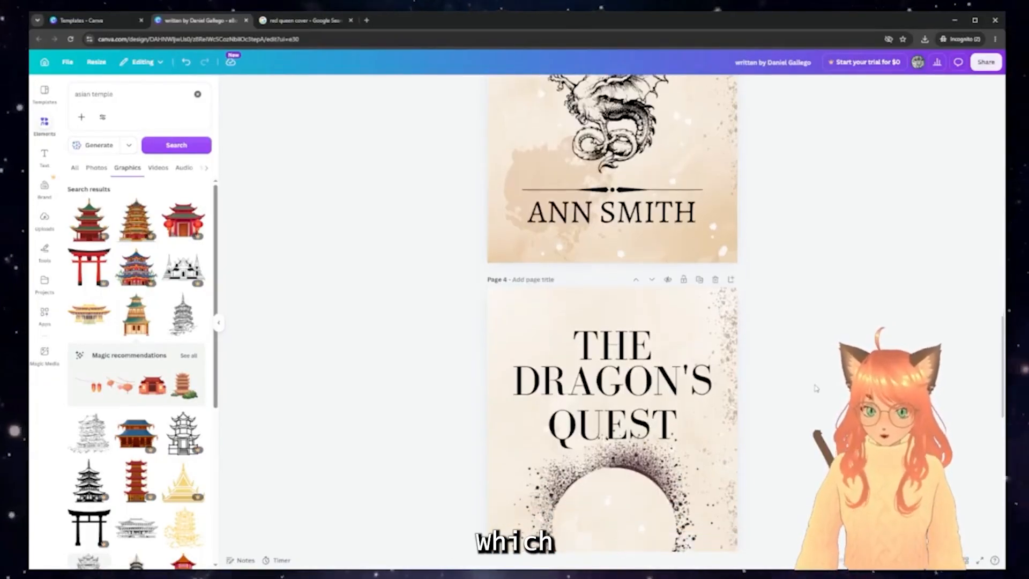
{"action": "scroll", "coordinate": [816, 387], "scroll_direction": "up", "scroll_amount": 15}
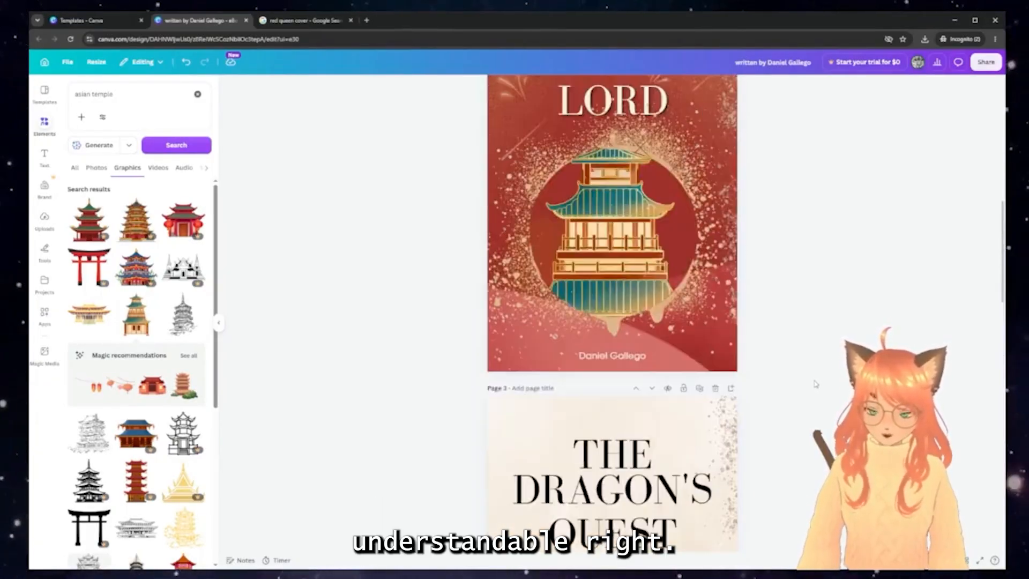
{"action": "scroll", "coordinate": [616, 292], "scroll_direction": "up", "scroll_amount": 6}
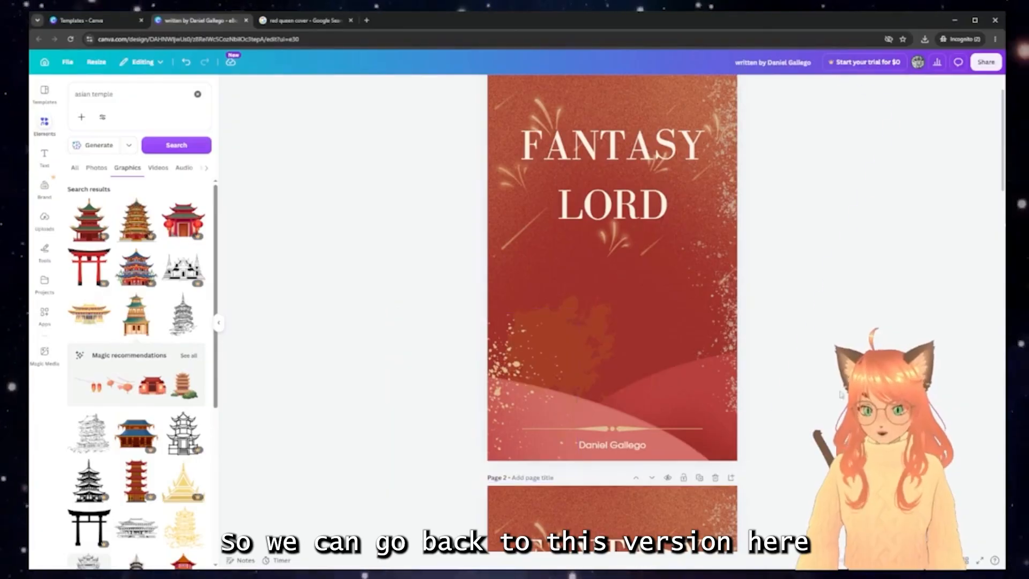
{"action": "scroll", "coordinate": [833, 385], "scroll_direction": "down", "scroll_amount": 12}
{"action": "scroll", "coordinate": [834, 385], "scroll_direction": "down", "scroll_amount": 12}
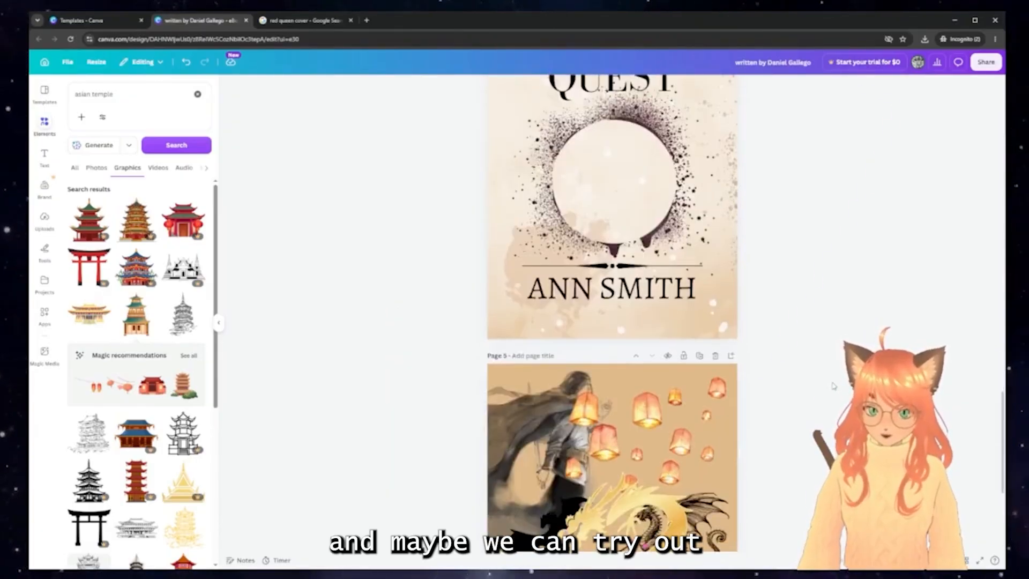
{"action": "left_click", "coordinate": [686, 310]}
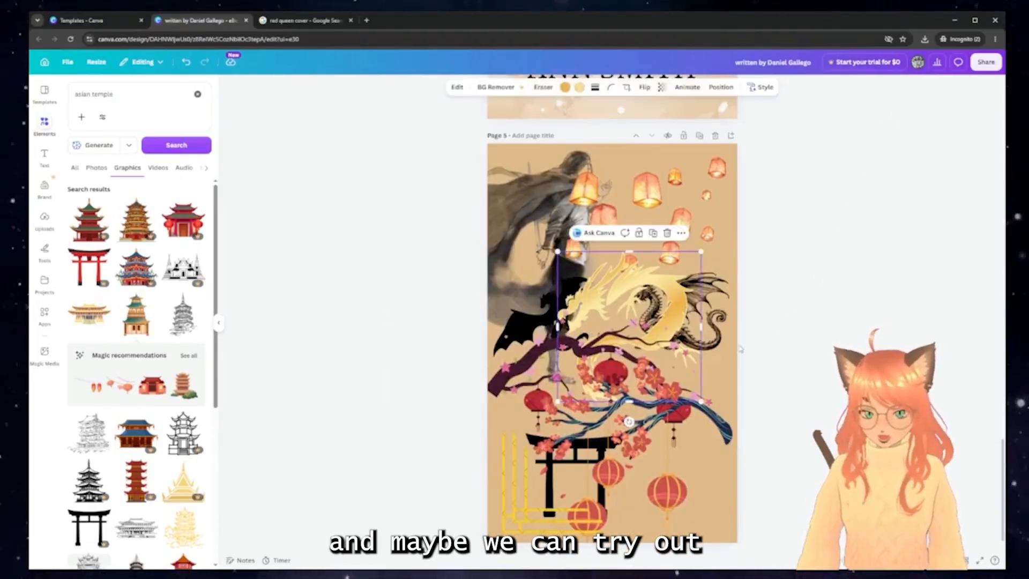
{"action": "scroll", "coordinate": [740, 349], "scroll_direction": "up", "scroll_amount": 2}
{"action": "scroll", "coordinate": [746, 352], "scroll_direction": "up", "scroll_amount": 8}
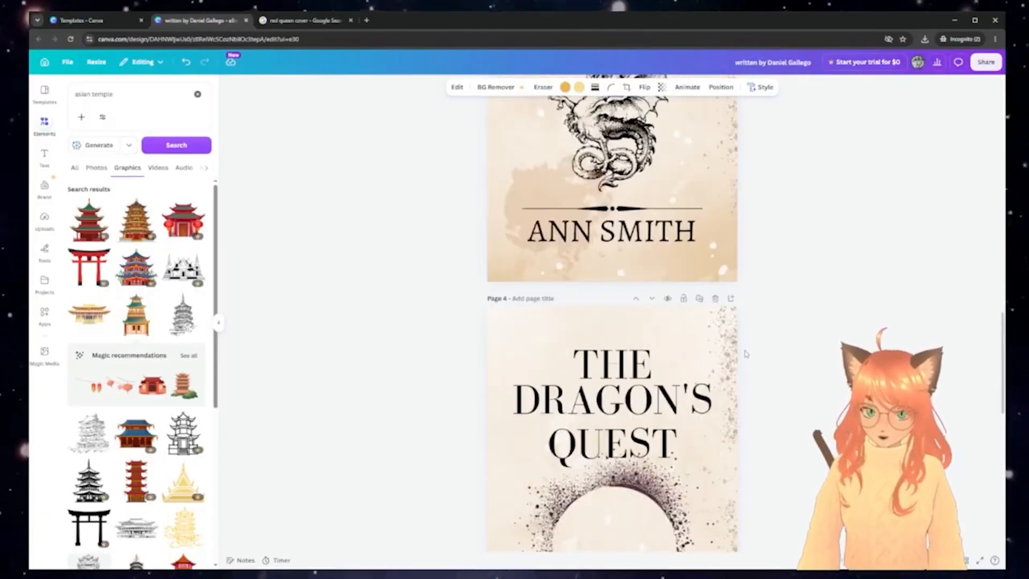
{"action": "scroll", "coordinate": [745, 354], "scroll_direction": "up", "scroll_amount": 20}
{"action": "key", "text": "ctrl+v"}
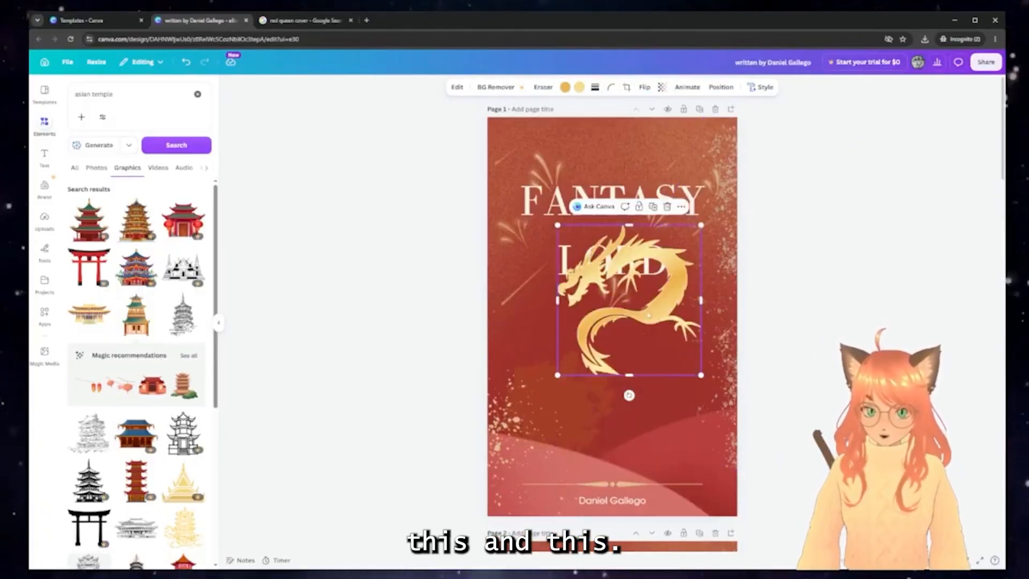
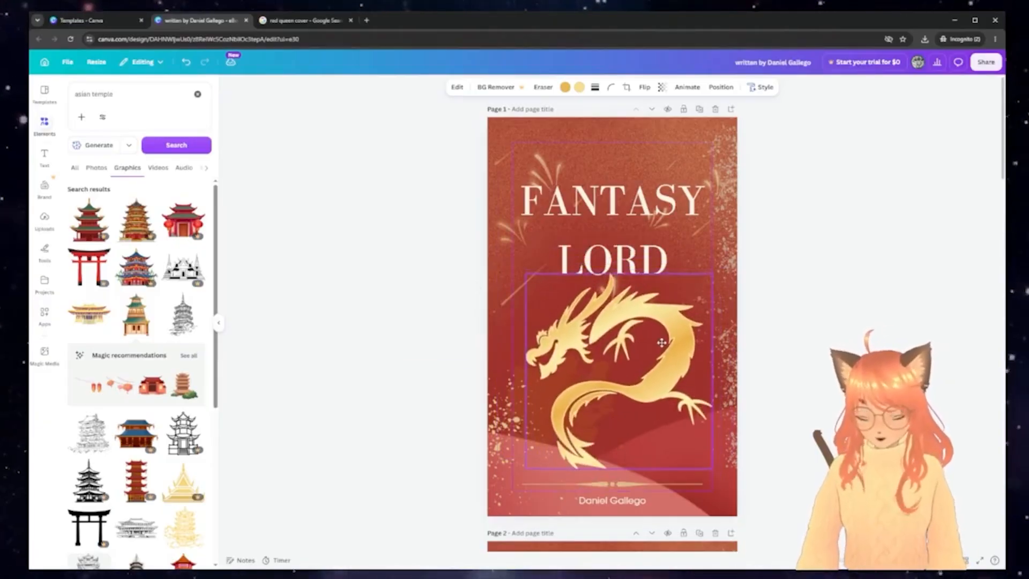
Nudge the FANTASY LORD title slightly higher on the red cover
{"action": "left_click", "coordinate": [839, 292]}
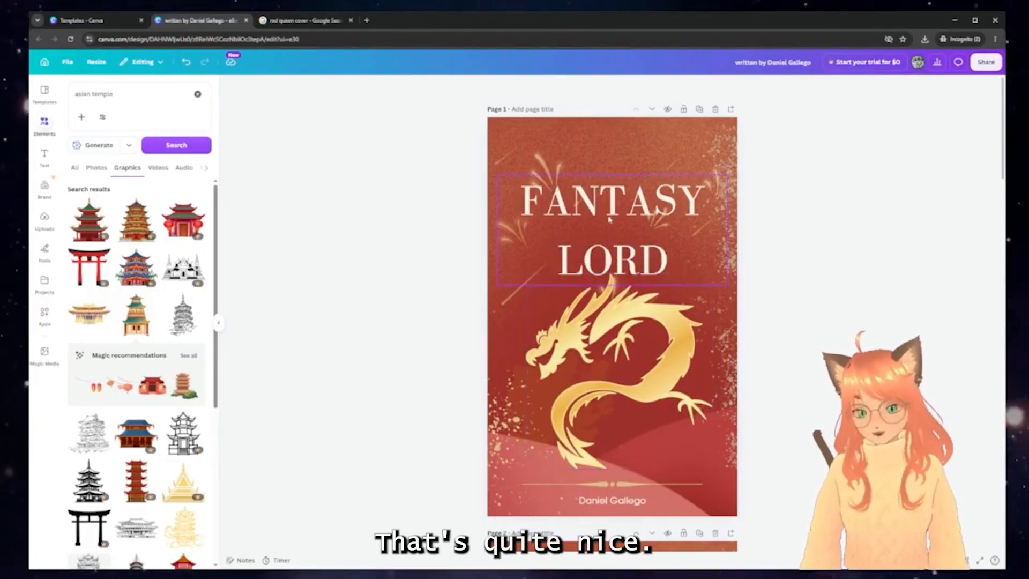
{"action": "mouse_move", "coordinate": [666, 204]}
{"action": "left_mouse_down"}
{"action": "mouse_move", "coordinate": [673, 179]}
{"action": "mouse_move", "coordinate": [673, 193]}
{"action": "left_mouse_up"}
{"action": "left_click", "coordinate": [936, 278]}
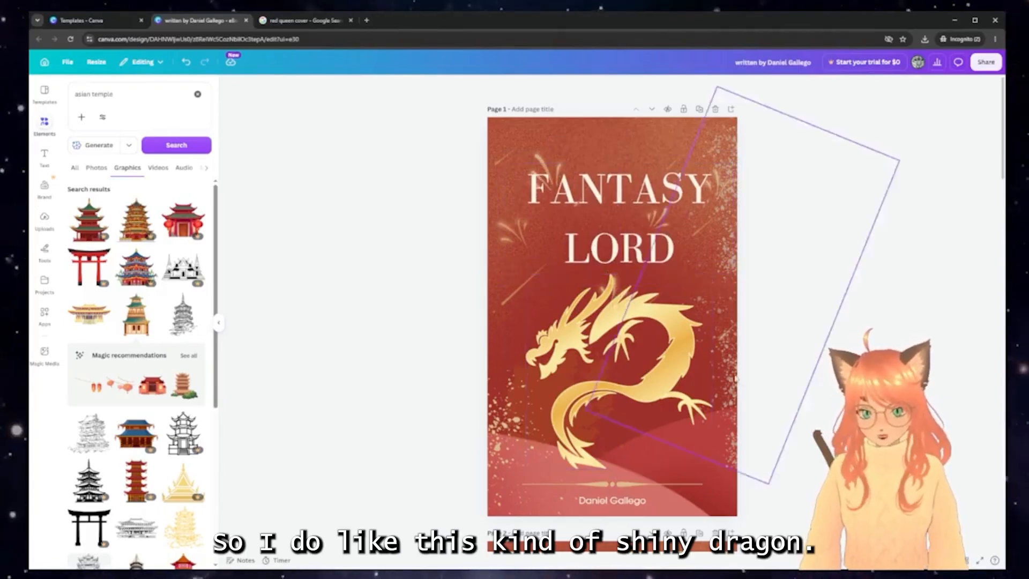
Copy the cherry branch with red lanterns from page 5 and paste it onto page 1
{"action": "scroll", "coordinate": [533, 340], "scroll_direction": "down", "scroll_amount": 20}
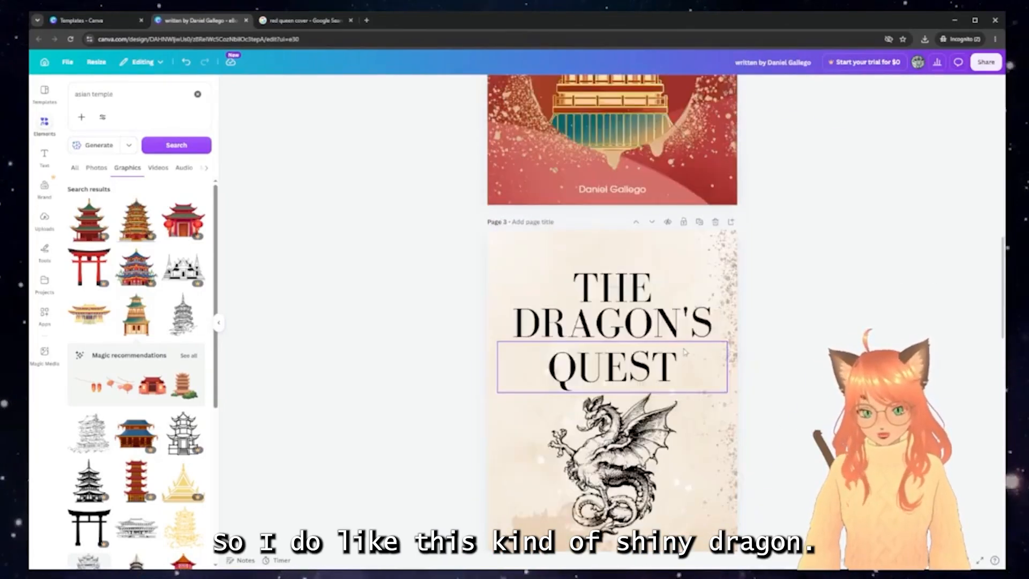
{"action": "scroll", "coordinate": [683, 392], "scroll_direction": "down", "scroll_amount": 2}
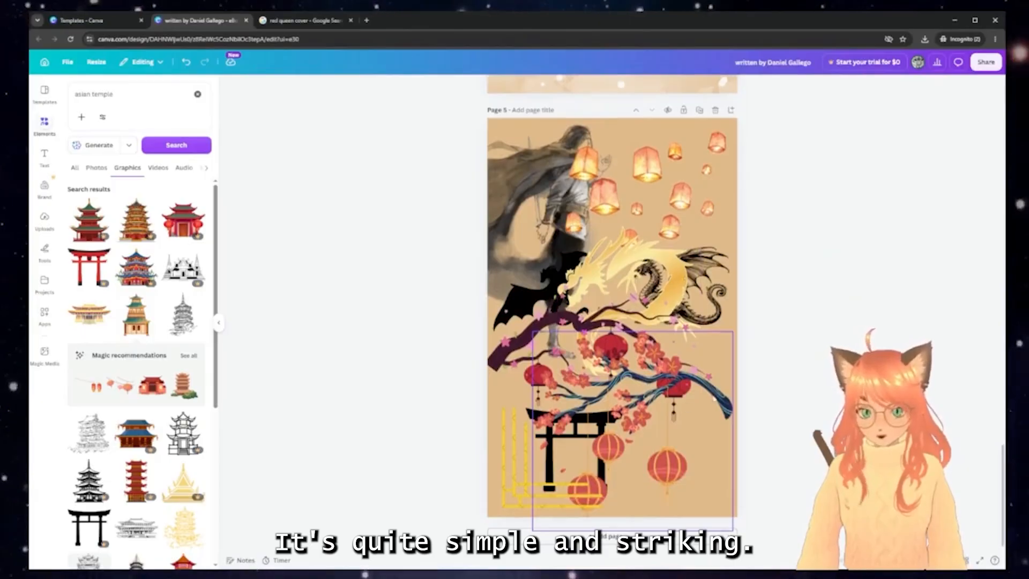
{"action": "left_click", "coordinate": [715, 398]}
{"action": "scroll", "coordinate": [713, 395], "scroll_direction": "up", "scroll_amount": 20}
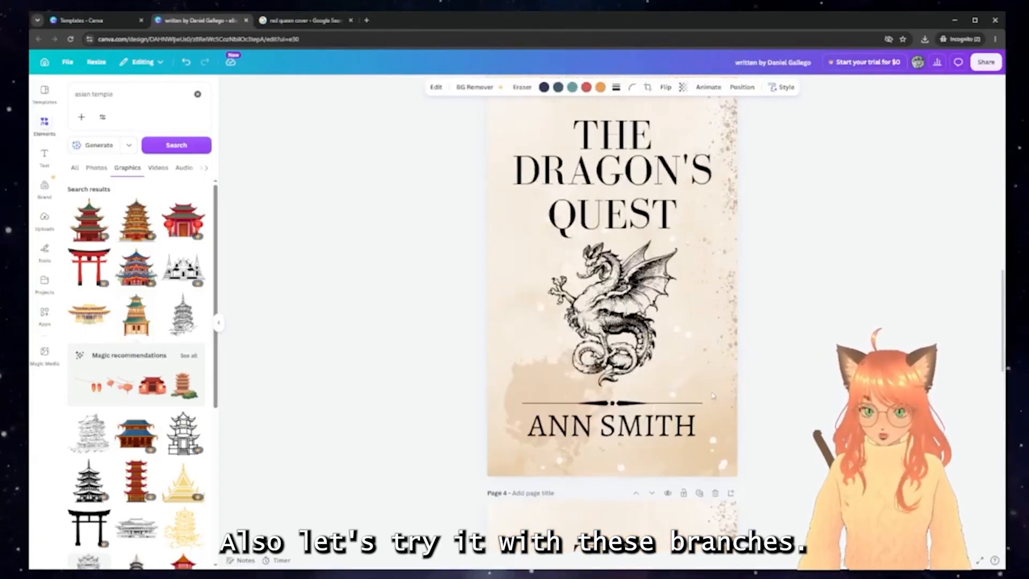
{"action": "scroll", "coordinate": [713, 396], "scroll_direction": "up", "scroll_amount": 15}
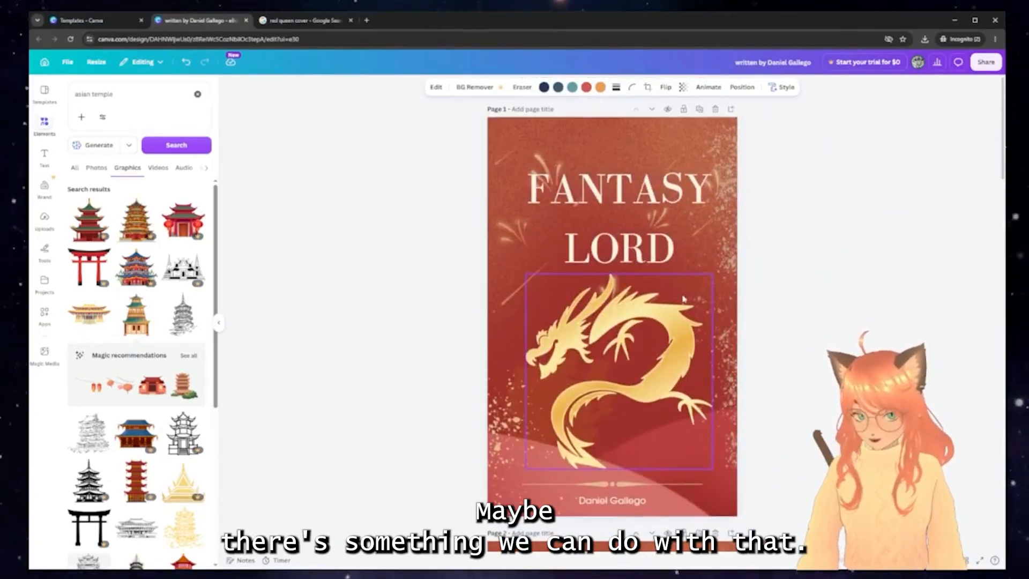
{"action": "key", "text": "ctrl+v"}
Move the lantern branch to the cover top and bring the FANTASY LORD title to front
{"action": "left_click_drag", "start_coordinate": [703, 390], "coordinate": [739, 186]}
{"action": "left_click_drag", "start_coordinate": [550, 190], "coordinate": [550, 221]}
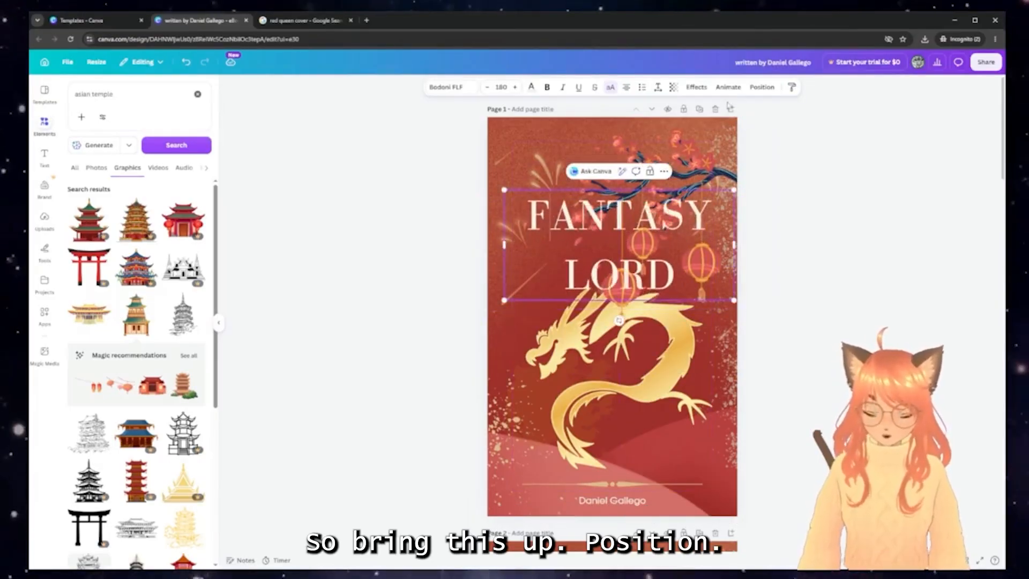
{"action": "left_click", "coordinate": [761, 87]}
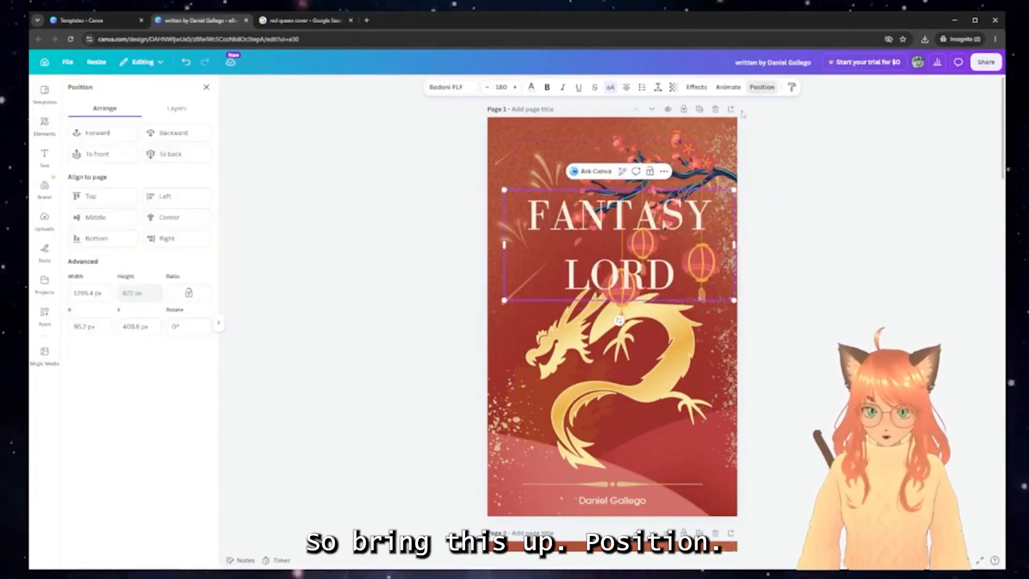
{"action": "left_click", "coordinate": [117, 131]}
Lower the gold dragon, shift the branch slightly left, and drop the title lower
{"action": "left_click_drag", "start_coordinate": [646, 383], "coordinate": [635, 430]}
{"action": "left_click_drag", "start_coordinate": [667, 173], "coordinate": [662, 170]}
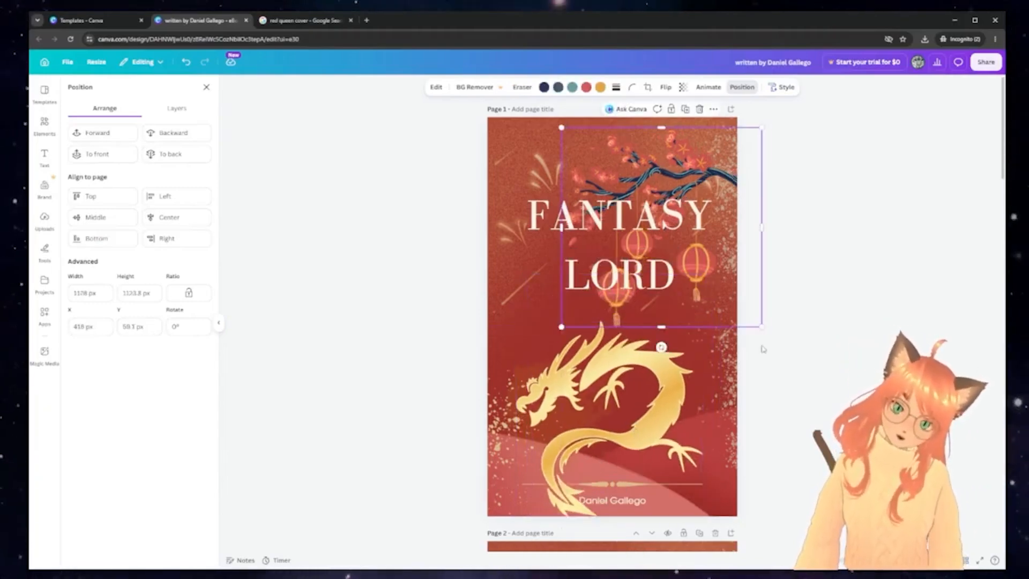
{"action": "left_click", "coordinate": [717, 372]}
{"action": "left_click", "coordinate": [556, 206]}
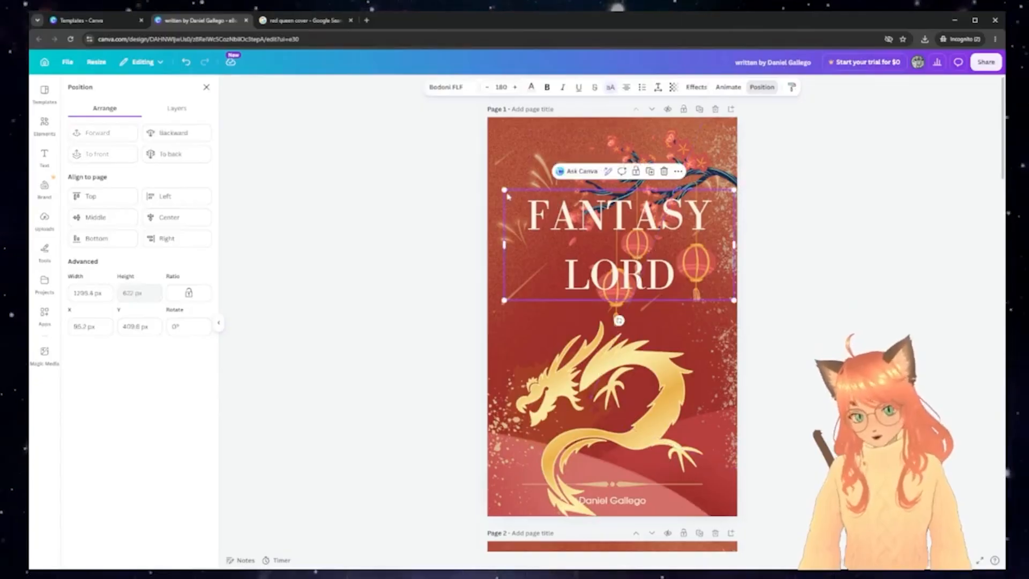
{"action": "left_click_drag", "start_coordinate": [570, 207], "coordinate": [569, 240]}
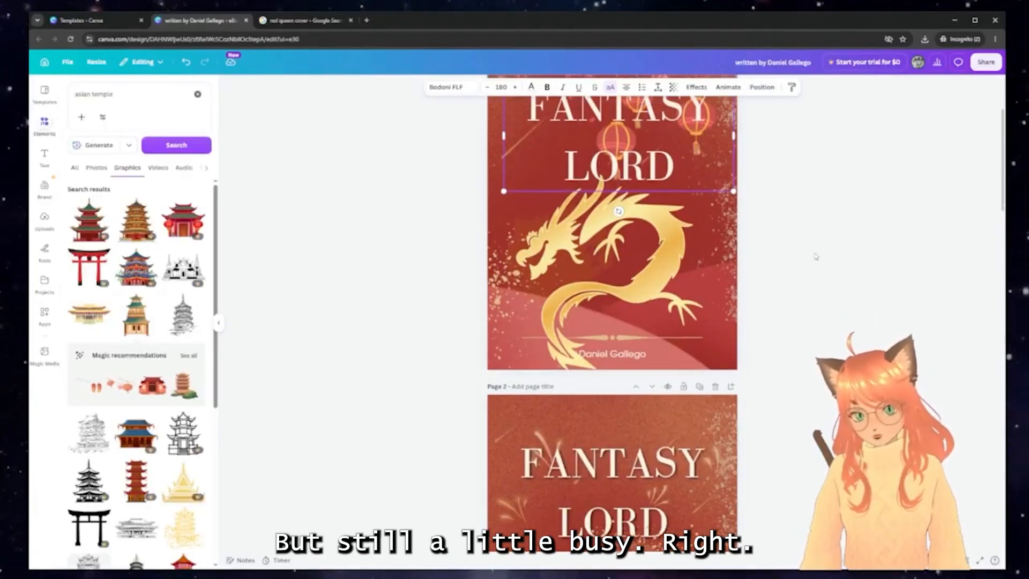
Replace DRAGON'S with FANTASY in the page 3 title, giving FANTASY LORD, and reposition it
{"action": "scroll", "coordinate": [774, 337], "scroll_direction": "down", "scroll_amount": 20}
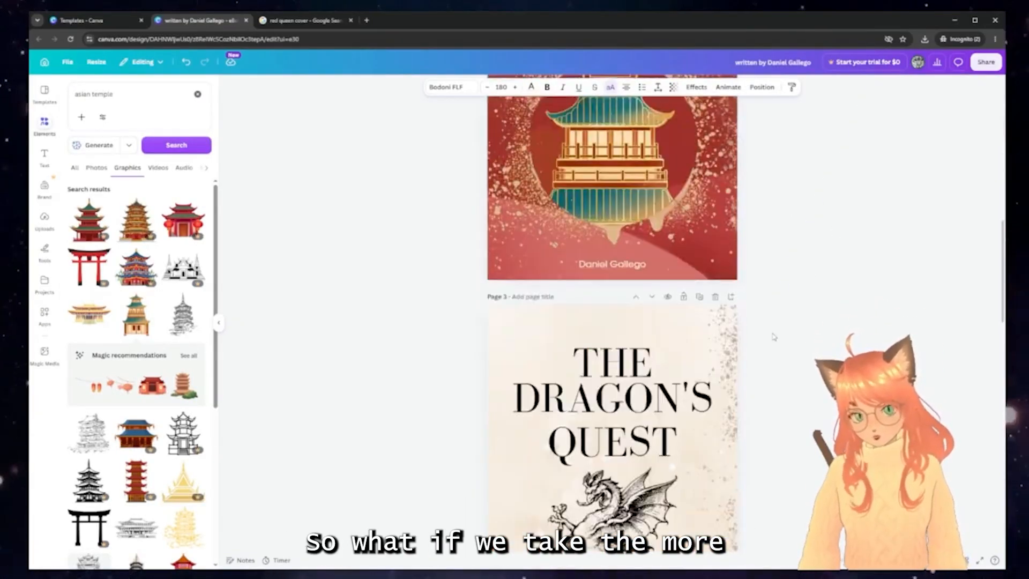
{"action": "scroll", "coordinate": [773, 337], "scroll_direction": "down", "scroll_amount": 20}
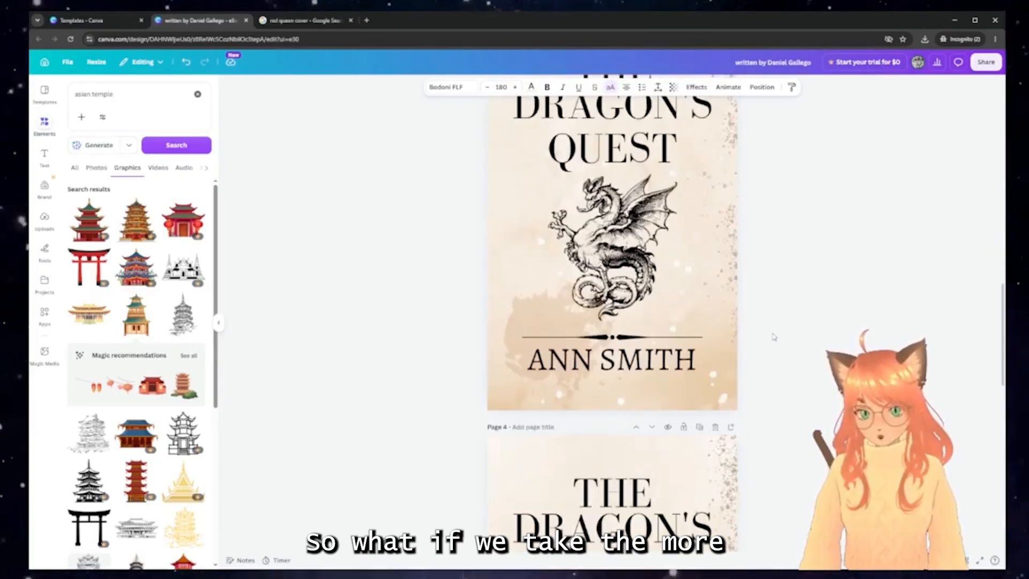
{"action": "scroll", "coordinate": [774, 337], "scroll_direction": "down", "scroll_amount": 3}
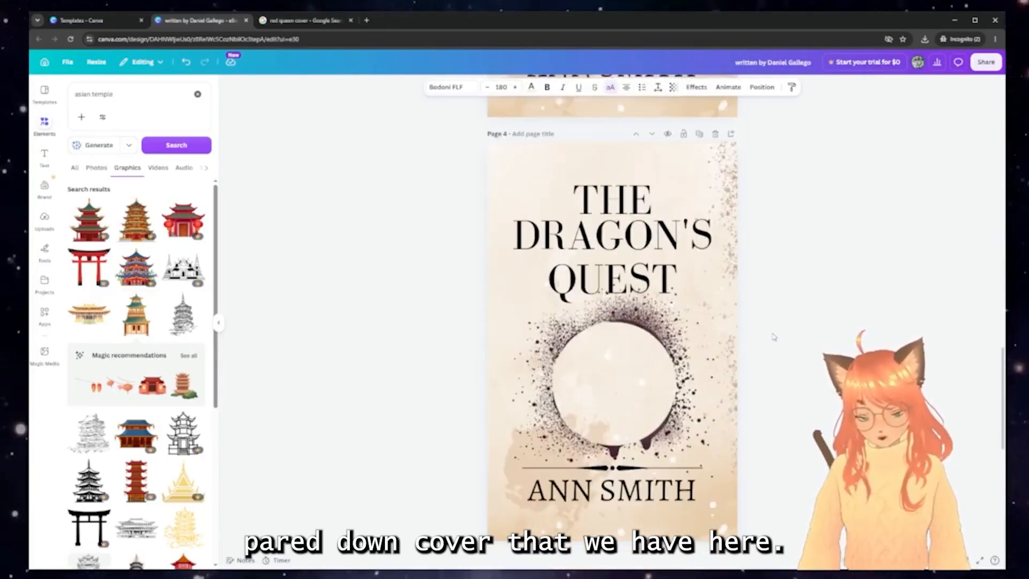
{"action": "scroll", "coordinate": [640, 356], "scroll_direction": "up", "scroll_amount": 10}
{"action": "scroll", "coordinate": [640, 356], "scroll_direction": "down", "scroll_amount": 2}
{"action": "left_click", "coordinate": [635, 322]}
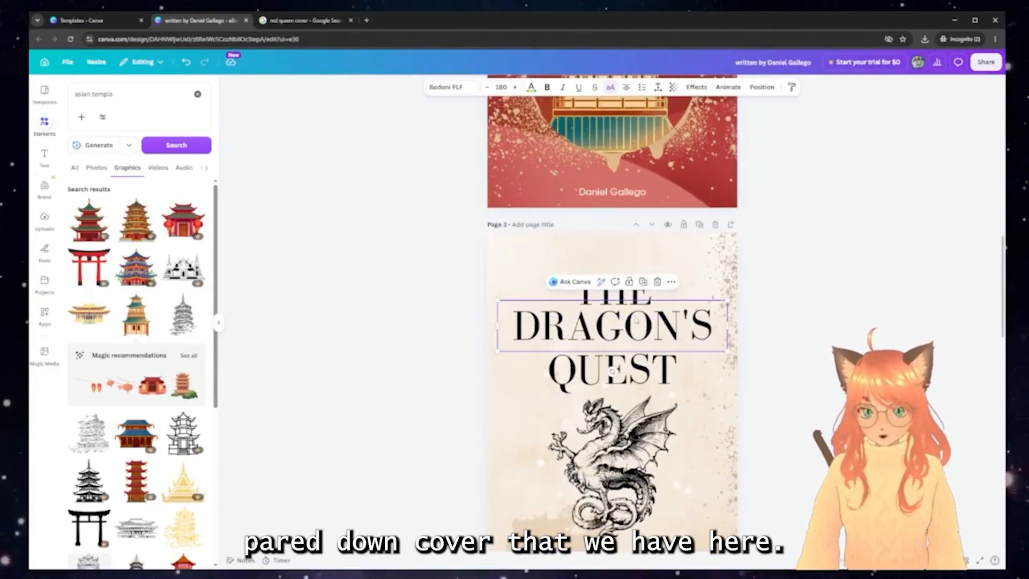
{"action": "double_click", "coordinate": [635, 317]}
{"action": "type", "text": "FANTAS"}
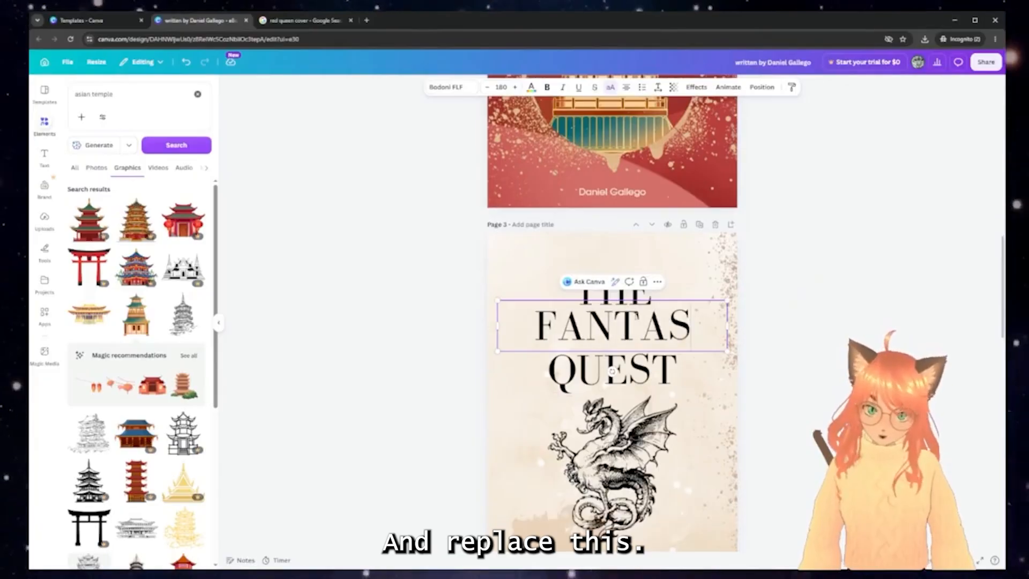
{"action": "type", "text": "Y"}
{"action": "key", "text": "Return"}
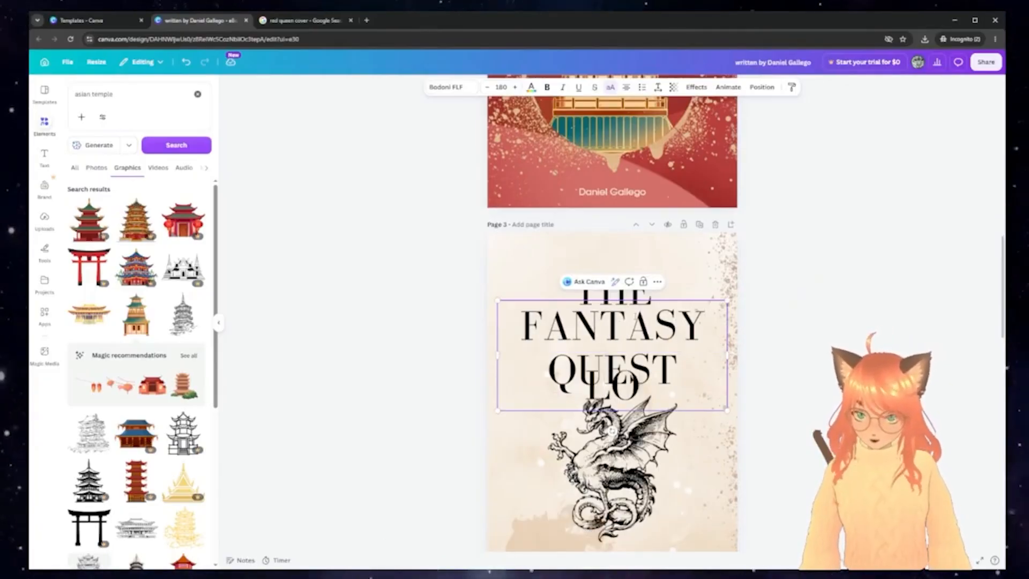
{"action": "left_click", "coordinate": [743, 358]}
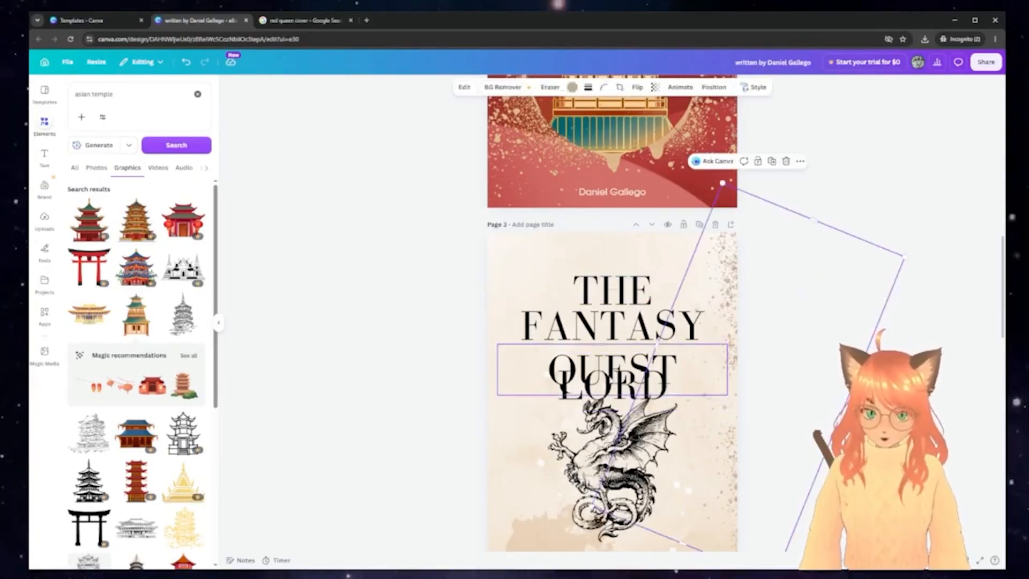
{"action": "left_click_drag", "start_coordinate": [609, 330], "coordinate": [638, 306]}
Delete the leftover QUEST and THE words and the dragon illustration from page 3
{"action": "left_click", "coordinate": [610, 378]}
{"action": "key", "text": "Delete"}
{"action": "left_click", "coordinate": [612, 290]}
{"action": "key", "text": "Delete"}
{"action": "left_click", "coordinate": [638, 457]}
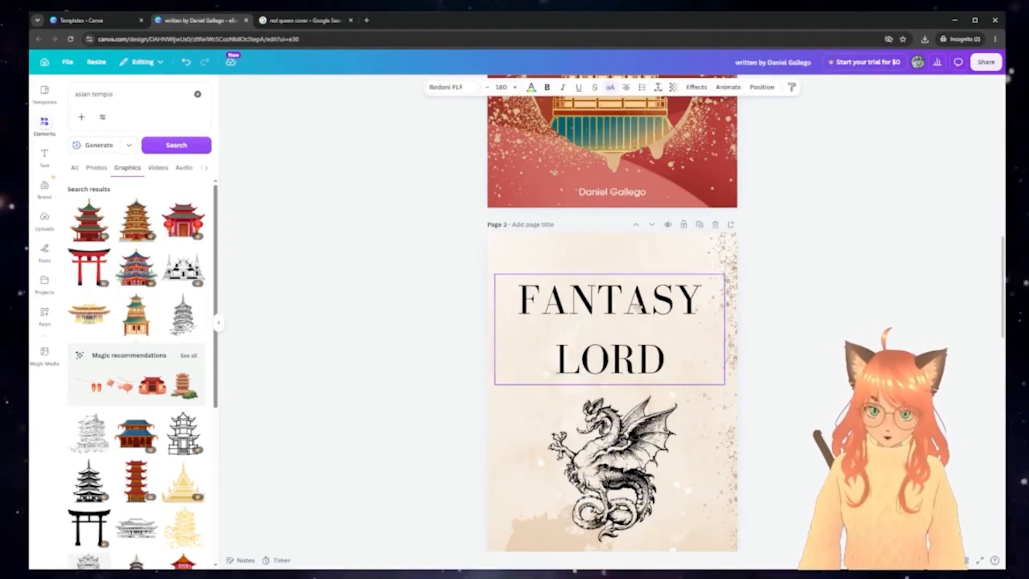
{"action": "left_click", "coordinate": [612, 406]}
{"action": "key", "text": "Delete"}
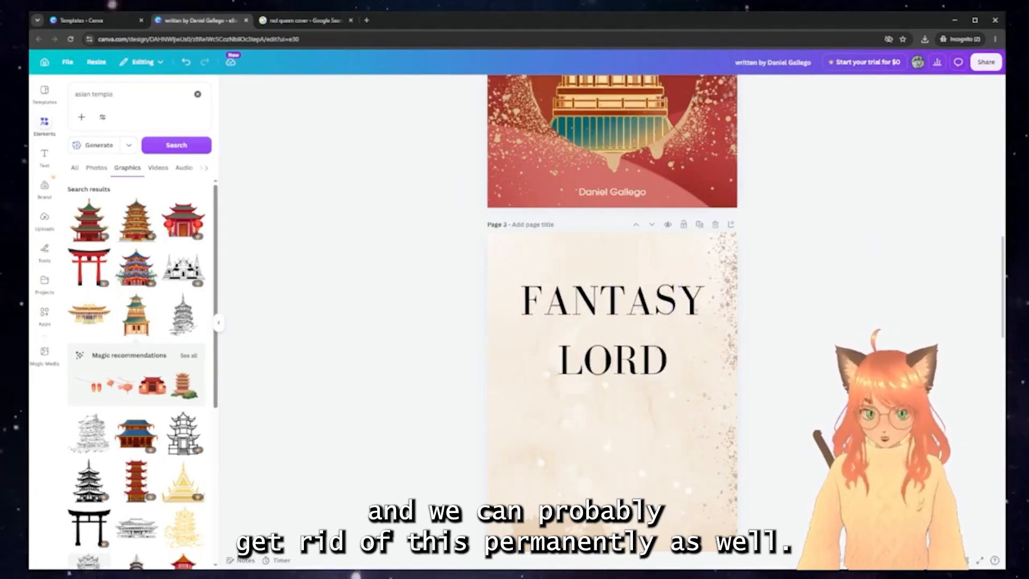
{"action": "scroll", "coordinate": [829, 367], "scroll_direction": "up", "scroll_amount": 7}
{"action": "scroll", "coordinate": [830, 367], "scroll_direction": "up", "scroll_amount": 5}
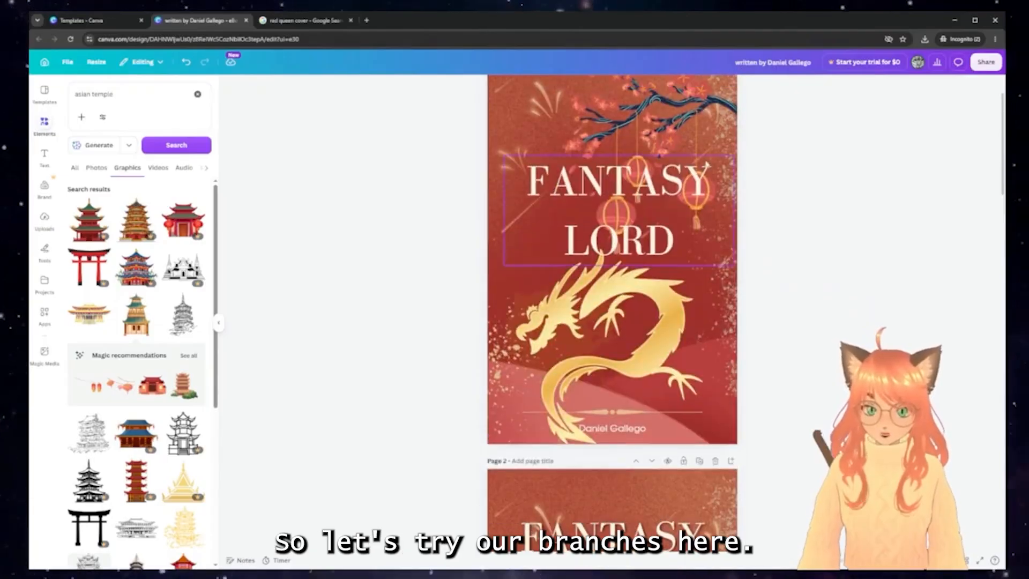
Paste the cherry branch onto the beige cover, mirror it horizontally, and place it top-left
{"action": "left_click", "coordinate": [692, 126]}
{"action": "scroll", "coordinate": [653, 366], "scroll_direction": "down", "scroll_amount": 9}
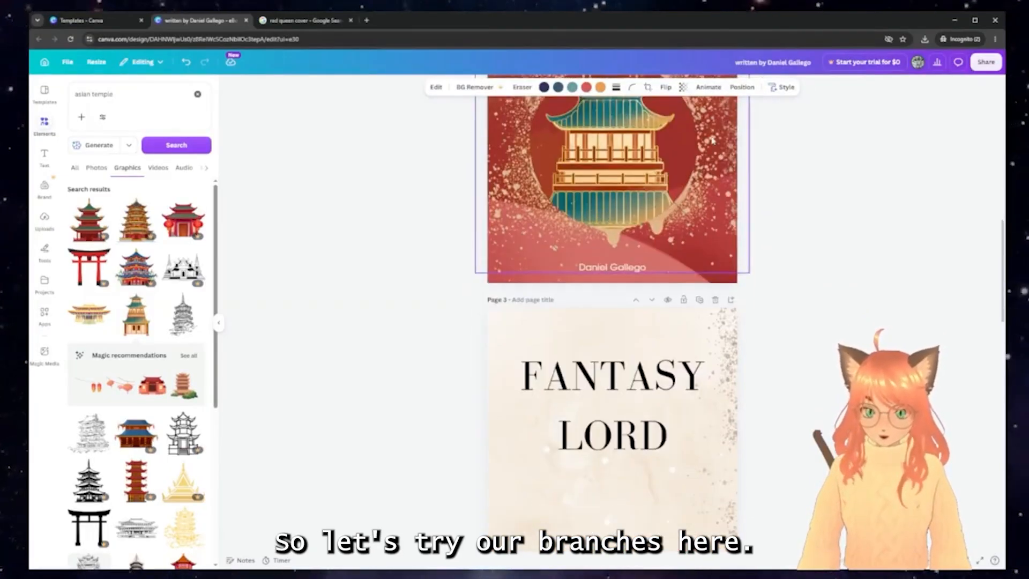
{"action": "key", "text": "ctrl+v"}
{"action": "mouse_move", "coordinate": [678, 217]}
{"action": "left_mouse_down"}
{"action": "mouse_move", "coordinate": [656, 192]}
{"action": "mouse_move", "coordinate": [674, 213]}
{"action": "mouse_move", "coordinate": [651, 209]}
{"action": "mouse_move", "coordinate": [664, 210]}
{"action": "mouse_move", "coordinate": [655, 210]}
{"action": "mouse_move", "coordinate": [669, 240]}
{"action": "mouse_move", "coordinate": [669, 223]}
{"action": "left_mouse_up"}
{"action": "left_click", "coordinate": [663, 88]}
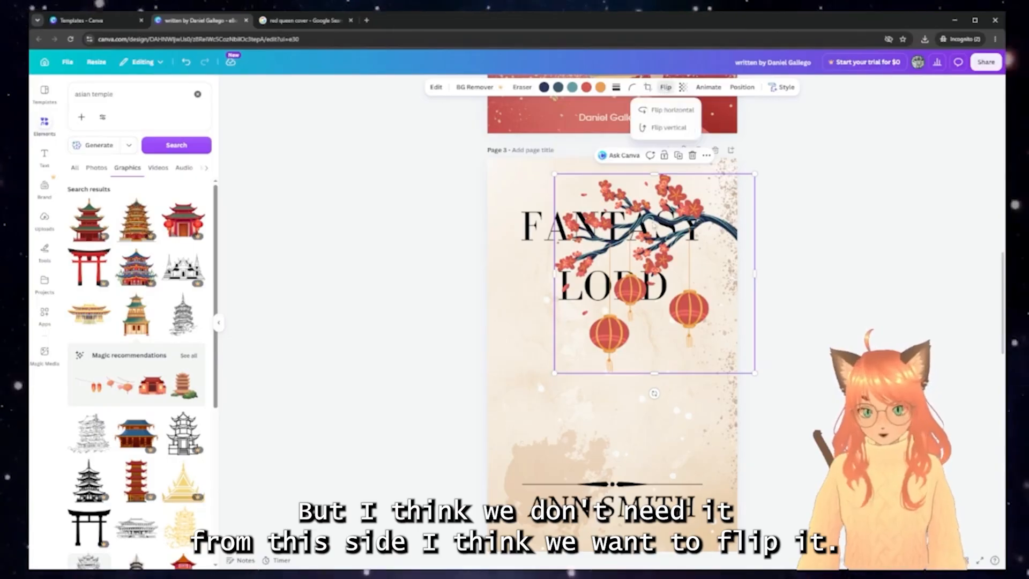
{"action": "left_click", "coordinate": [657, 111]}
{"action": "left_click_drag", "start_coordinate": [630, 246], "coordinate": [598, 227]}
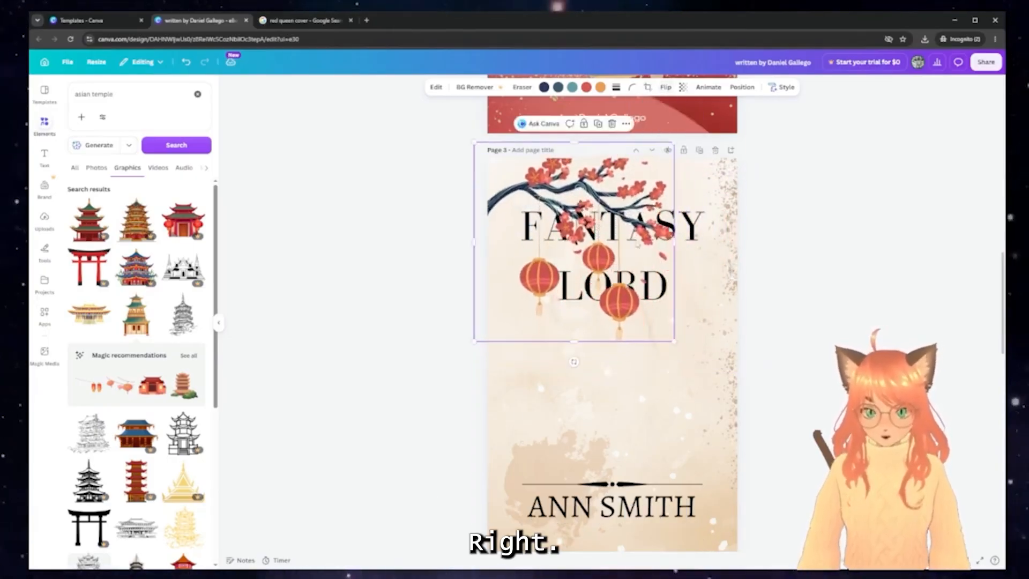
Bring the FANTASY LORD title to front and move it down above the author name
{"action": "left_click", "coordinate": [693, 231]}
{"action": "left_click_drag", "start_coordinate": [693, 231], "coordinate": [696, 259]}
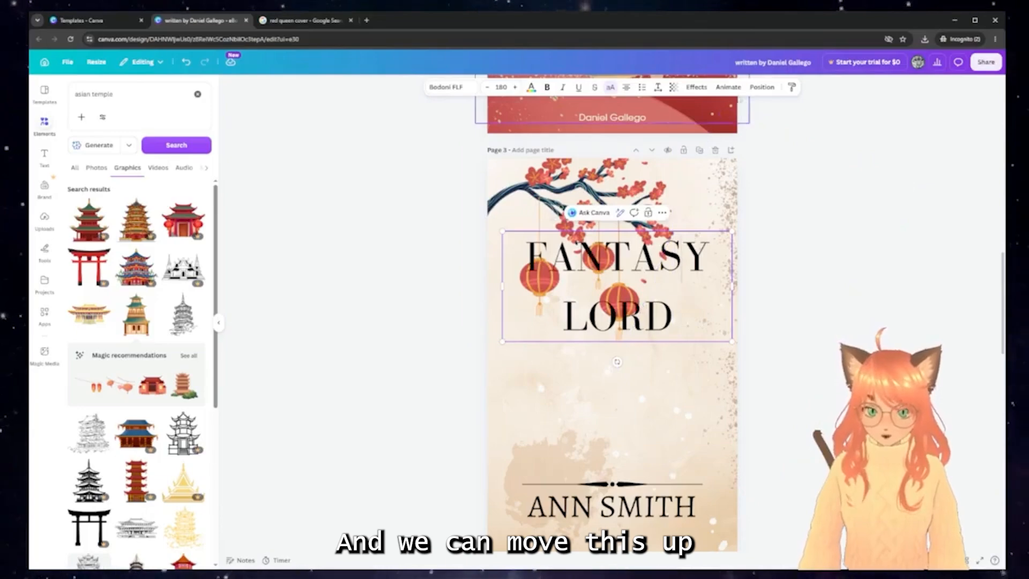
{"action": "left_click", "coordinate": [762, 87]}
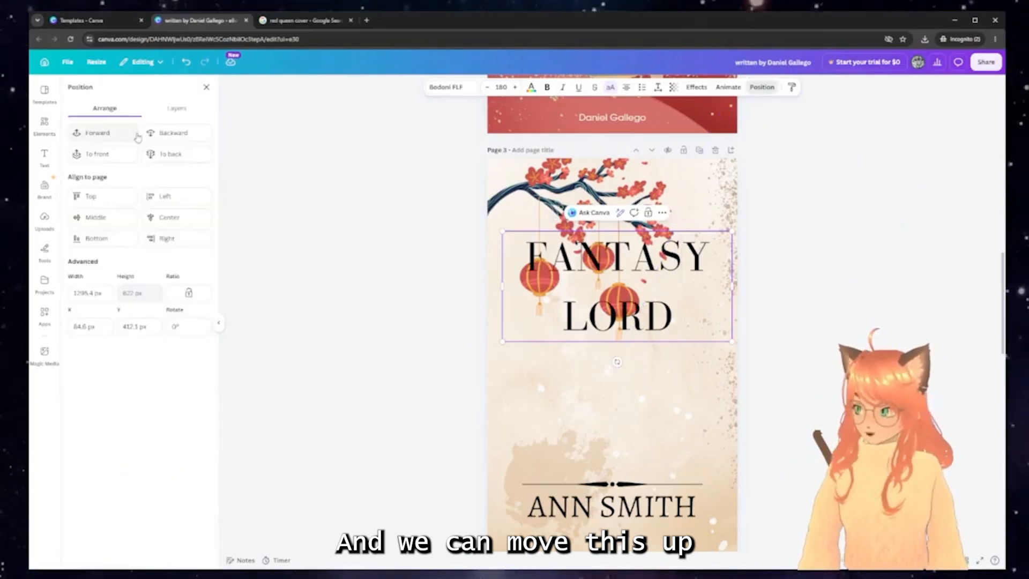
{"action": "left_click", "coordinate": [110, 135]}
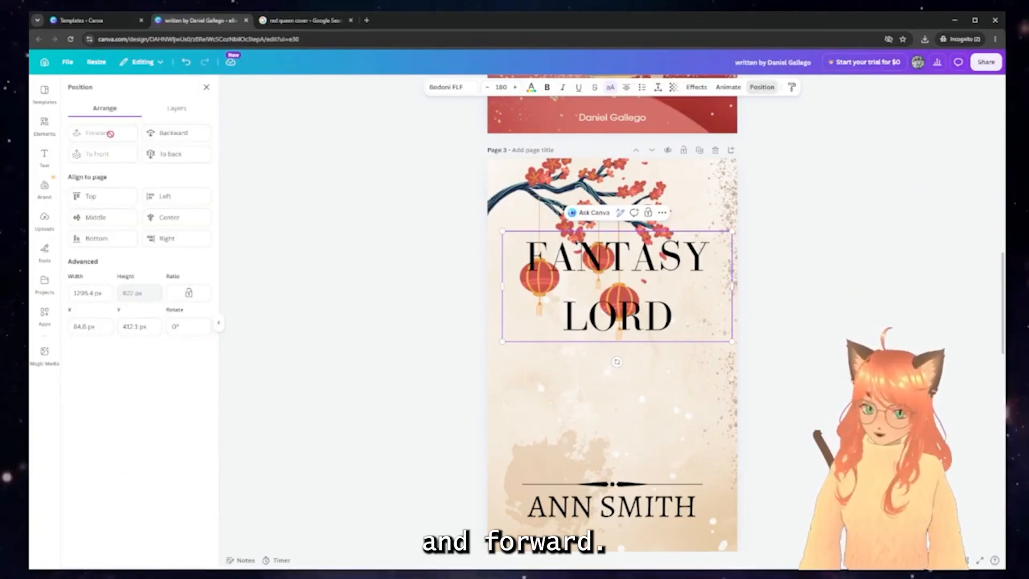
{"action": "left_click", "coordinate": [859, 282]}
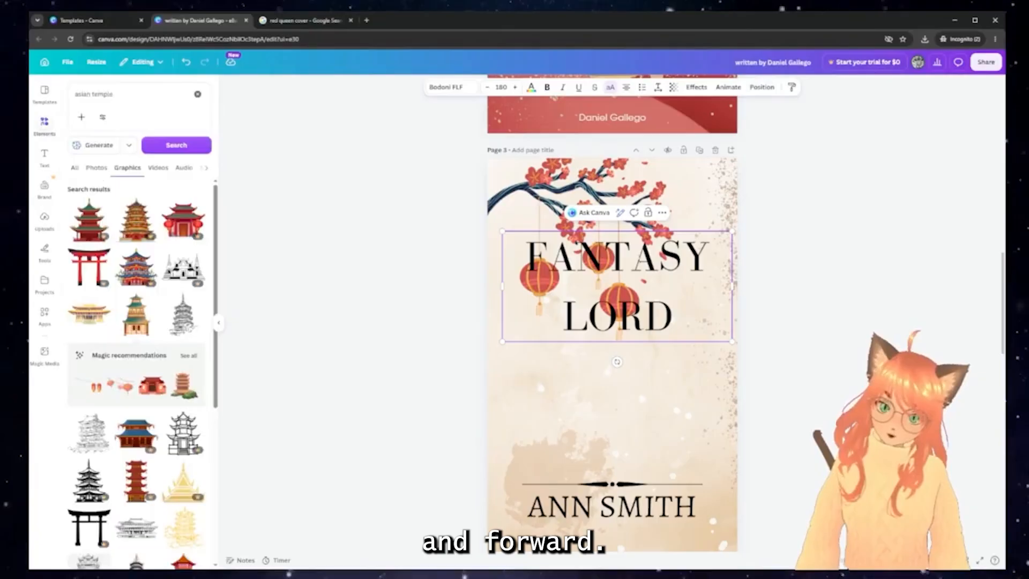
{"action": "left_click", "coordinate": [772, 269]}
{"action": "left_click_drag", "start_coordinate": [634, 316], "coordinate": [632, 437]}
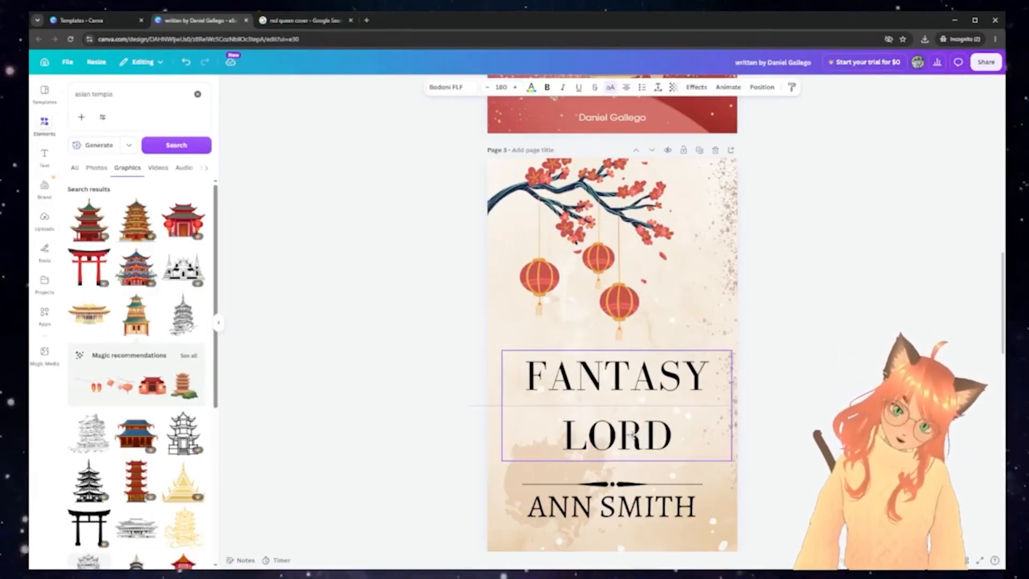
Shrink the author name to 70.2 and centre it beneath the divider
{"action": "left_click", "coordinate": [627, 503]}
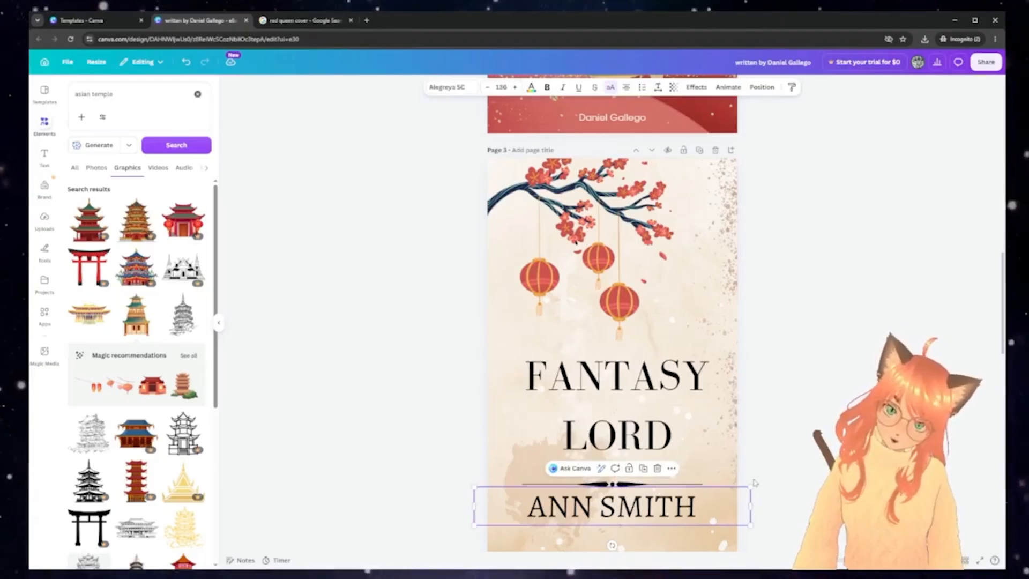
{"action": "left_click_drag", "start_coordinate": [750, 487], "coordinate": [617, 505]}
{"action": "left_click_drag", "start_coordinate": [558, 517], "coordinate": [620, 517]}
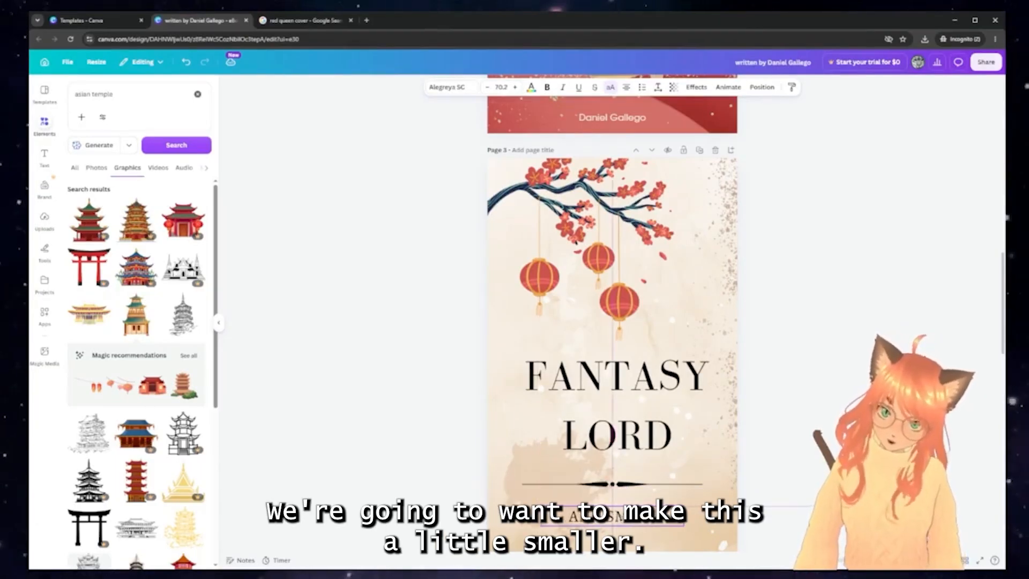
{"action": "left_click", "coordinate": [618, 485]}
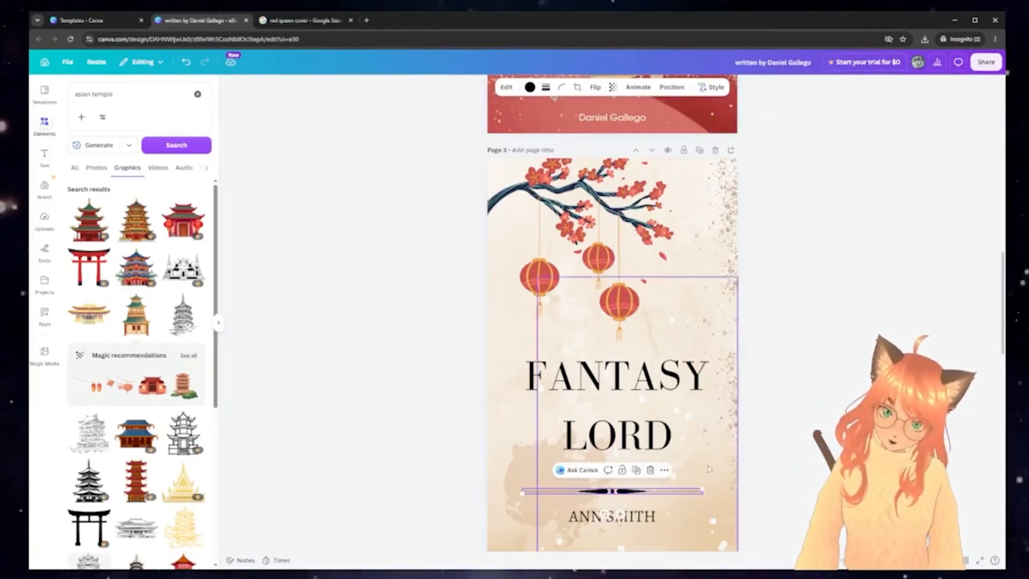
{"action": "left_click", "coordinate": [801, 447]}
{"action": "scroll", "coordinate": [800, 447], "scroll_direction": "up", "scroll_amount": 4}
{"action": "scroll", "coordinate": [800, 447], "scroll_direction": "up", "scroll_amount": 10}
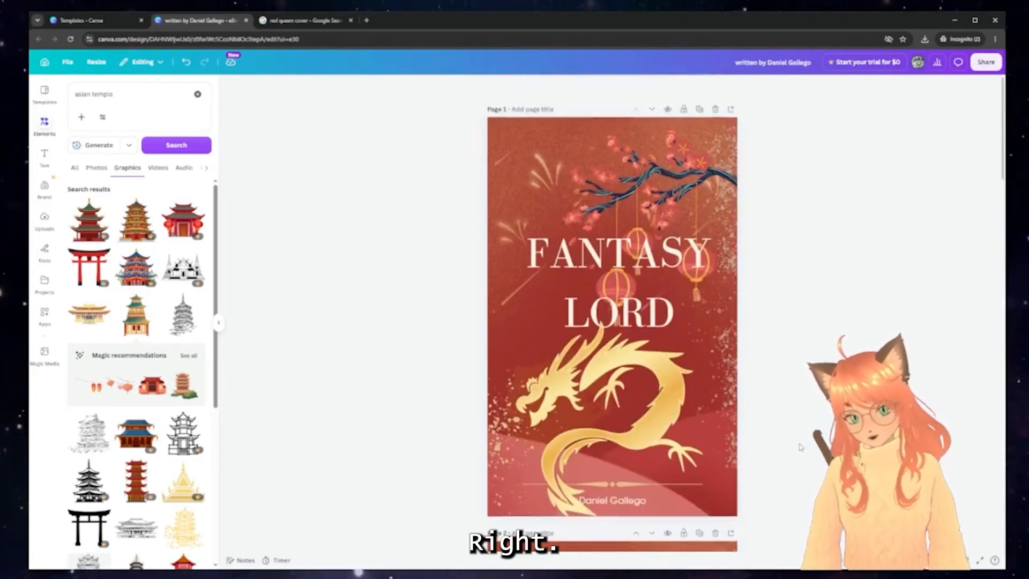
Delete the cherry branch from page 1, raise the FANTASY LORD title, and shrink and lift the gold dragon
{"action": "left_click", "coordinate": [623, 185]}
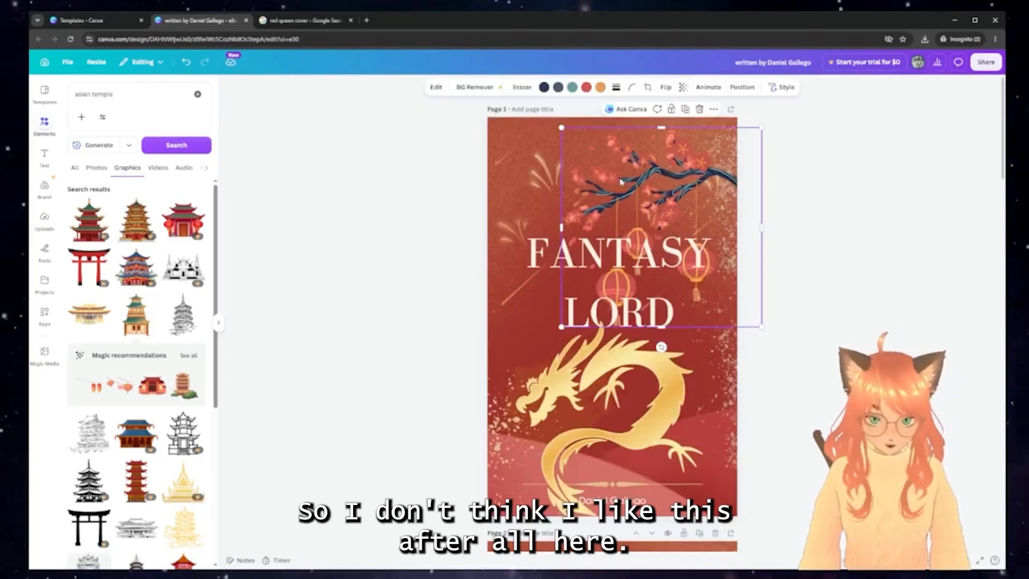
{"action": "key", "text": "Delete"}
{"action": "left_click_drag", "start_coordinate": [653, 224], "coordinate": [653, 160]}
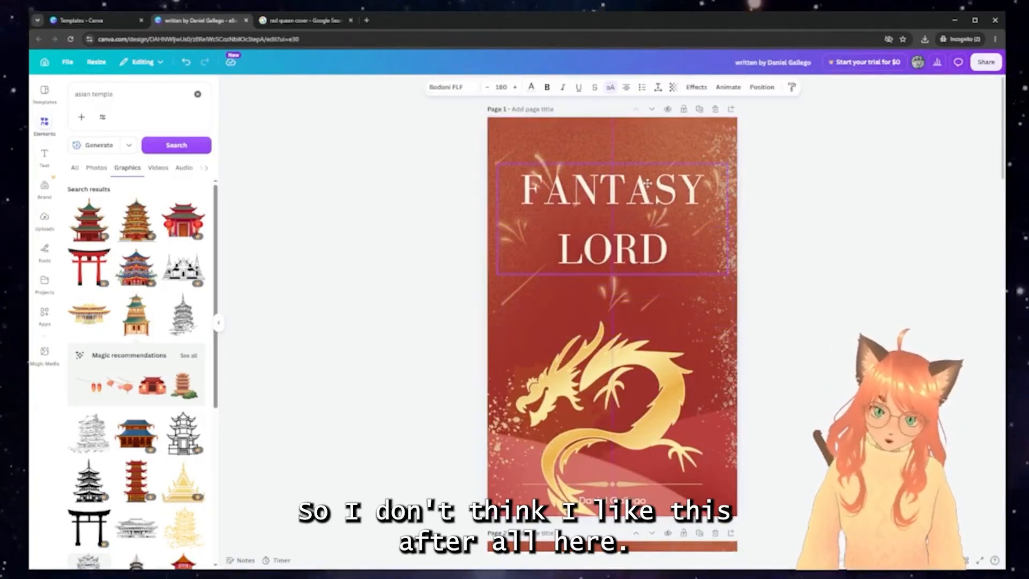
{"action": "left_click", "coordinate": [639, 373]}
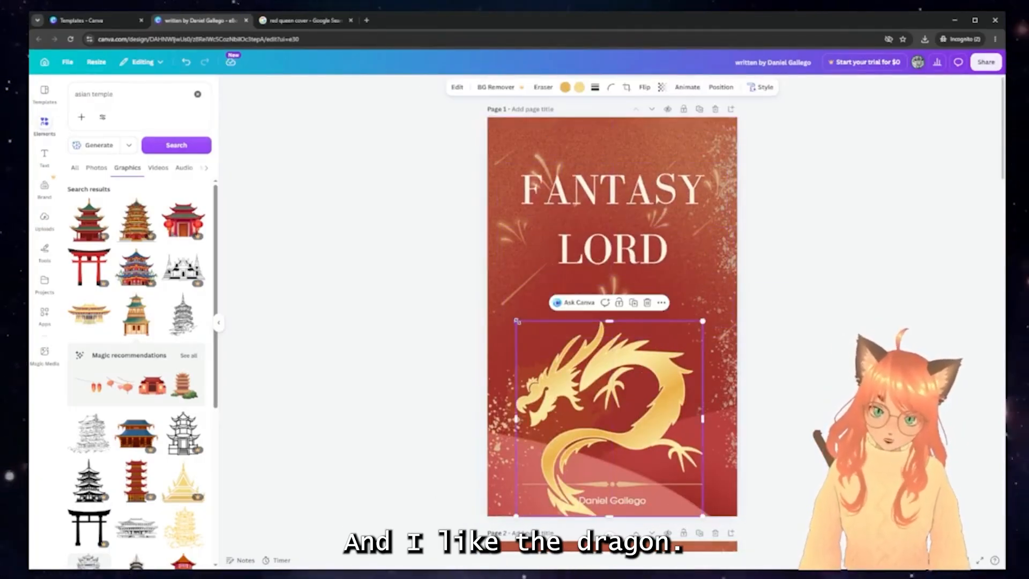
{"action": "left_click_drag", "start_coordinate": [528, 323], "coordinate": [586, 383]}
{"action": "left_click_drag", "start_coordinate": [652, 409], "coordinate": [639, 329]}
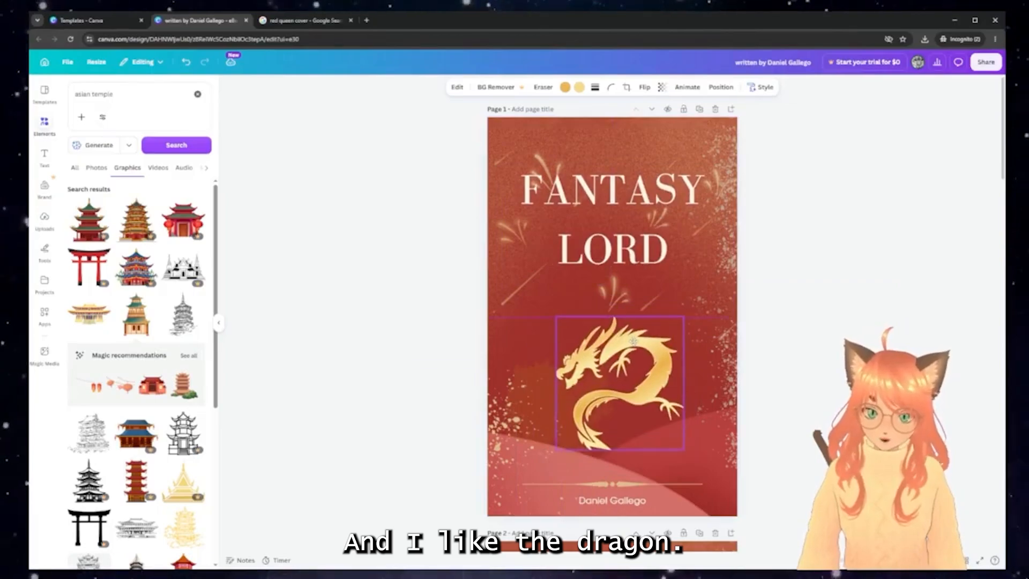
{"action": "scroll", "coordinate": [710, 373], "scroll_direction": "down", "scroll_amount": 15}
{"action": "scroll", "coordinate": [710, 373], "scroll_direction": "down", "scroll_amount": 12}
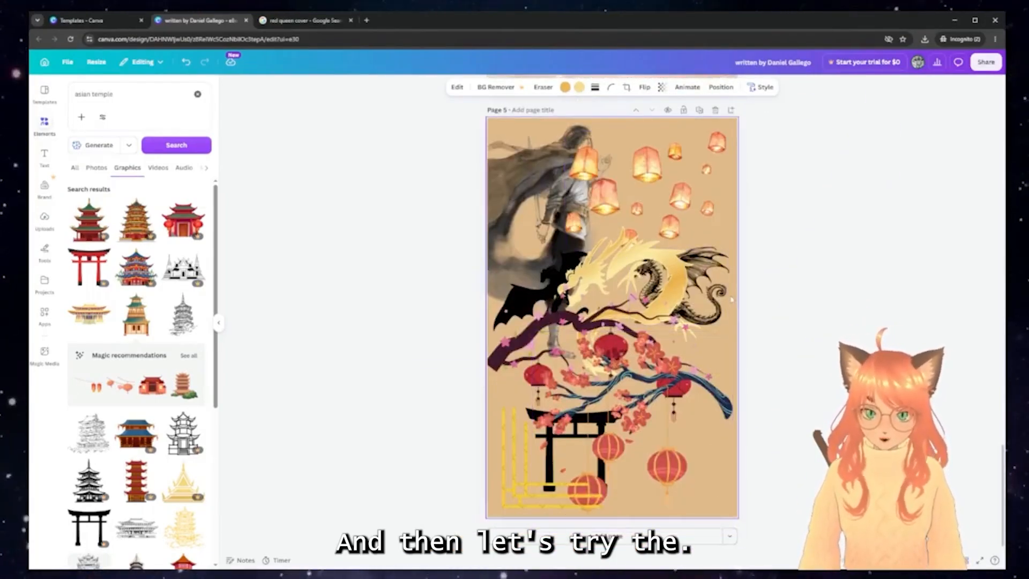
Search graphics for 'asian corner' and add a lattice corner graphic
{"action": "left_click", "coordinate": [518, 465]}
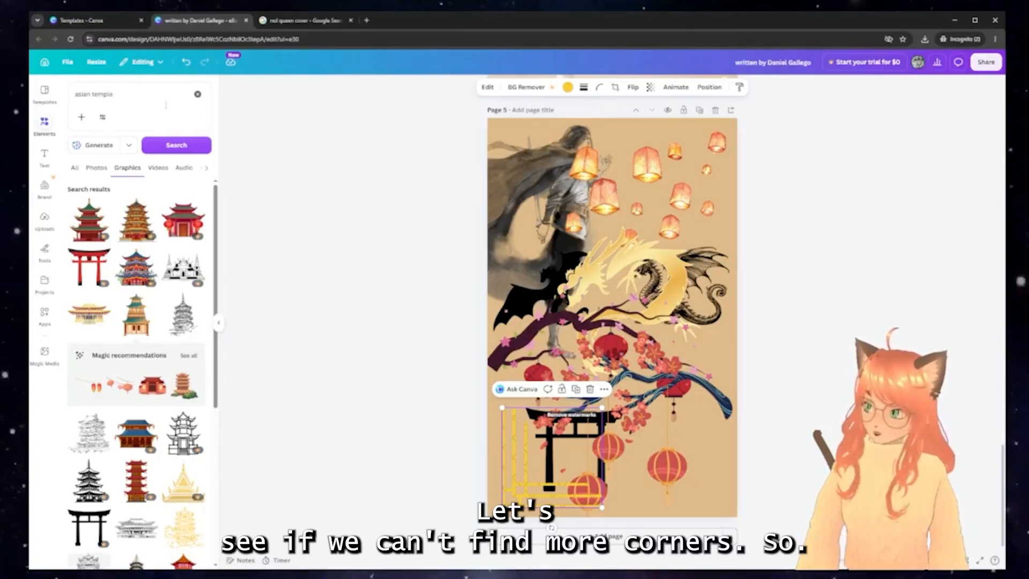
{"action": "left_click", "coordinate": [198, 94]}
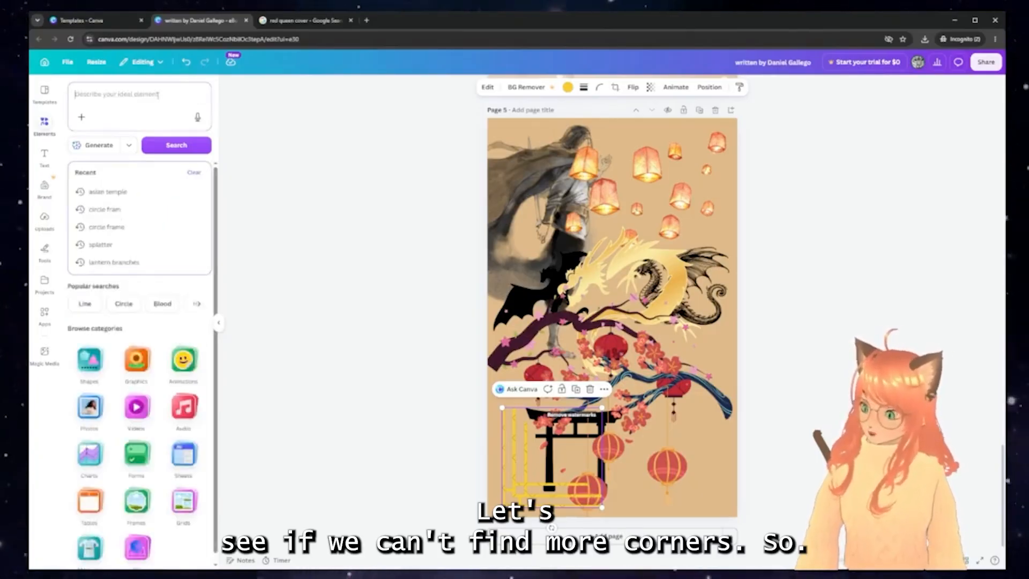
{"action": "type", "text": "asian co"}
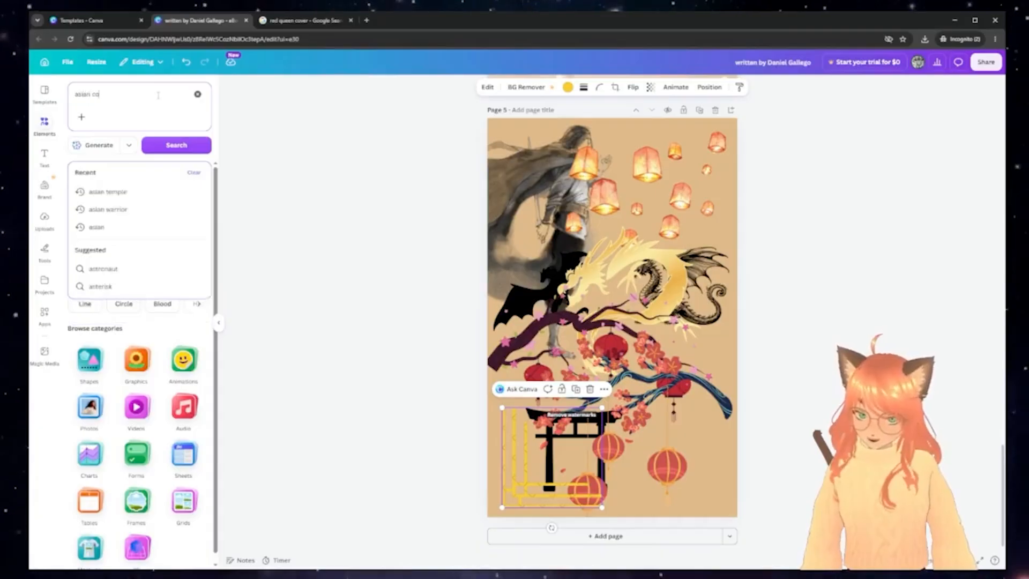
{"action": "type", "text": "rner"}
{"action": "key", "text": "Return"}
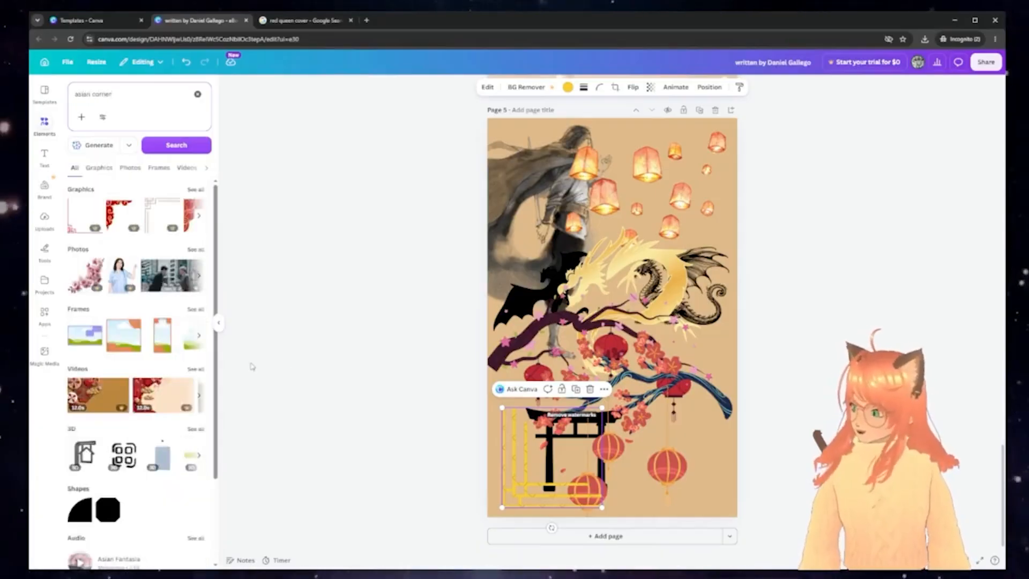
{"action": "left_click", "coordinate": [194, 190]}
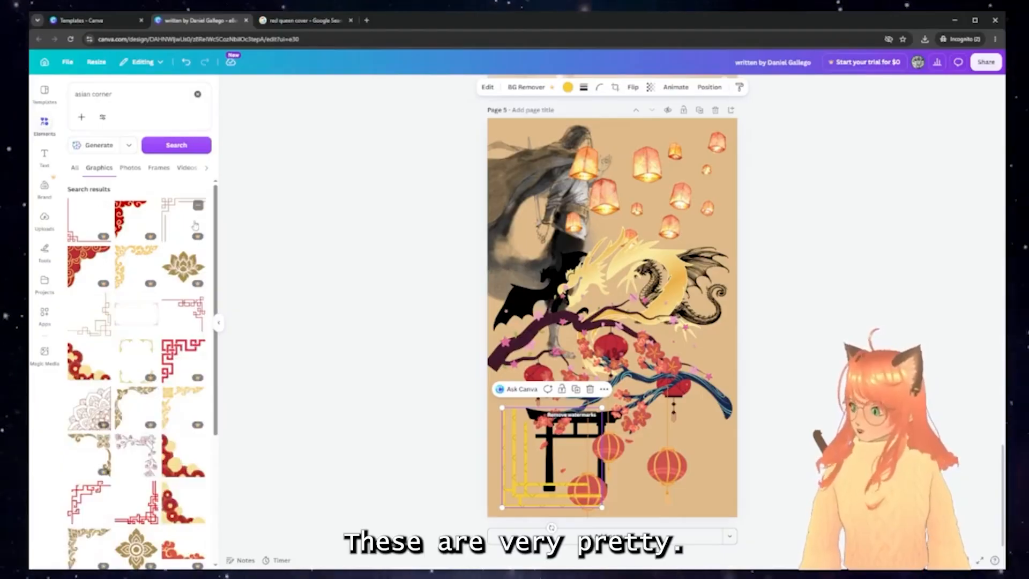
{"action": "left_click", "coordinate": [183, 218]}
{"action": "left_click_drag", "start_coordinate": [558, 259], "coordinate": [554, 255]}
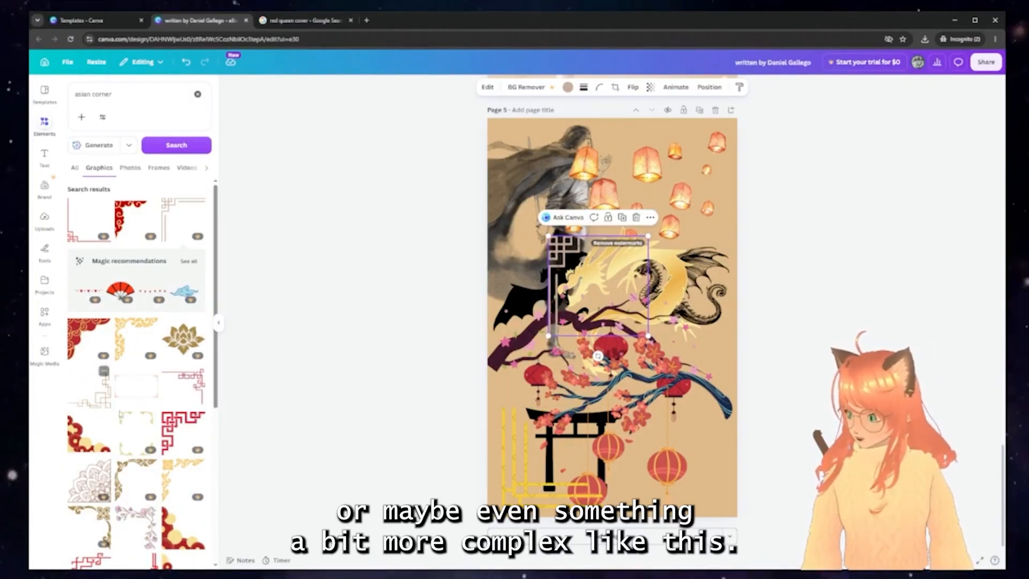
Add a red fret corner graphic and place it in page 1's top-left corner
{"action": "left_click_drag", "start_coordinate": [92, 397], "coordinate": [701, 456]}
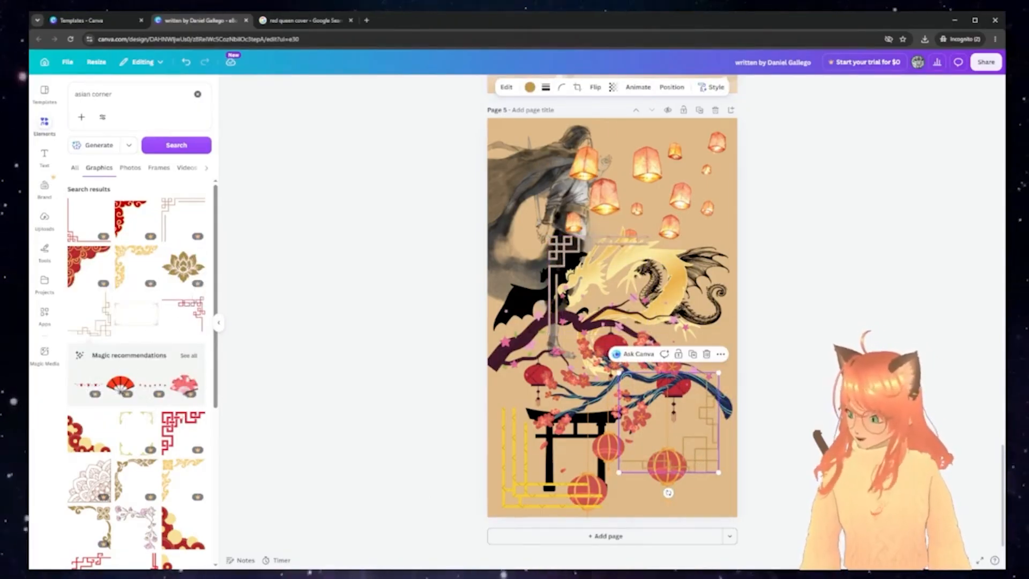
{"action": "left_click", "coordinate": [177, 433]}
{"action": "left_click_drag", "start_coordinate": [611, 311], "coordinate": [564, 275]}
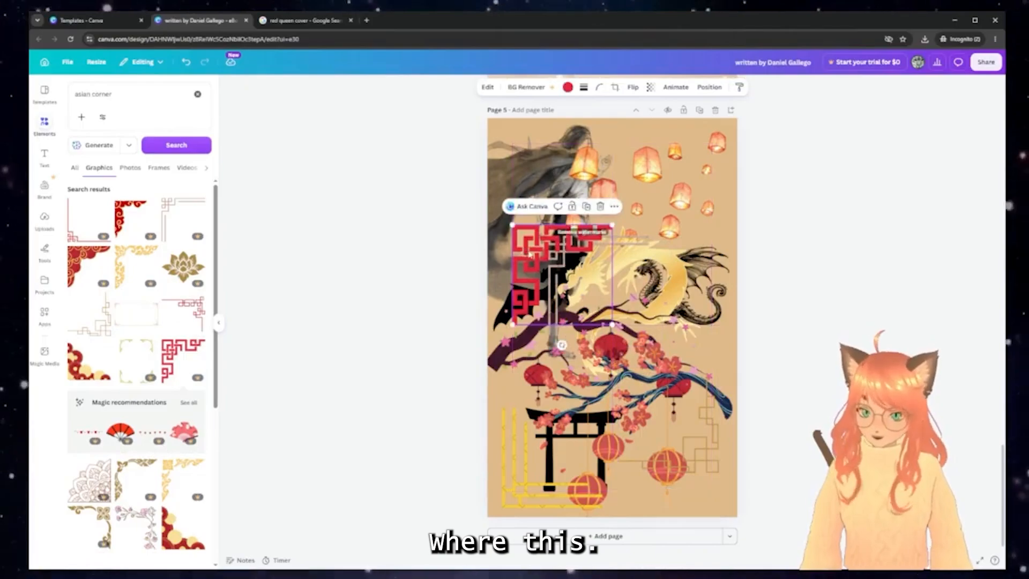
{"action": "scroll", "coordinate": [634, 287], "scroll_direction": "up", "scroll_amount": 20}
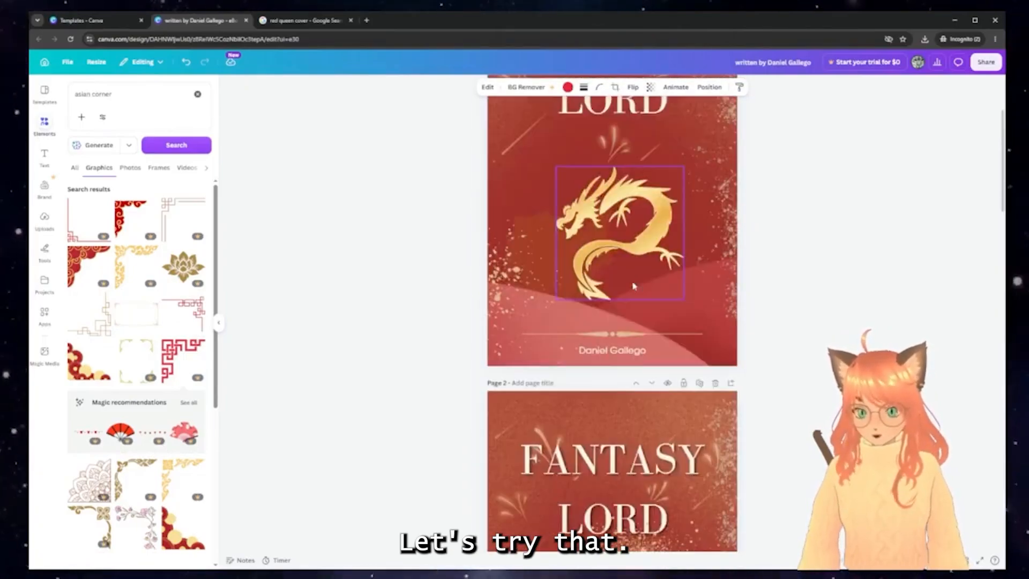
{"action": "key", "text": "ctrl+v"}
{"action": "left_click_drag", "start_coordinate": [533, 241], "coordinate": [523, 154]}
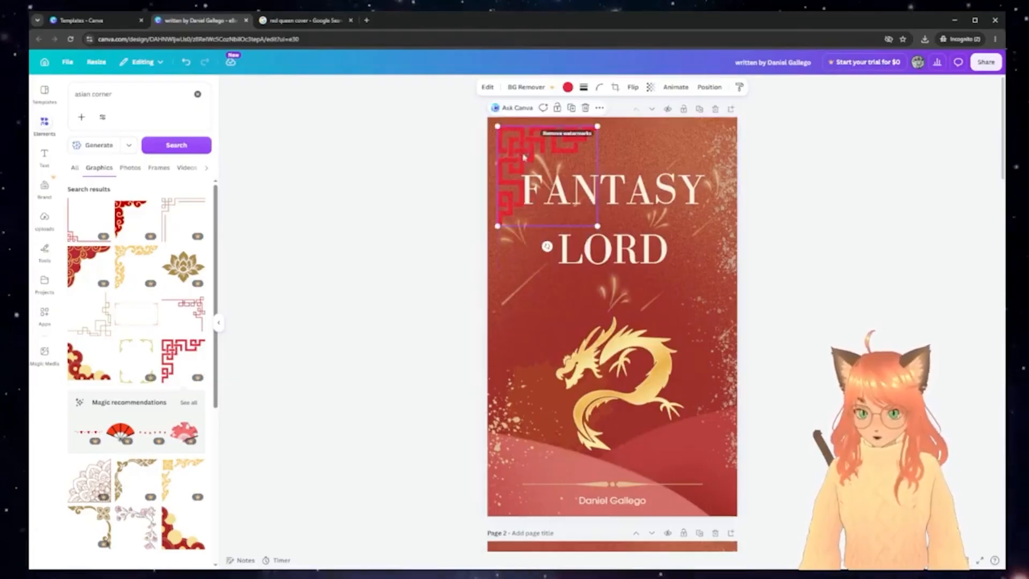
Recolour the corner ornament gold and add a mirrored copy in the top-right corner
{"action": "left_click", "coordinate": [568, 87]}
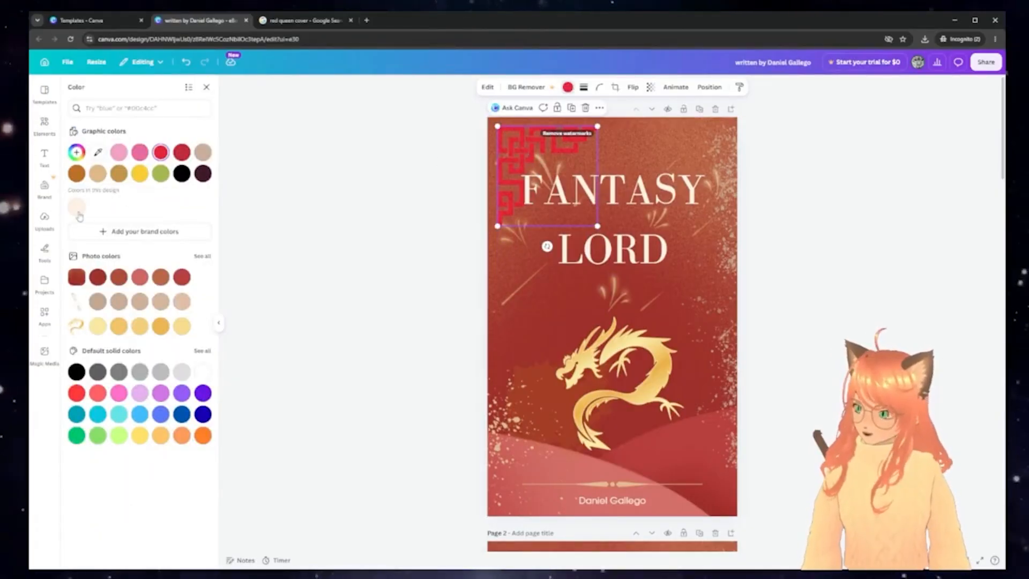
{"action": "left_click", "coordinate": [119, 326]}
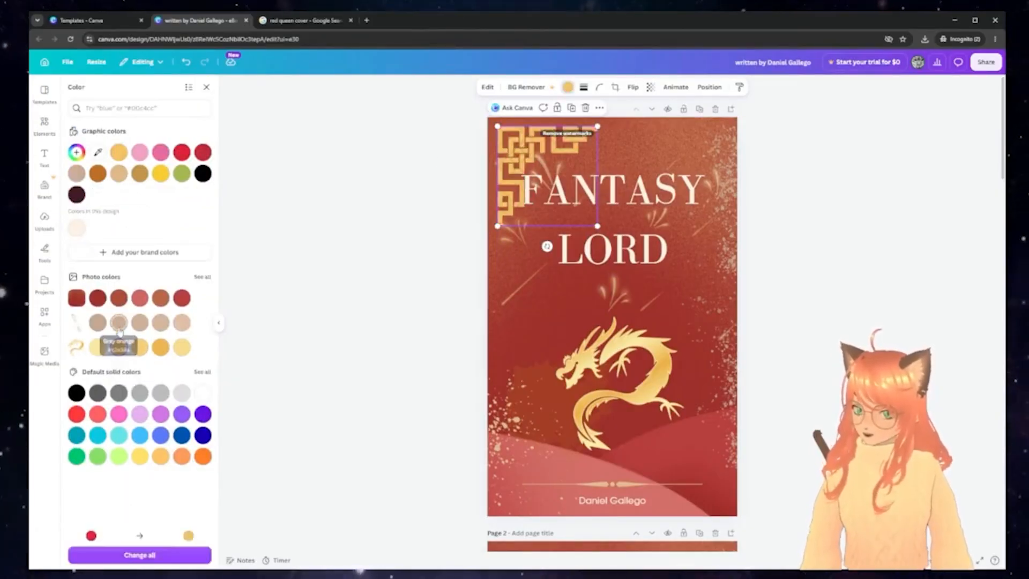
{"action": "left_click_drag", "start_coordinate": [530, 139], "coordinate": [602, 168]}
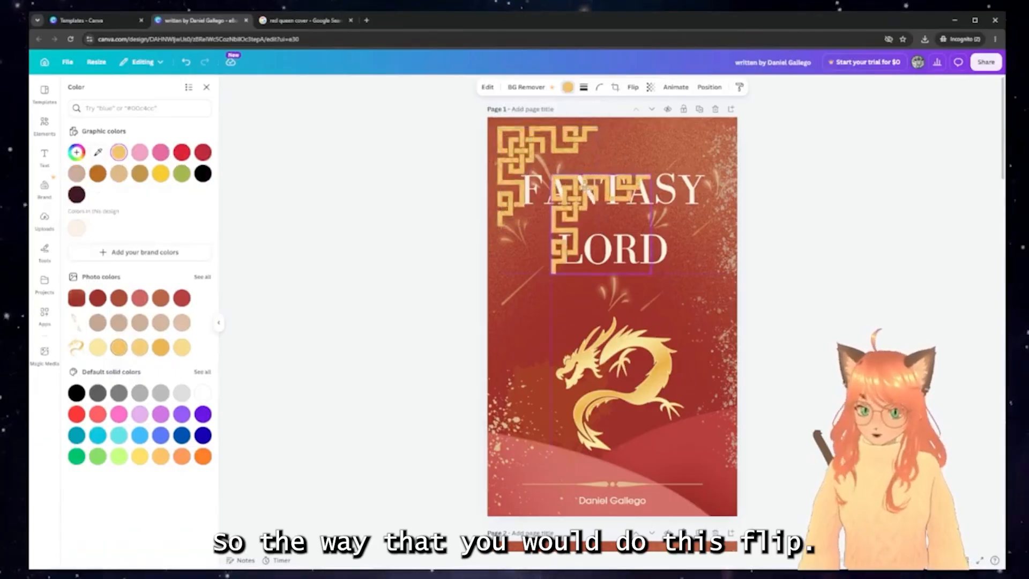
{"action": "left_click", "coordinate": [614, 88]}
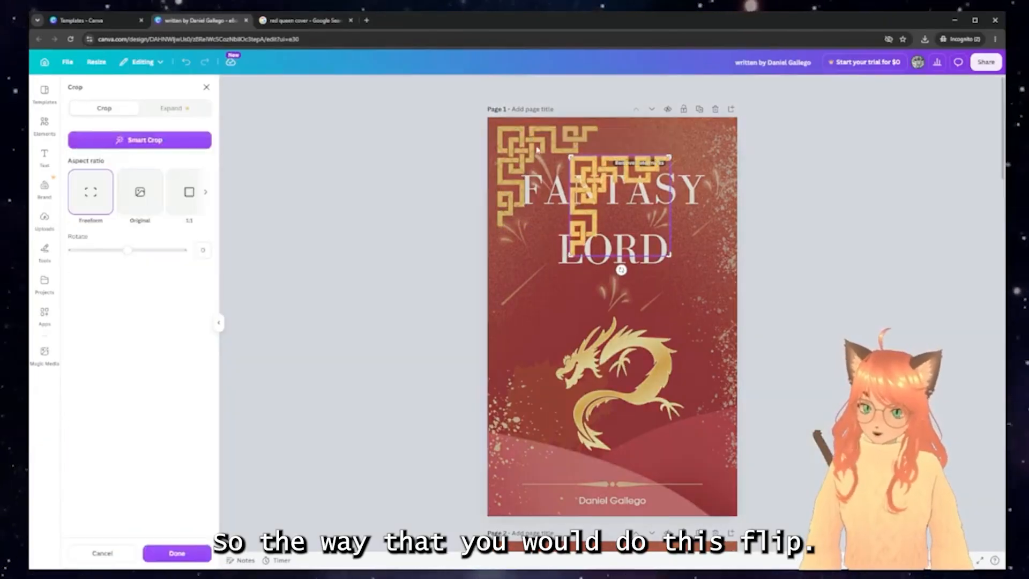
{"action": "left_click", "coordinate": [102, 553]}
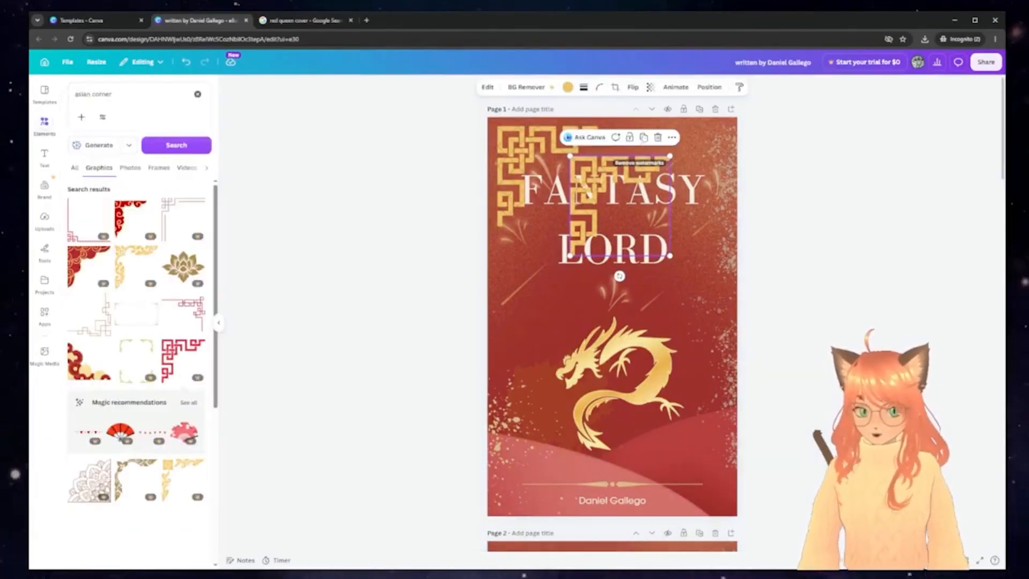
{"action": "left_click", "coordinate": [615, 89]}
{"action": "left_click", "coordinate": [101, 553]}
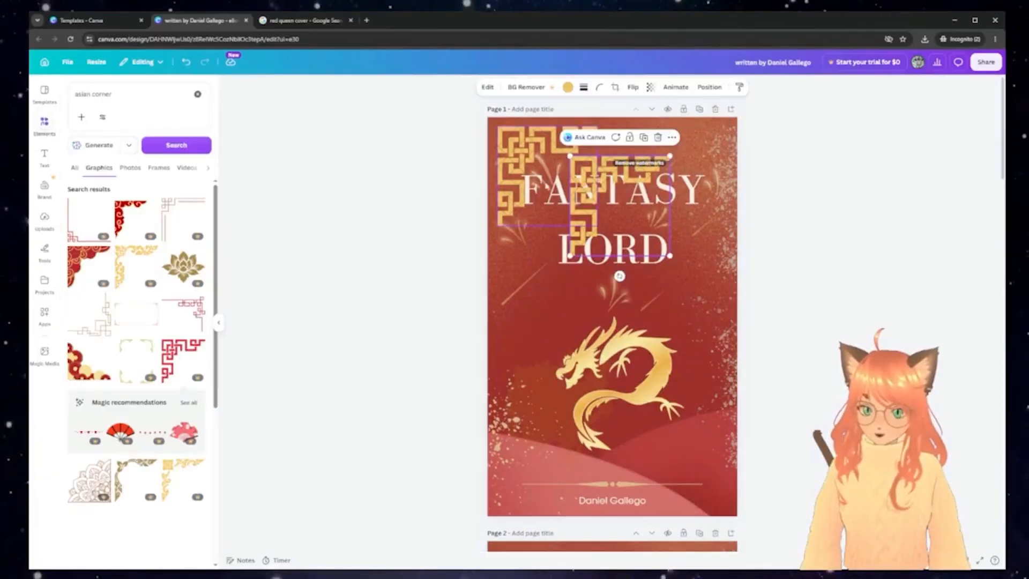
{"action": "left_click", "coordinate": [633, 87]}
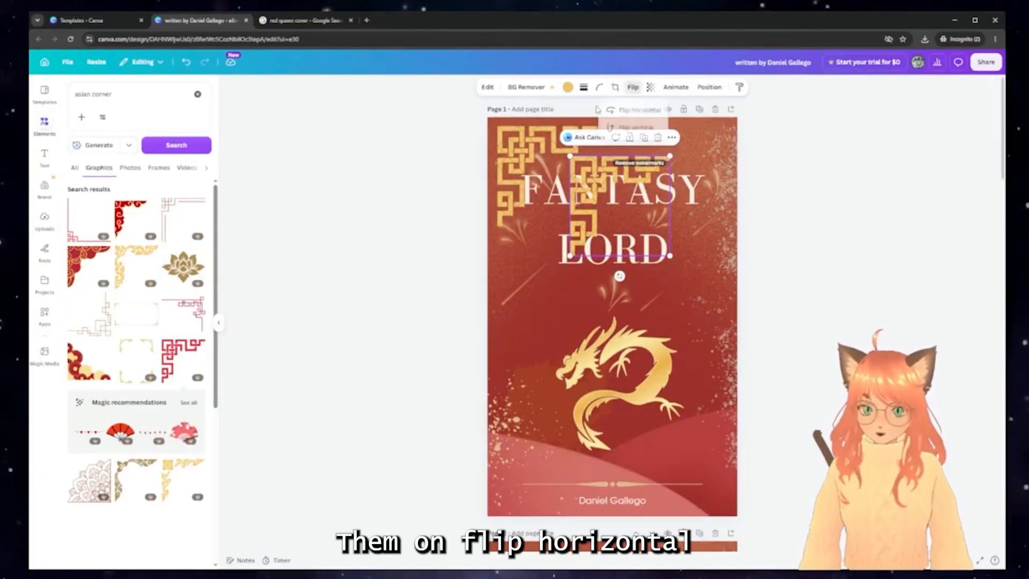
{"action": "left_click", "coordinate": [640, 110]}
{"action": "left_click_drag", "start_coordinate": [642, 187], "coordinate": [681, 419]}
Add flipped gold ornament copies to the bottom corners and raise the divider above the author name
{"action": "key", "text": "ctrl+d"}
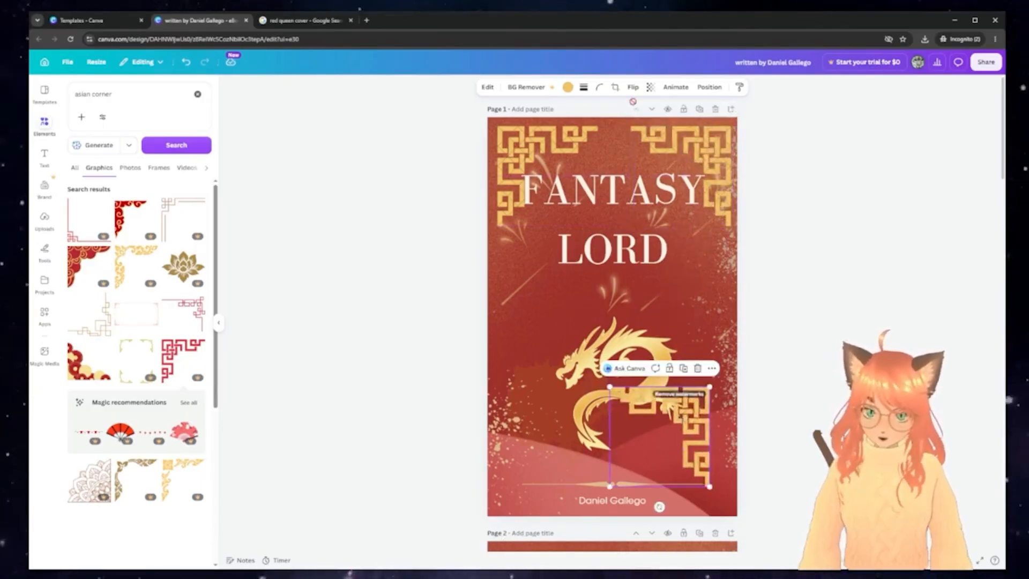
{"action": "left_click", "coordinate": [633, 87]}
{"action": "left_click", "coordinate": [636, 128]}
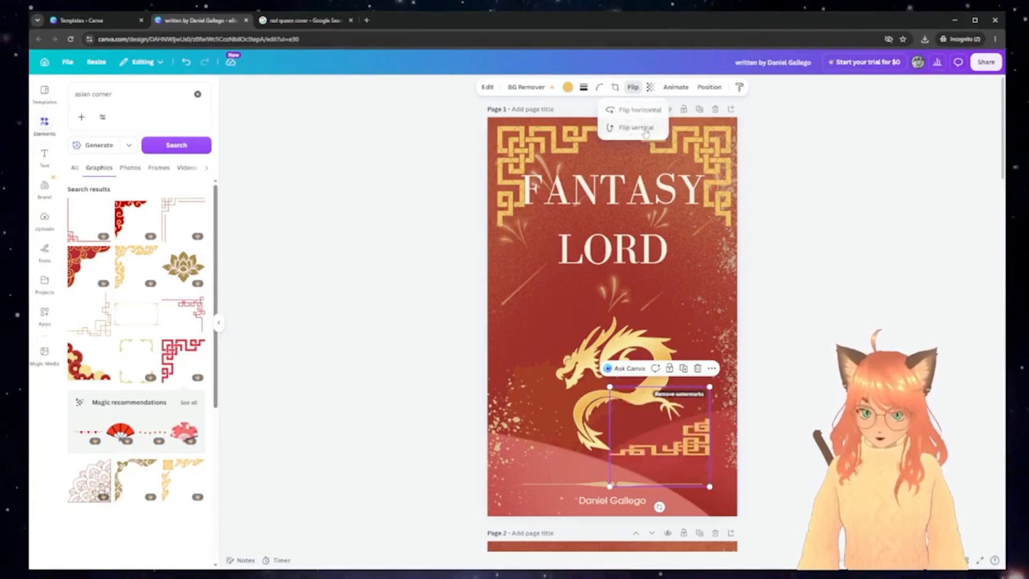
{"action": "left_click_drag", "start_coordinate": [688, 465], "coordinate": [711, 490]}
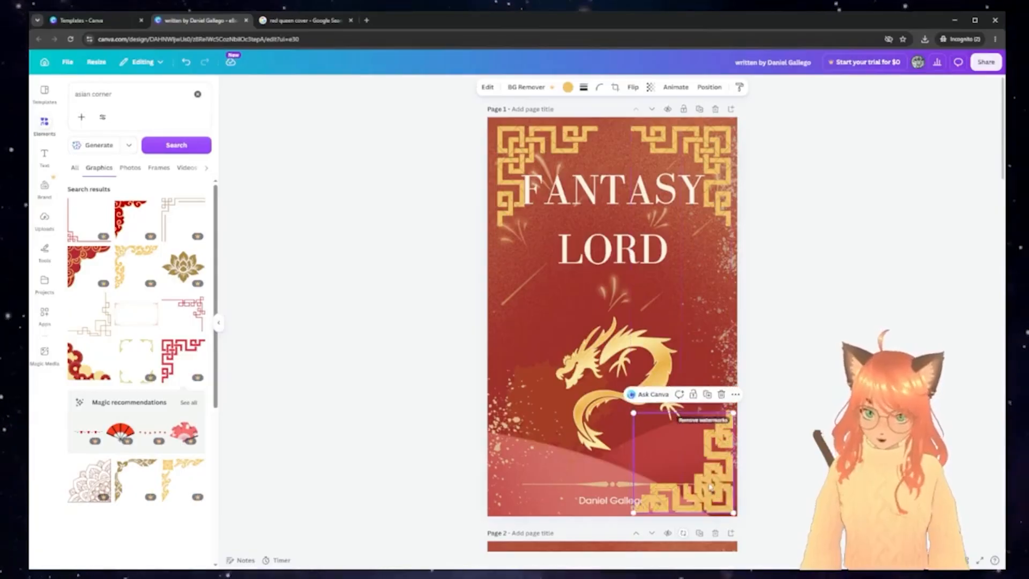
{"action": "key", "text": "ctrl+d"}
{"action": "left_click", "coordinate": [633, 87]}
{"action": "left_click", "coordinate": [638, 110]}
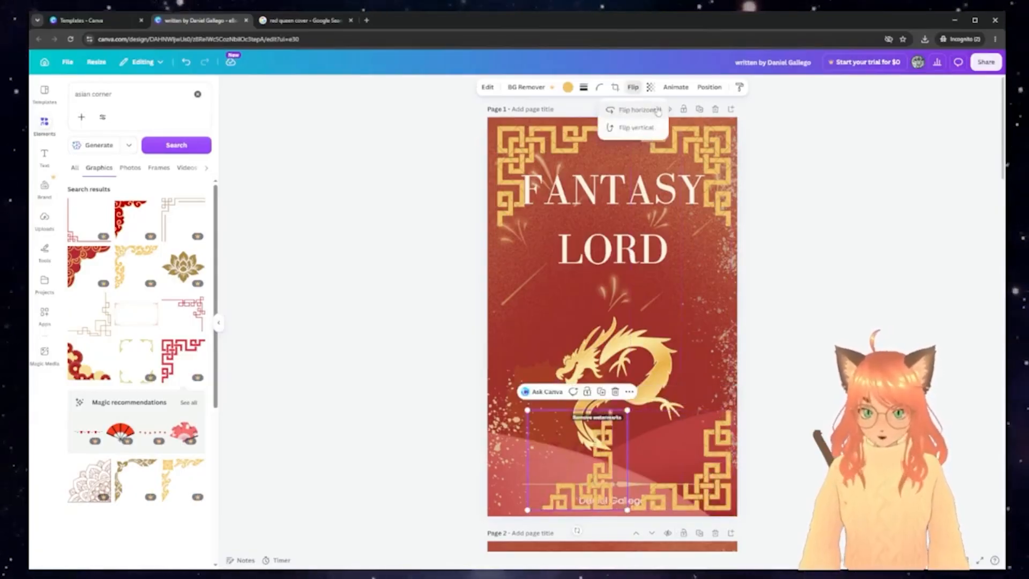
{"action": "left_click_drag", "start_coordinate": [550, 488], "coordinate": [521, 488]}
{"action": "left_click", "coordinate": [624, 485]}
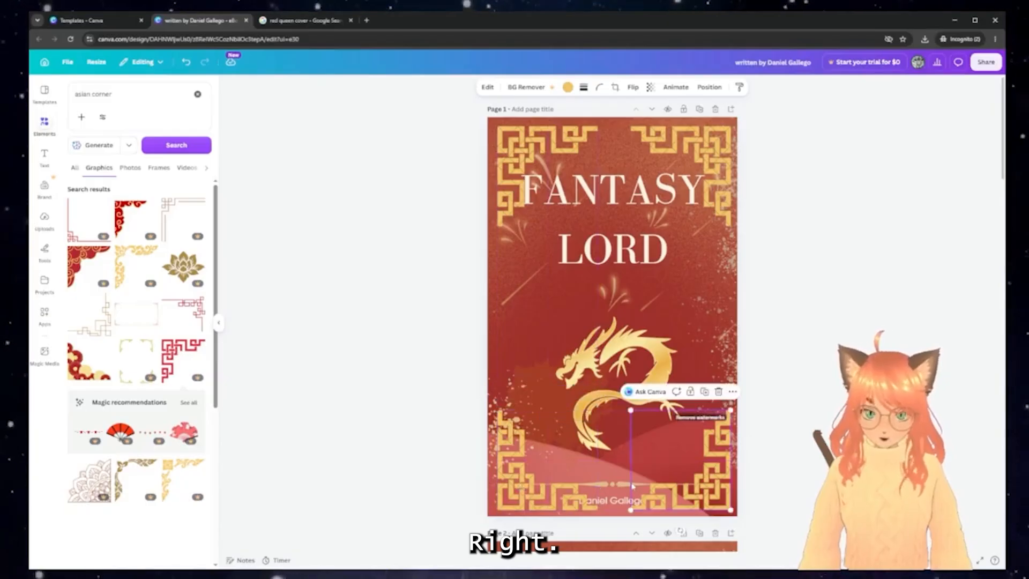
{"action": "left_click_drag", "start_coordinate": [625, 484], "coordinate": [624, 458]}
Reposition the bottom-left ornament and red background shape, and move the author name higher
{"action": "left_click", "coordinate": [560, 502]}
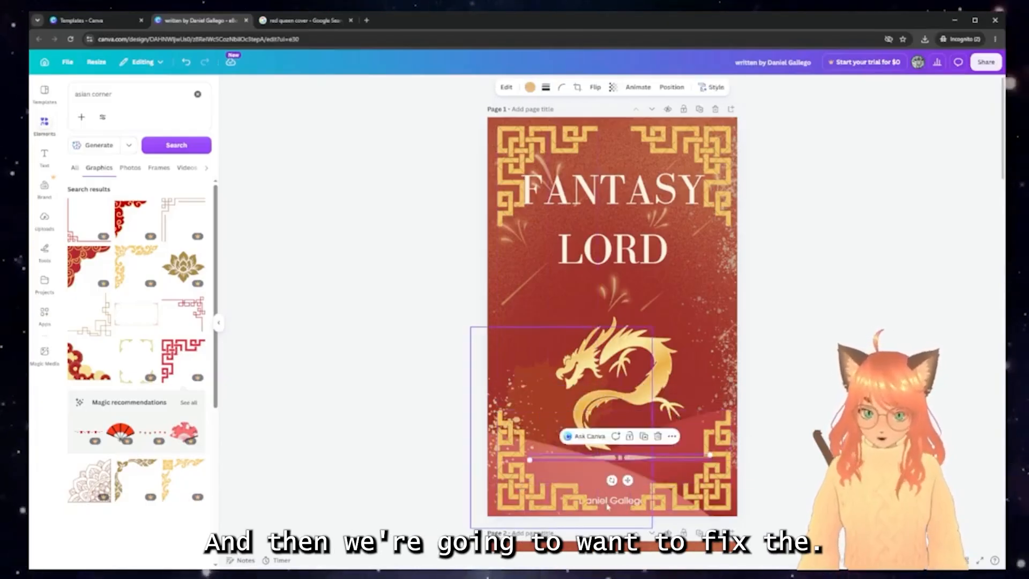
{"action": "left_click_drag", "start_coordinate": [560, 501], "coordinate": [533, 452]}
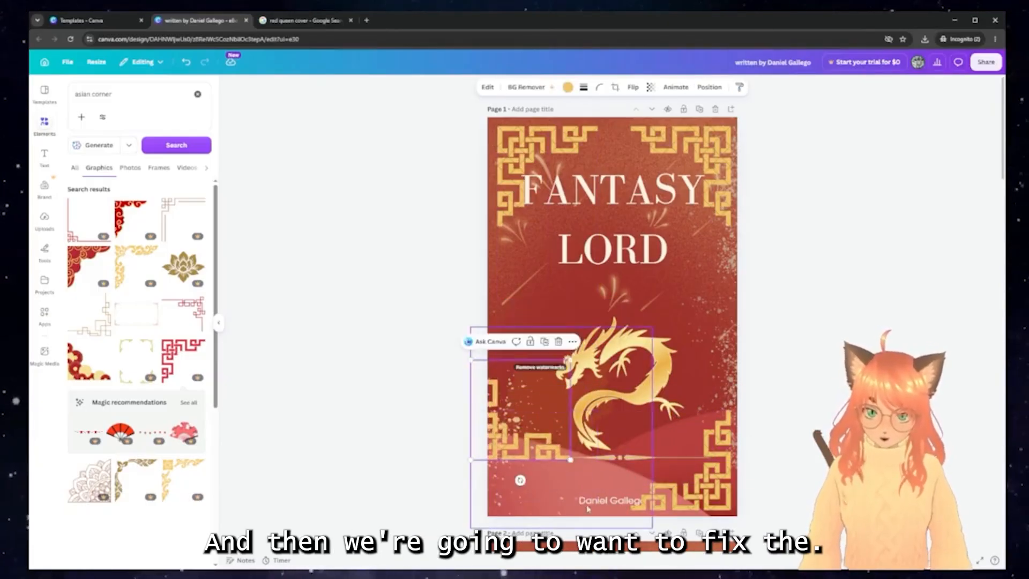
{"action": "left_click", "coordinate": [588, 488]}
{"action": "left_click_drag", "start_coordinate": [588, 488], "coordinate": [564, 384]}
{"action": "left_click_drag", "start_coordinate": [621, 501], "coordinate": [674, 439]}
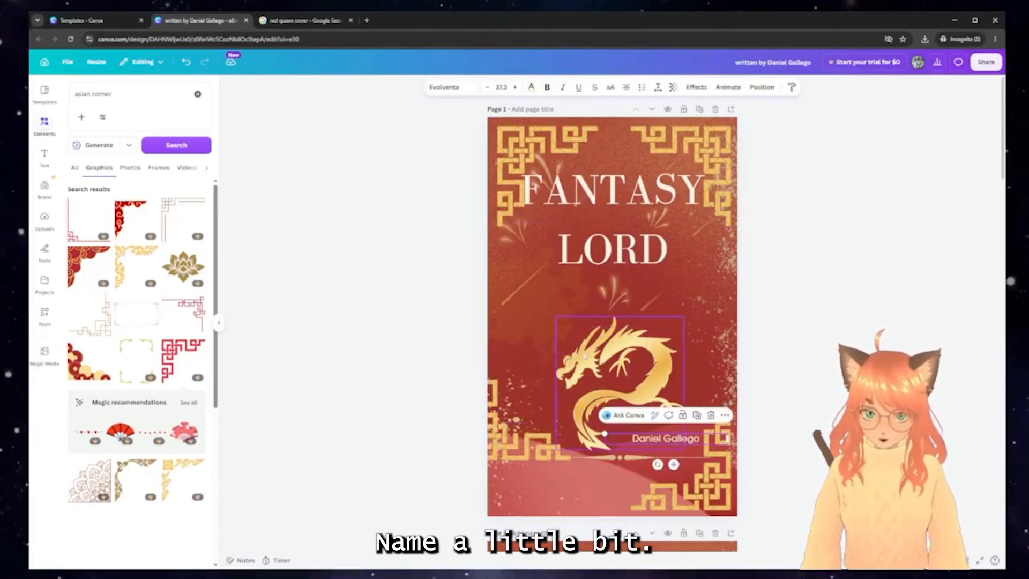
{"action": "left_click", "coordinate": [518, 446]}
{"action": "left_click_drag", "start_coordinate": [518, 446], "coordinate": [539, 494]}
Raise the dragon, set the author name below the divider, shift the bottom-right ornament, and drag the brown splash off the page
{"action": "left_click", "coordinate": [653, 437]}
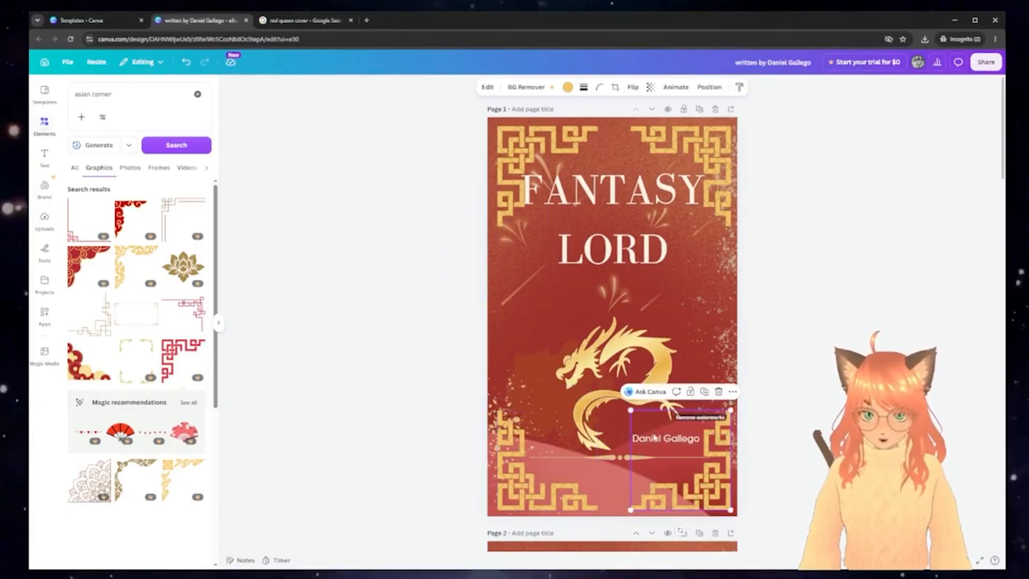
{"action": "left_click", "coordinate": [643, 438]}
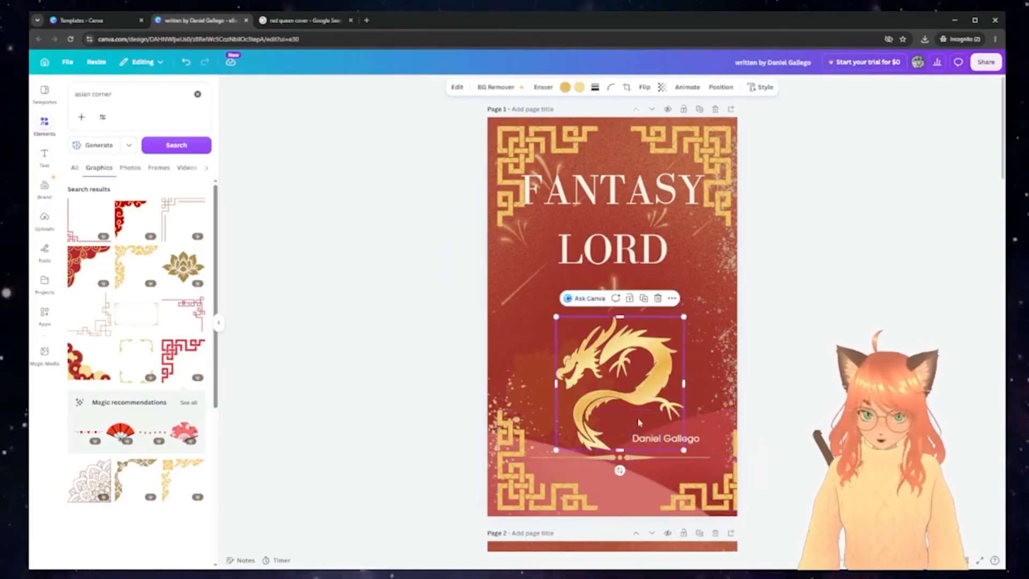
{"action": "left_click_drag", "start_coordinate": [639, 423], "coordinate": [630, 391]}
{"action": "left_click_drag", "start_coordinate": [655, 441], "coordinate": [601, 479]}
{"action": "left_click", "coordinate": [685, 491]}
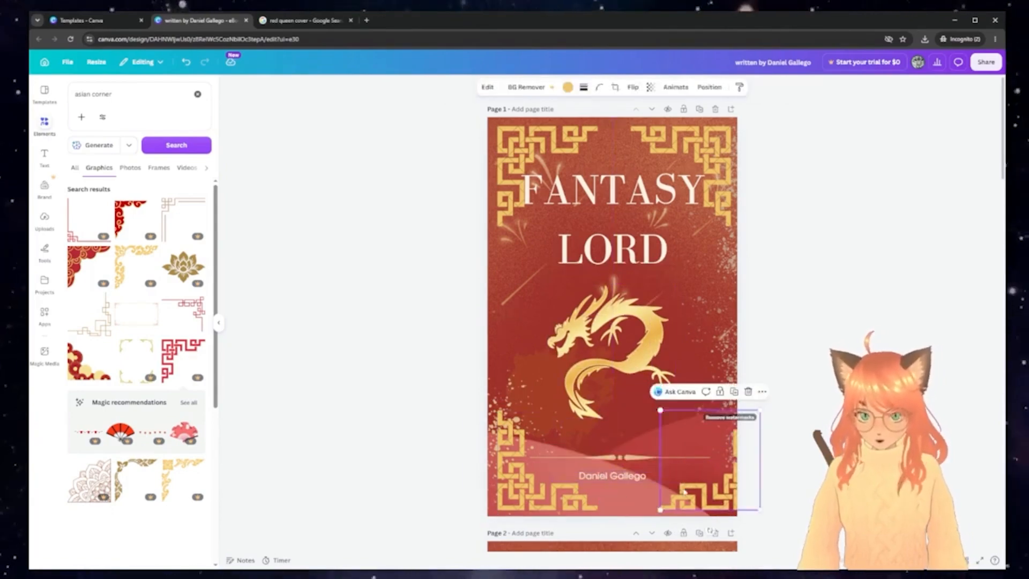
{"action": "left_click_drag", "start_coordinate": [686, 491], "coordinate": [655, 487]}
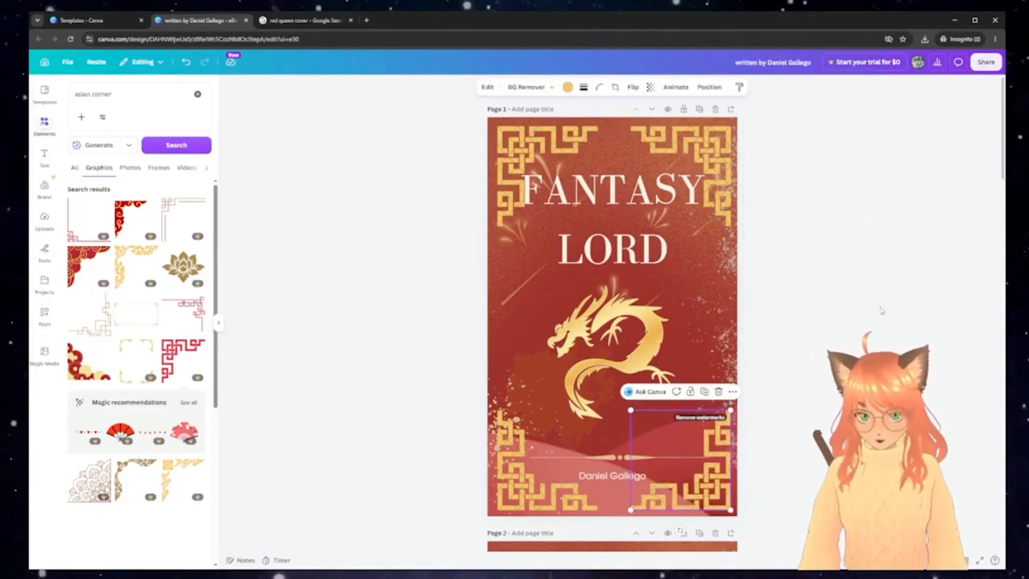
{"action": "left_click", "coordinate": [779, 429]}
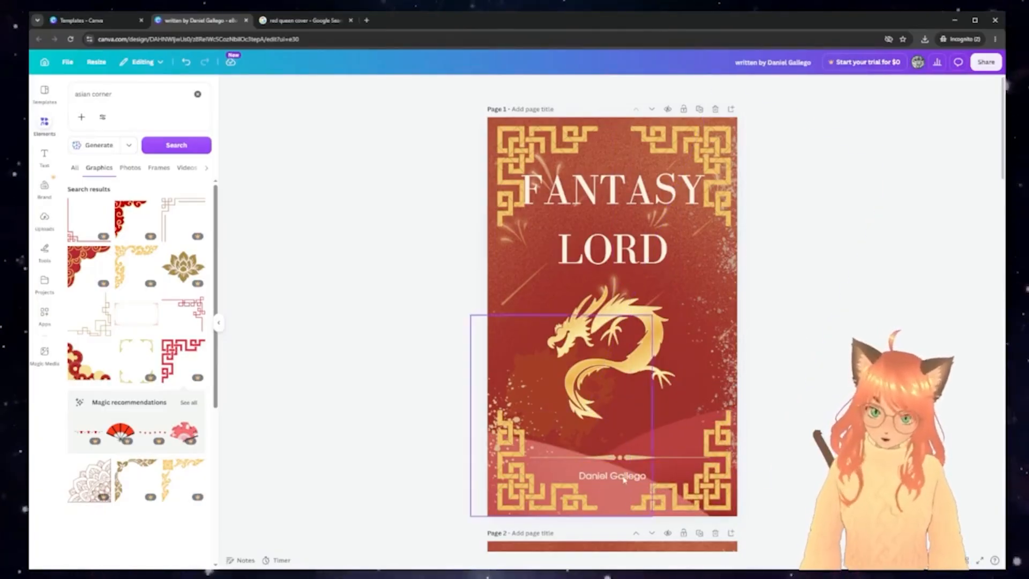
{"action": "left_click_drag", "start_coordinate": [541, 354], "coordinate": [467, 255]}
{"action": "left_click_drag", "start_coordinate": [621, 479], "coordinate": [619, 475]}
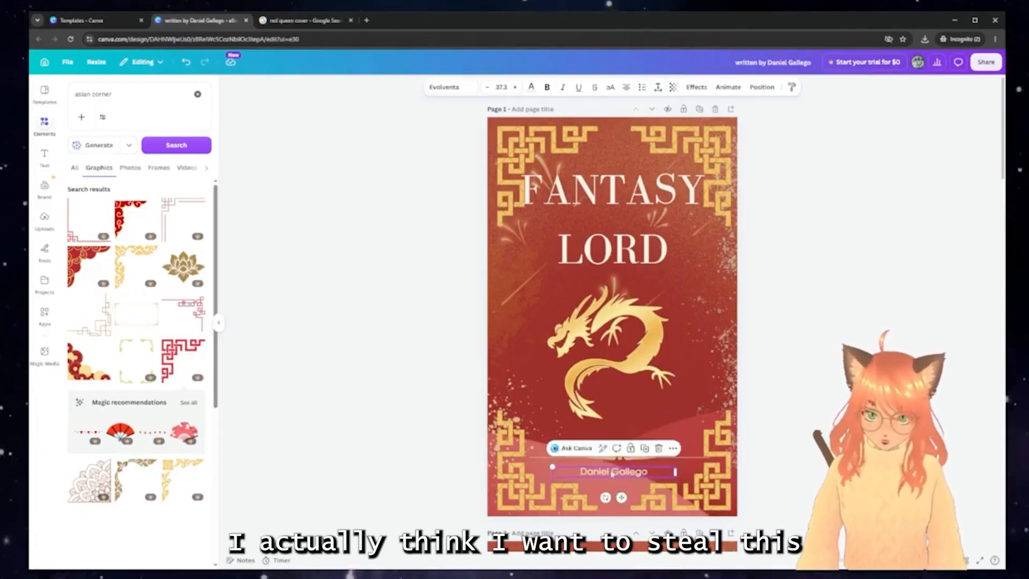
Bring page 3's serif author name onto the red cover and retype the author's name
{"action": "scroll", "coordinate": [623, 474], "scroll_direction": "down", "scroll_amount": 10}
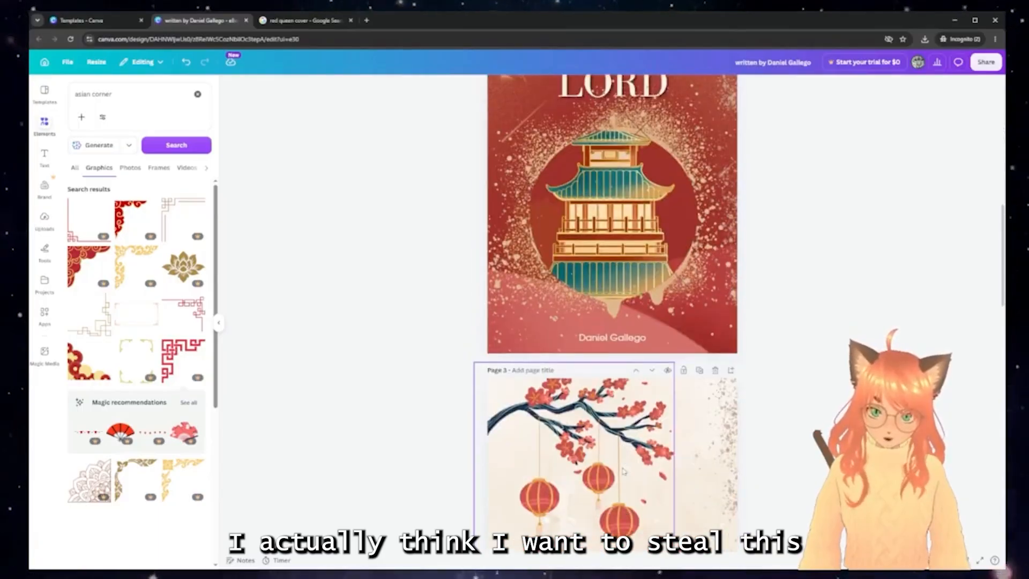
{"action": "scroll", "coordinate": [624, 470], "scroll_direction": "down", "scroll_amount": 3}
{"action": "left_click", "coordinate": [617, 516]}
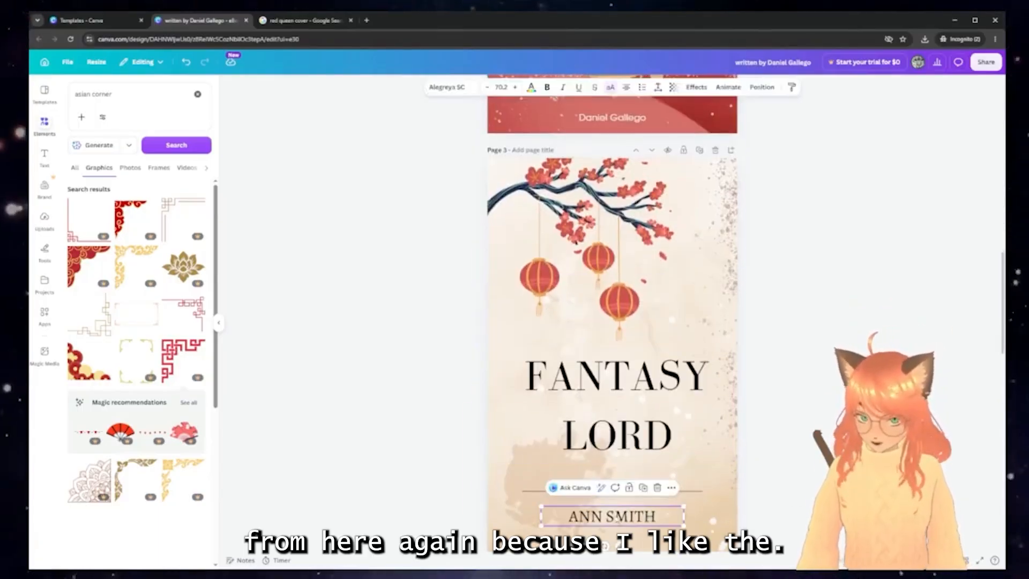
{"action": "scroll", "coordinate": [623, 499], "scroll_direction": "up", "scroll_amount": 12}
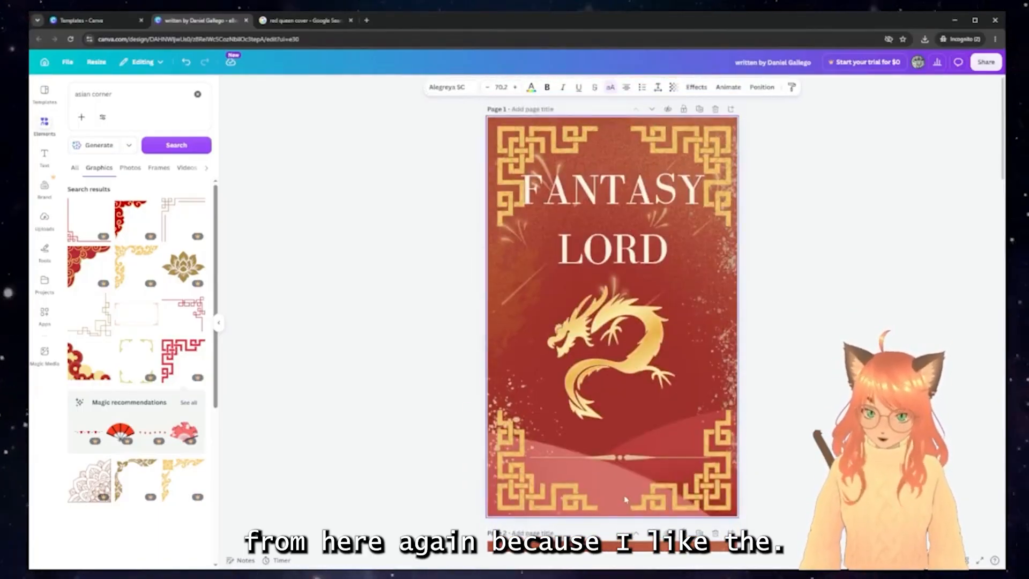
{"action": "left_click", "coordinate": [623, 484]}
{"action": "double_click", "coordinate": [612, 475]}
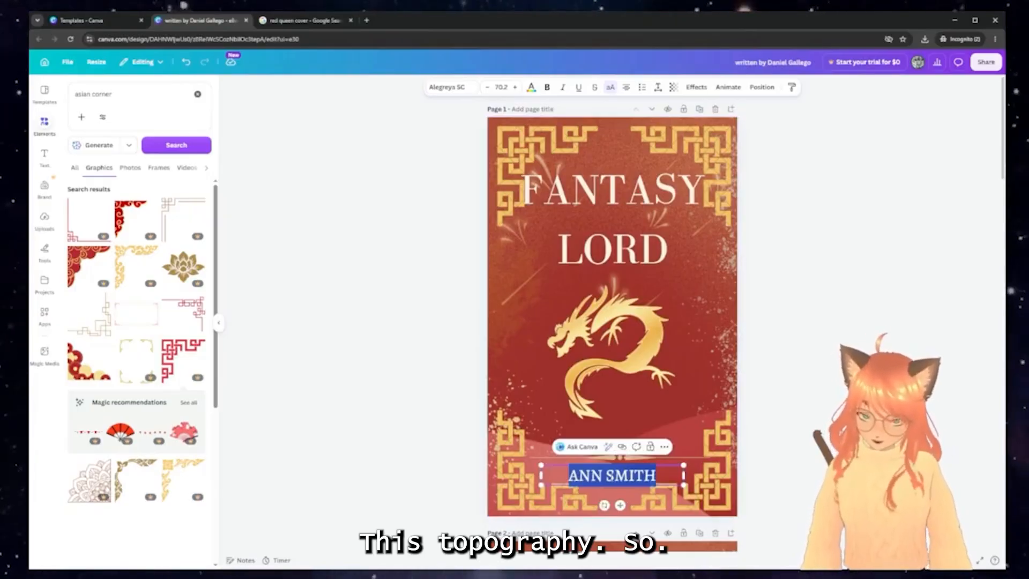
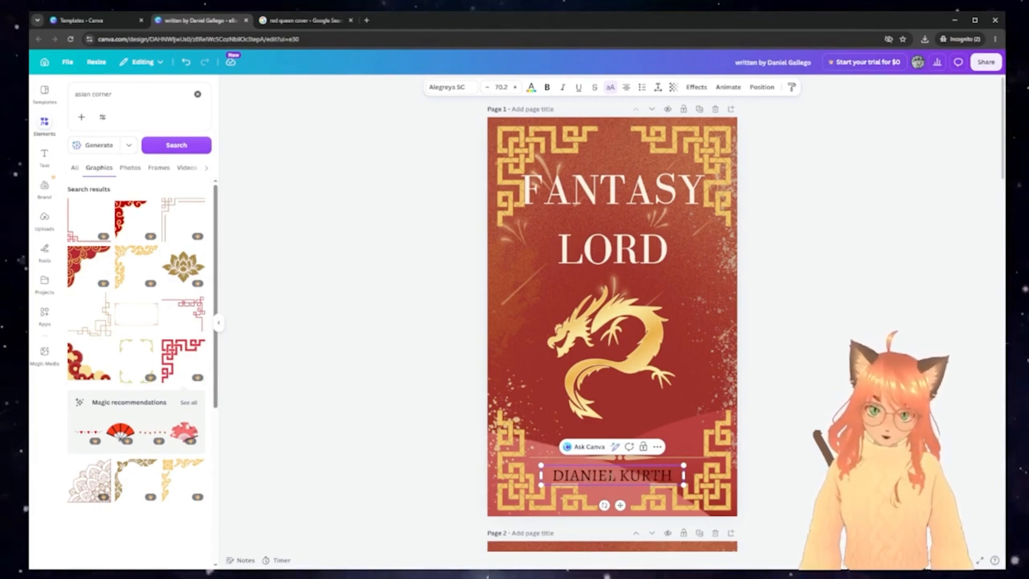
Make the author name off-white, shrink it to 62.4, and select the gold divider
{"action": "key", "text": "ctrl+shift+Left"}
{"action": "key", "text": "ctrl+shift+Left"}
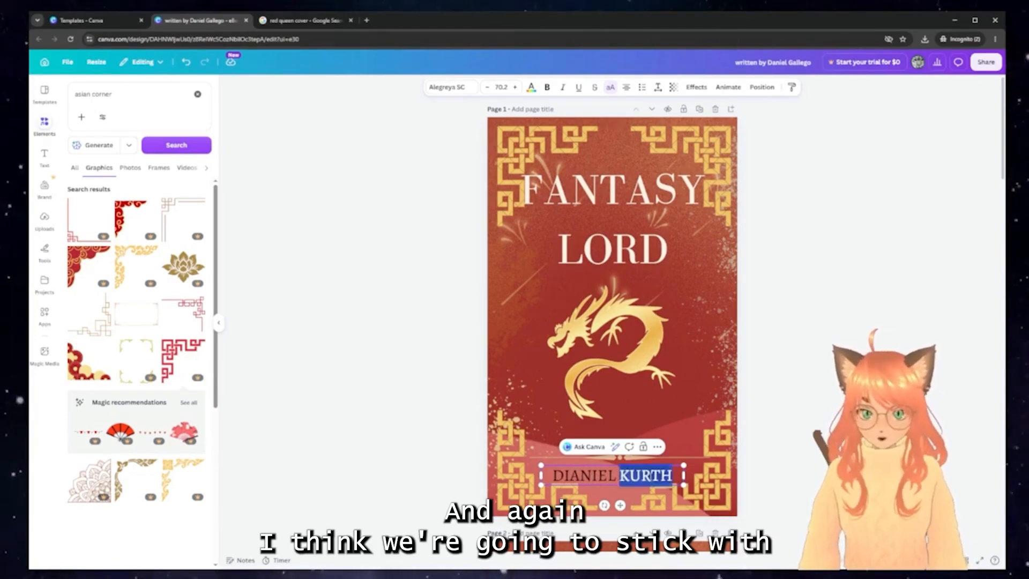
{"action": "left_click", "coordinate": [532, 92]}
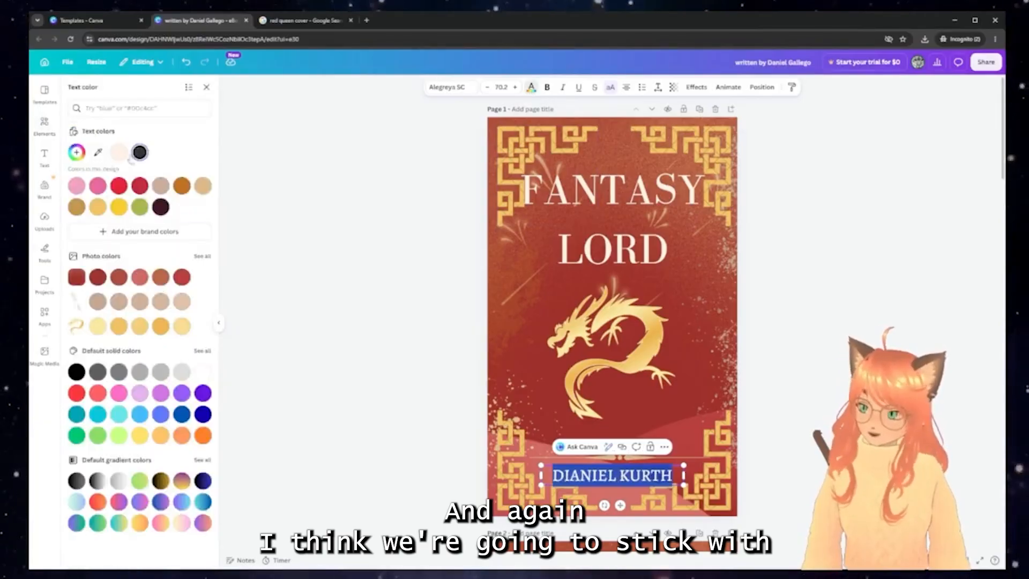
{"action": "left_click", "coordinate": [119, 153]}
{"action": "left_click", "coordinate": [205, 84]}
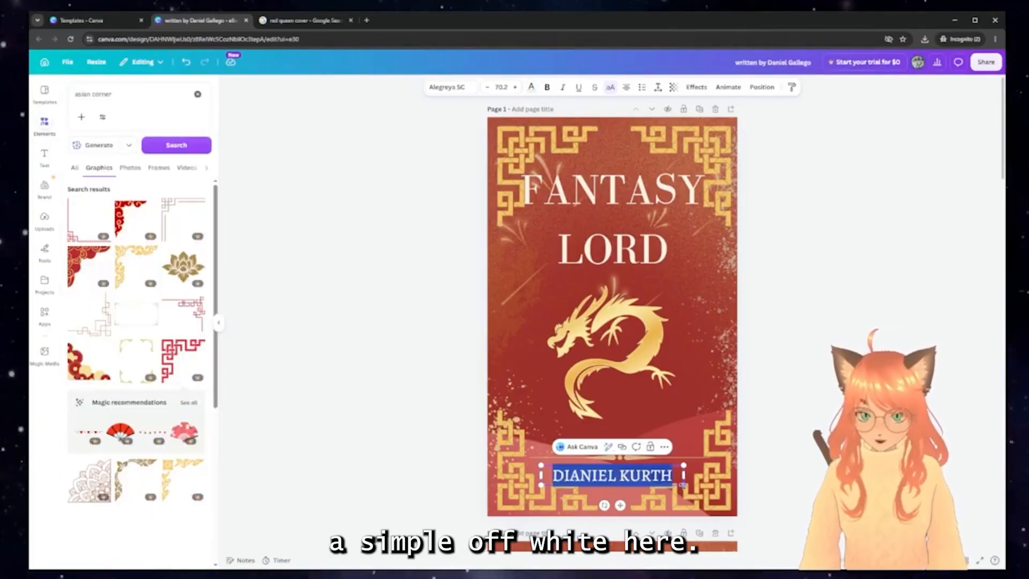
{"action": "left_click_drag", "start_coordinate": [684, 485], "coordinate": [634, 435]}
{"action": "left_click", "coordinate": [762, 479]}
{"action": "left_click", "coordinate": [624, 457]}
Delete the gold divider, raise the author name, and lower and shrink the FANTASY LORD title to 161
{"action": "key", "text": "Delete"}
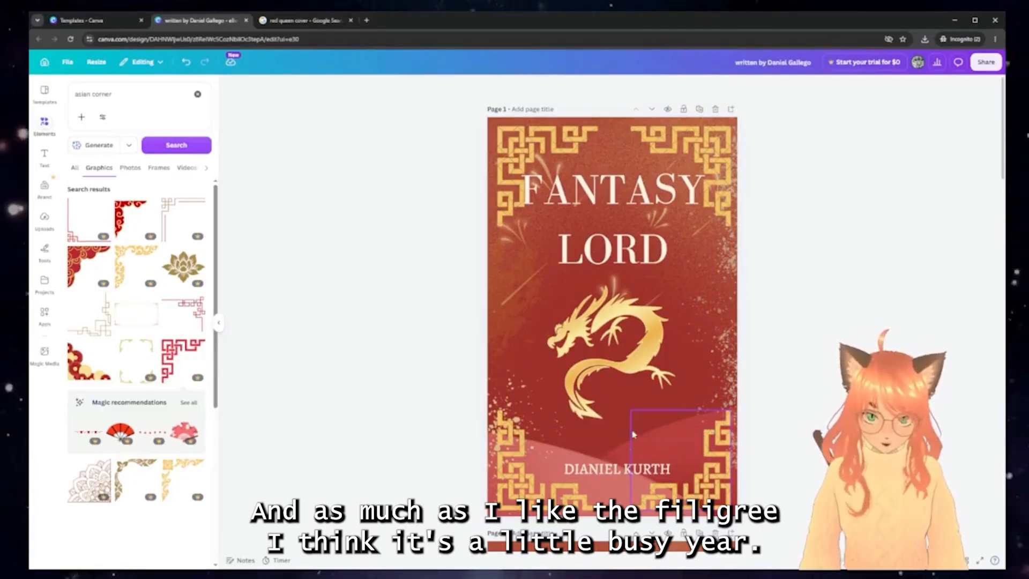
{"action": "mouse_move", "coordinate": [609, 469]}
{"action": "left_mouse_down"}
{"action": "mouse_move", "coordinate": [610, 456]}
{"action": "mouse_move", "coordinate": [608, 464]}
{"action": "left_mouse_up"}
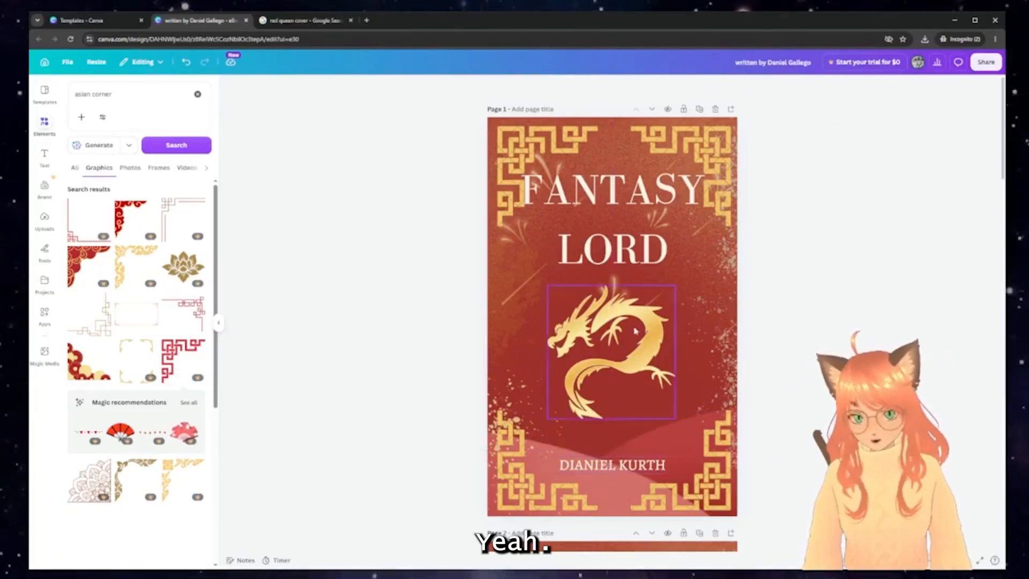
{"action": "left_click", "coordinate": [635, 354]}
{"action": "left_click_drag", "start_coordinate": [617, 250], "coordinate": [617, 293]}
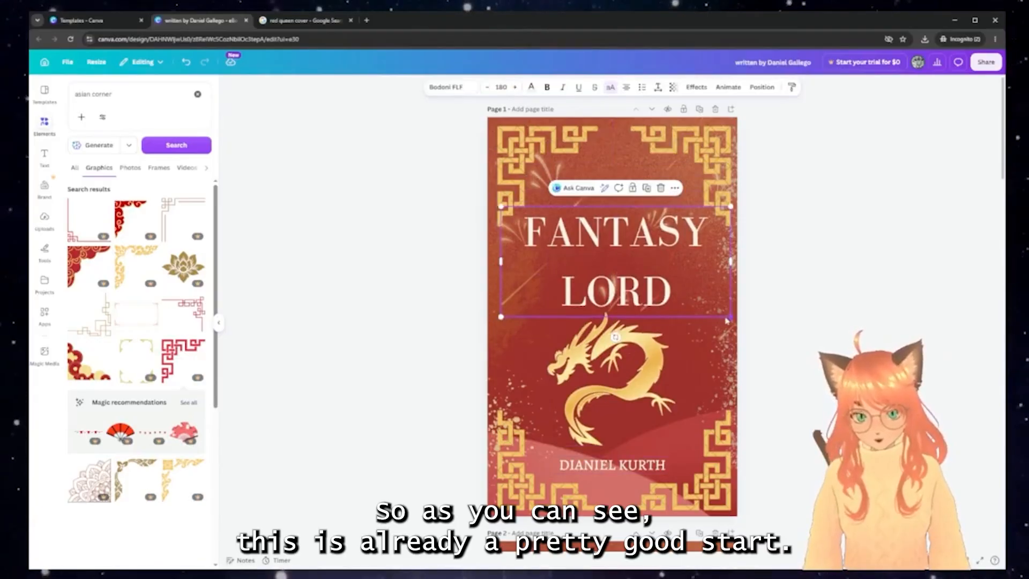
{"action": "left_click_drag", "start_coordinate": [502, 207], "coordinate": [524, 218]}
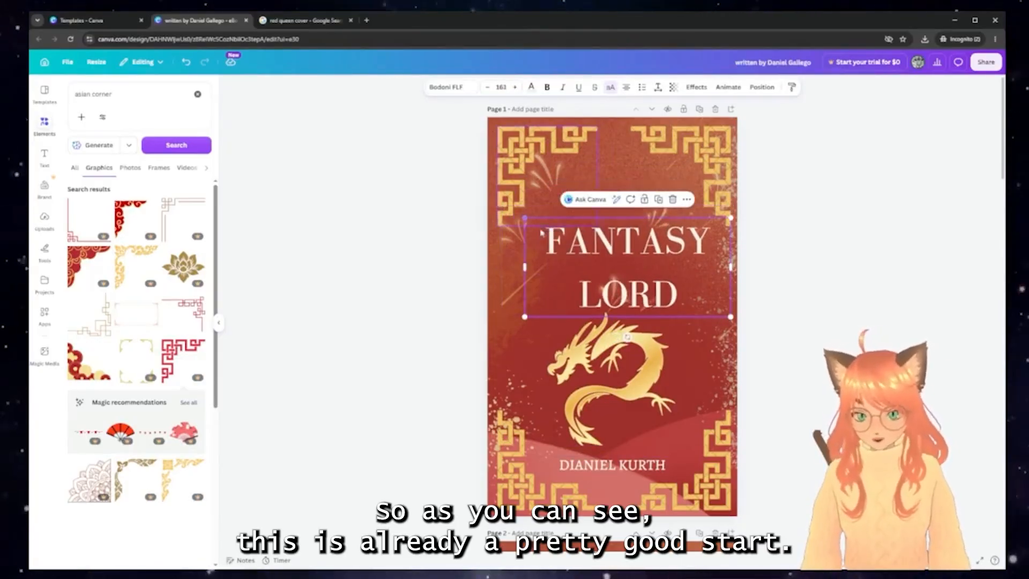
{"action": "left_click_drag", "start_coordinate": [611, 287], "coordinate": [599, 272]}
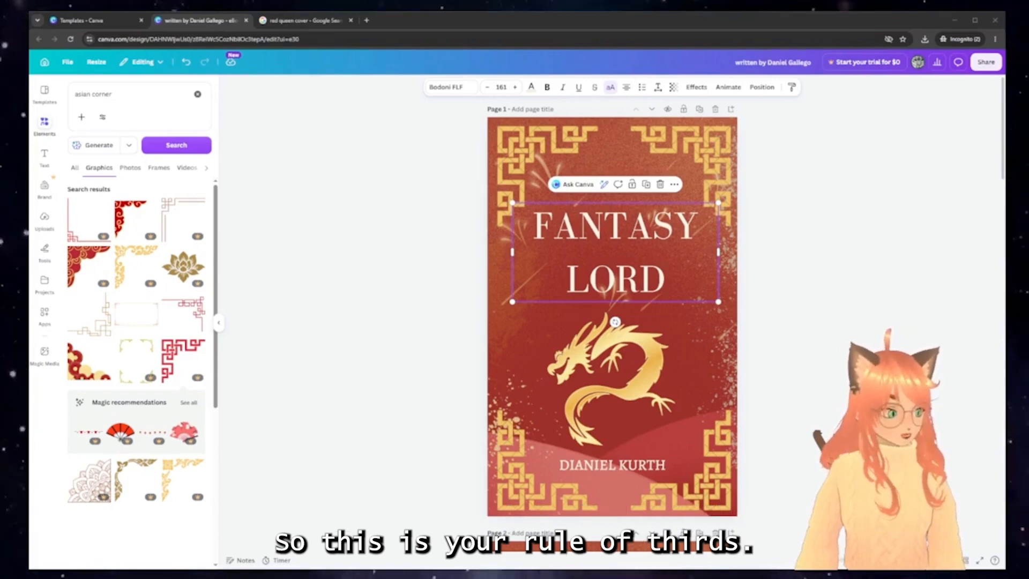
Add a 3x3 rule-of-thirds grid image, rotate it, and stretch it over the whole cover
{"action": "left_click_drag", "start_coordinate": [751, 375], "coordinate": [474, 319]}
{"action": "left_click_drag", "start_coordinate": [625, 312], "coordinate": [558, 193]}
{"action": "left_click_drag", "start_coordinate": [595, 279], "coordinate": [712, 509]}
Set the thirds-grid overlay to about 41 transparency and stretch it to the cover's edges
{"action": "left_click_drag", "start_coordinate": [631, 371], "coordinate": [632, 394]}
{"action": "left_click", "coordinate": [665, 87]}
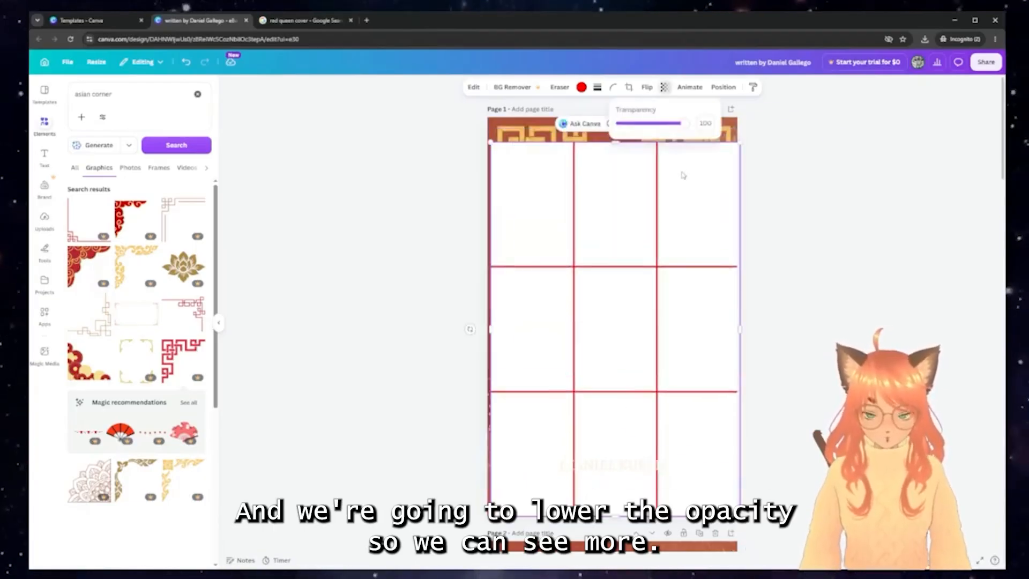
{"action": "left_click_drag", "start_coordinate": [681, 125], "coordinate": [649, 125]}
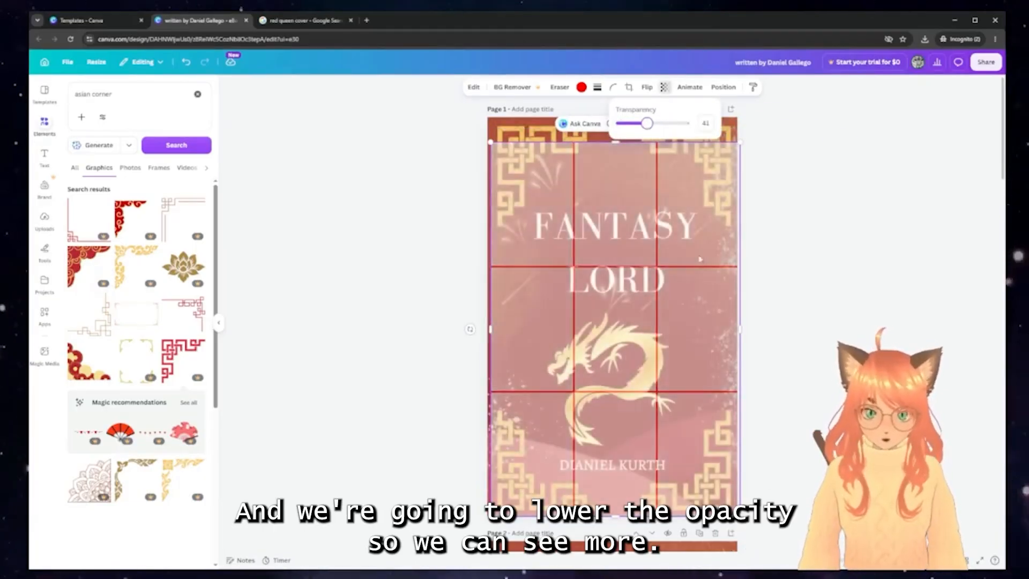
{"action": "left_click", "coordinate": [695, 258]}
{"action": "left_click_drag", "start_coordinate": [695, 257], "coordinate": [696, 271]}
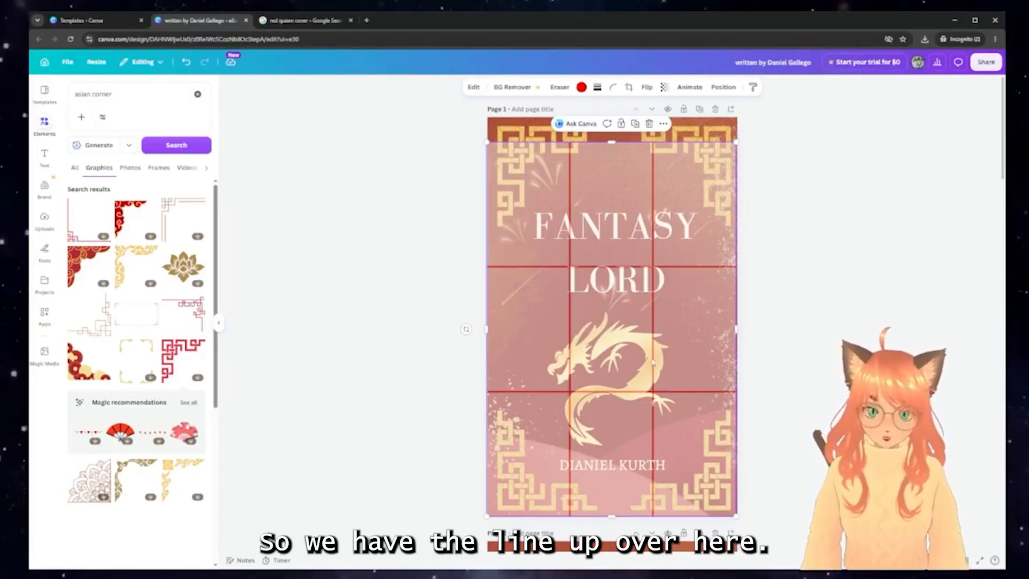
{"action": "left_click_drag", "start_coordinate": [621, 200], "coordinate": [623, 175]}
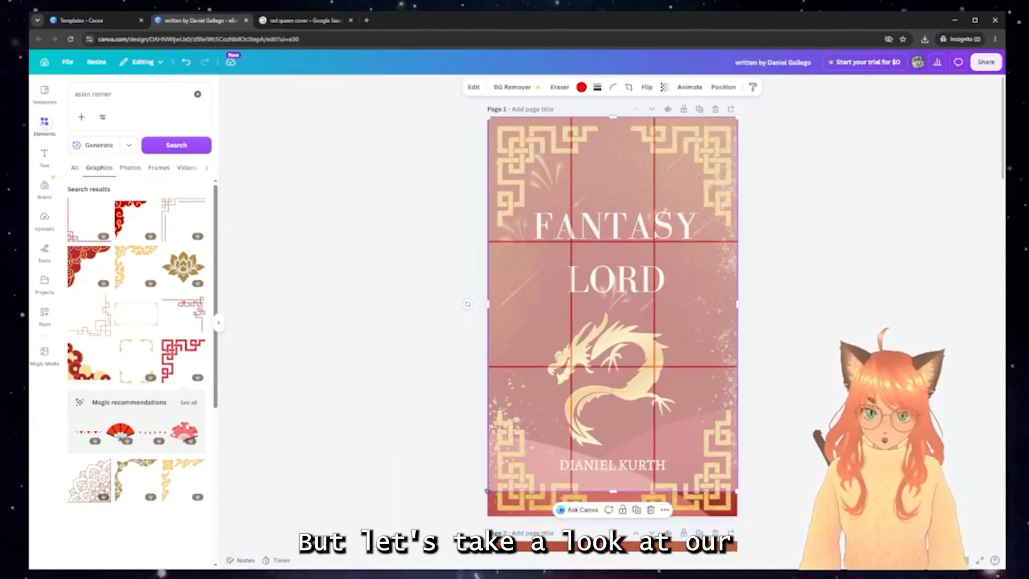
{"action": "left_click_drag", "start_coordinate": [488, 491], "coordinate": [471, 517]}
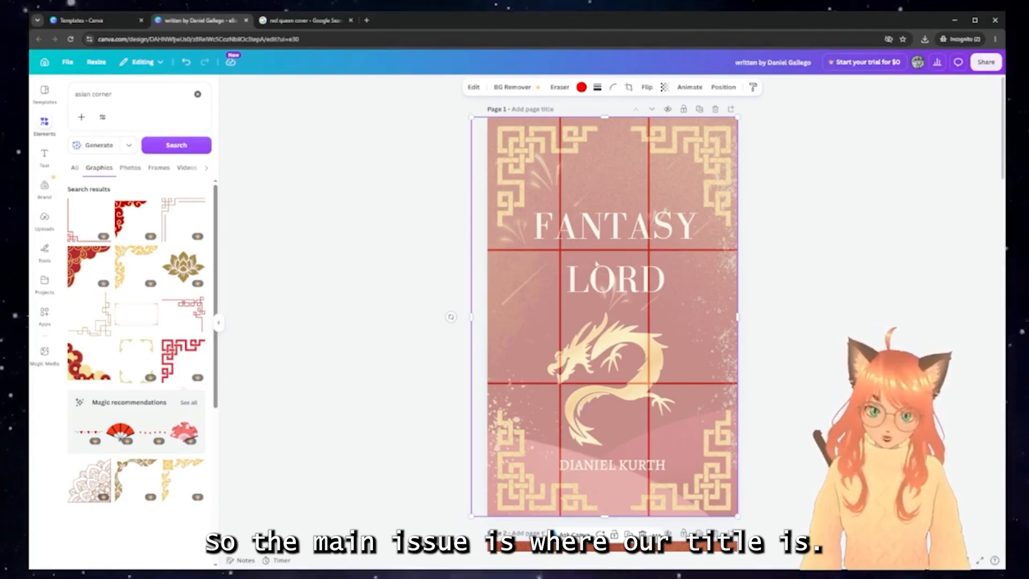
Reduce the FANTASY LORD title's line spacing to 0.97 and raise it slightly
{"action": "left_click", "coordinate": [623, 244]}
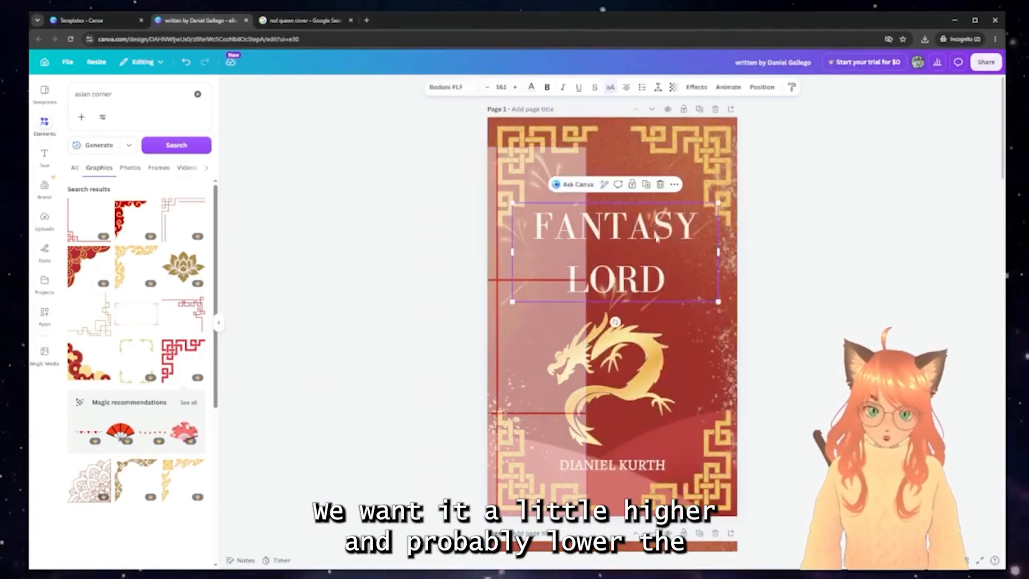
{"action": "left_click", "coordinate": [658, 87]}
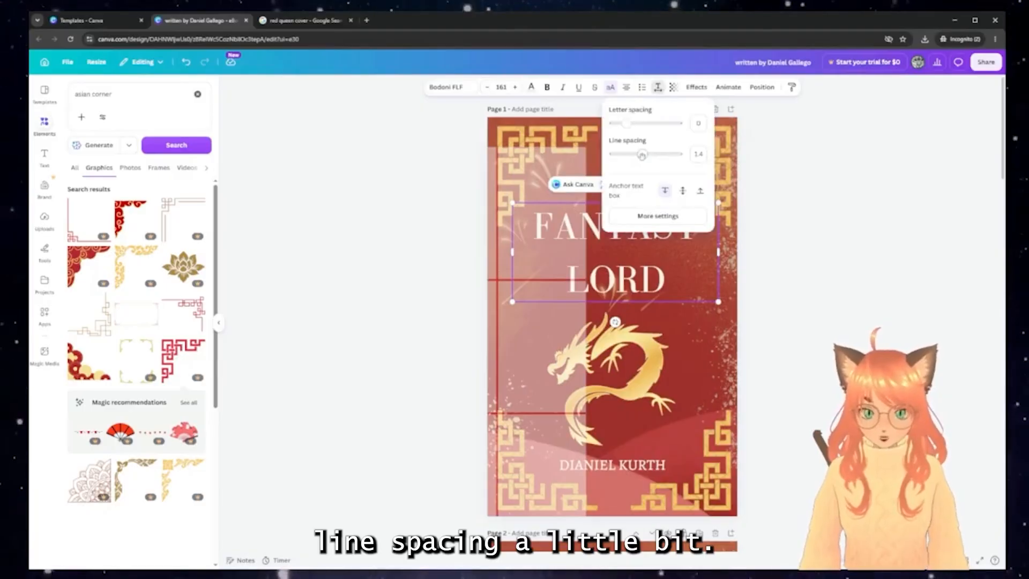
{"action": "left_click_drag", "start_coordinate": [645, 155], "coordinate": [629, 154]}
{"action": "left_click_drag", "start_coordinate": [617, 258], "coordinate": [616, 245]}
Reposition the title against the grid overlay, then move the grid off the page
{"action": "left_click", "coordinate": [499, 299]}
{"action": "left_click_drag", "start_coordinate": [499, 299], "coordinate": [506, 263]}
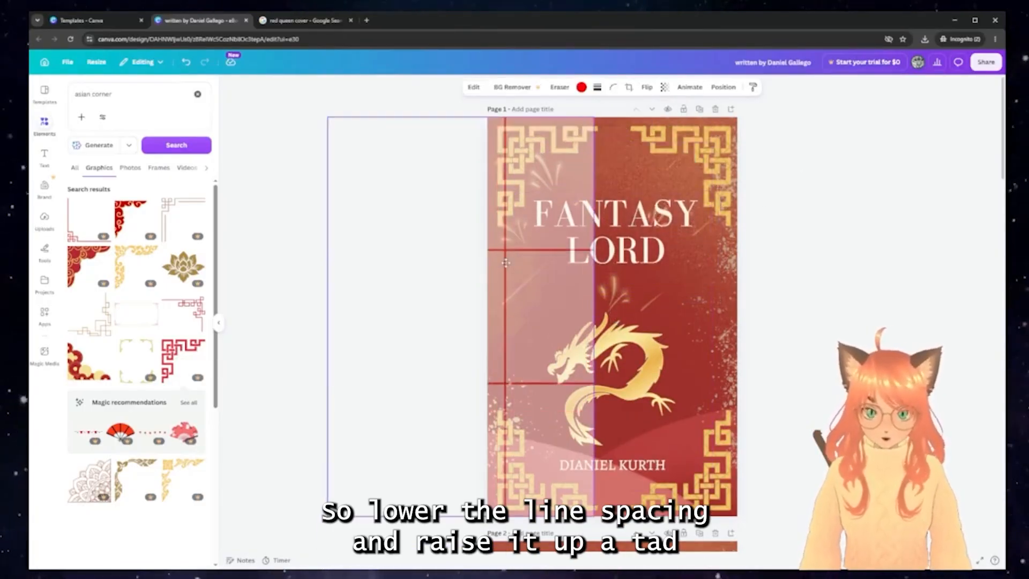
{"action": "left_click", "coordinate": [680, 244]}
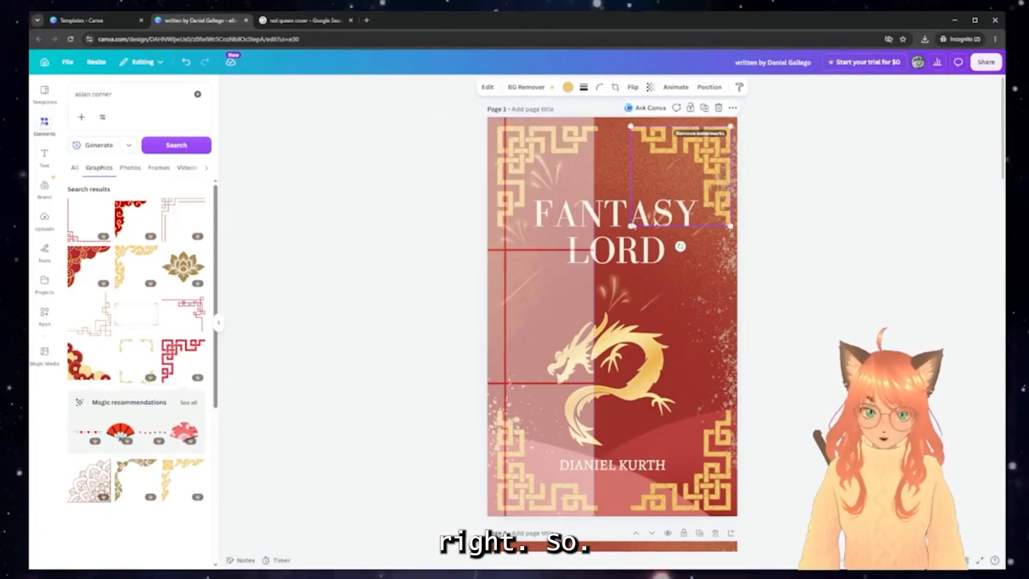
{"action": "left_click_drag", "start_coordinate": [618, 246], "coordinate": [622, 258]}
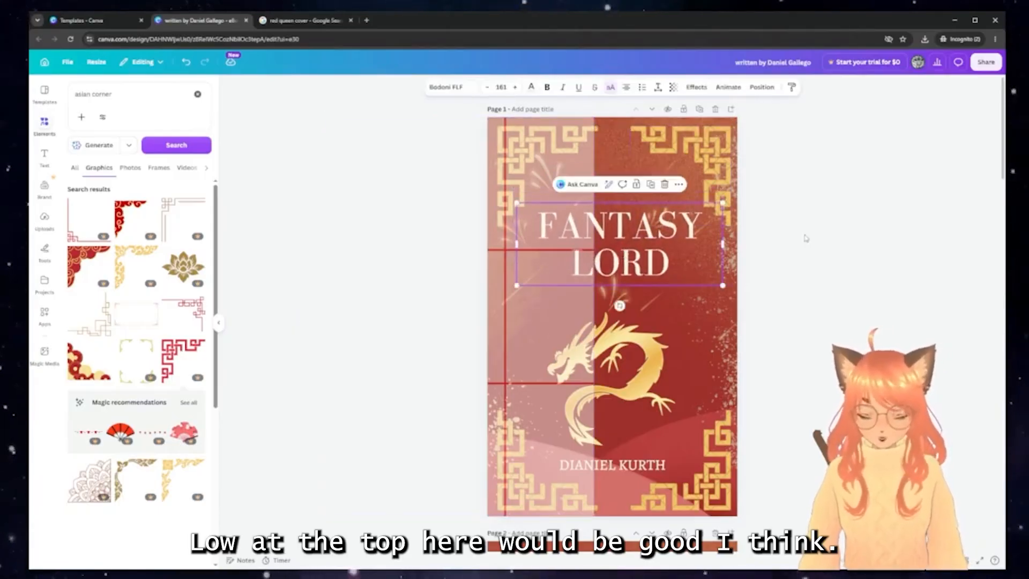
{"action": "left_click_drag", "start_coordinate": [546, 168], "coordinate": [691, 168]}
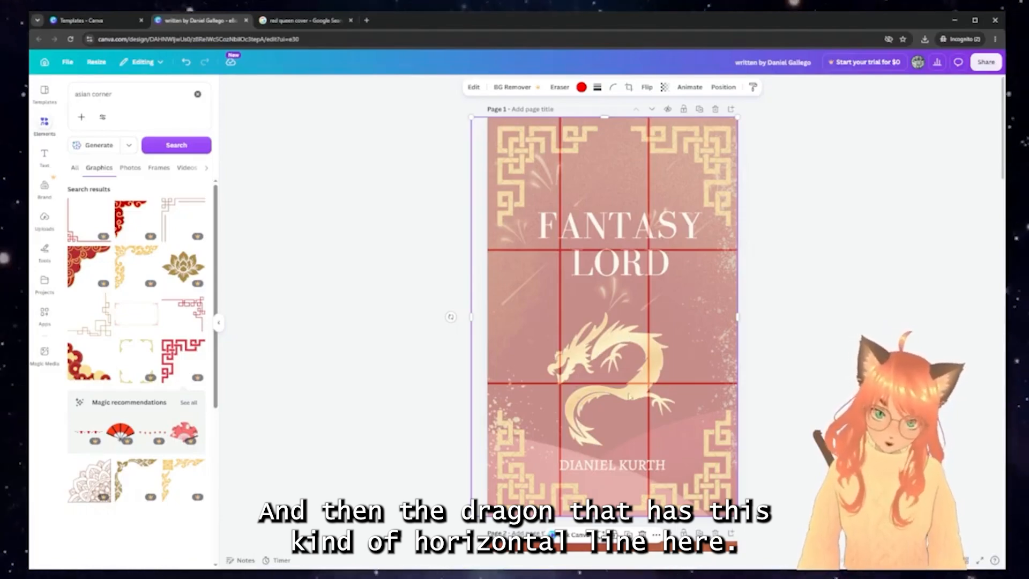
{"action": "left_click_drag", "start_coordinate": [632, 322], "coordinate": [493, 322]}
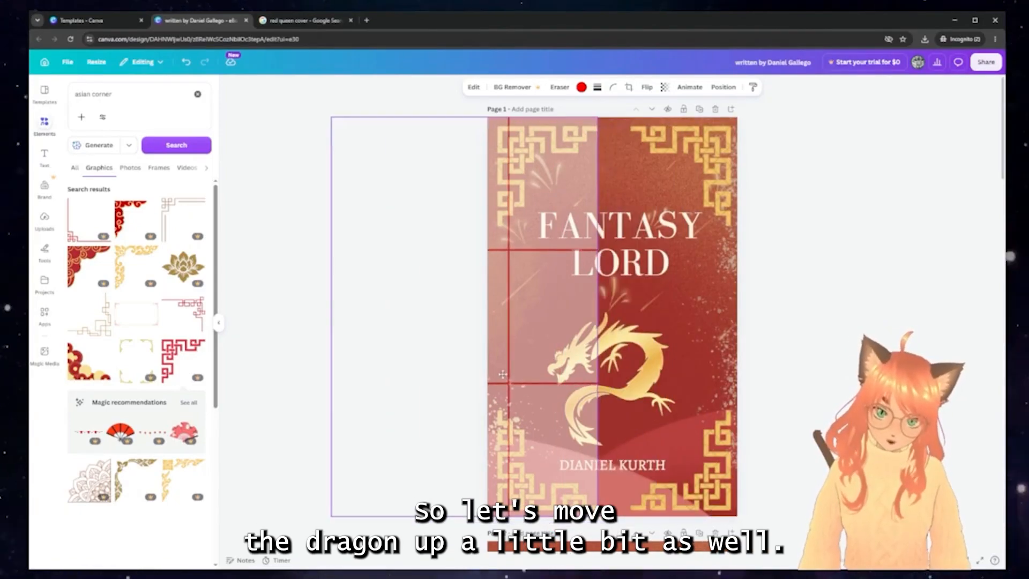
Raise the gold dragon slightly and lay the grid overlay back over the cover
{"action": "left_click", "coordinate": [649, 393]}
{"action": "left_click_drag", "start_coordinate": [649, 392], "coordinate": [646, 378]}
{"action": "left_click_drag", "start_coordinate": [540, 256], "coordinate": [679, 262]}
{"action": "left_click", "coordinate": [822, 287]}
Move the grid off the cover and give the FANTASY LORD title a drop shadow with offset 35
{"action": "left_click_drag", "start_coordinate": [859, 301], "coordinate": [668, 324]}
{"action": "left_click_drag", "start_coordinate": [600, 184], "coordinate": [374, 233]}
{"action": "left_click", "coordinate": [542, 242]}
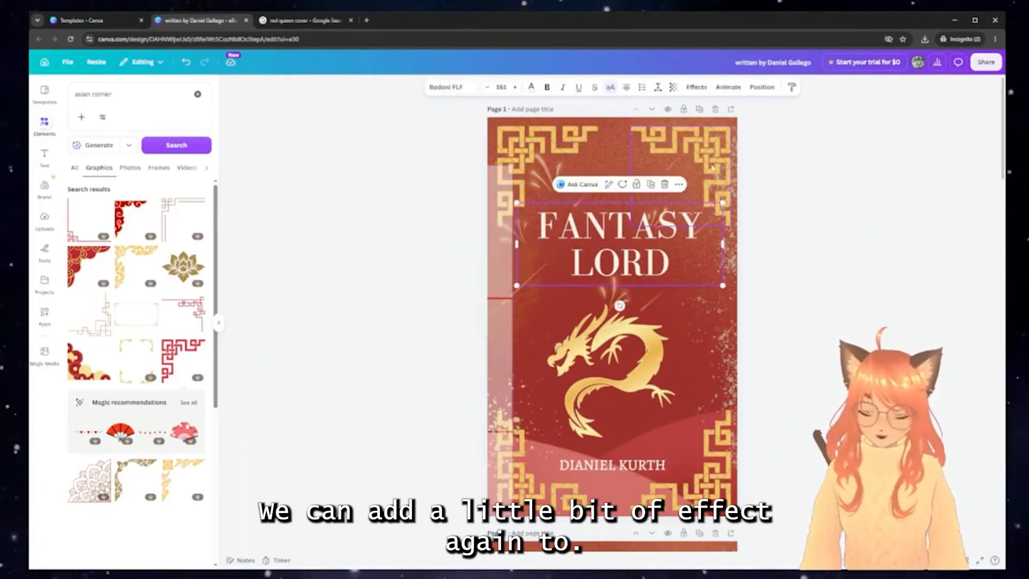
{"action": "left_click", "coordinate": [697, 87]}
{"action": "left_click", "coordinate": [89, 121]}
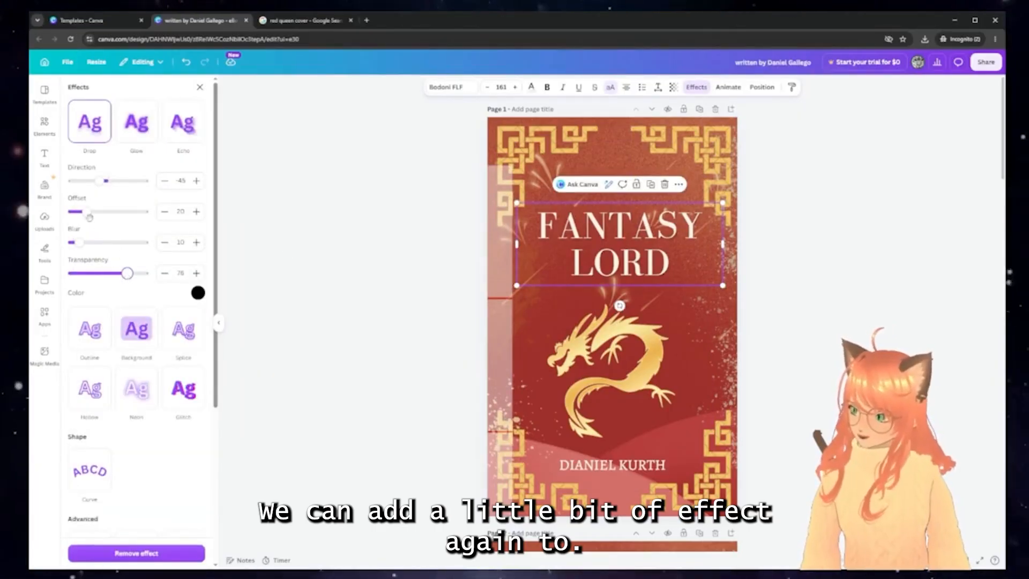
{"action": "left_click_drag", "start_coordinate": [89, 217], "coordinate": [97, 213]}
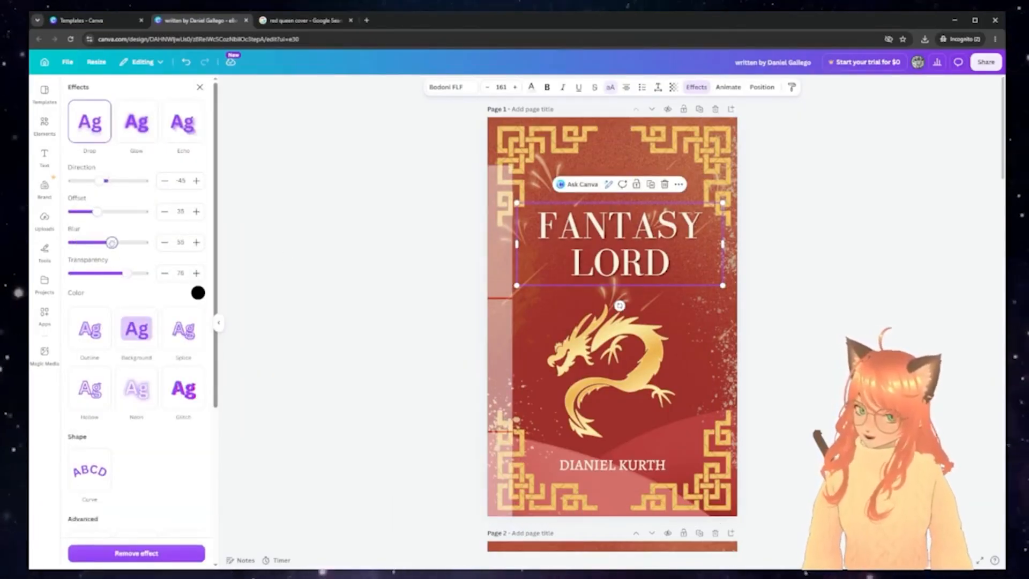
Delete the off-page grid overlay
{"action": "key", "text": "Escape"}
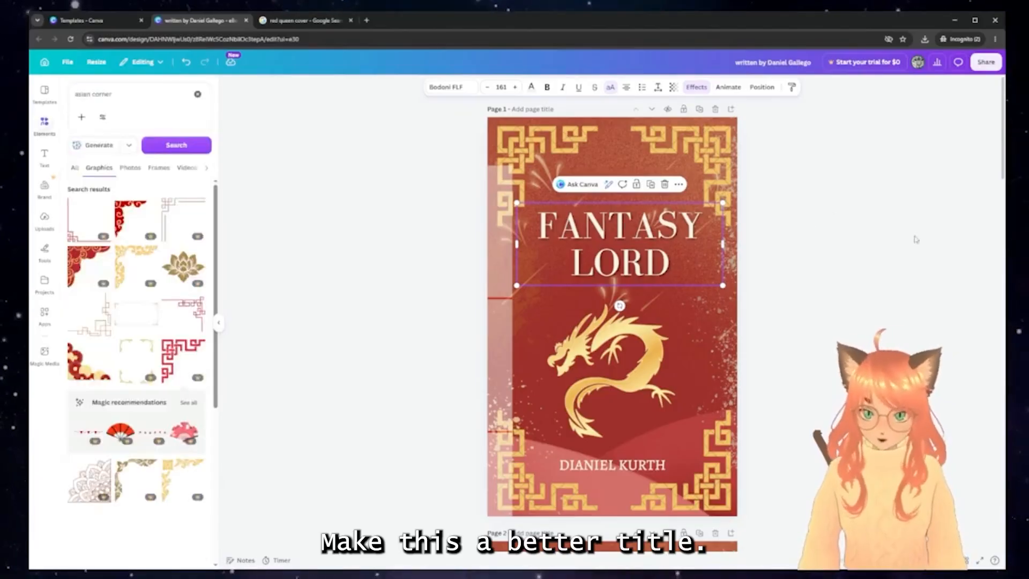
{"action": "key", "text": "Escape"}
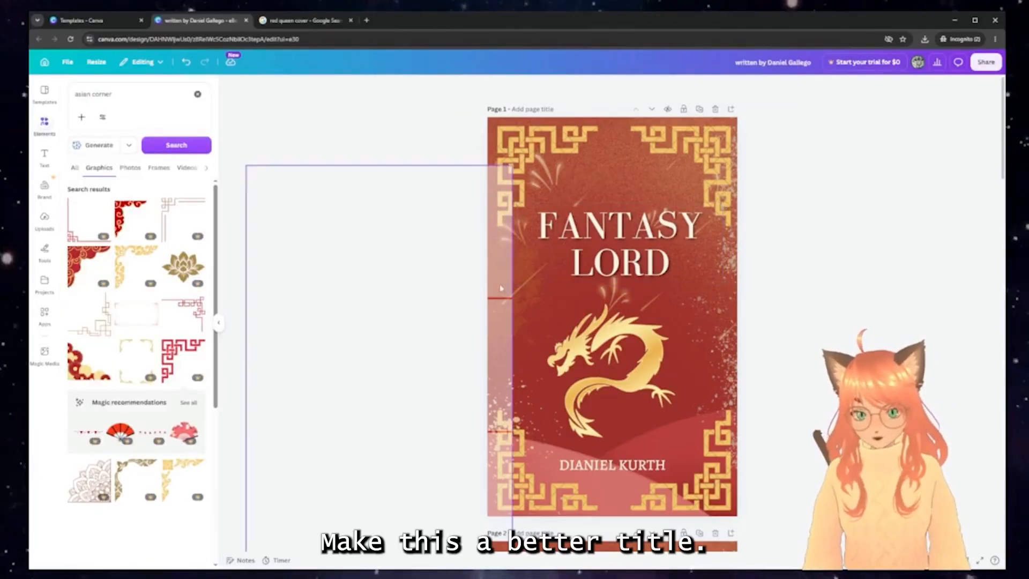
{"action": "left_click_drag", "start_coordinate": [503, 288], "coordinate": [614, 282]}
{"action": "key", "text": "Delete"}
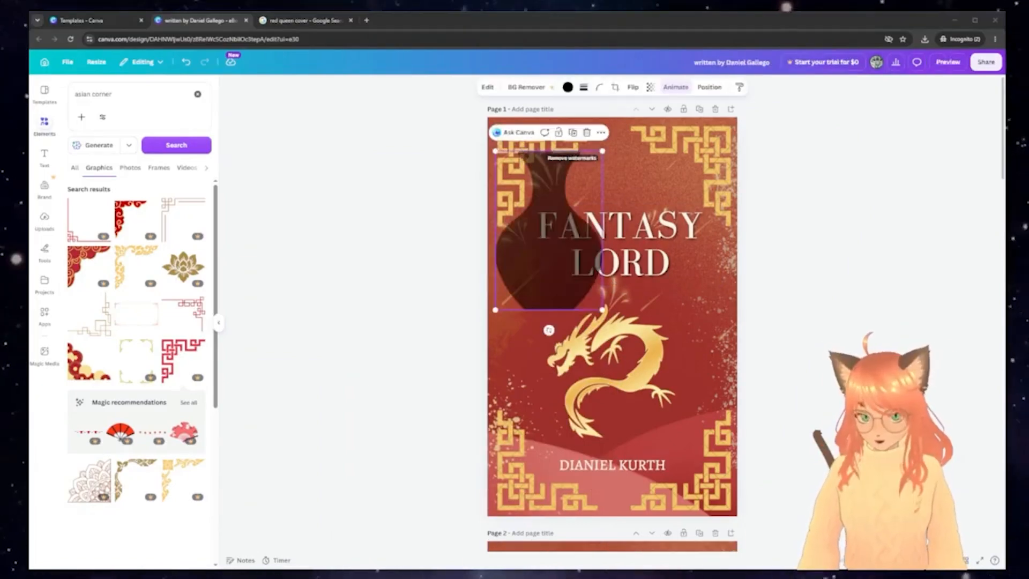
Enlarge the vase graphic to cover the whole page and centre it on the cover
{"action": "left_click", "coordinate": [937, 372]}
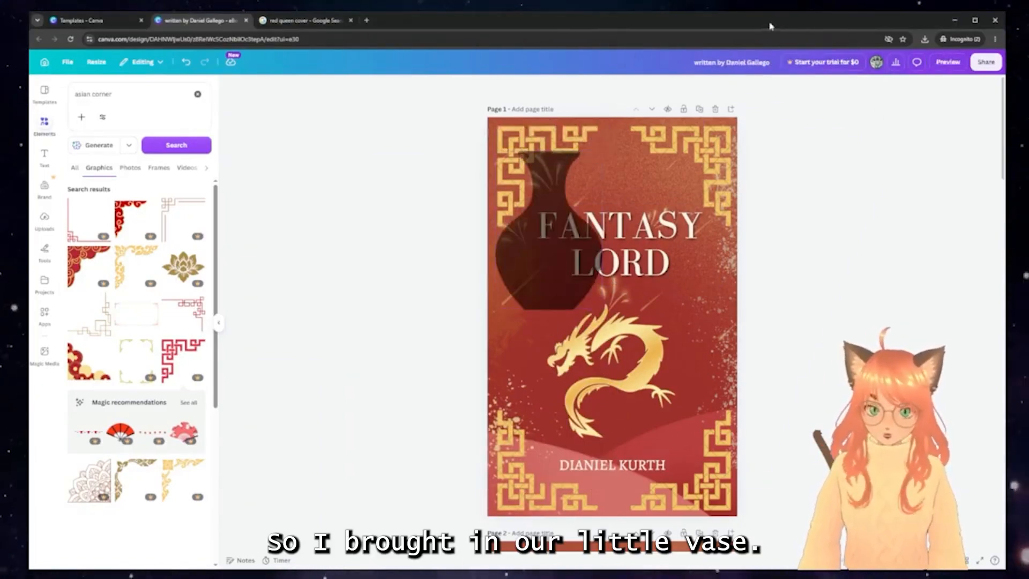
{"action": "left_click", "coordinate": [576, 167]}
{"action": "left_click_drag", "start_coordinate": [575, 168], "coordinate": [570, 160]}
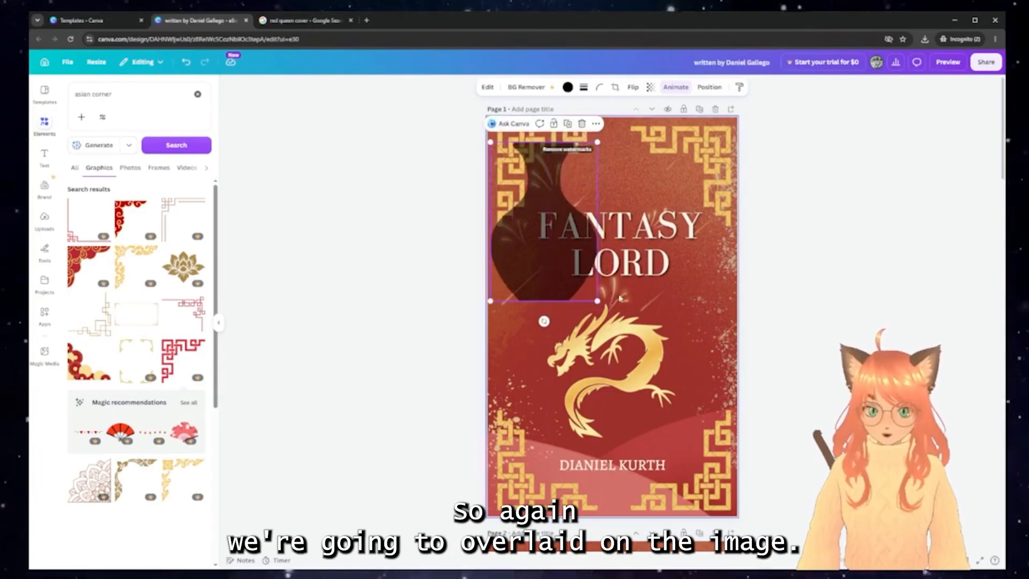
{"action": "left_click_drag", "start_coordinate": [596, 303], "coordinate": [740, 515]}
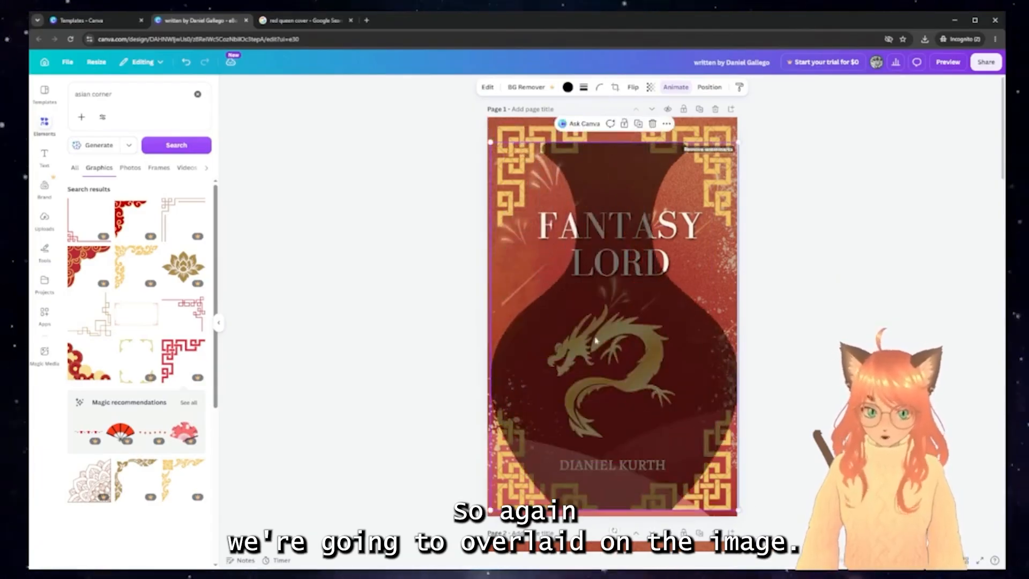
{"action": "left_click_drag", "start_coordinate": [616, 318], "coordinate": [613, 320]}
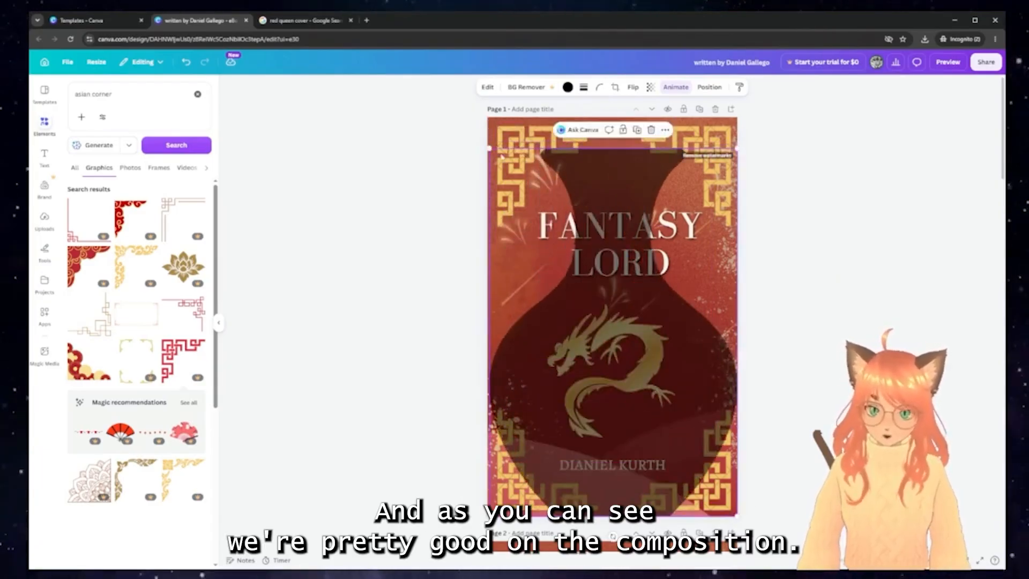
{"action": "left_click_drag", "start_coordinate": [489, 148], "coordinate": [479, 120]}
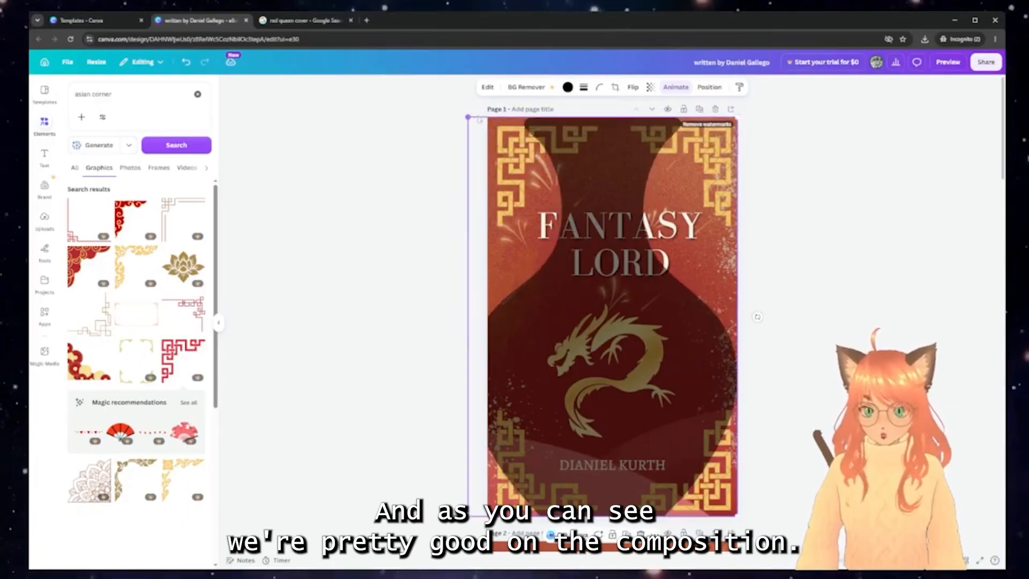
{"action": "left_click_drag", "start_coordinate": [663, 306], "coordinate": [676, 305]}
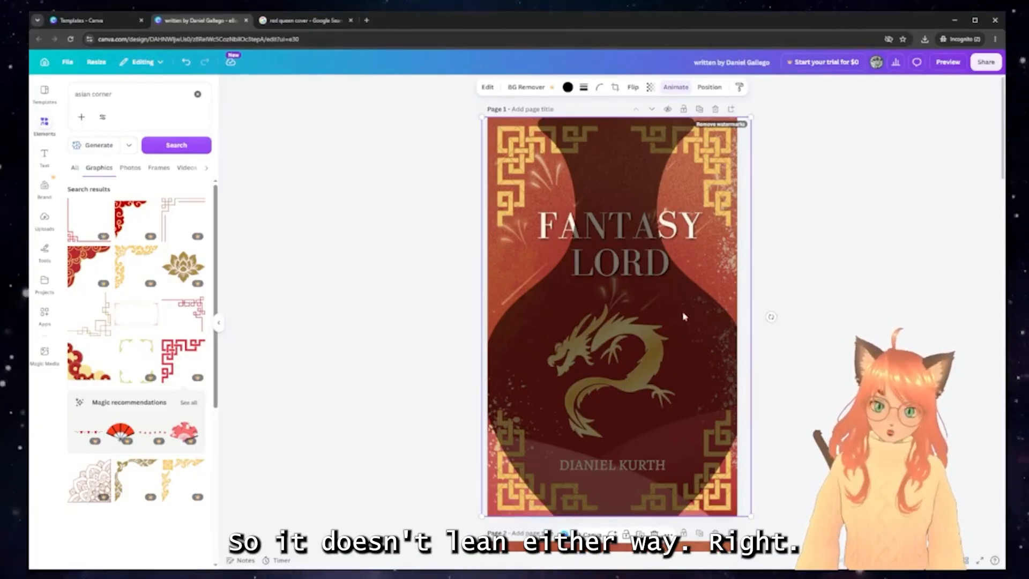
{"action": "left_click_drag", "start_coordinate": [683, 314], "coordinate": [717, 339]}
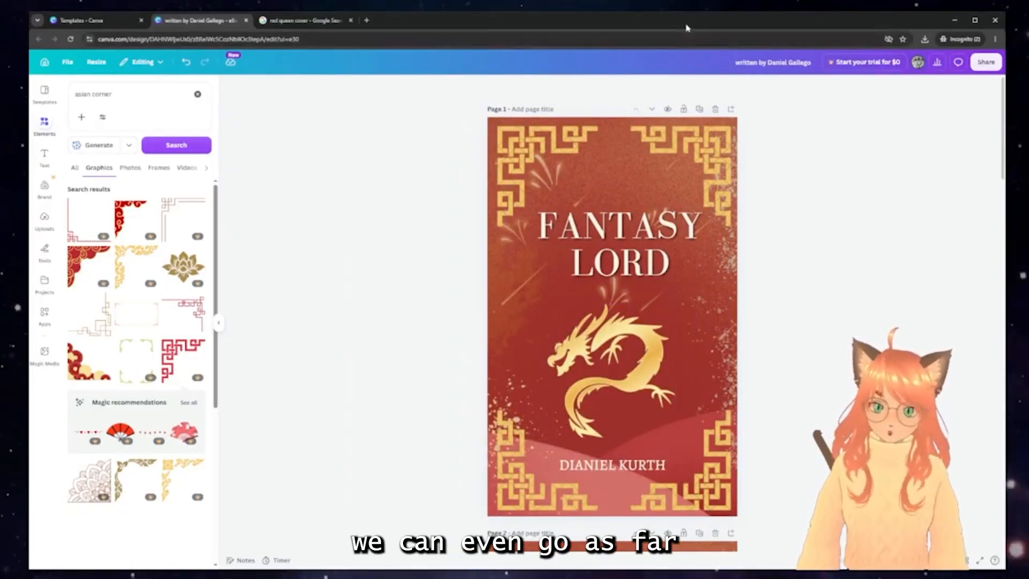
Search Elements for 'fibonacci spiral' and add the first graphic to the cover
{"action": "left_click", "coordinate": [137, 92]}
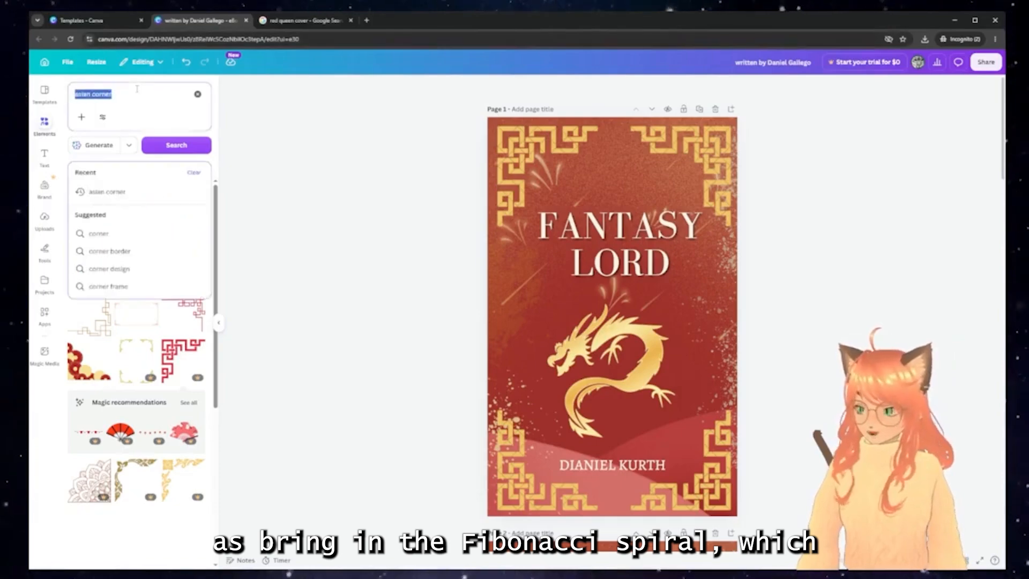
{"action": "type", "text": "fibo"}
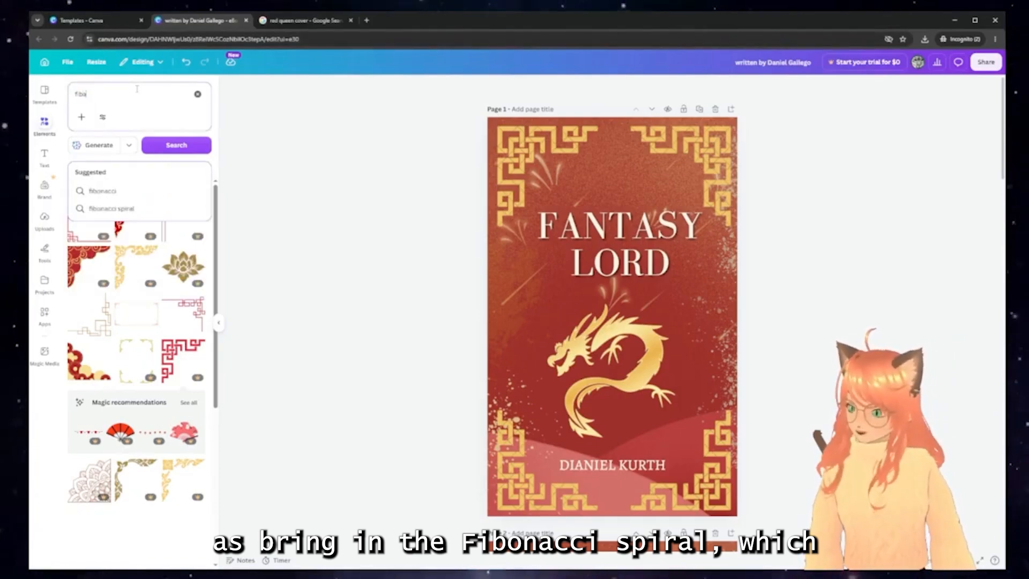
{"action": "left_click", "coordinate": [111, 208]}
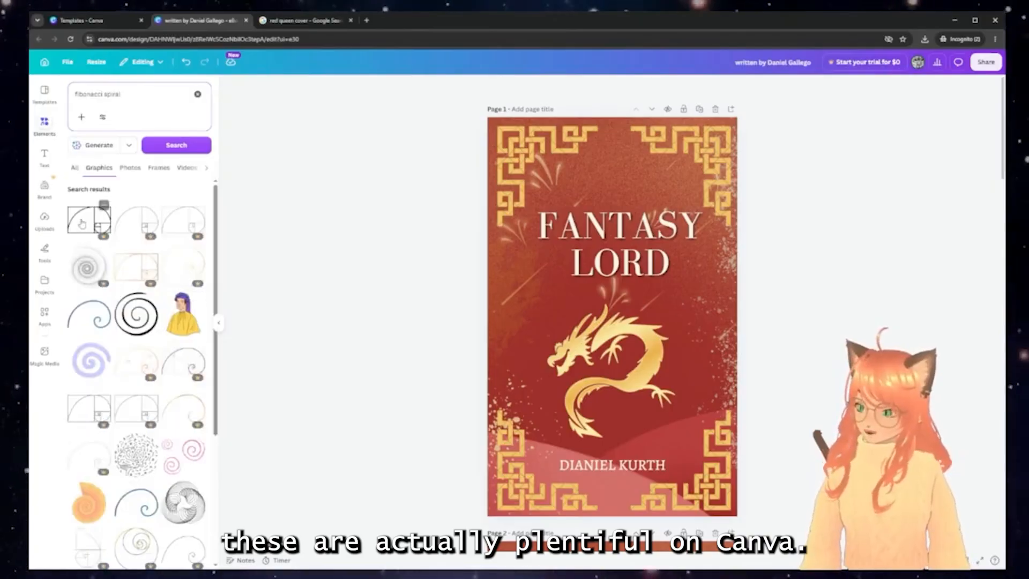
{"action": "left_click", "coordinate": [89, 220]}
Rotate the spiral 90°, scale it over nearly the whole cover, then delete it
{"action": "left_click_drag", "start_coordinate": [609, 308], "coordinate": [647, 335]}
{"action": "left_click_drag", "start_coordinate": [647, 386], "coordinate": [545, 336]}
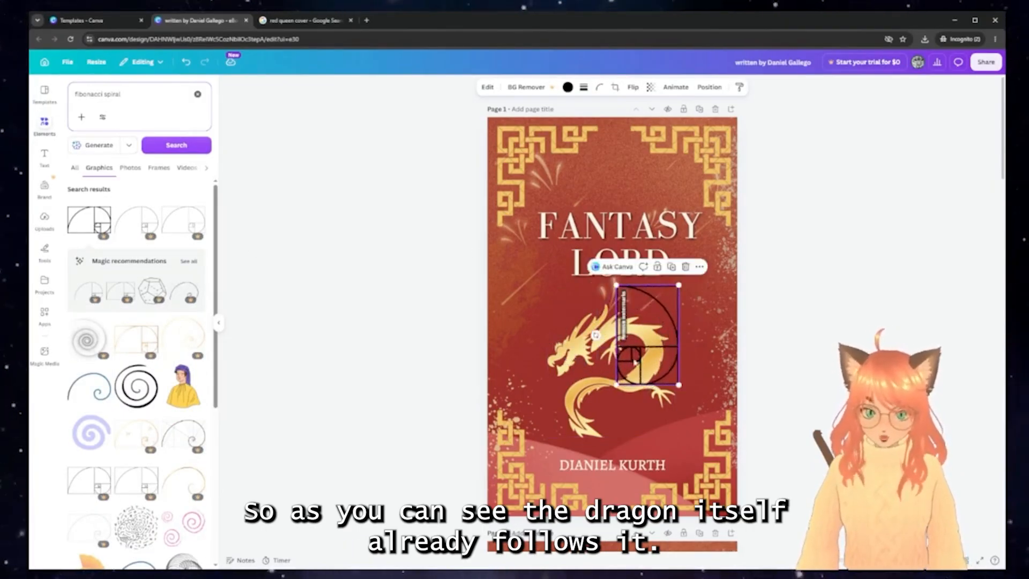
{"action": "left_click_drag", "start_coordinate": [632, 358], "coordinate": [683, 483]}
{"action": "left_click_drag", "start_coordinate": [668, 411], "coordinate": [491, 127]}
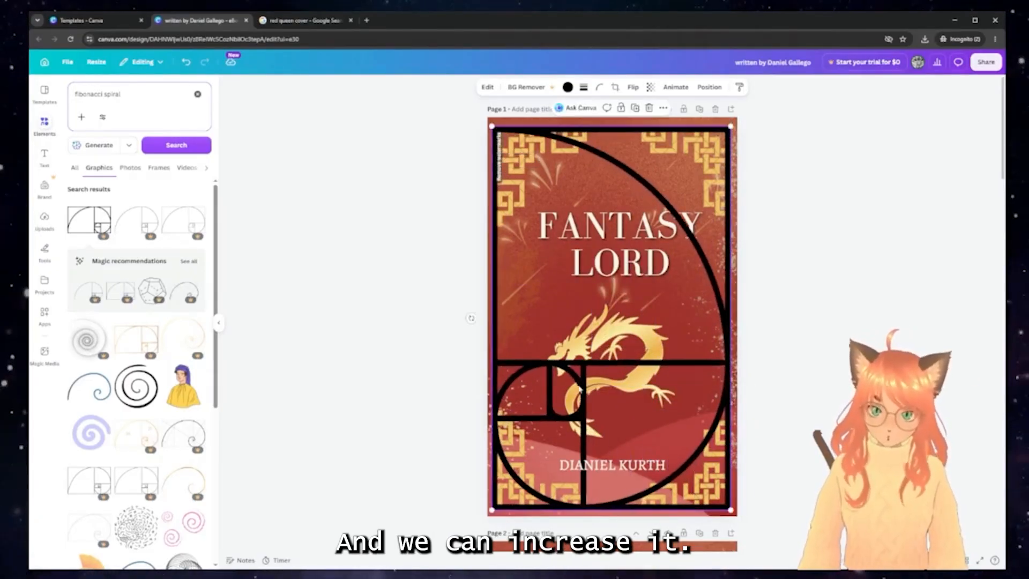
{"action": "mouse_move", "coordinate": [581, 388]}
{"action": "left_mouse_down"}
{"action": "mouse_move", "coordinate": [581, 379]}
{"action": "mouse_move", "coordinate": [587, 386]}
{"action": "left_mouse_up"}
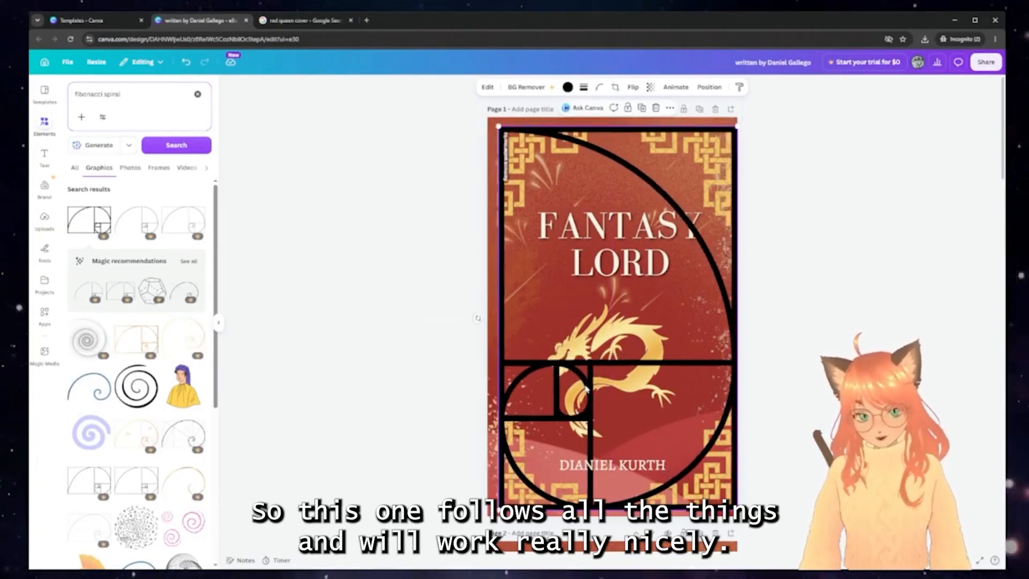
{"action": "key", "text": "Delete"}
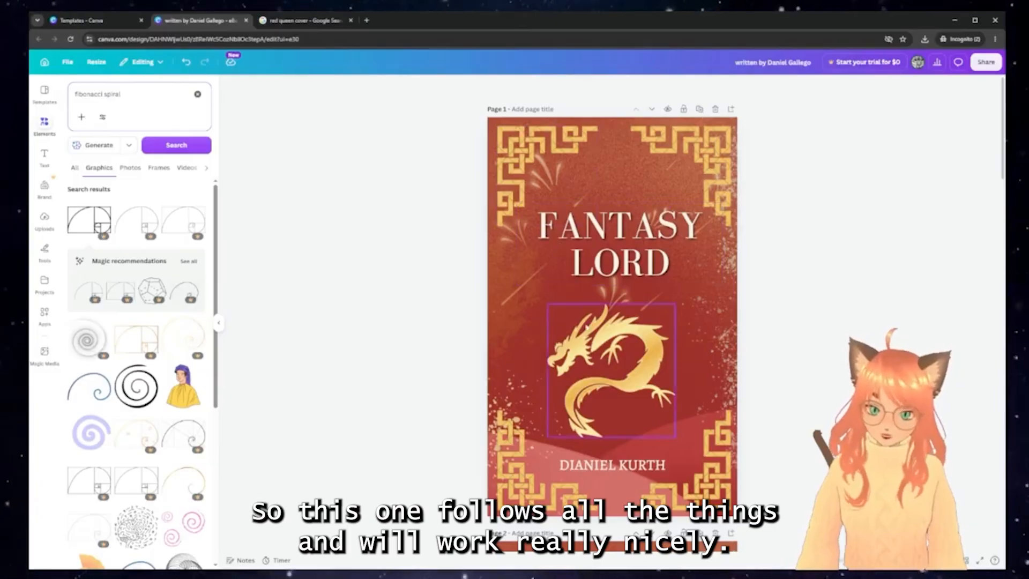
Add the Fibonacci spiral, rotate it 90°, enlarge it over the page, then push it mostly off
{"action": "scroll", "coordinate": [562, 245], "scroll_direction": "down", "scroll_amount": 8}
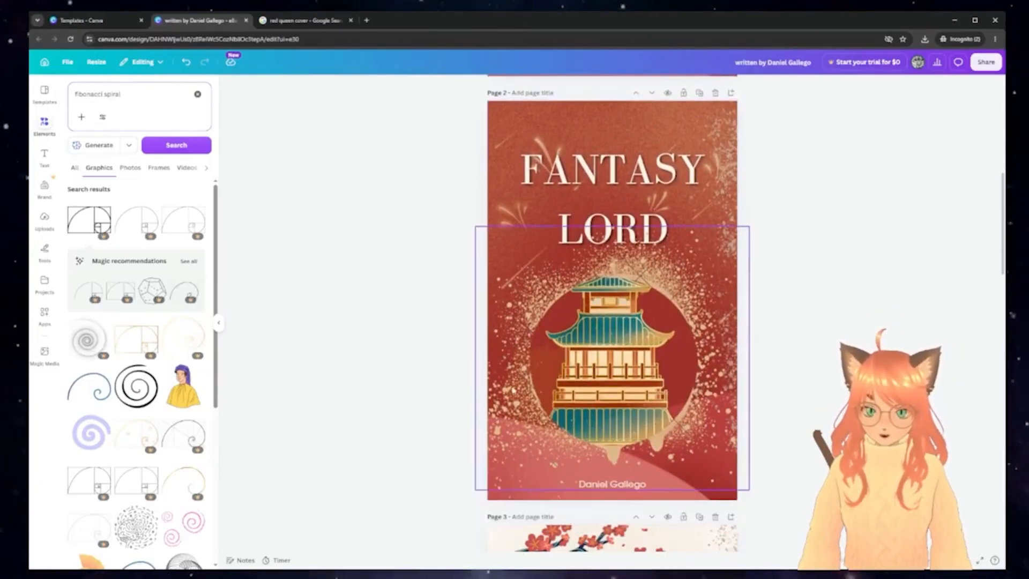
{"action": "left_click_drag", "start_coordinate": [89, 220], "coordinate": [605, 350]}
{"action": "left_click_drag", "start_coordinate": [619, 407], "coordinate": [775, 375]}
{"action": "left_click_drag", "start_coordinate": [621, 332], "coordinate": [518, 127]}
{"action": "left_click_drag", "start_coordinate": [549, 200], "coordinate": [741, 492]}
{"action": "left_click_drag", "start_coordinate": [648, 224], "coordinate": [651, 226]}
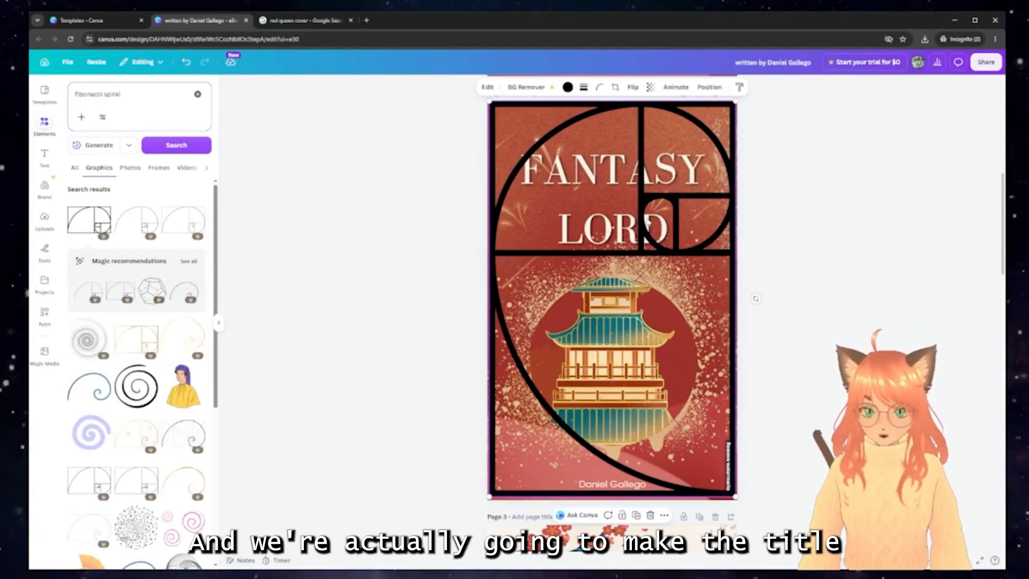
{"action": "left_click_drag", "start_coordinate": [631, 189], "coordinate": [446, 213]}
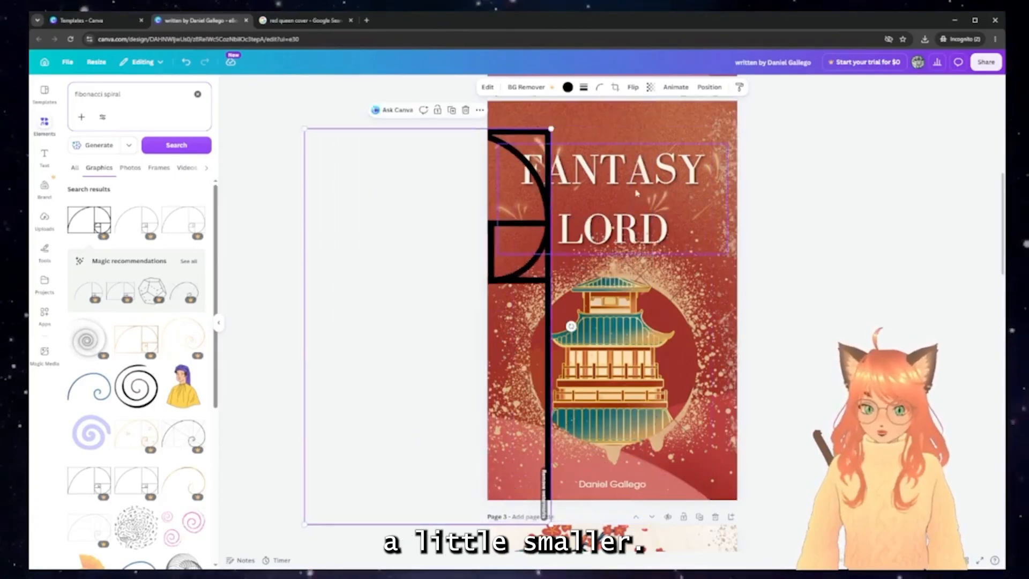
Set the title's line spacing to 1.07 and lay the spiral back over the cover
{"action": "left_click", "coordinate": [641, 189]}
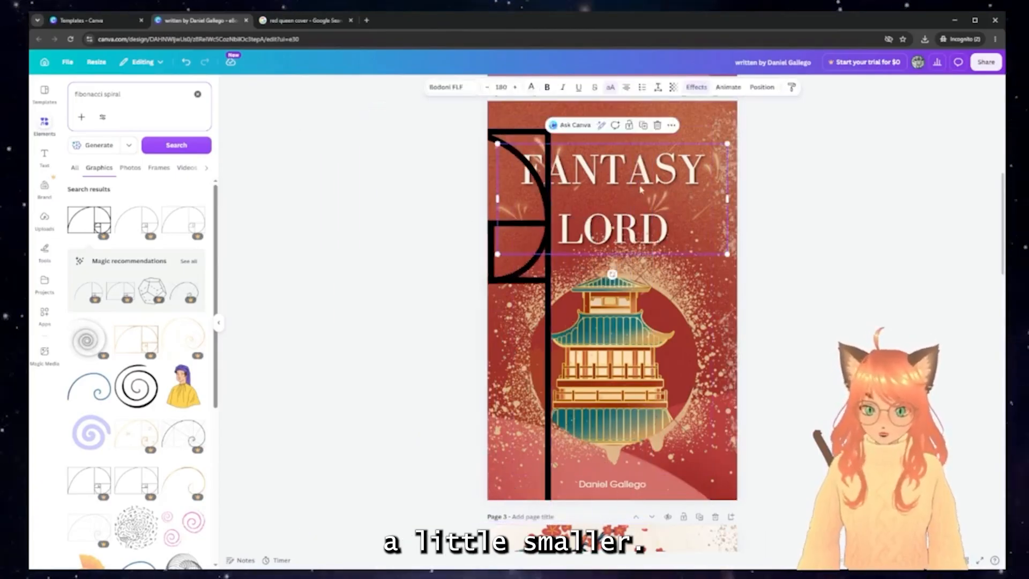
{"action": "left_click", "coordinate": [659, 87]}
{"action": "left_click_drag", "start_coordinate": [643, 154], "coordinate": [610, 169]}
{"action": "left_click", "coordinate": [638, 263]}
{"action": "left_click_drag", "start_coordinate": [542, 245], "coordinate": [710, 234]}
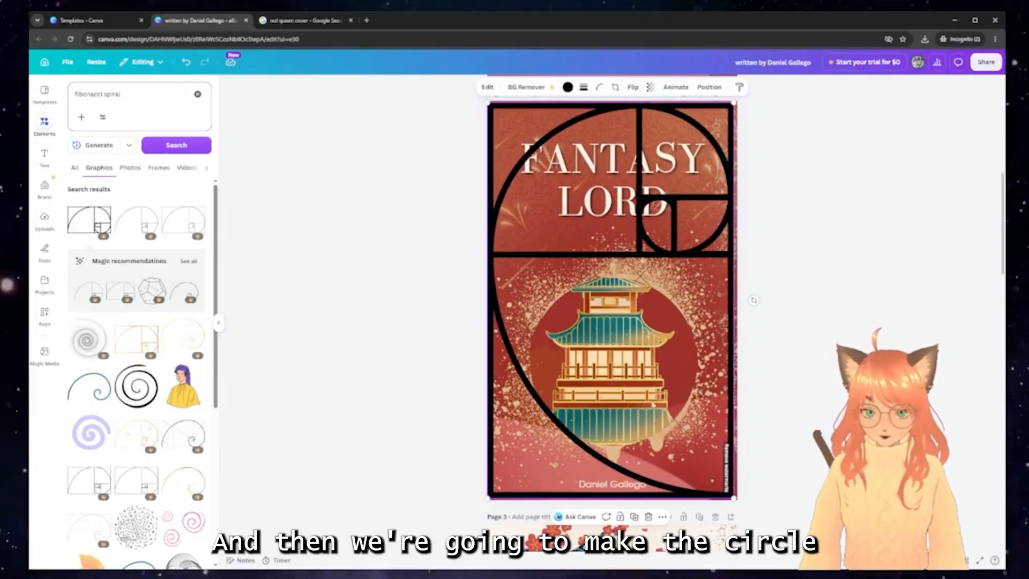
{"action": "left_click_drag", "start_coordinate": [680, 251], "coordinate": [453, 250]}
Lower the pagoda slightly and put the gold splatter circle back behind it
{"action": "left_click", "coordinate": [629, 334]}
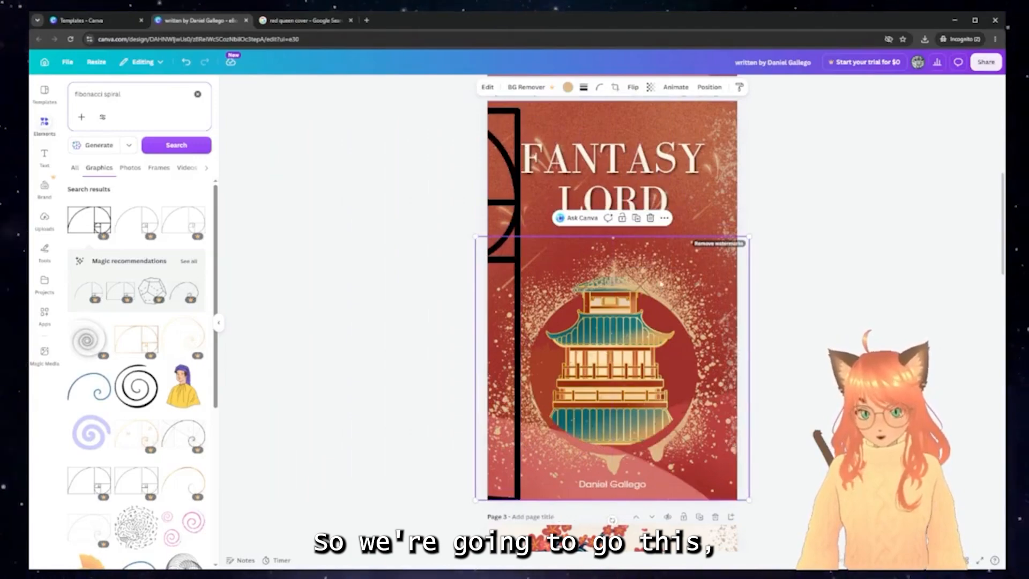
{"action": "left_click_drag", "start_coordinate": [662, 284], "coordinate": [543, 294]}
{"action": "left_click_drag", "start_coordinate": [662, 346], "coordinate": [661, 356]}
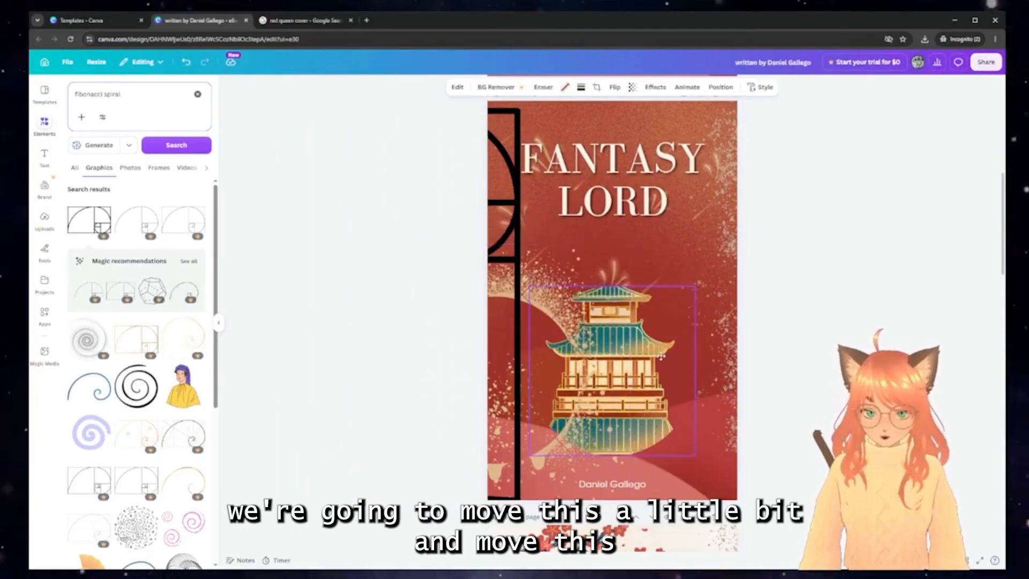
{"action": "left_click_drag", "start_coordinate": [538, 309], "coordinate": [655, 301]}
Re-check the layout with the spiral over the cover, then delete the spiral
{"action": "left_click", "coordinate": [501, 224]}
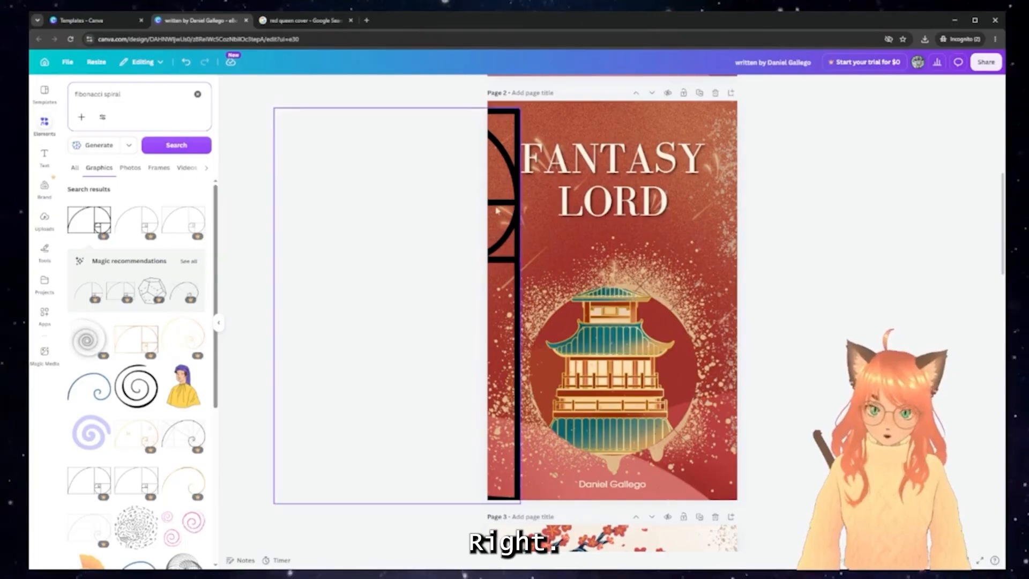
{"action": "left_click_drag", "start_coordinate": [500, 224], "coordinate": [717, 224]}
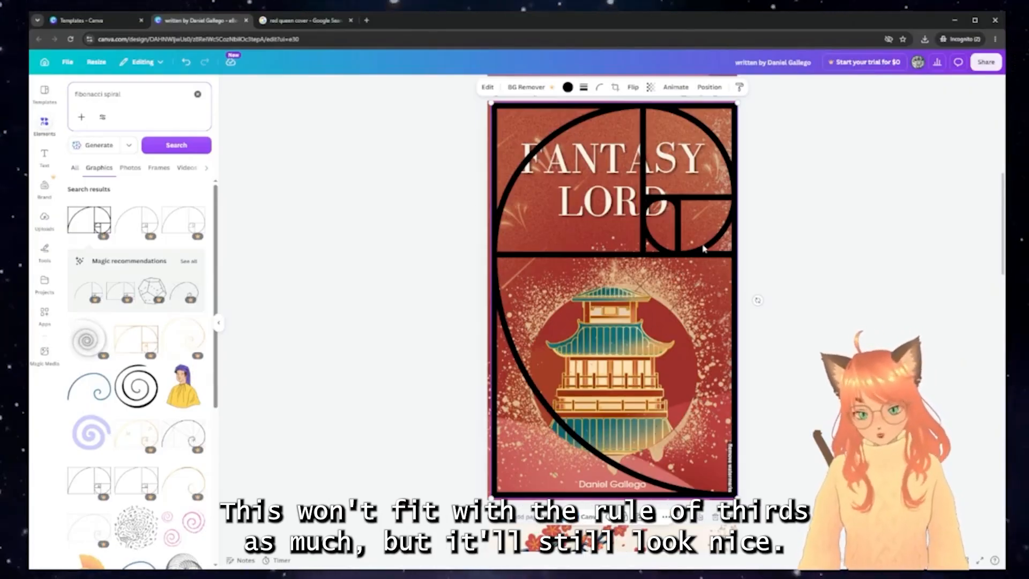
{"action": "left_click_drag", "start_coordinate": [704, 248], "coordinate": [494, 275]}
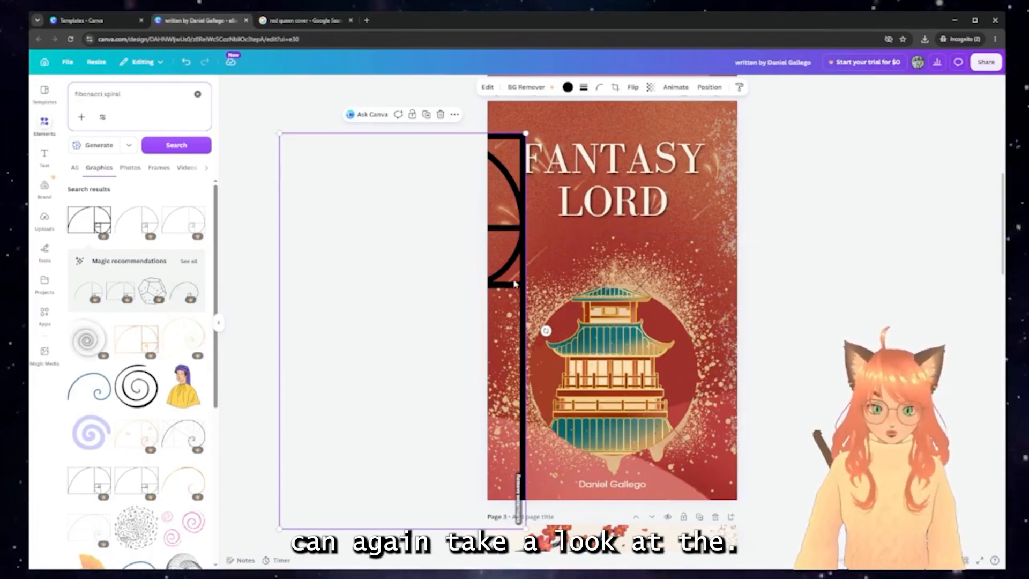
{"action": "key", "text": "Delete"}
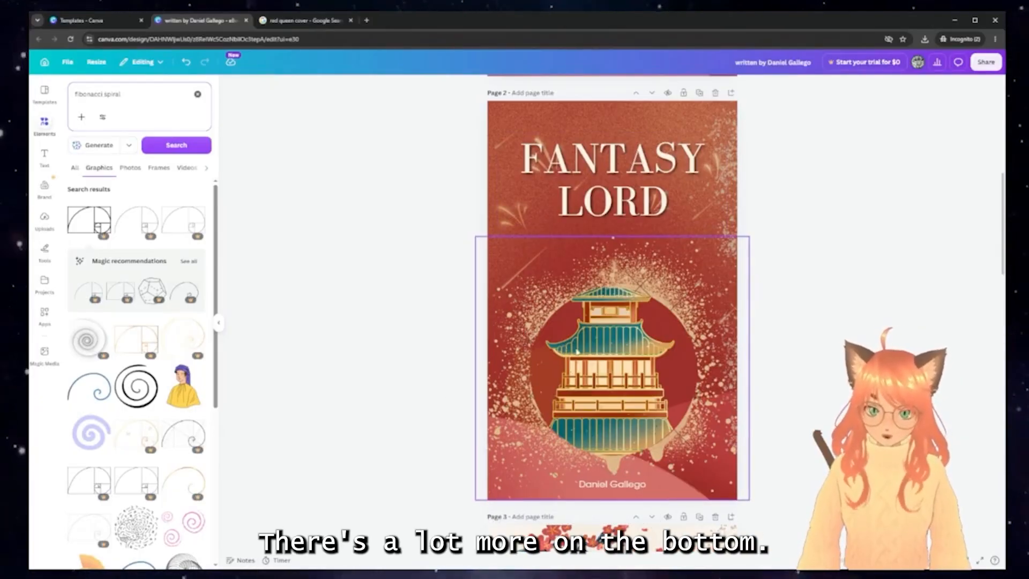
{"action": "scroll", "coordinate": [578, 351], "scroll_direction": "down", "scroll_amount": 8}
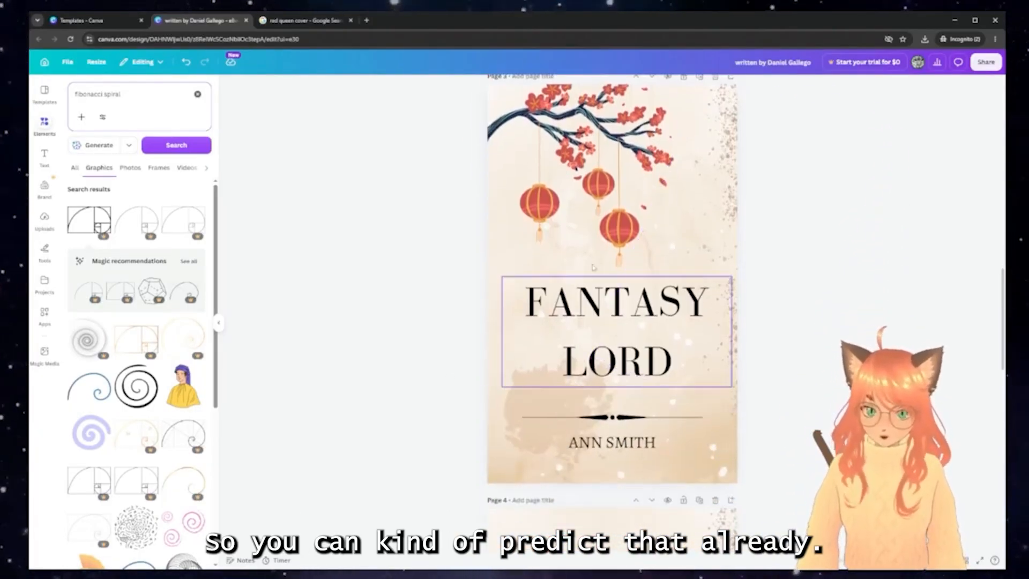
{"action": "scroll", "coordinate": [671, 284], "scroll_direction": "up", "scroll_amount": 3}
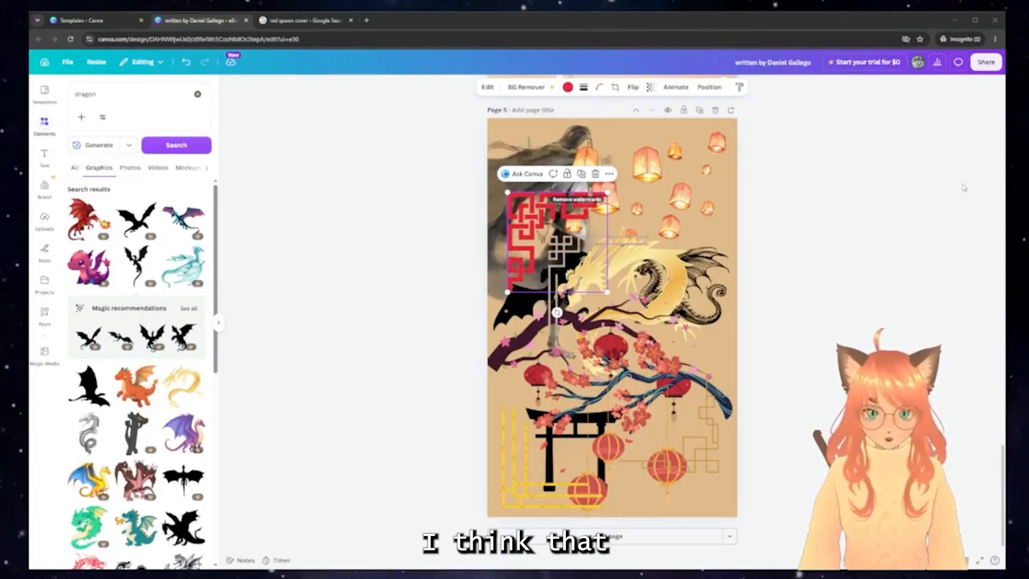
{"action": "left_click", "coordinate": [854, 268]}
{"action": "scroll", "coordinate": [855, 267], "scroll_direction": "up", "scroll_amount": 10}
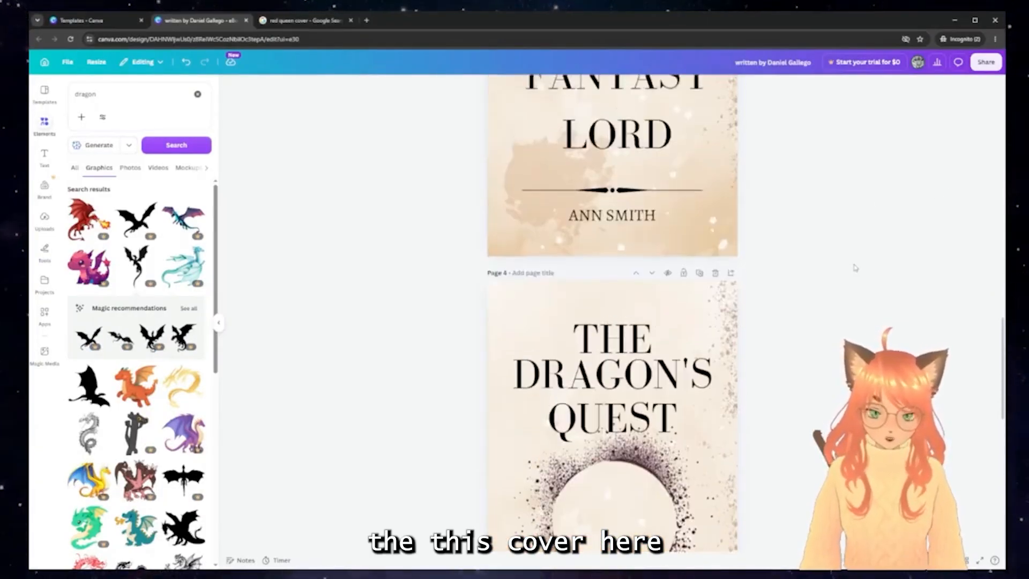
{"action": "scroll", "coordinate": [855, 268], "scroll_direction": "up", "scroll_amount": 4}
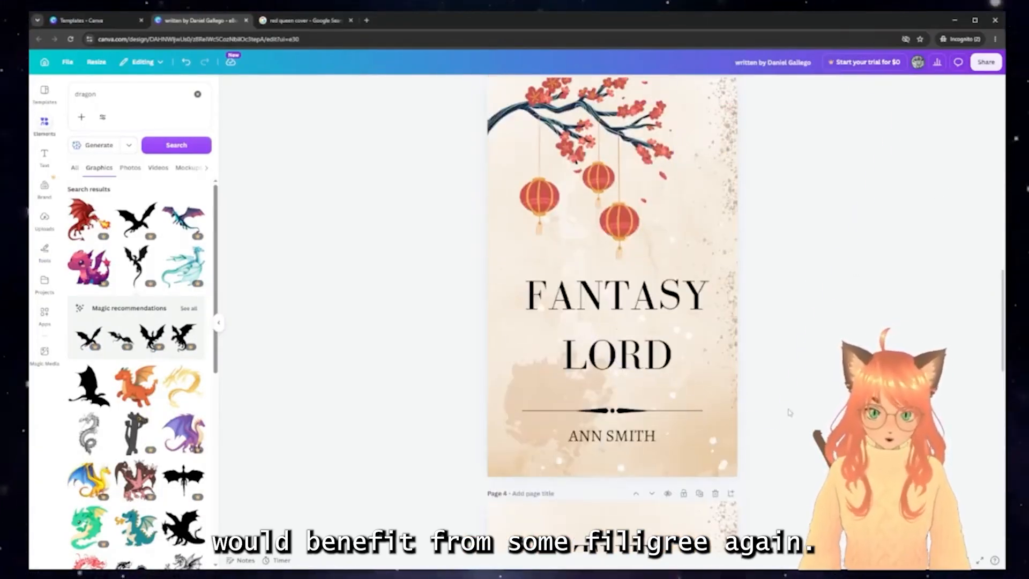
{"action": "scroll", "coordinate": [788, 412], "scroll_direction": "down", "scroll_amount": 12}
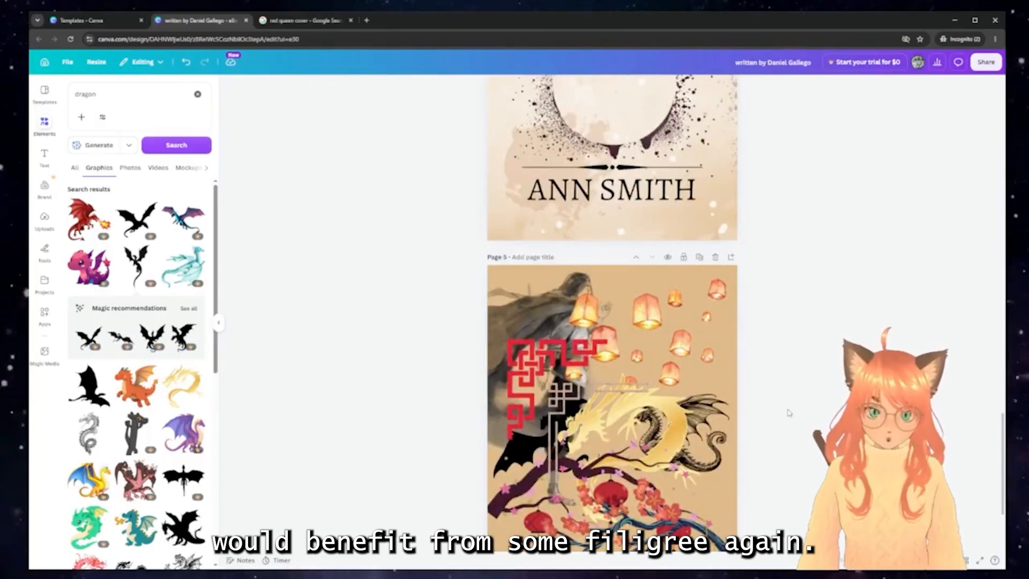
{"action": "scroll", "coordinate": [789, 413], "scroll_direction": "down", "scroll_amount": 2}
{"action": "left_click", "coordinate": [568, 292]}
{"action": "left_click", "coordinate": [632, 333]}
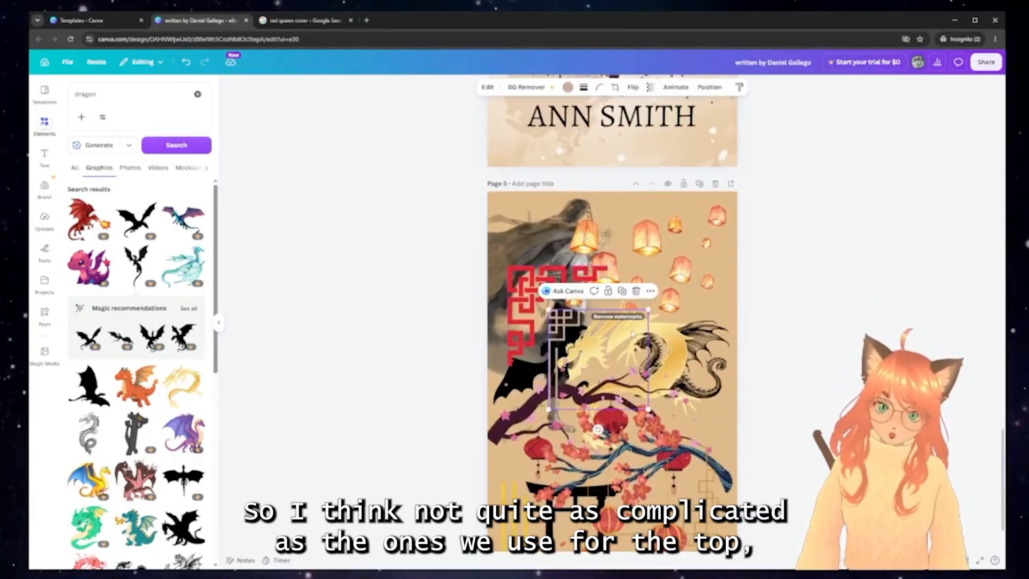
{"action": "scroll", "coordinate": [633, 334], "scroll_direction": "up", "scroll_amount": 12}
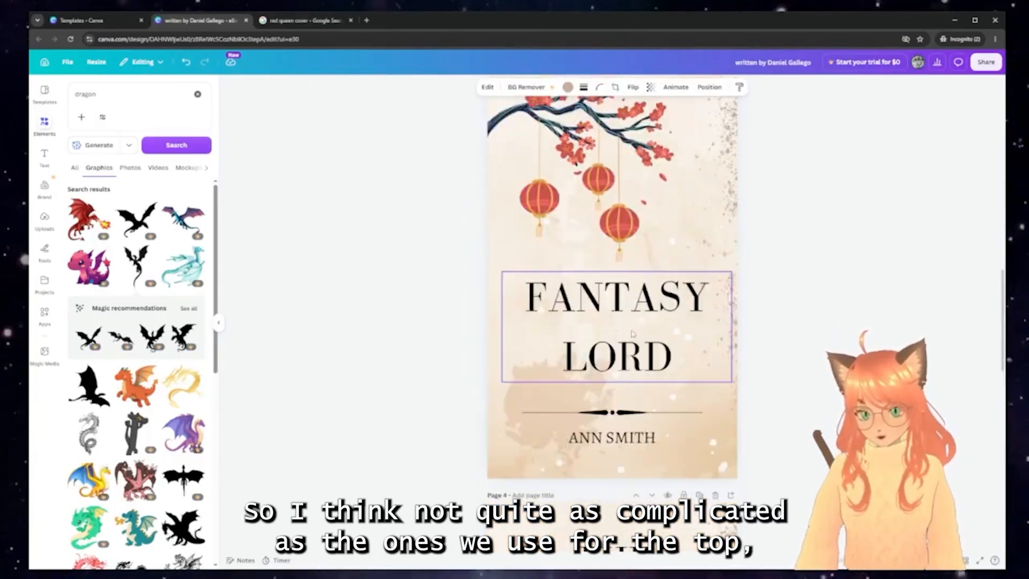
Paste the corner filigree onto the beige cover and recolour it black
{"action": "key", "text": "ctrl+v"}
{"action": "left_click_drag", "start_coordinate": [595, 236], "coordinate": [549, 295]}
{"action": "left_click", "coordinate": [568, 88]}
{"action": "left_click", "coordinate": [567, 87]}
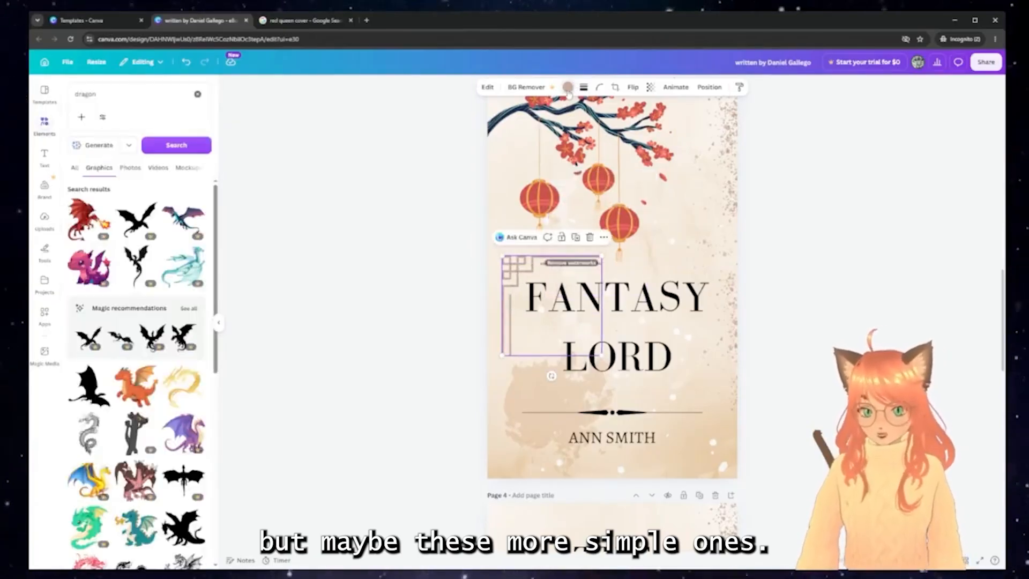
{"action": "left_click", "coordinate": [567, 87]}
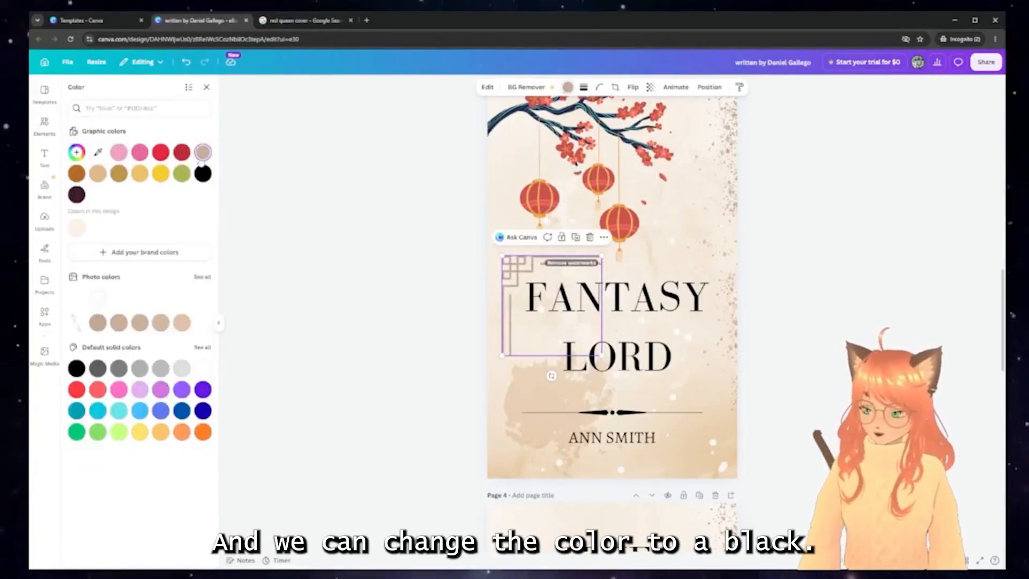
{"action": "left_click", "coordinate": [206, 177]}
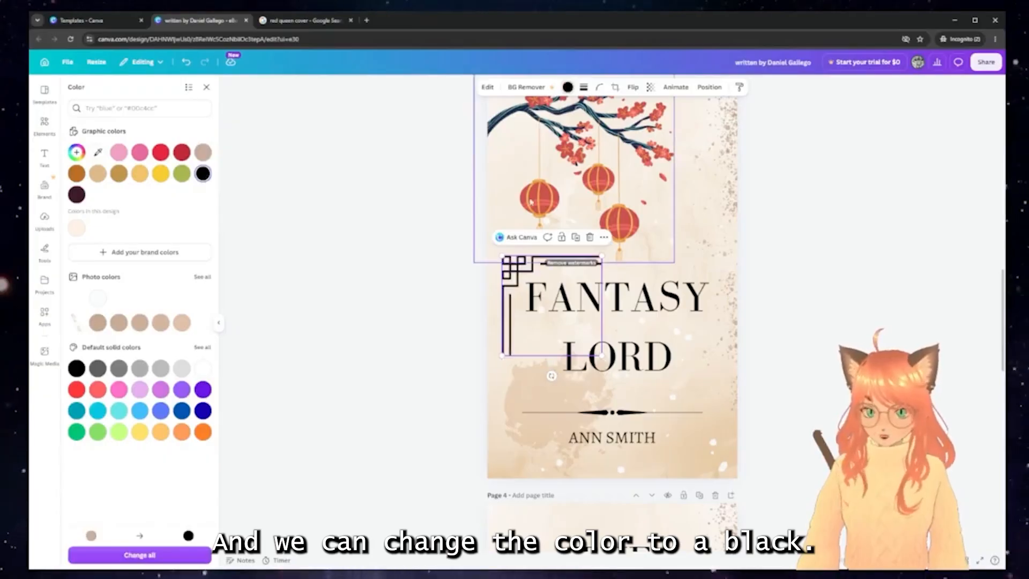
{"action": "scroll", "coordinate": [575, 235], "scroll_direction": "up", "scroll_amount": 1}
{"action": "scroll", "coordinate": [575, 235], "scroll_direction": "up", "scroll_amount": 3}
{"action": "left_click_drag", "start_coordinate": [515, 343], "coordinate": [621, 207]}
Add a horizontally mirrored filigree copy in the top-right corner
{"action": "key", "text": "ctrl+v"}
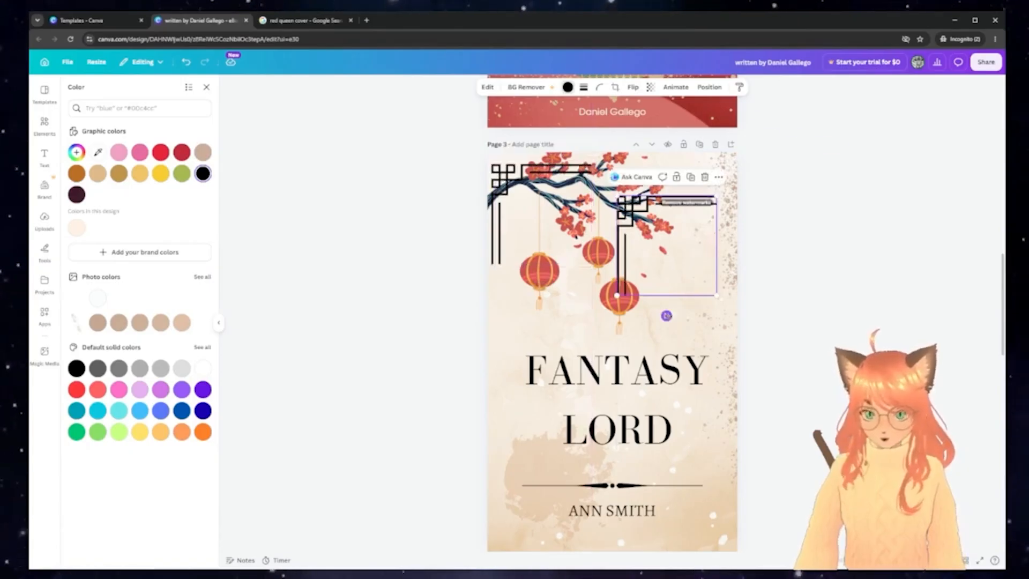
{"action": "left_click", "coordinate": [615, 87]}
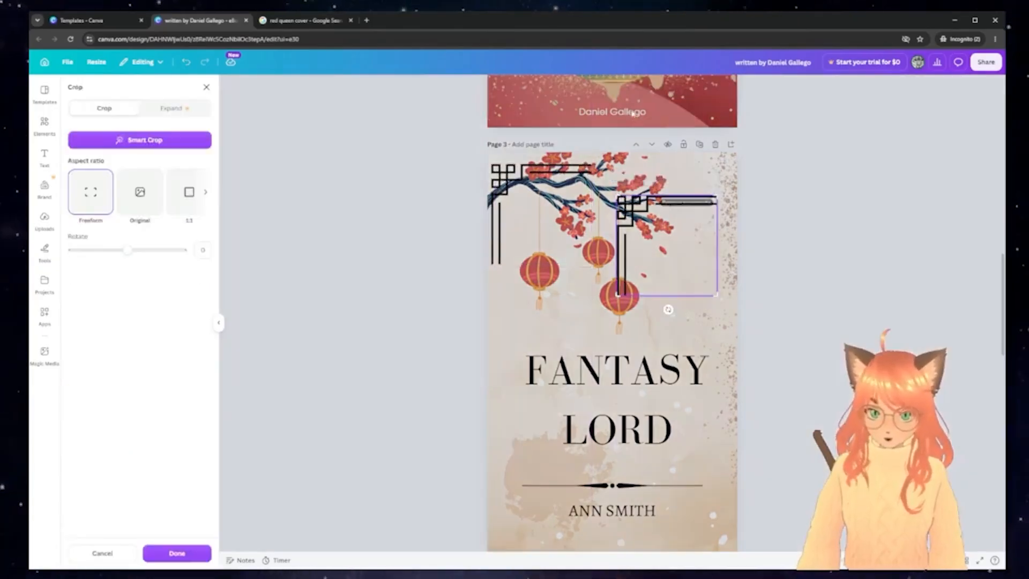
{"action": "left_click", "coordinate": [102, 553]}
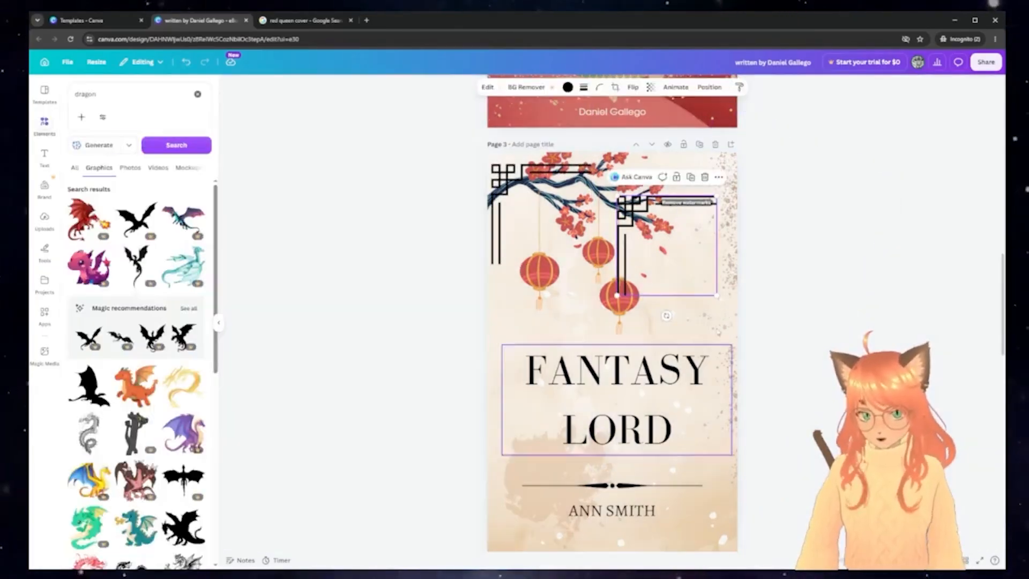
{"action": "left_click", "coordinate": [634, 87]}
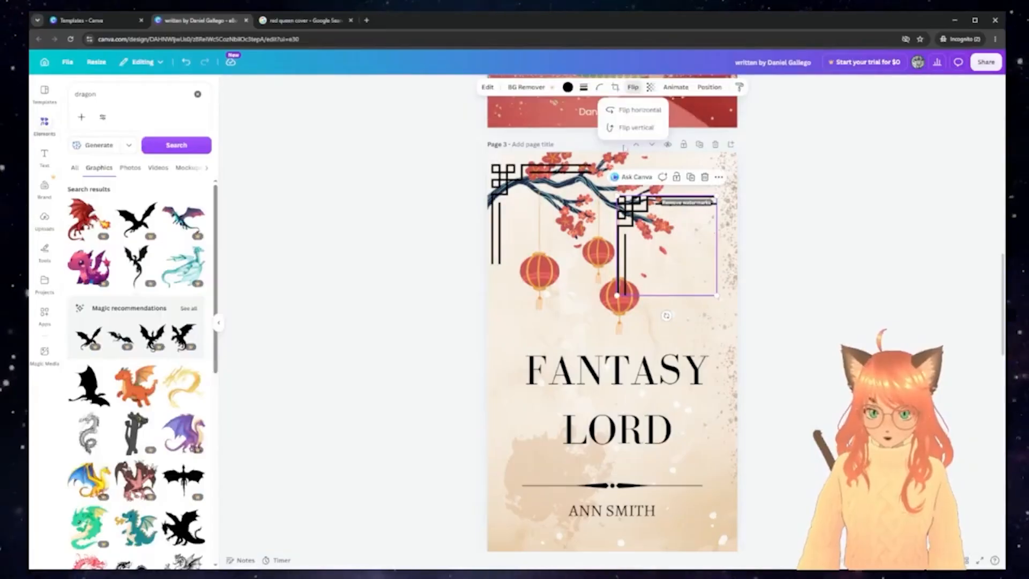
{"action": "left_click", "coordinate": [644, 110]}
{"action": "left_click_drag", "start_coordinate": [712, 216], "coordinate": [727, 183]}
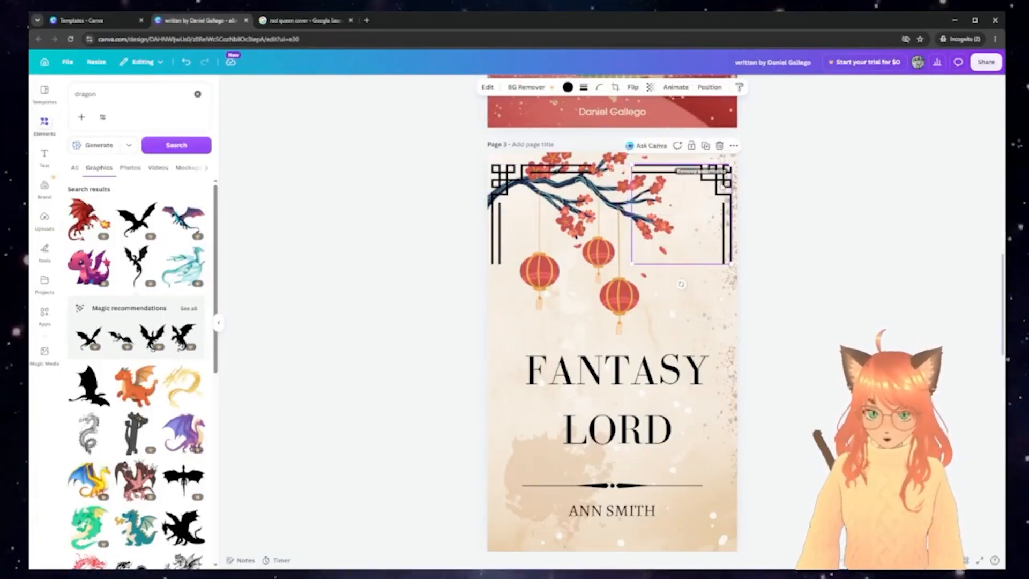
Duplicate the filigree, flip it, and place it in the bottom-right corner
{"action": "key", "text": "ctrl+d"}
{"action": "left_click_drag", "start_coordinate": [681, 214], "coordinate": [674, 370]}
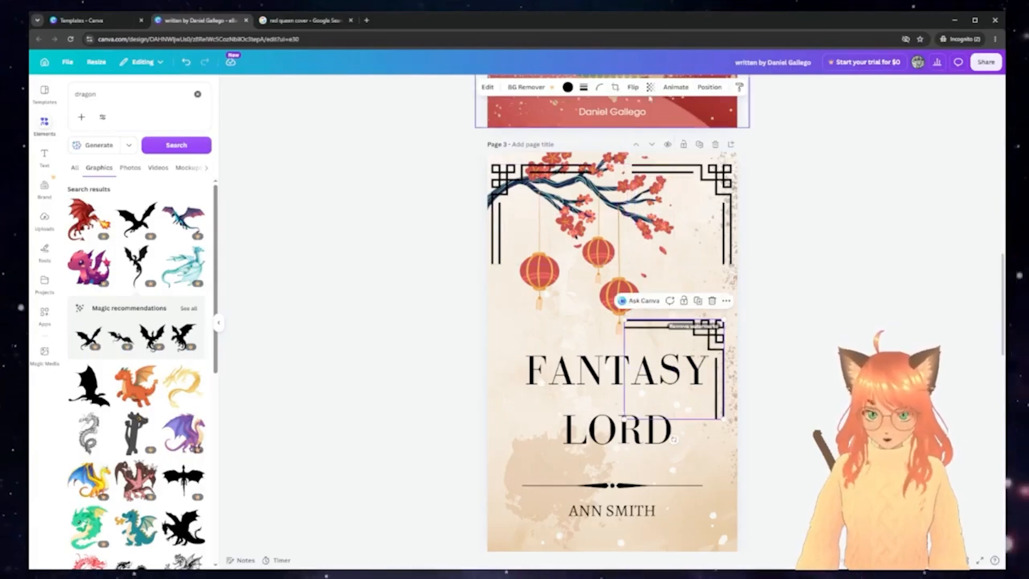
{"action": "left_click", "coordinate": [632, 87]}
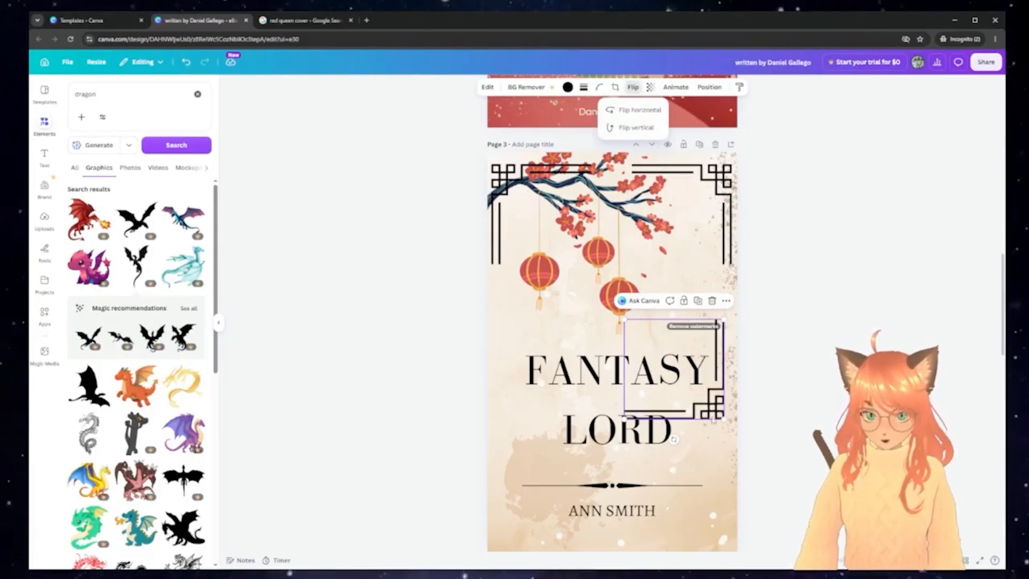
{"action": "left_click_drag", "start_coordinate": [714, 420], "coordinate": [716, 541]}
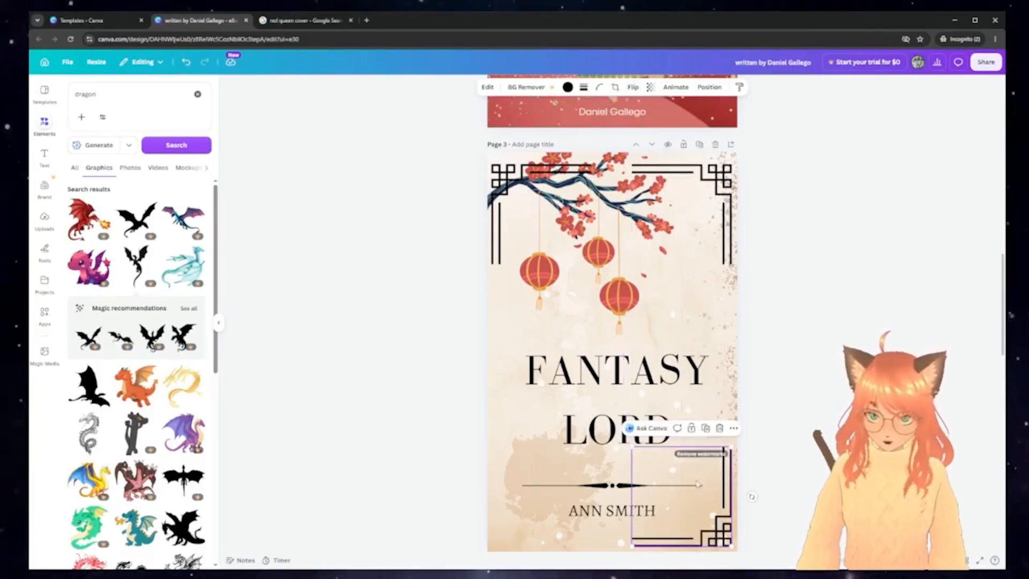
Mirror another filigree copy horizontally into the bottom-left corner
{"action": "left_click_drag", "start_coordinate": [699, 487], "coordinate": [577, 454]}
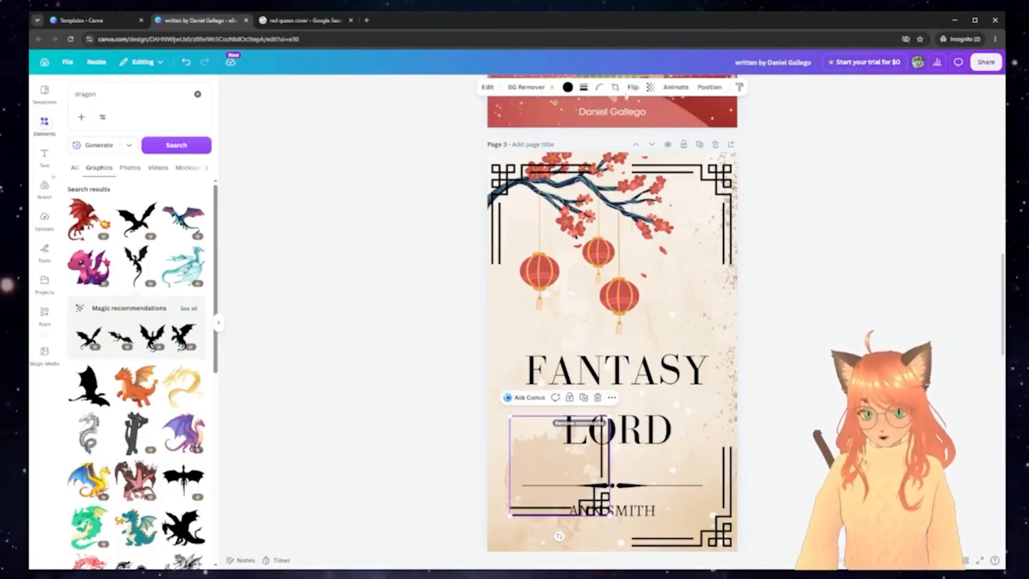
{"action": "left_click", "coordinate": [634, 88]}
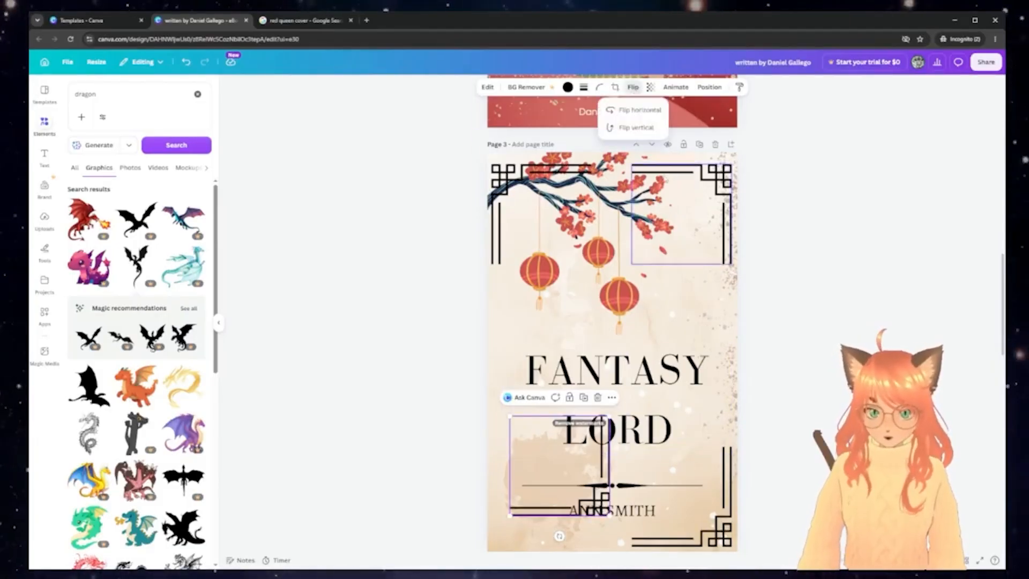
{"action": "left_click", "coordinate": [642, 111]}
{"action": "left_click_drag", "start_coordinate": [559, 467], "coordinate": [542, 493]}
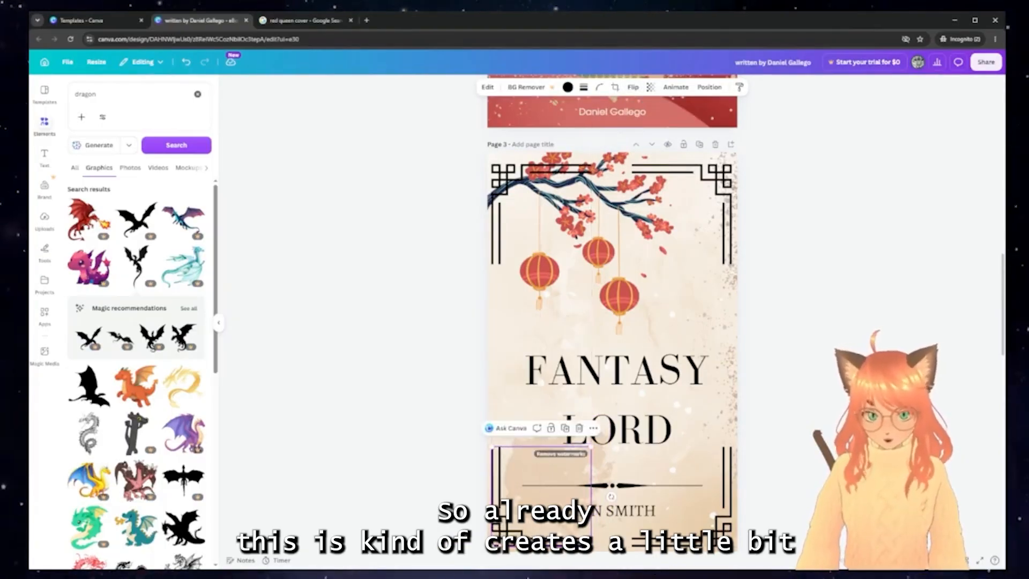
Lower the cherry-blossom and lantern graphic and the FANTASY LORD title slightly
{"action": "left_click", "coordinate": [793, 367]}
{"action": "left_click", "coordinate": [629, 249]}
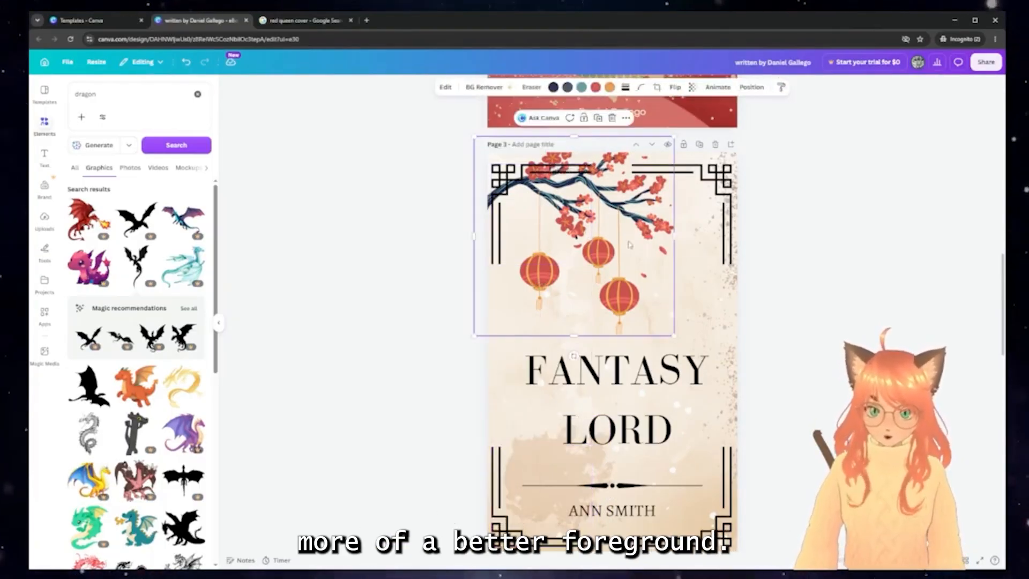
{"action": "left_click_drag", "start_coordinate": [629, 249], "coordinate": [629, 282]}
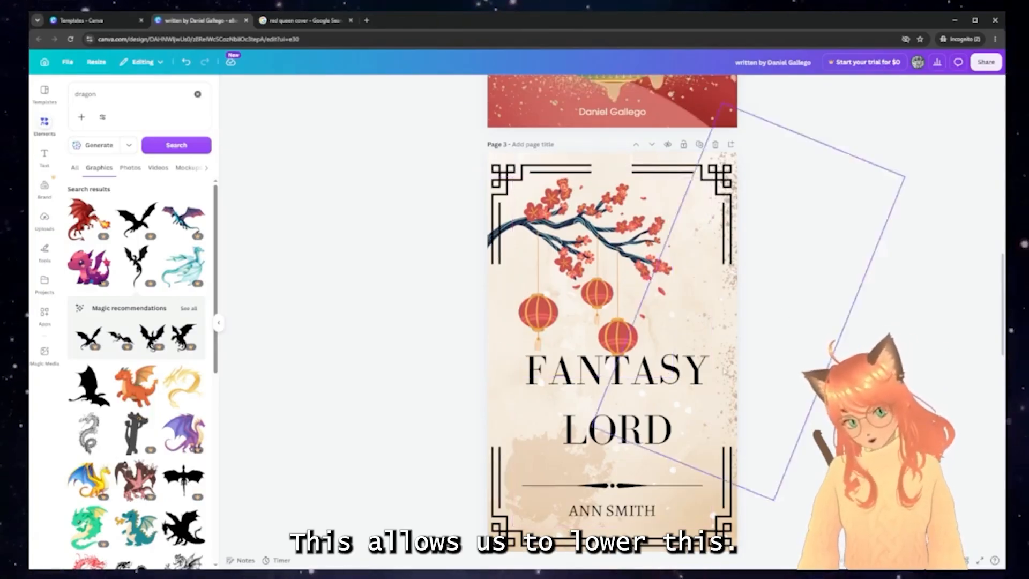
{"action": "left_click", "coordinate": [668, 393]}
{"action": "left_click_drag", "start_coordinate": [669, 393], "coordinate": [666, 403]}
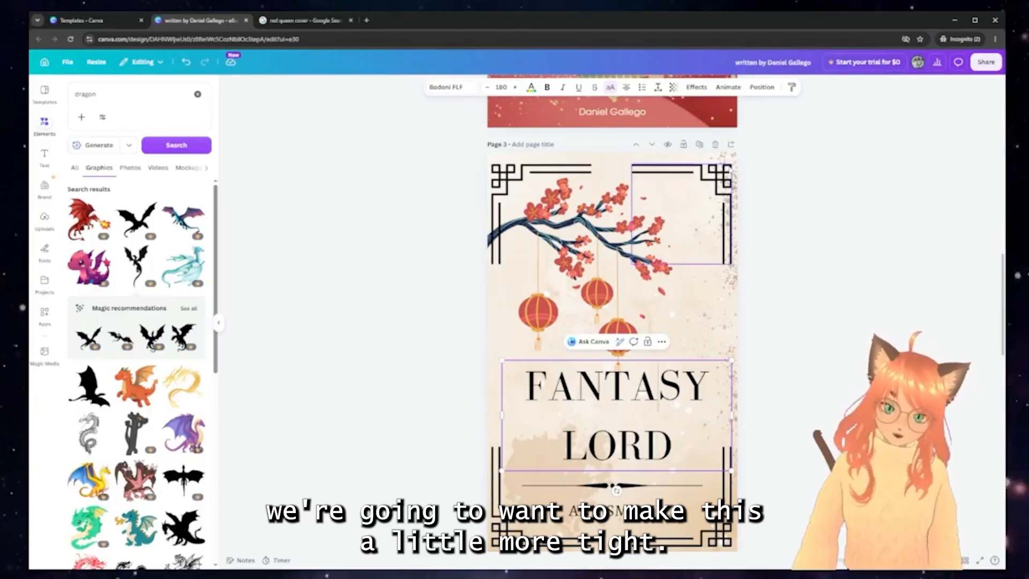
Reduce the gap between FANTASY and LORD and nudge the title box down
{"action": "left_click", "coordinate": [659, 87]}
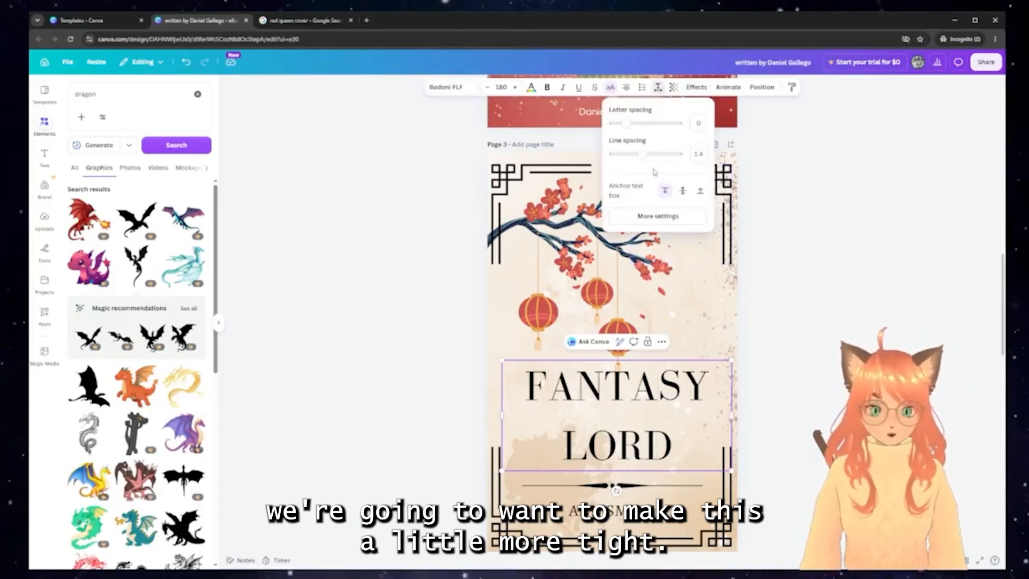
{"action": "left_click_drag", "start_coordinate": [640, 154], "coordinate": [628, 154]}
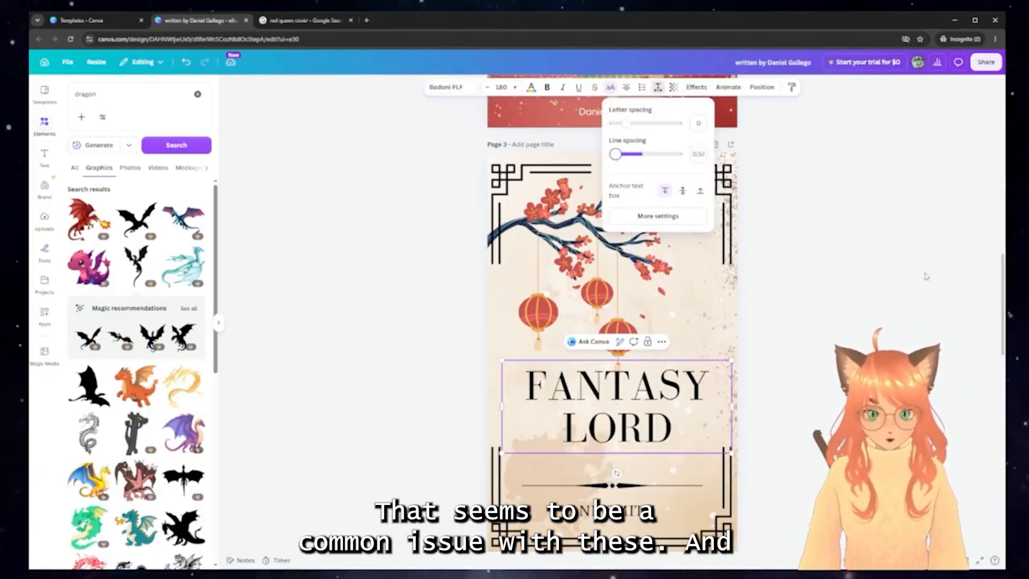
{"action": "key", "text": "Escape"}
{"action": "left_click_drag", "start_coordinate": [566, 395], "coordinate": [566, 419]}
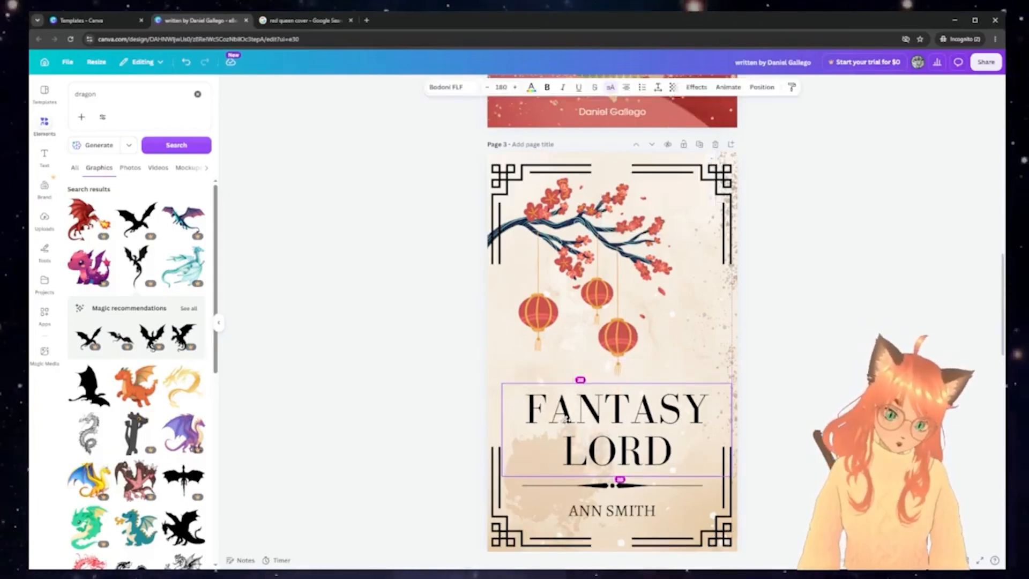
{"action": "left_click", "coordinate": [479, 153]}
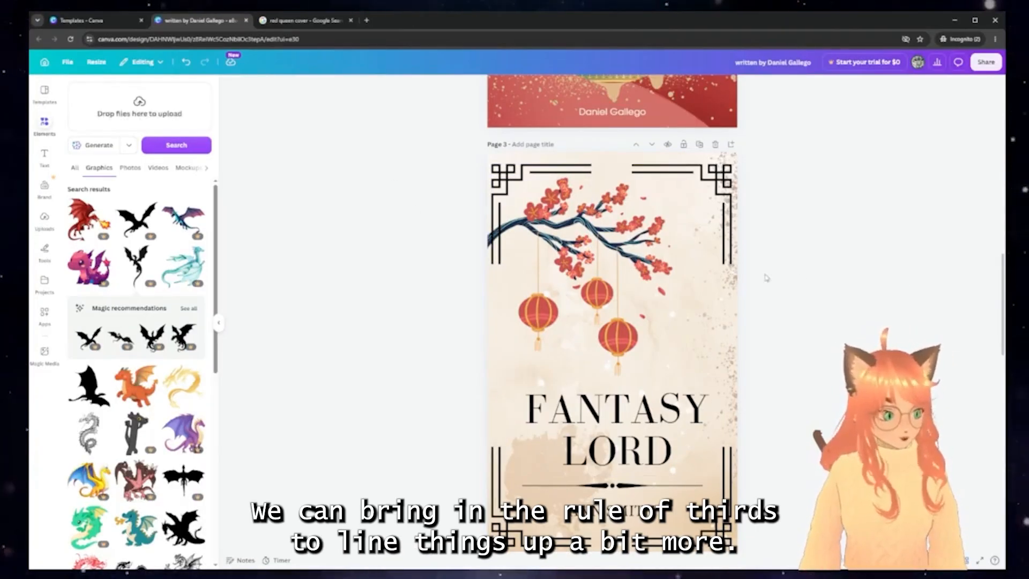
Paste the rule-of-thirds grid, rotate it to portrait, enlarge it past the page, and set transparency to 22
{"action": "key", "text": "ctrl+v"}
{"action": "left_click_drag", "start_coordinate": [616, 427], "coordinate": [519, 379]}
{"action": "left_click_drag", "start_coordinate": [592, 342], "coordinate": [629, 221]}
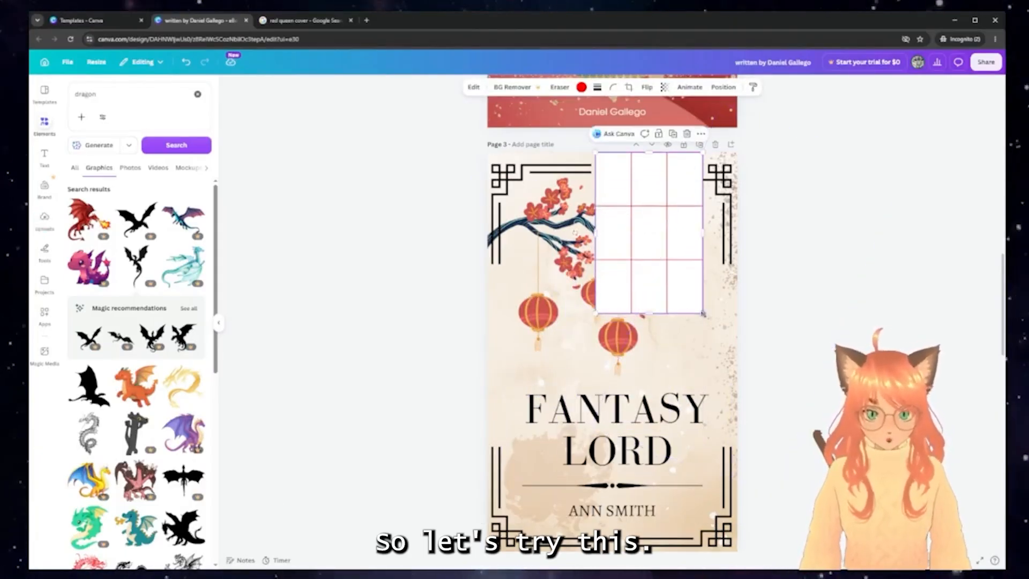
{"action": "left_click_drag", "start_coordinate": [703, 313], "coordinate": [862, 551]}
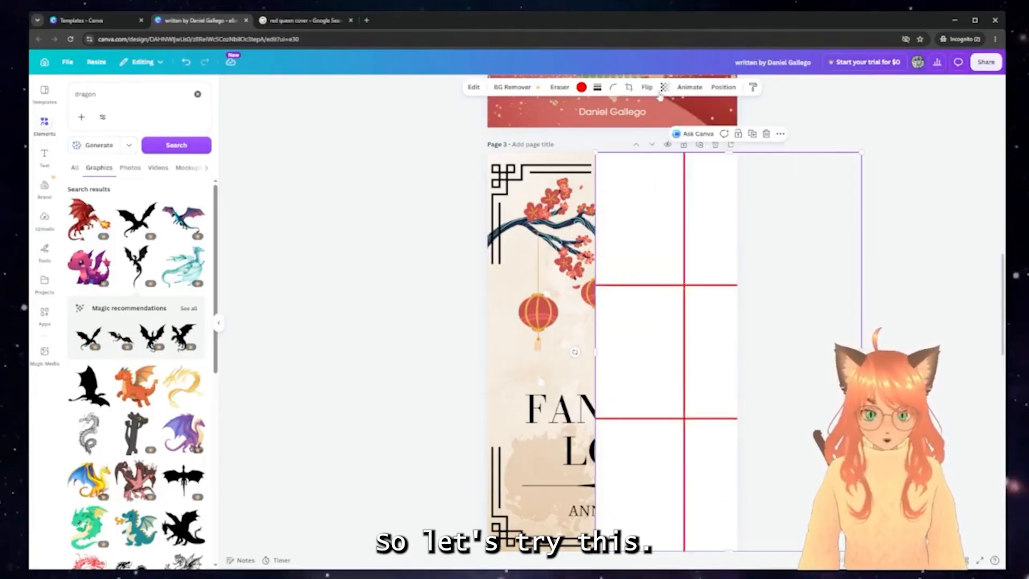
{"action": "left_click", "coordinate": [665, 87]}
{"action": "left_click_drag", "start_coordinate": [687, 123], "coordinate": [634, 124]}
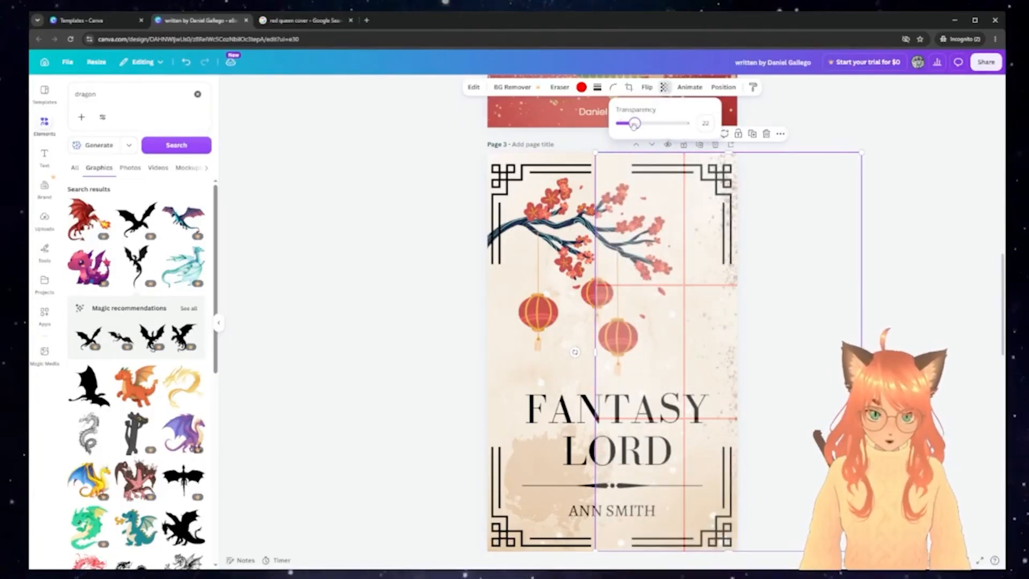
Move the blossom and lantern artwork up and shrink it, then shift the grid aside
{"action": "left_click", "coordinate": [663, 230]}
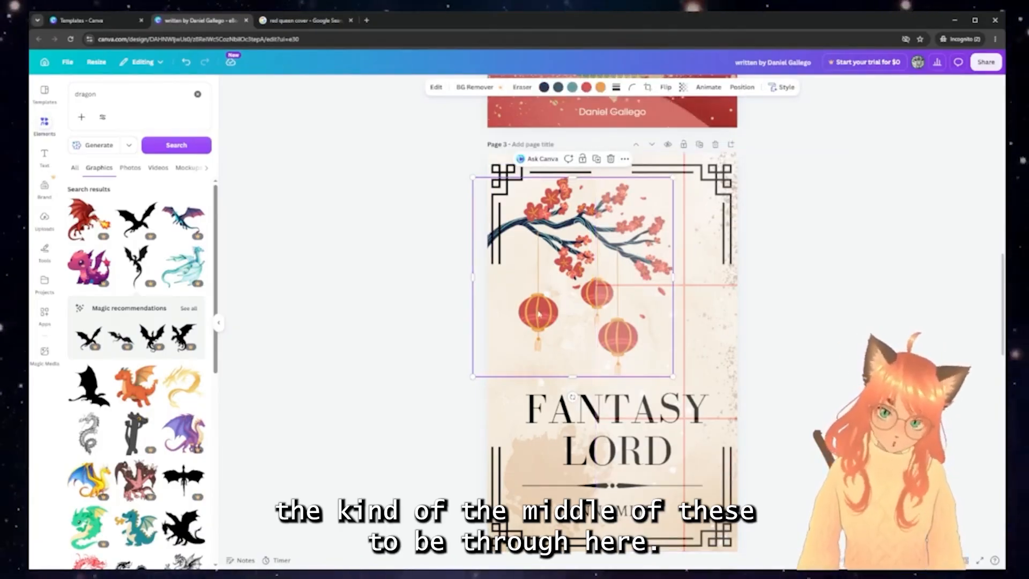
{"action": "left_click_drag", "start_coordinate": [535, 319], "coordinate": [542, 299]}
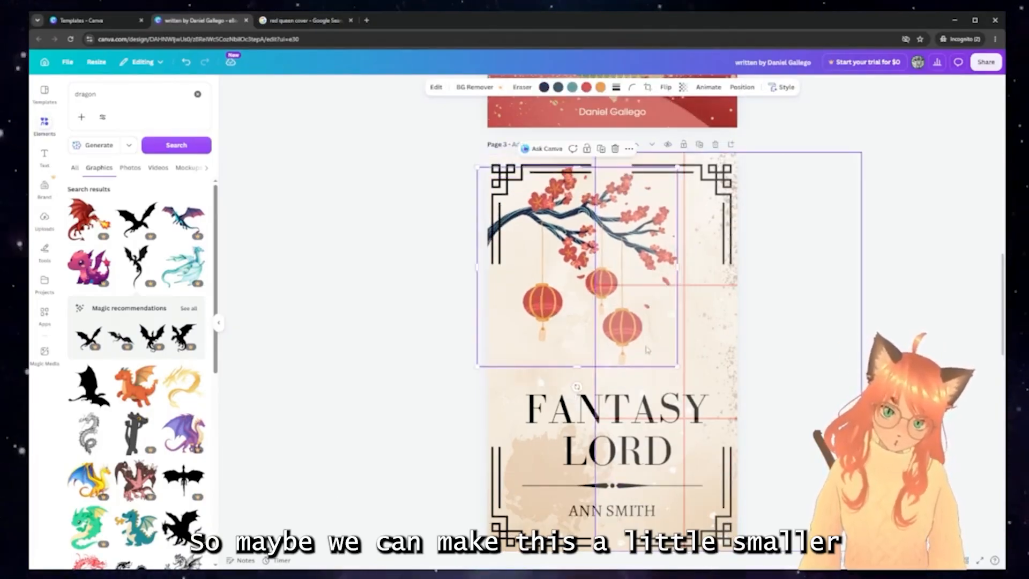
{"action": "left_click_drag", "start_coordinate": [680, 369], "coordinate": [642, 340]}
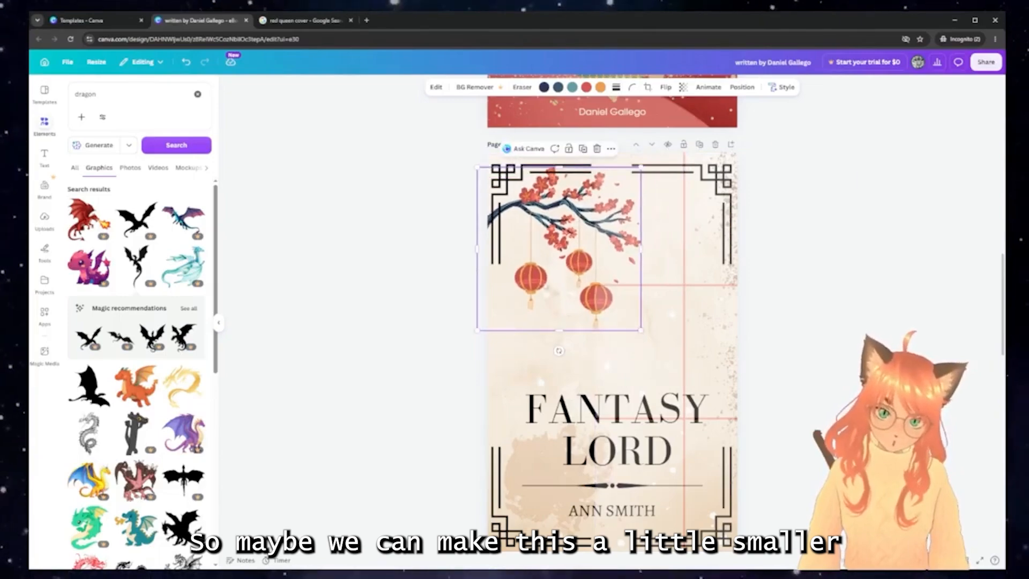
{"action": "left_click_drag", "start_coordinate": [529, 287], "coordinate": [528, 284]}
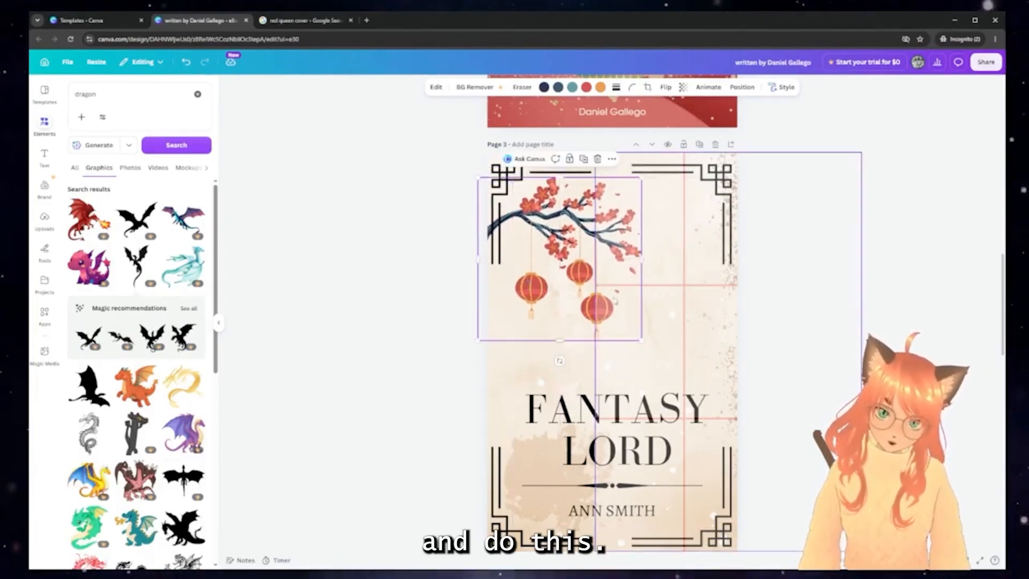
{"action": "left_click_drag", "start_coordinate": [545, 234], "coordinate": [554, 234]}
{"action": "left_click_drag", "start_coordinate": [699, 310], "coordinate": [897, 273]}
Enlarge the blossom and lantern artwork so it reaches the title
{"action": "left_click", "coordinate": [573, 249]}
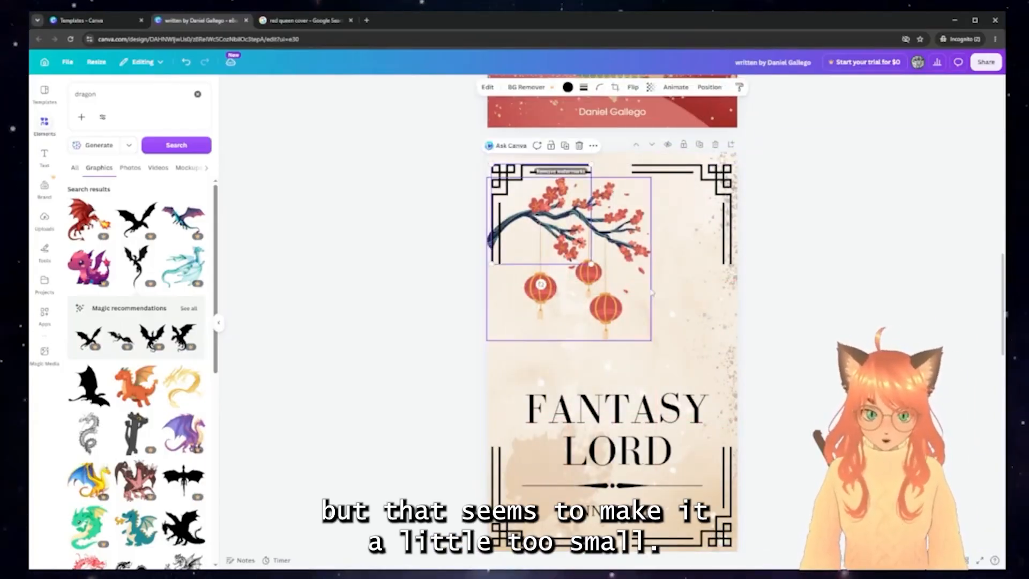
{"action": "left_click", "coordinate": [617, 271]}
{"action": "left_click_drag", "start_coordinate": [651, 341], "coordinate": [703, 393]}
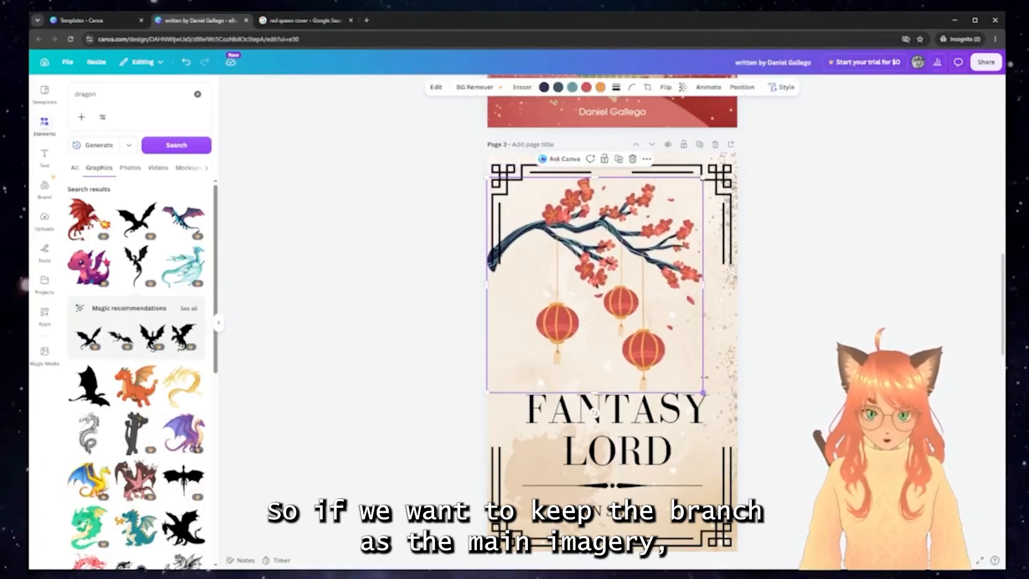
{"action": "left_click_drag", "start_coordinate": [624, 241], "coordinate": [602, 245]}
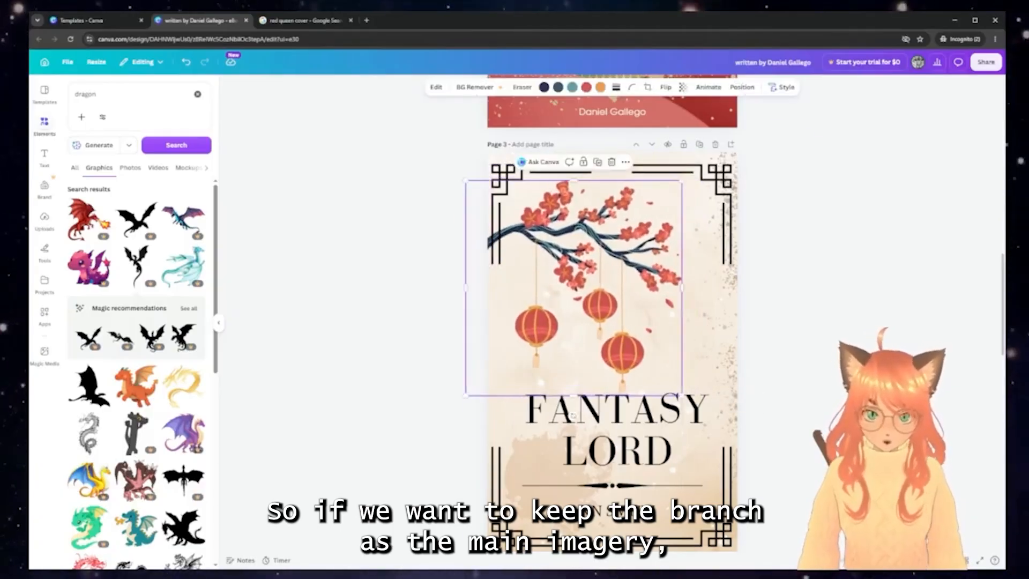
{"action": "key", "text": "Escape"}
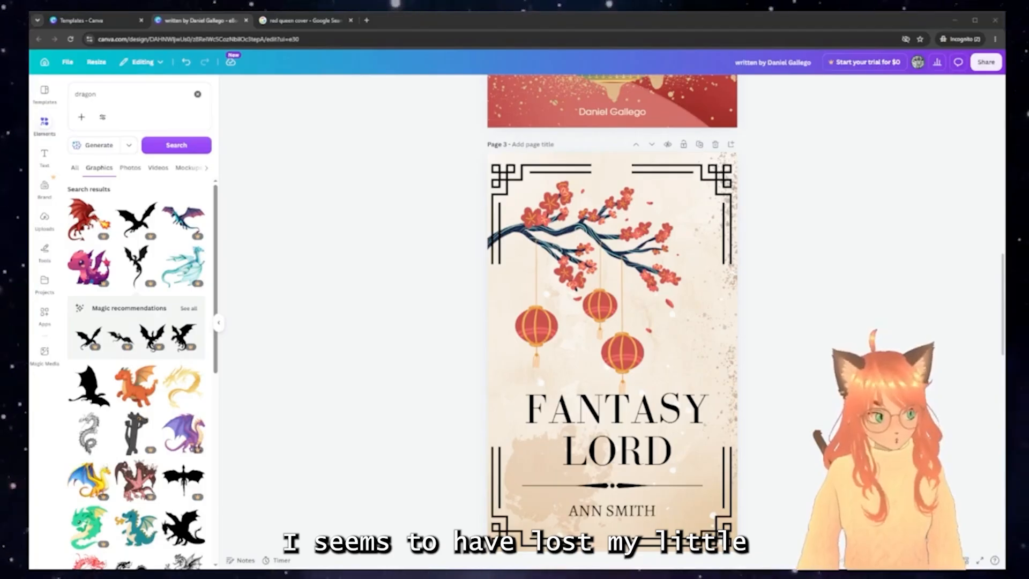
Add the rule-of-thirds grid image to page 3, rotated 90° with transparency 51
{"action": "left_click_drag", "start_coordinate": [1006, 343], "coordinate": [612, 352]}
{"action": "left_click_drag", "start_coordinate": [612, 425], "coordinate": [522, 343]}
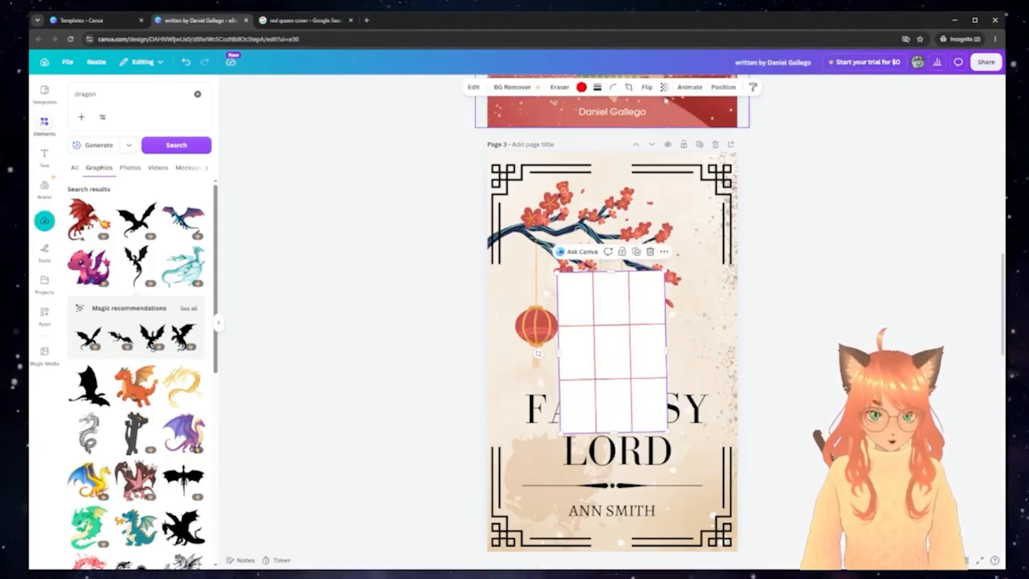
{"action": "left_click", "coordinate": [664, 86]}
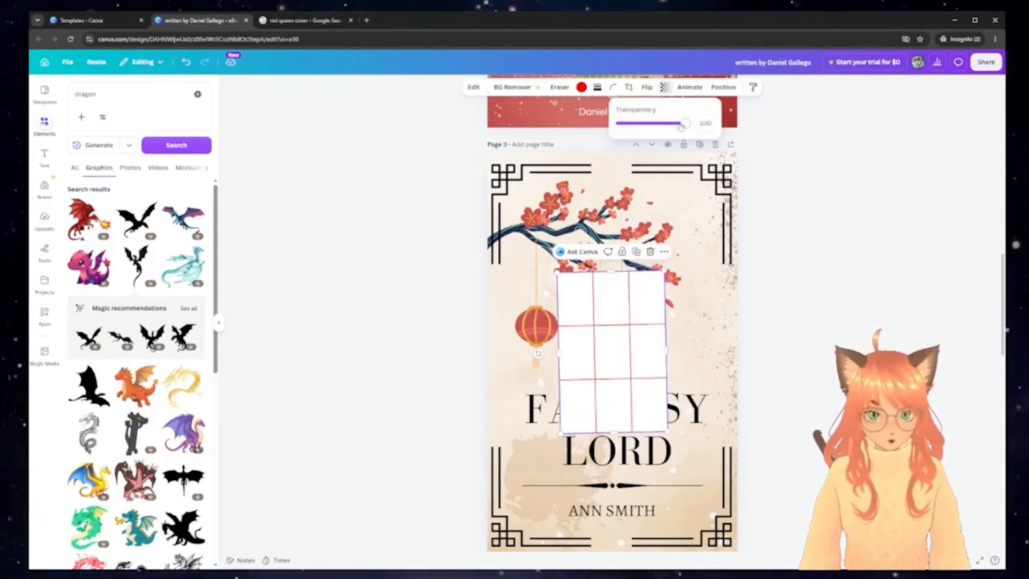
{"action": "left_click_drag", "start_coordinate": [681, 126], "coordinate": [653, 124]}
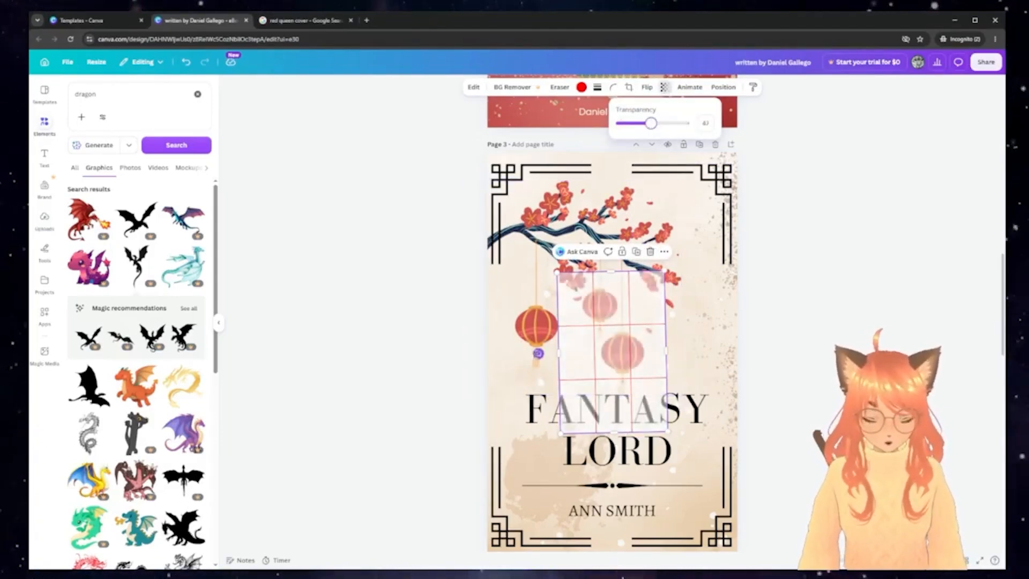
{"action": "left_click", "coordinate": [576, 375]}
Stretch the grid over the whole cover page and position it
{"action": "left_click_drag", "start_coordinate": [620, 337], "coordinate": [607, 255]}
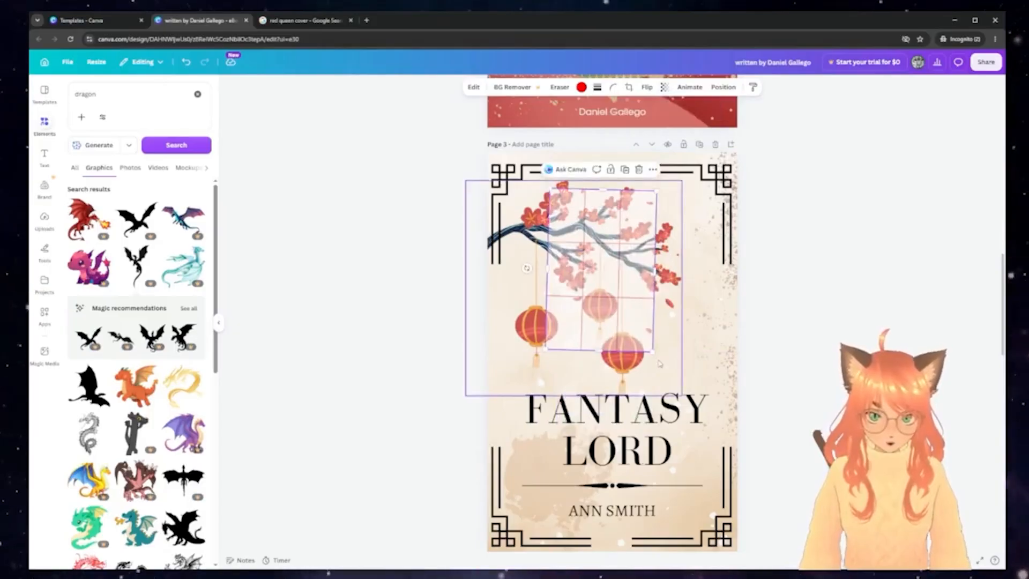
{"action": "left_click_drag", "start_coordinate": [597, 293], "coordinate": [531, 258]}
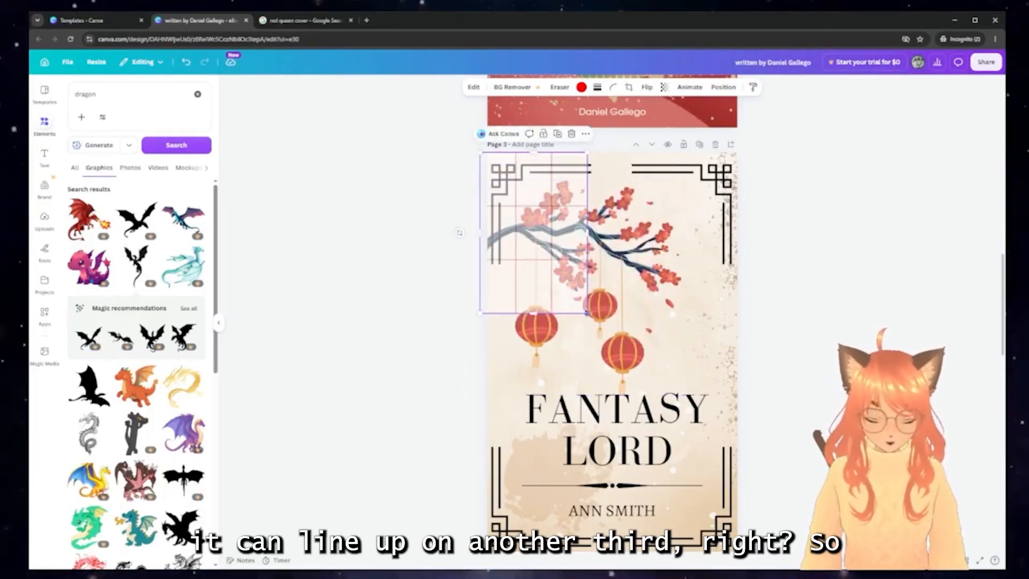
{"action": "left_click_drag", "start_coordinate": [587, 312], "coordinate": [747, 552]}
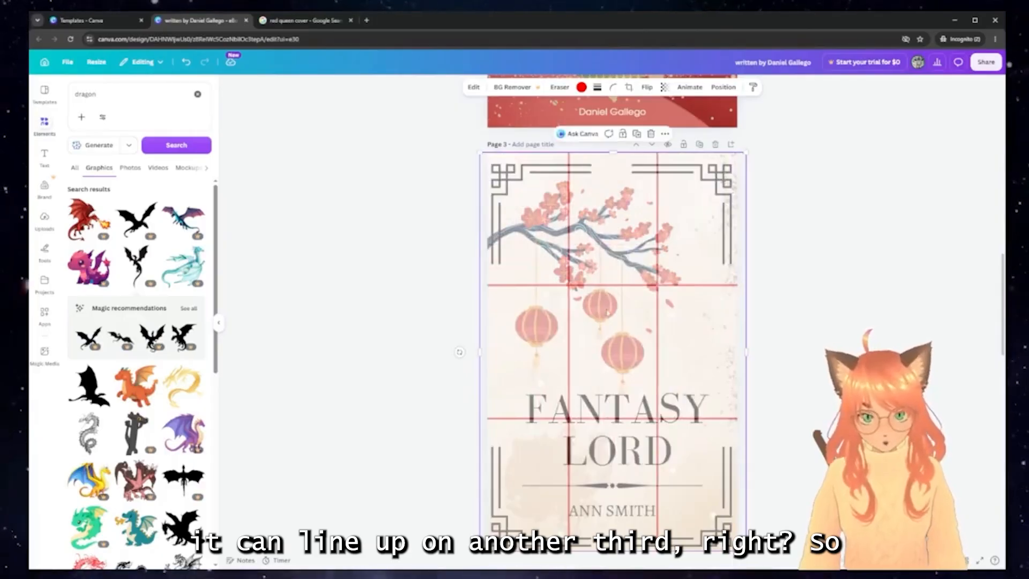
{"action": "mouse_move", "coordinate": [626, 290]}
{"action": "left_mouse_down"}
{"action": "mouse_move", "coordinate": [640, 290]}
{"action": "mouse_move", "coordinate": [624, 291]}
{"action": "left_mouse_up"}
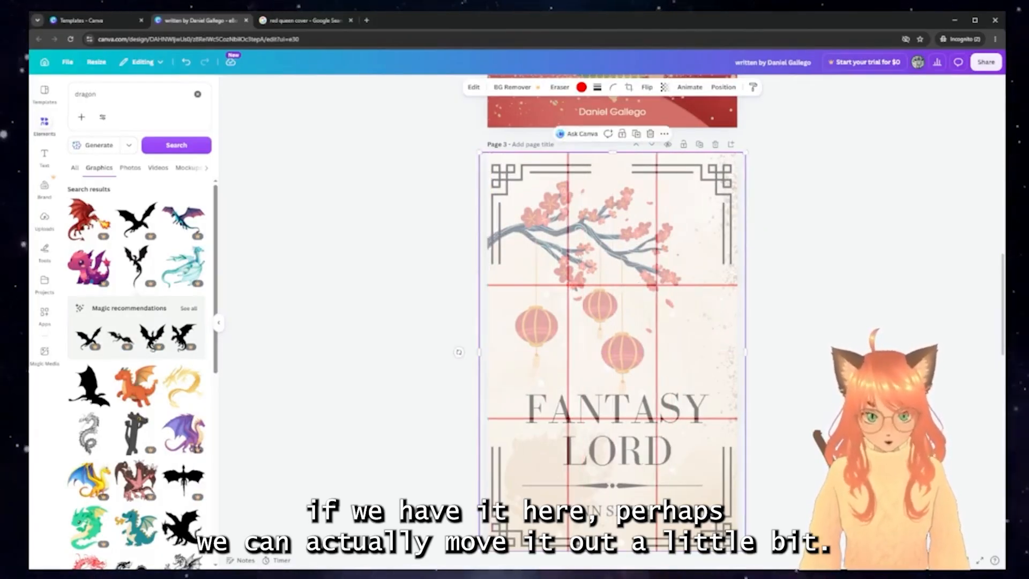
{"action": "left_click_drag", "start_coordinate": [590, 259], "coordinate": [712, 290]}
Nudge the blossom branch artwork right, then move the grid off the cover
{"action": "left_click", "coordinate": [574, 239]}
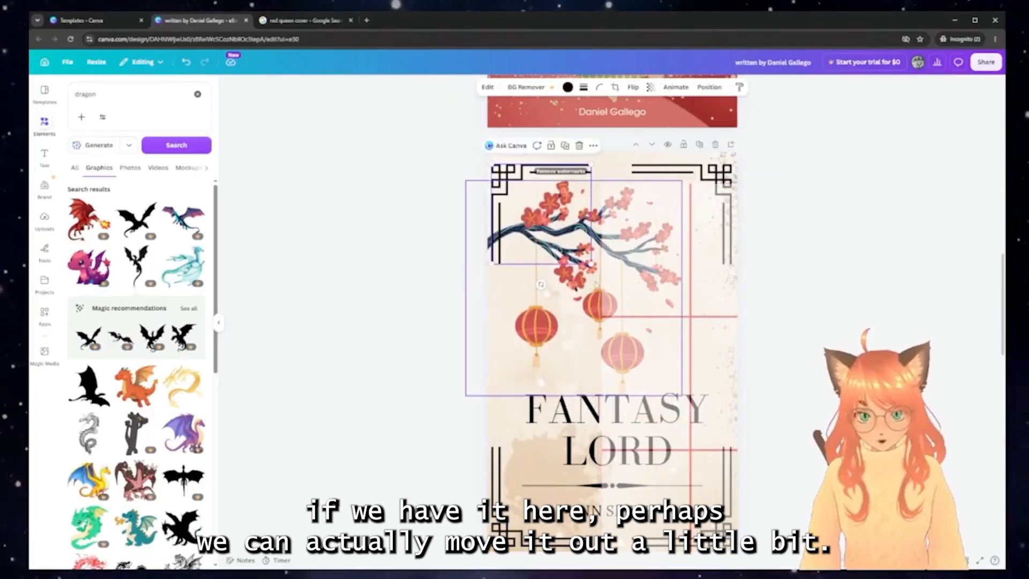
{"action": "left_click", "coordinate": [597, 285]}
{"action": "left_click_drag", "start_coordinate": [597, 285], "coordinate": [604, 285]}
{"action": "left_click", "coordinate": [682, 300]}
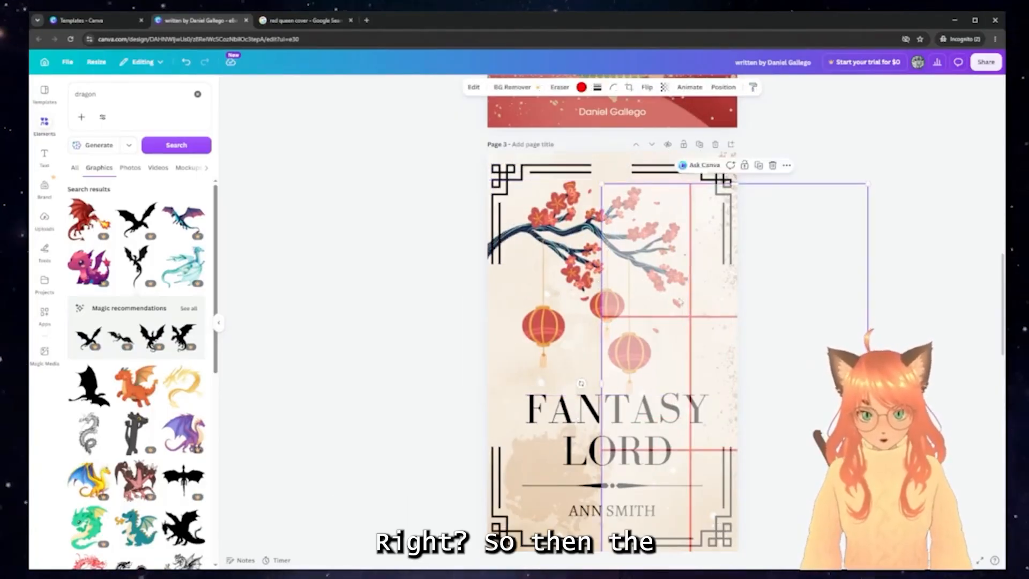
{"action": "left_click_drag", "start_coordinate": [682, 300], "coordinate": [569, 269]}
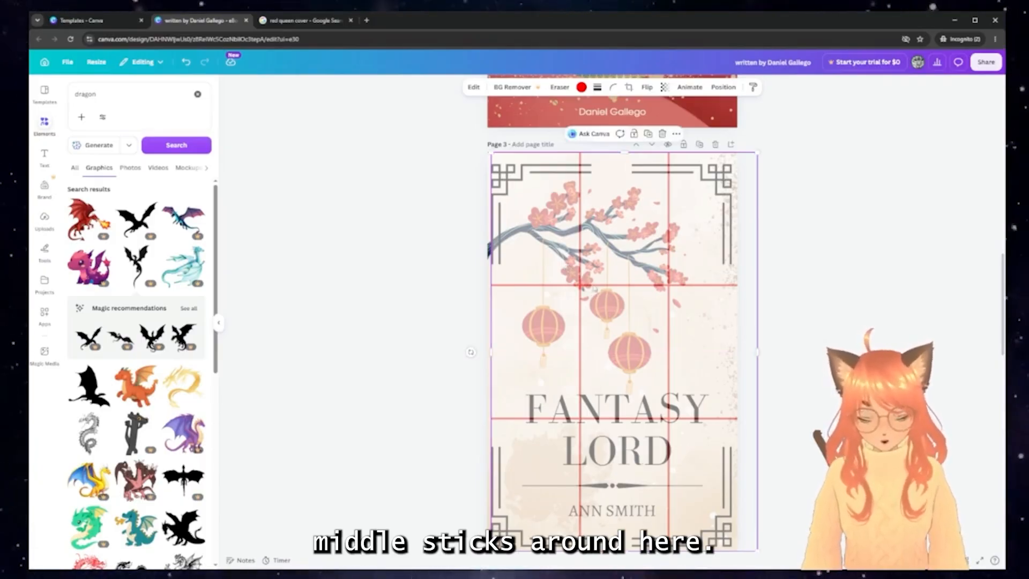
{"action": "left_click_drag", "start_coordinate": [616, 348], "coordinate": [848, 306]}
Lower the title, shrink the blossom artwork, return the grid and delete the texture overlay
{"action": "left_click_drag", "start_coordinate": [626, 407], "coordinate": [621, 414]}
{"action": "left_click_drag", "start_coordinate": [621, 299], "coordinate": [616, 298]}
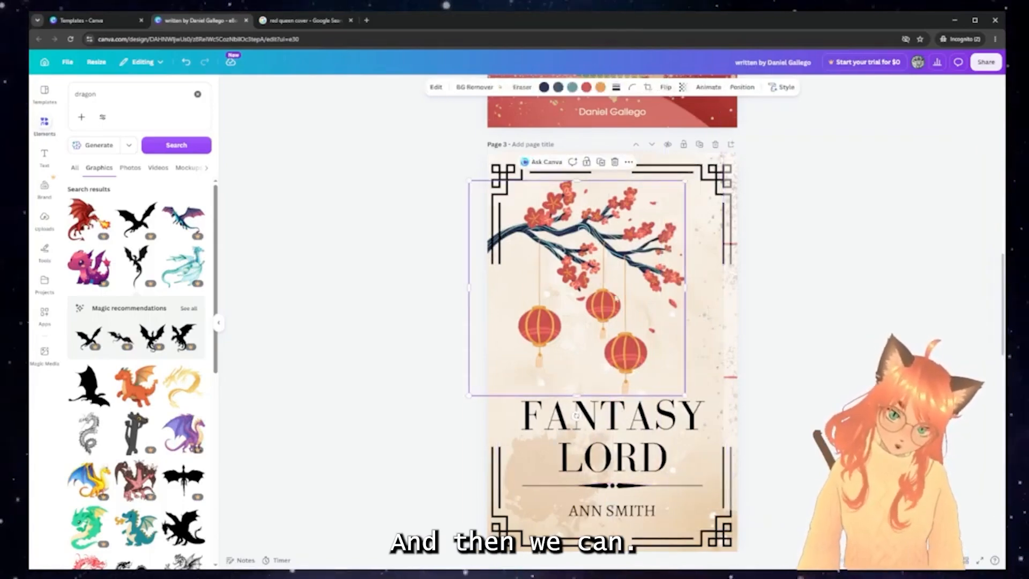
{"action": "left_click_drag", "start_coordinate": [686, 396], "coordinate": [669, 375]}
{"action": "left_click", "coordinate": [664, 410]}
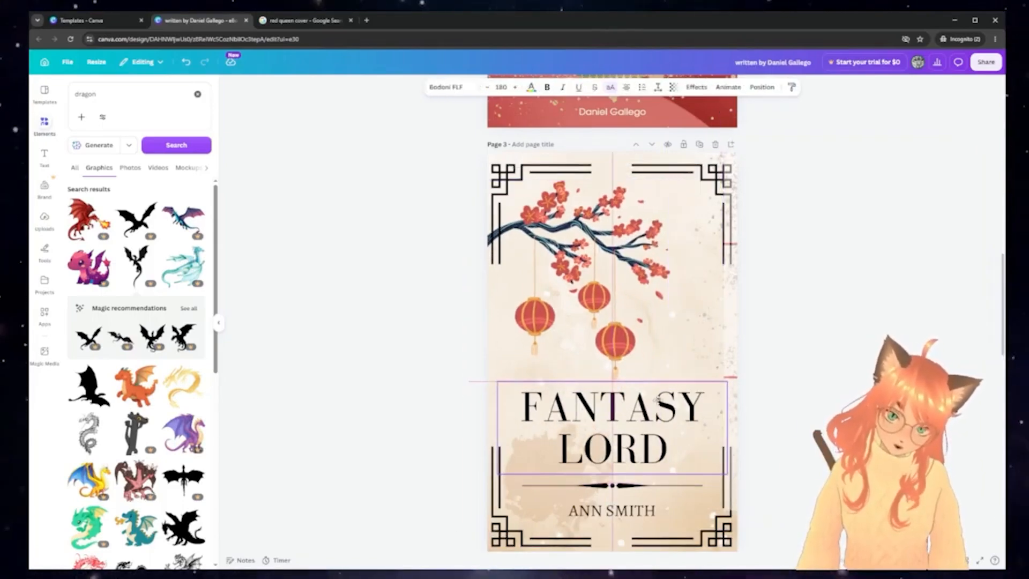
{"action": "left_click", "coordinate": [813, 421]}
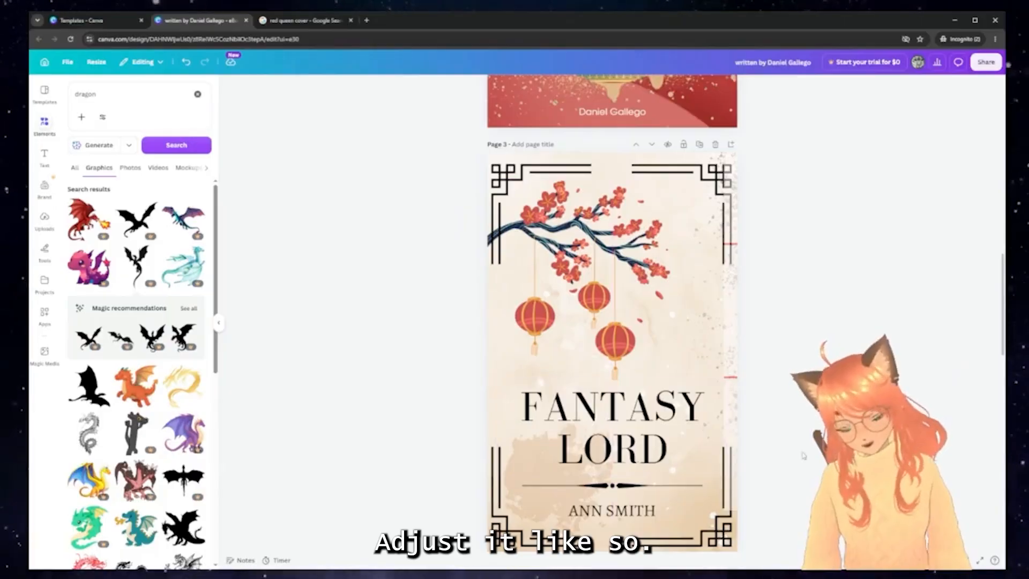
{"action": "left_click_drag", "start_coordinate": [745, 284], "coordinate": [498, 356]}
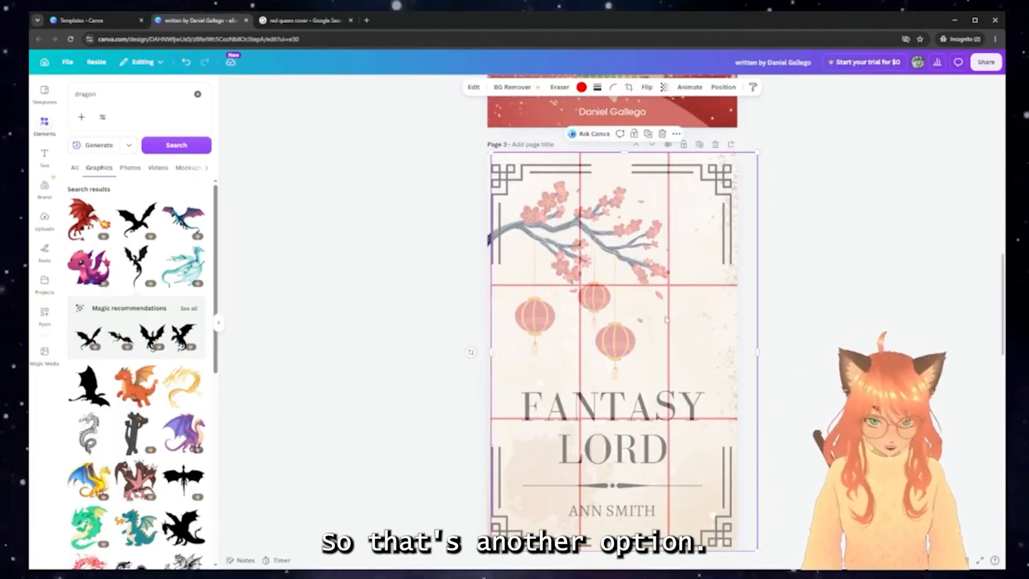
{"action": "key", "text": "Delete"}
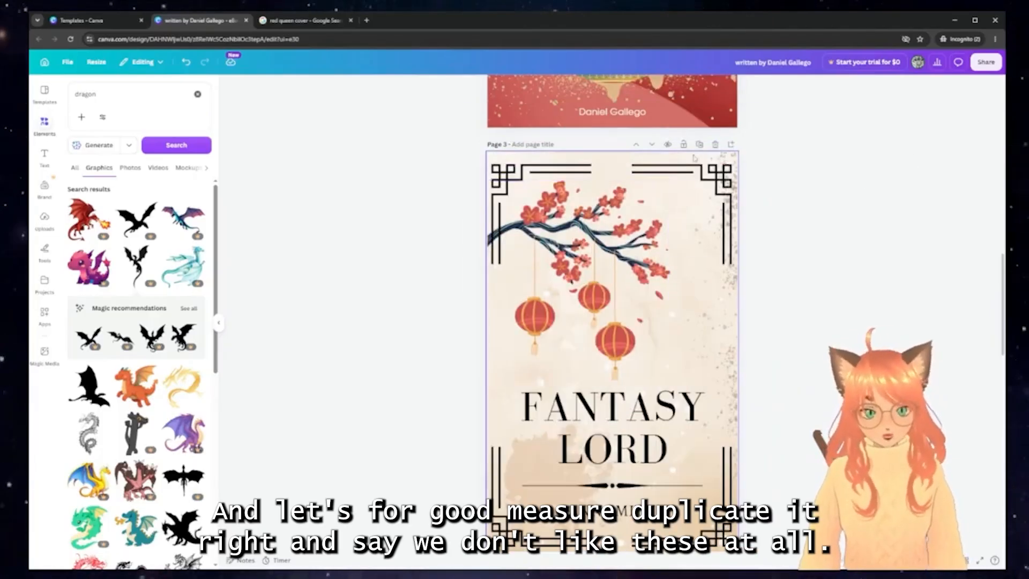
Duplicate the beige cover and delete the branch-and-lanterns graphic on the copy
{"action": "left_click", "coordinate": [700, 144]}
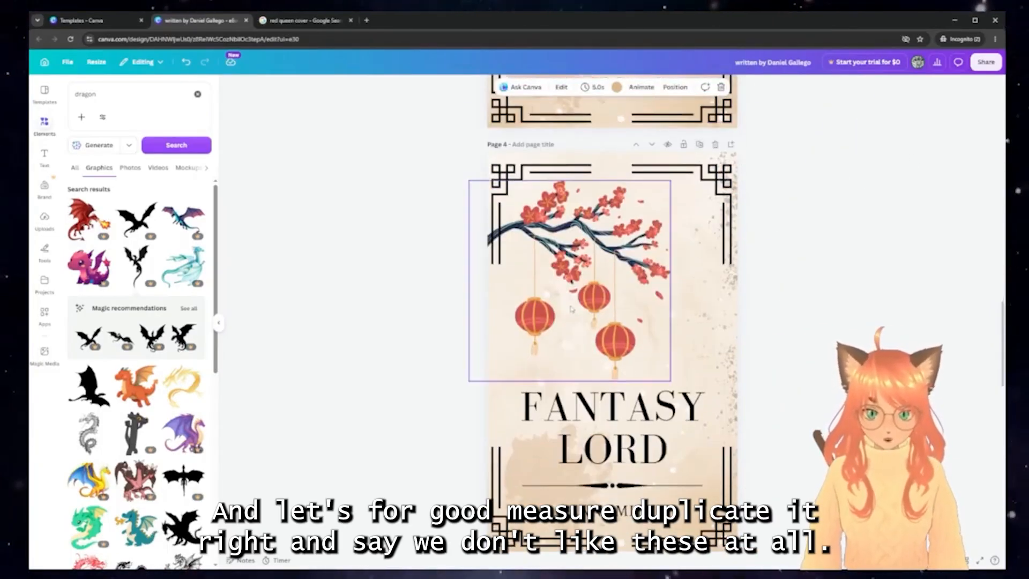
{"action": "left_click", "coordinate": [586, 305]}
{"action": "key", "text": "Delete"}
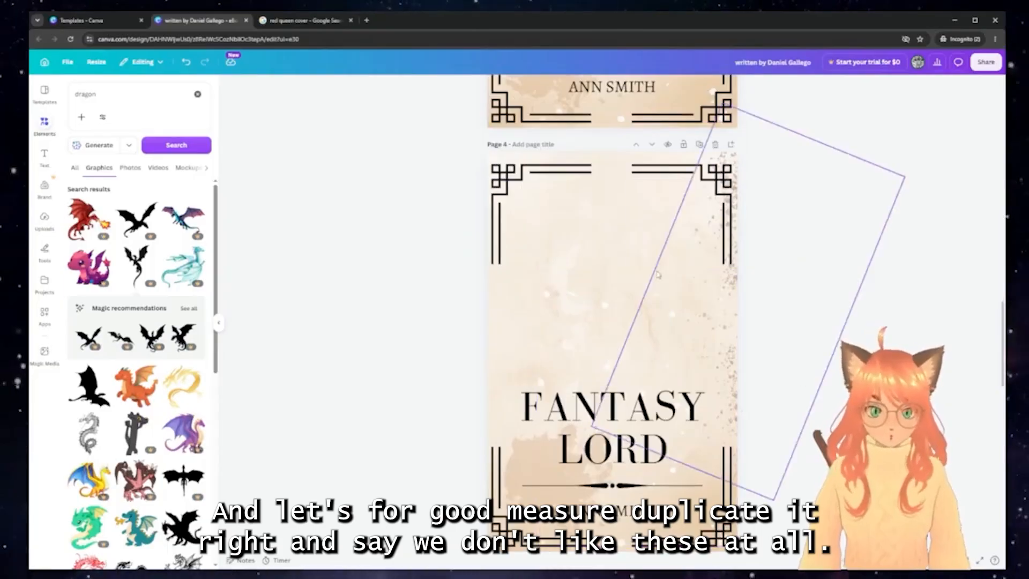
Bring the sketched black dragon from page 6 onto page 4, enlarged above FANTASY LORD
{"action": "scroll", "coordinate": [621, 303], "scroll_direction": "down", "scroll_amount": 15}
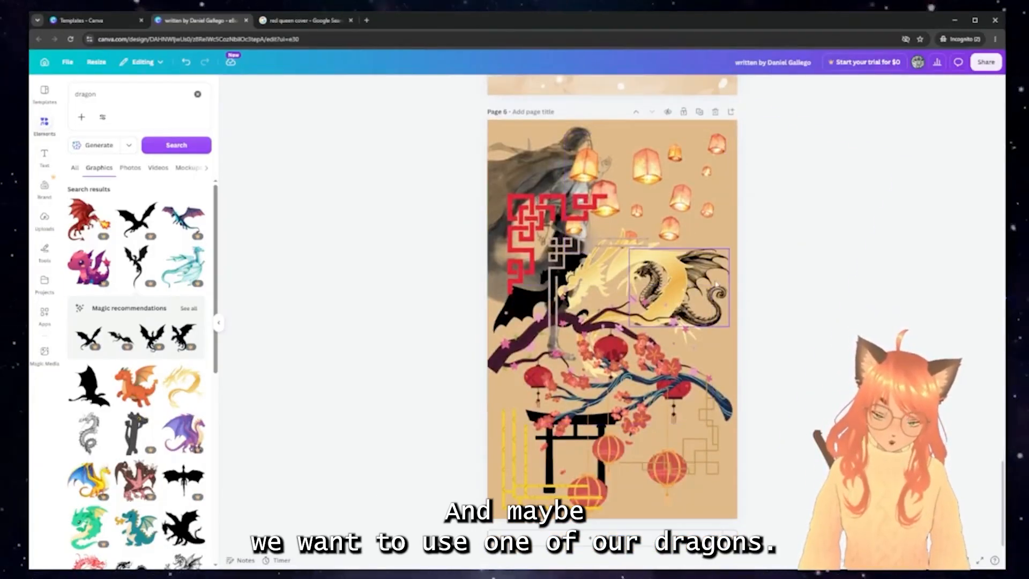
{"action": "left_click", "coordinate": [717, 284]}
{"action": "scroll", "coordinate": [658, 306], "scroll_direction": "up", "scroll_amount": 15}
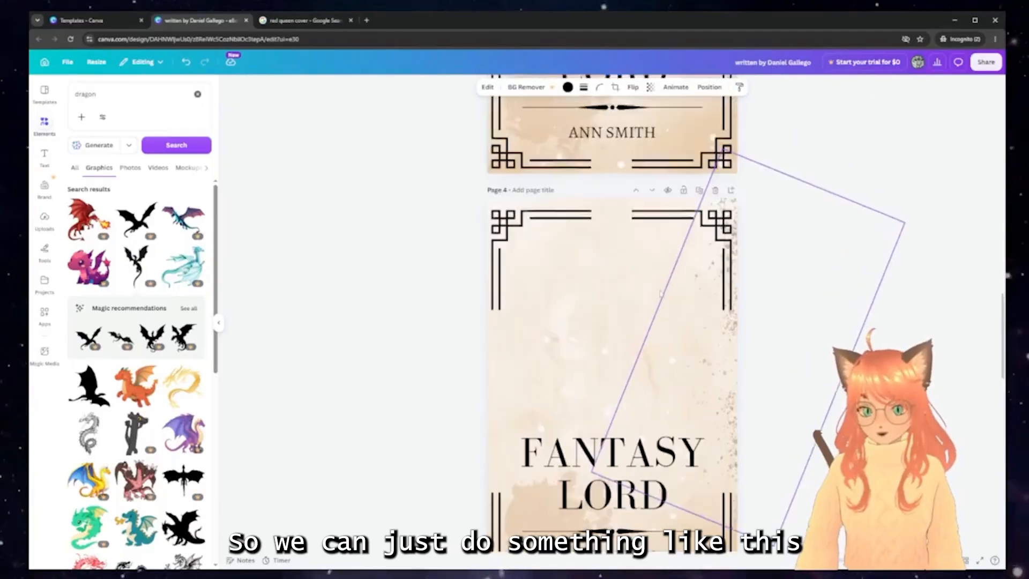
{"action": "mouse_move", "coordinate": [634, 426]}
{"action": "left_mouse_down"}
{"action": "mouse_move", "coordinate": [645, 373]}
{"action": "mouse_move", "coordinate": [610, 376]}
{"action": "mouse_move", "coordinate": [594, 394]}
{"action": "mouse_move", "coordinate": [605, 396]}
{"action": "mouse_move", "coordinate": [499, 306]}
{"action": "left_mouse_up"}
{"action": "left_click_drag", "start_coordinate": [568, 421], "coordinate": [592, 400]}
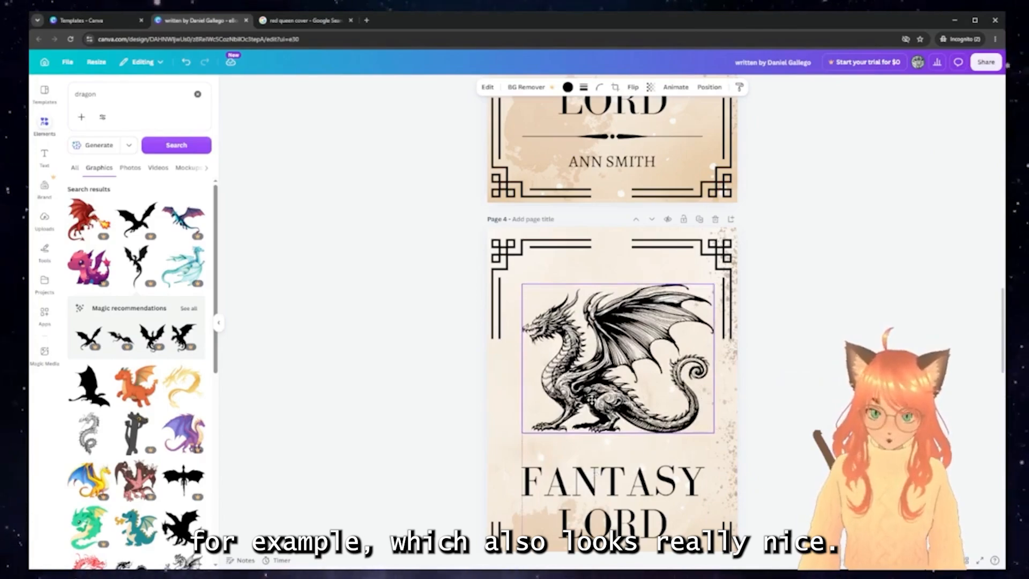
{"action": "left_click", "coordinate": [762, 366]}
{"action": "scroll", "coordinate": [762, 366], "scroll_direction": "down", "scroll_amount": 6}
{"action": "scroll", "coordinate": [813, 327], "scroll_direction": "up", "scroll_amount": 3}
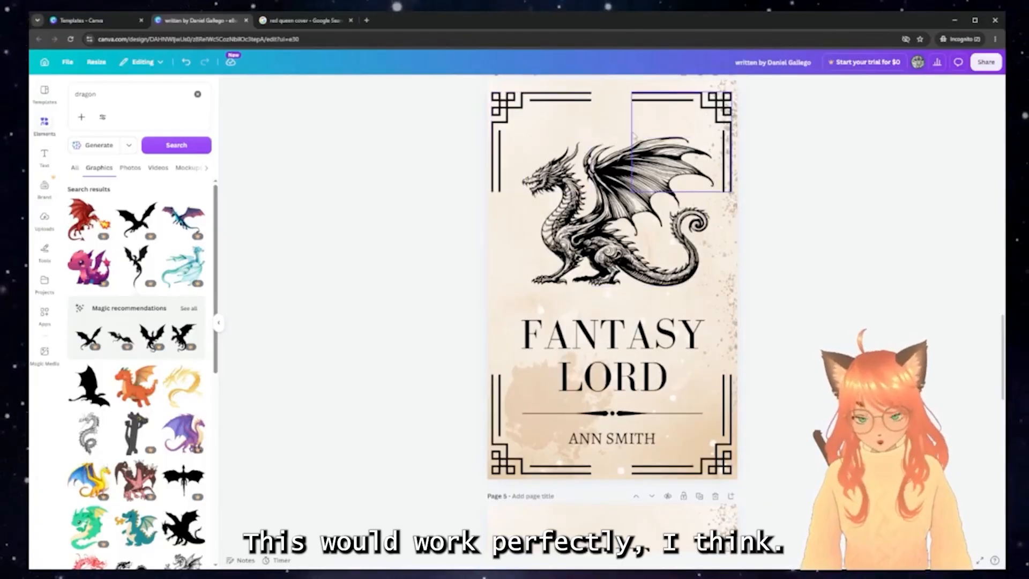
{"action": "scroll", "coordinate": [806, 304], "scroll_direction": "down", "scroll_amount": 1}
{"action": "scroll", "coordinate": [806, 304], "scroll_direction": "up", "scroll_amount": 2}
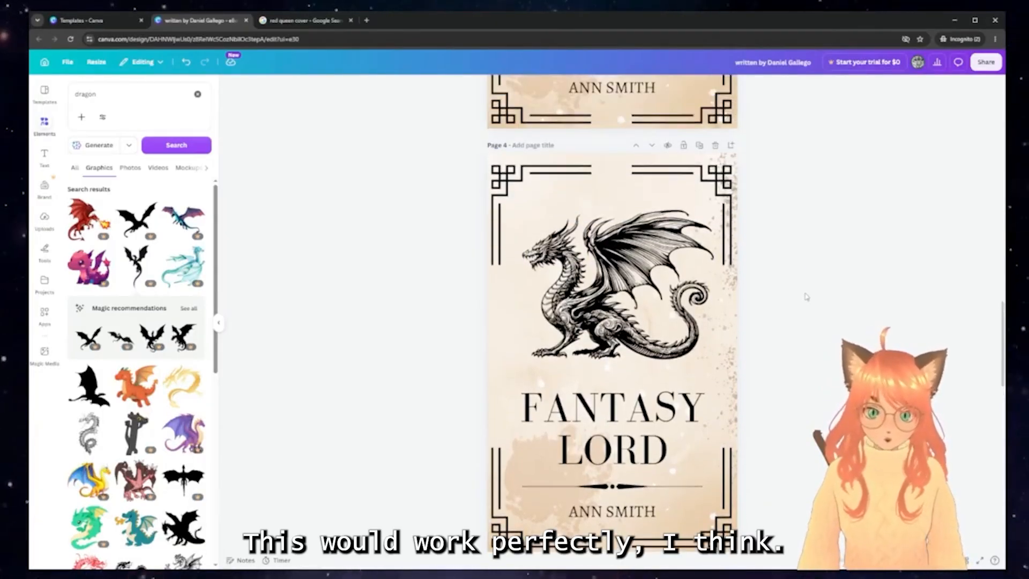
{"action": "scroll", "coordinate": [760, 348], "scroll_direction": "down", "scroll_amount": 1}
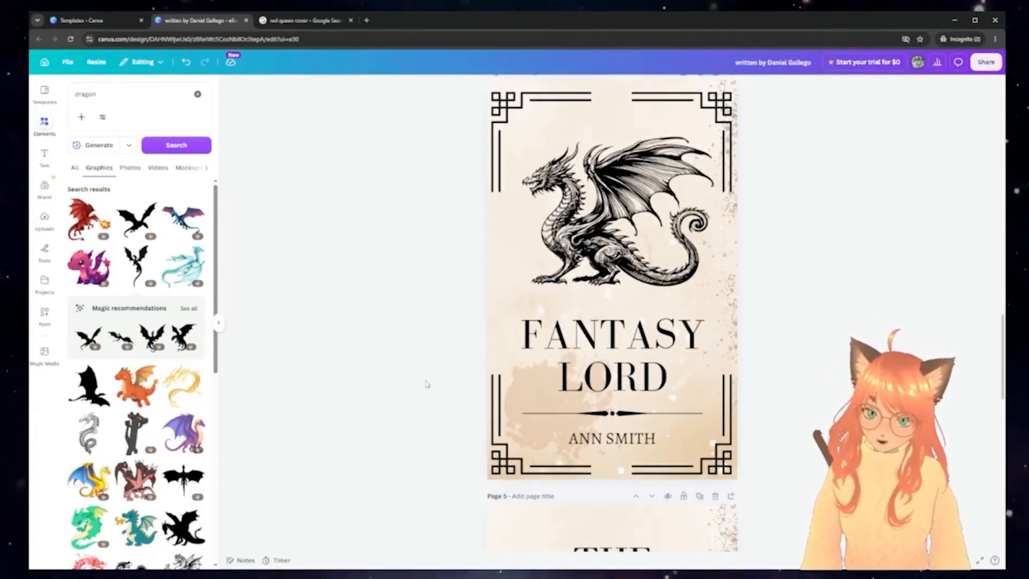
{"action": "scroll", "coordinate": [813, 355], "scroll_direction": "down", "scroll_amount": 1}
{"action": "scroll", "coordinate": [801, 349], "scroll_direction": "down", "scroll_amount": 1}
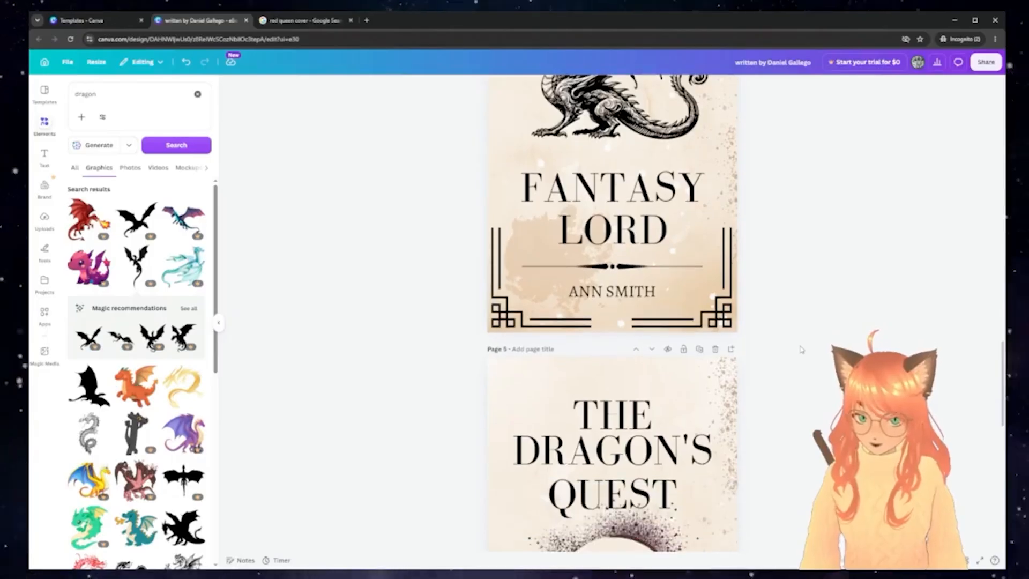
{"action": "scroll", "coordinate": [800, 350], "scroll_direction": "up", "scroll_amount": 3}
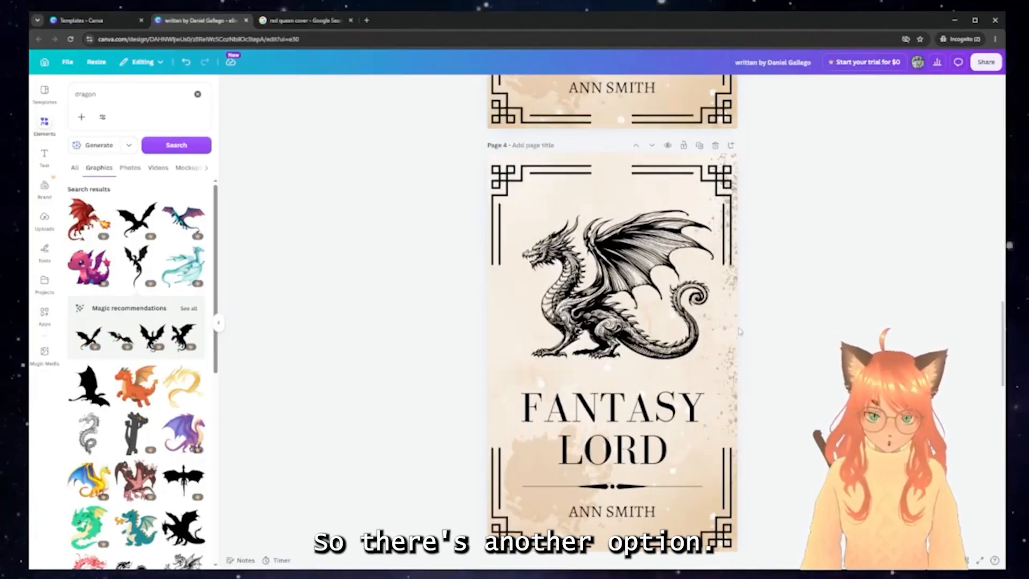
{"action": "scroll", "coordinate": [613, 314], "scroll_direction": "down", "scroll_amount": 12}
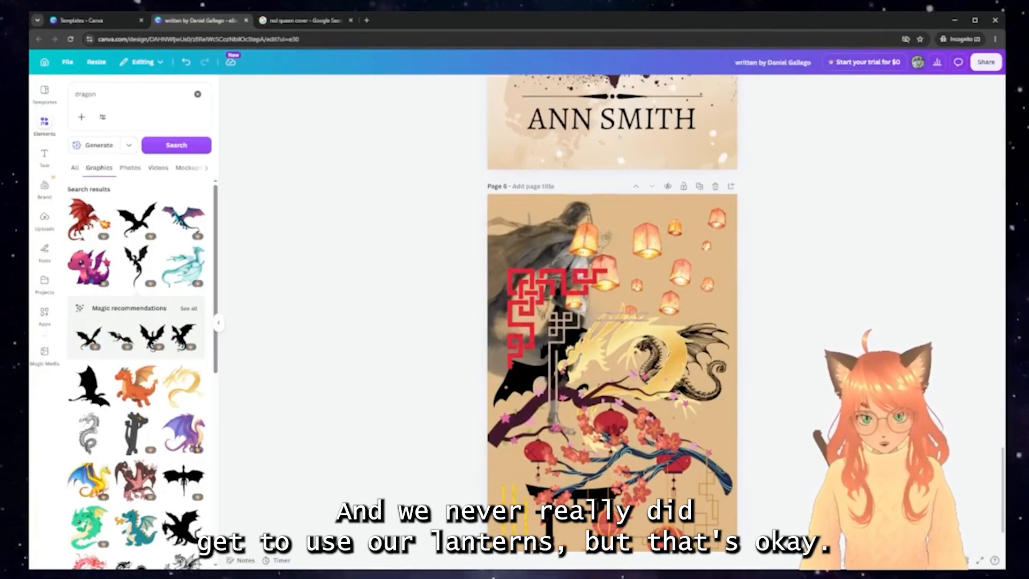
{"action": "scroll", "coordinate": [710, 251], "scroll_direction": "up", "scroll_amount": 15}
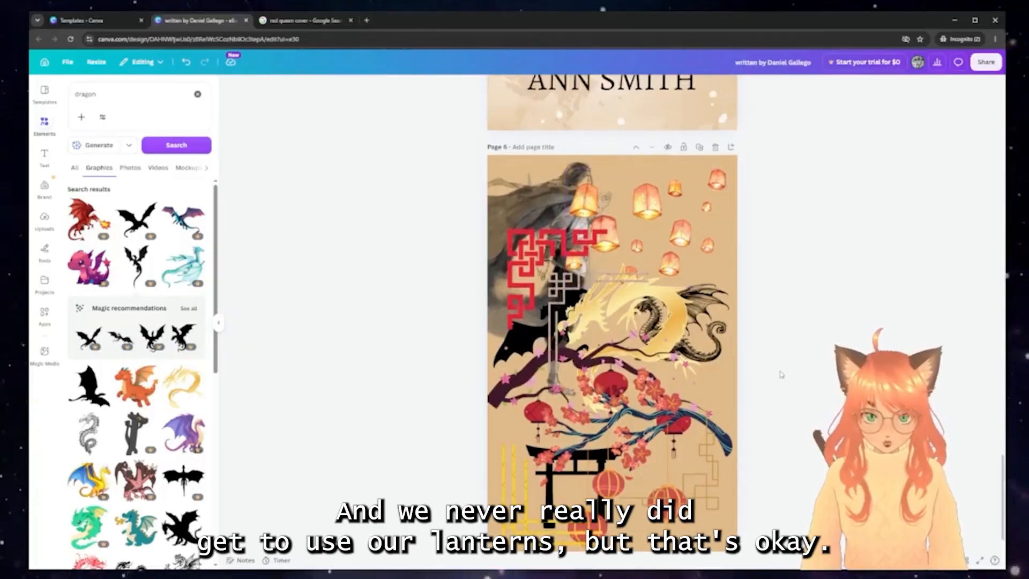
{"action": "scroll", "coordinate": [783, 373], "scroll_direction": "up", "scroll_amount": 10}
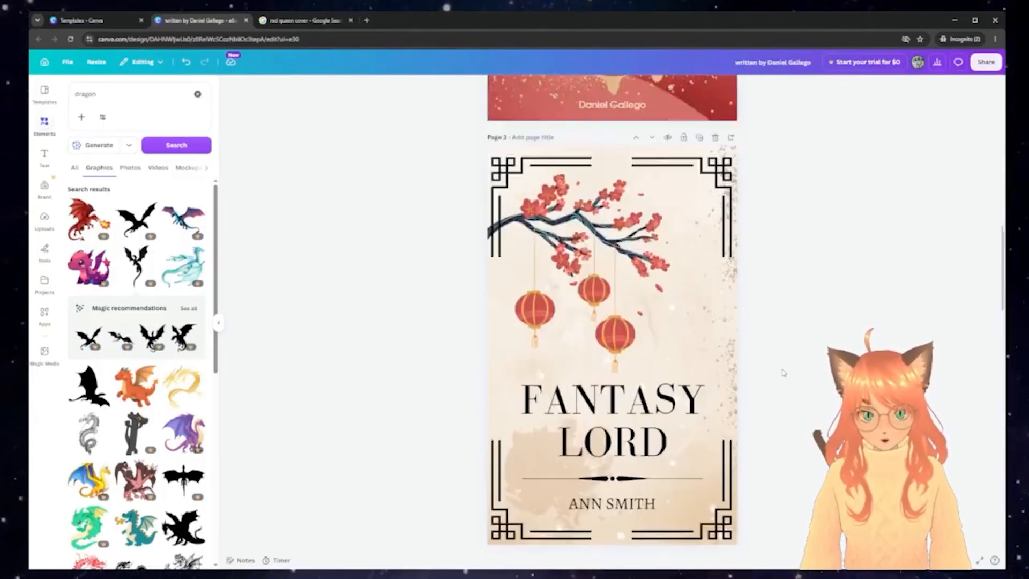
{"action": "scroll", "coordinate": [782, 372], "scroll_direction": "up", "scroll_amount": 8}
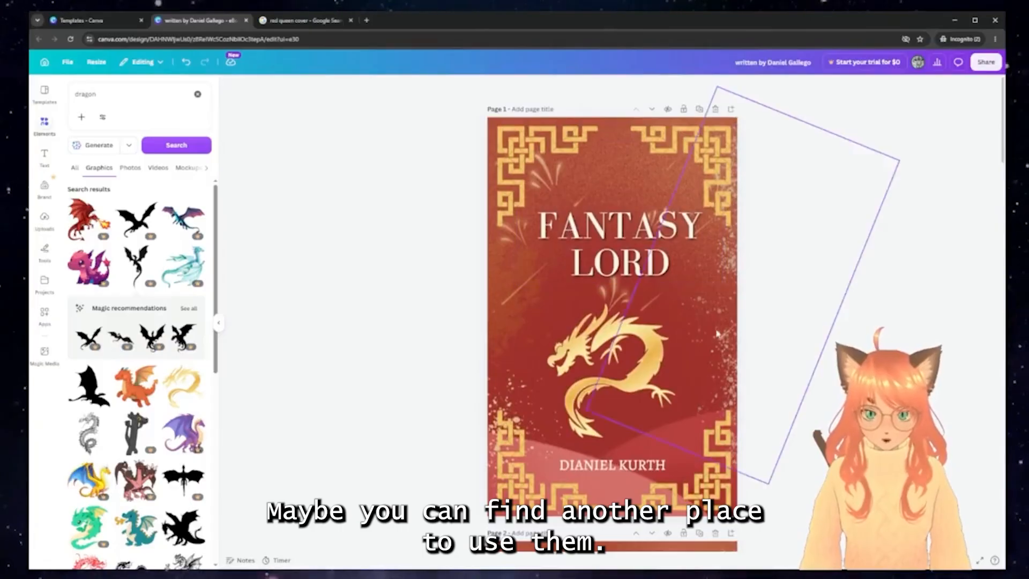
{"action": "scroll", "coordinate": [776, 338], "scroll_direction": "down", "scroll_amount": 5}
{"action": "scroll", "coordinate": [777, 338], "scroll_direction": "up", "scroll_amount": 4}
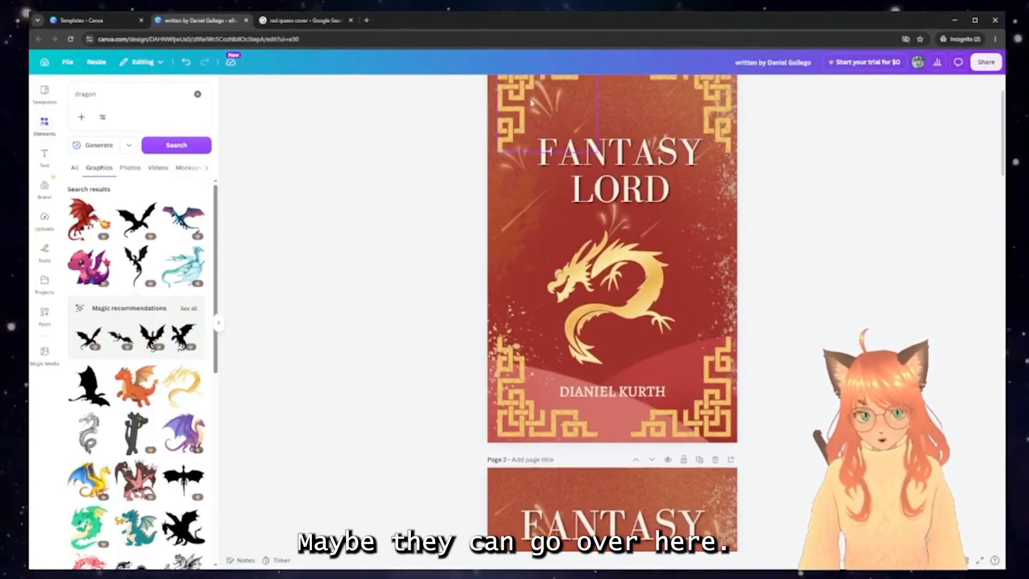
{"action": "scroll", "coordinate": [790, 224], "scroll_direction": "up", "scroll_amount": 2}
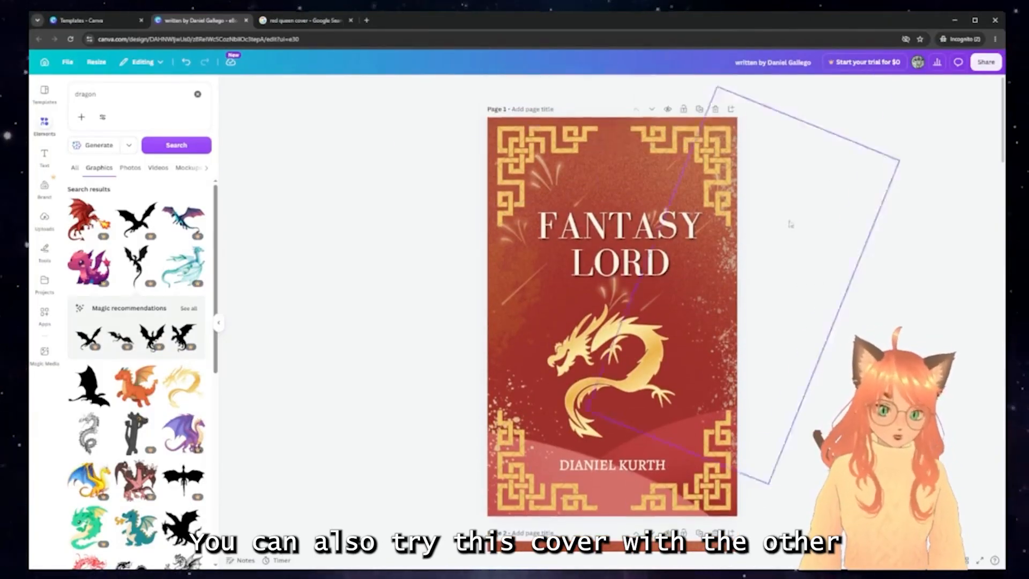
{"action": "scroll", "coordinate": [718, 480], "scroll_direction": "down", "scroll_amount": 10}
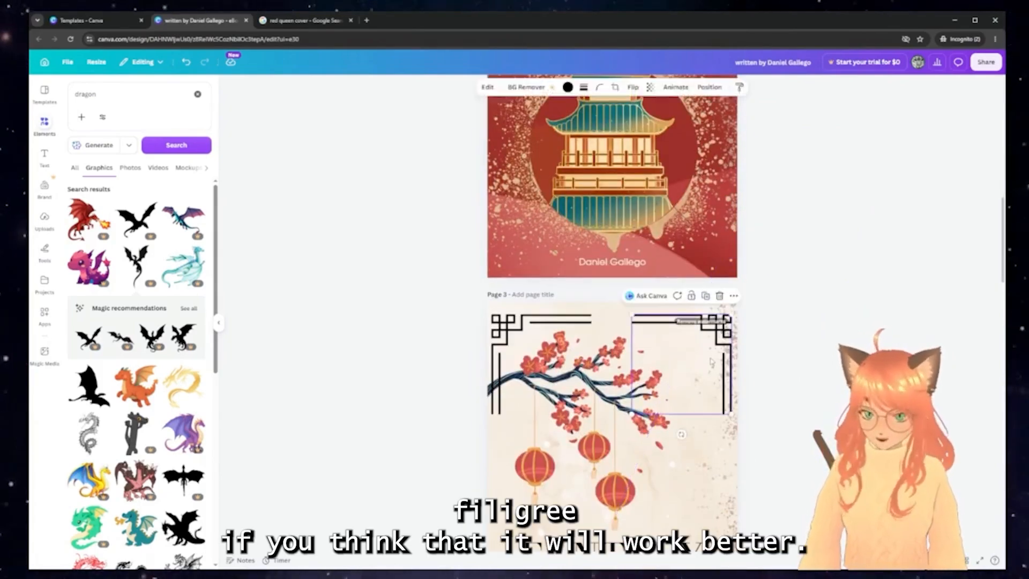
{"action": "scroll", "coordinate": [712, 362], "scroll_direction": "down", "scroll_amount": 15}
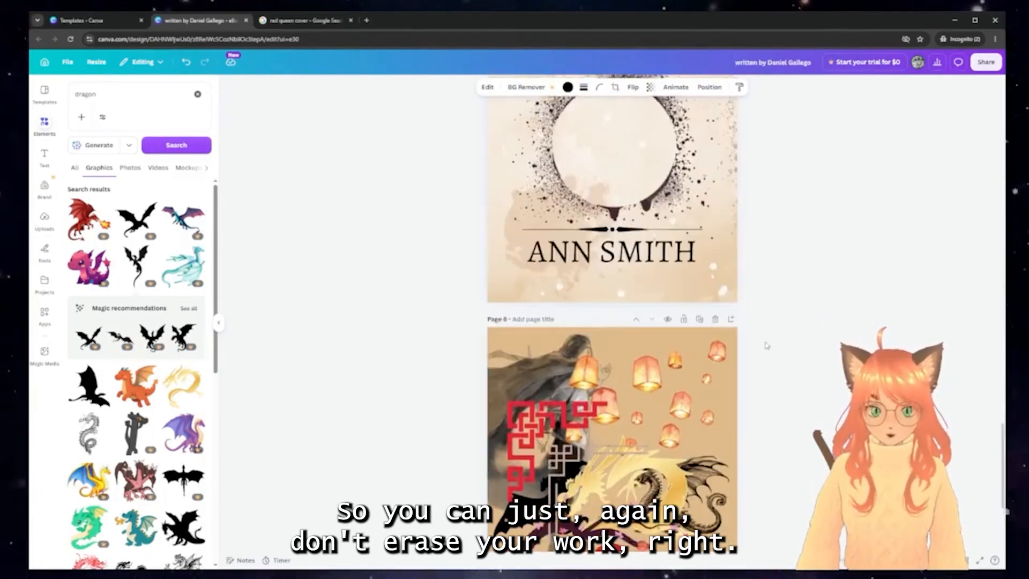
{"action": "scroll", "coordinate": [767, 344], "scroll_direction": "up", "scroll_amount": 20}
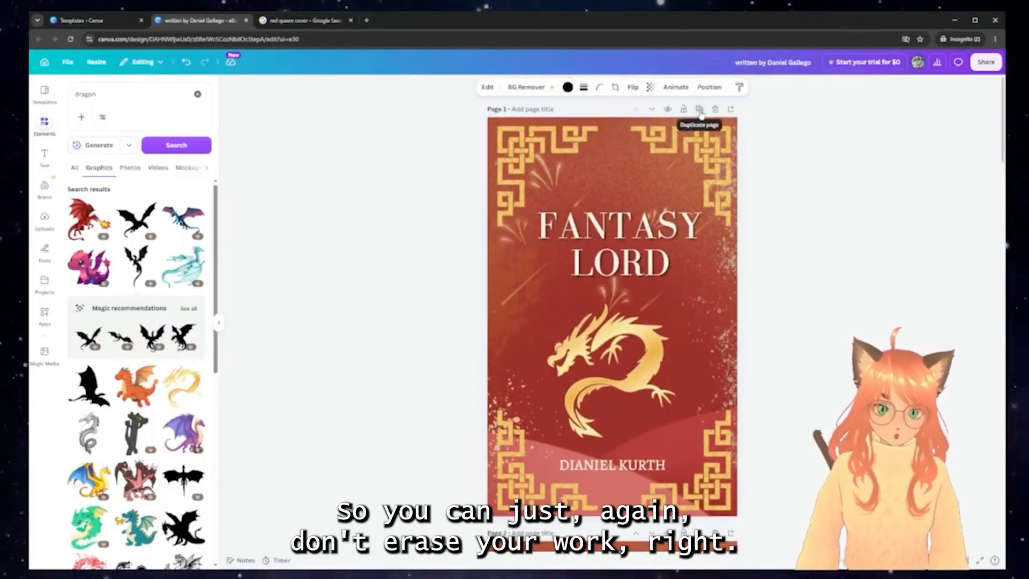
Duplicate the red cover and swap its top-right ornament for the thin filigree in yellow
{"action": "left_click", "coordinate": [700, 110]}
{"action": "left_click", "coordinate": [711, 178]}
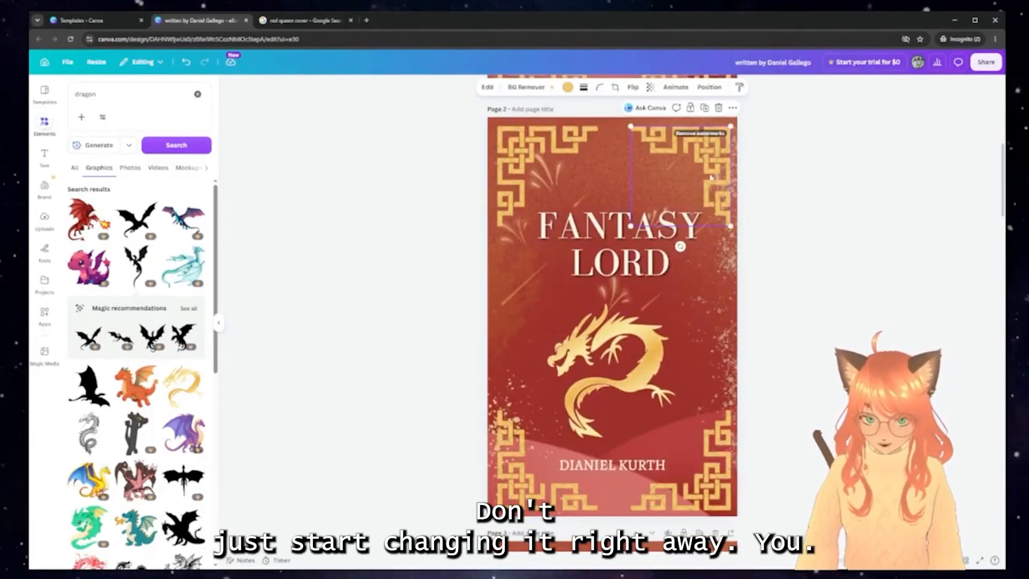
{"action": "key", "text": "Delete"}
{"action": "key", "text": "ctrl+z"}
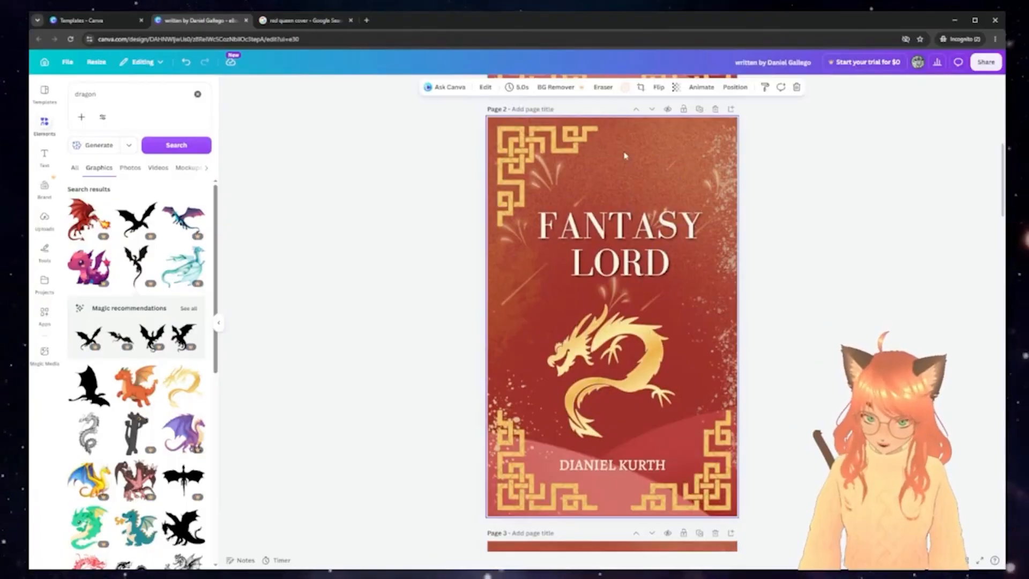
{"action": "left_click", "coordinate": [568, 88]}
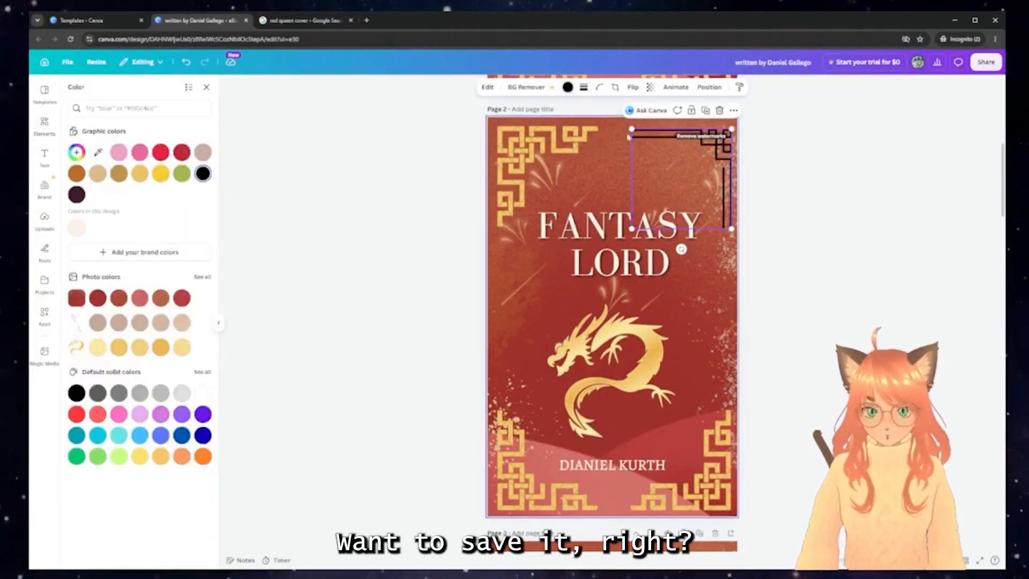
{"action": "left_click", "coordinate": [165, 173]}
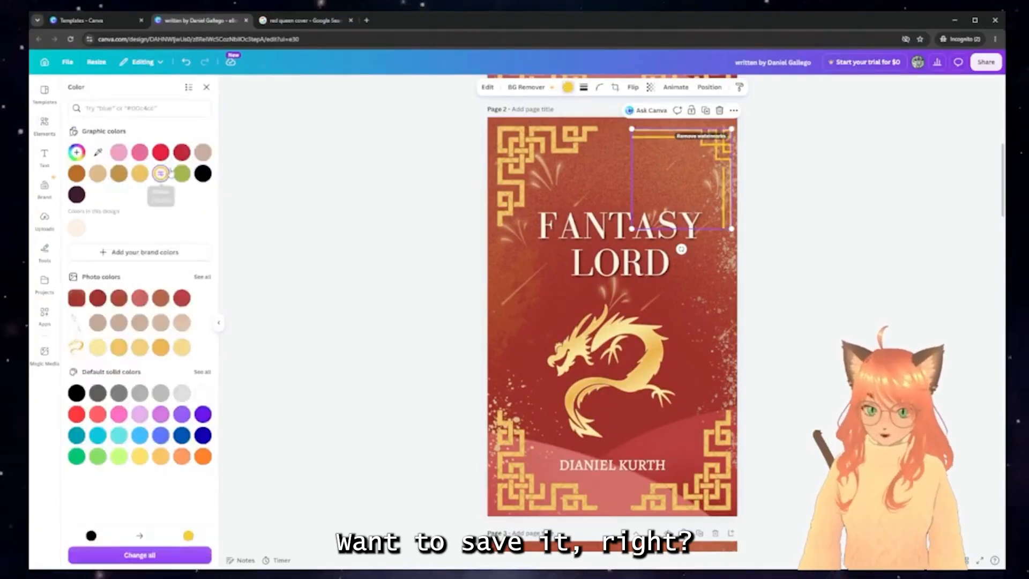
{"action": "left_click", "coordinate": [881, 217]}
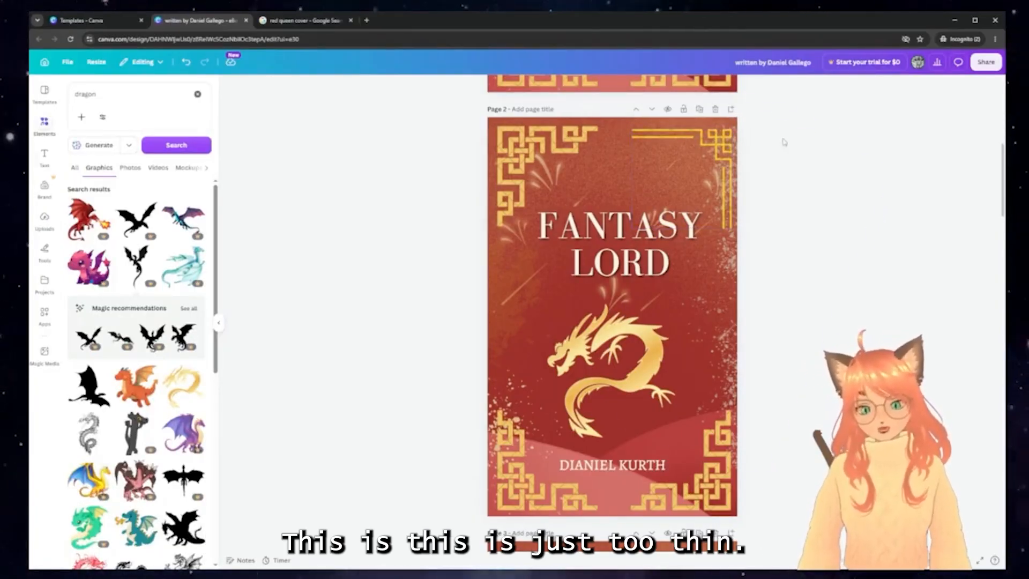
Select the red cover's FANTASY LORD title, open its font choices and nudge it left
{"action": "scroll", "coordinate": [722, 169], "scroll_direction": "up", "scroll_amount": 8}
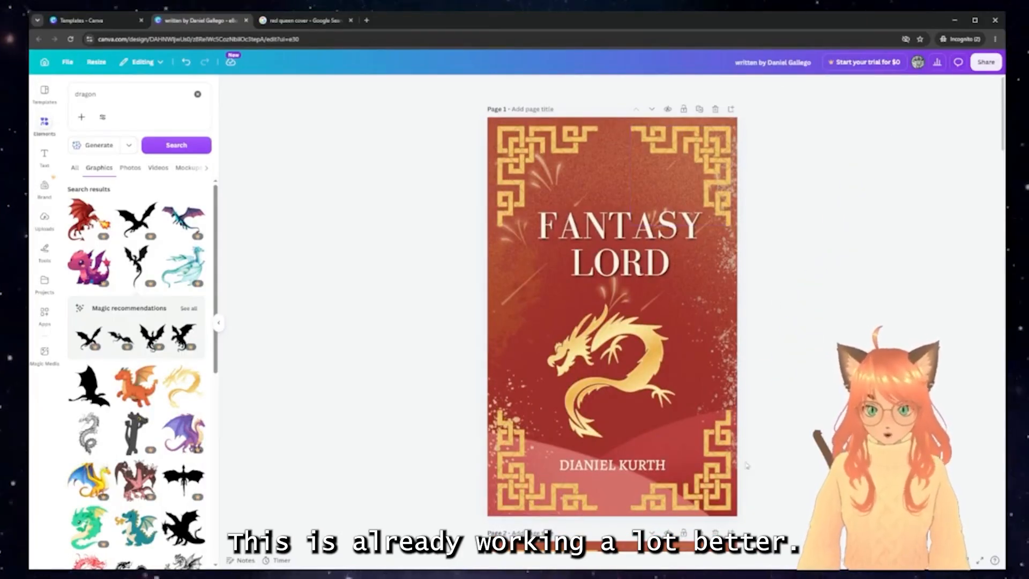
{"action": "scroll", "coordinate": [682, 363], "scroll_direction": "down", "scroll_amount": 1}
{"action": "scroll", "coordinate": [683, 364], "scroll_direction": "down", "scroll_amount": 15}
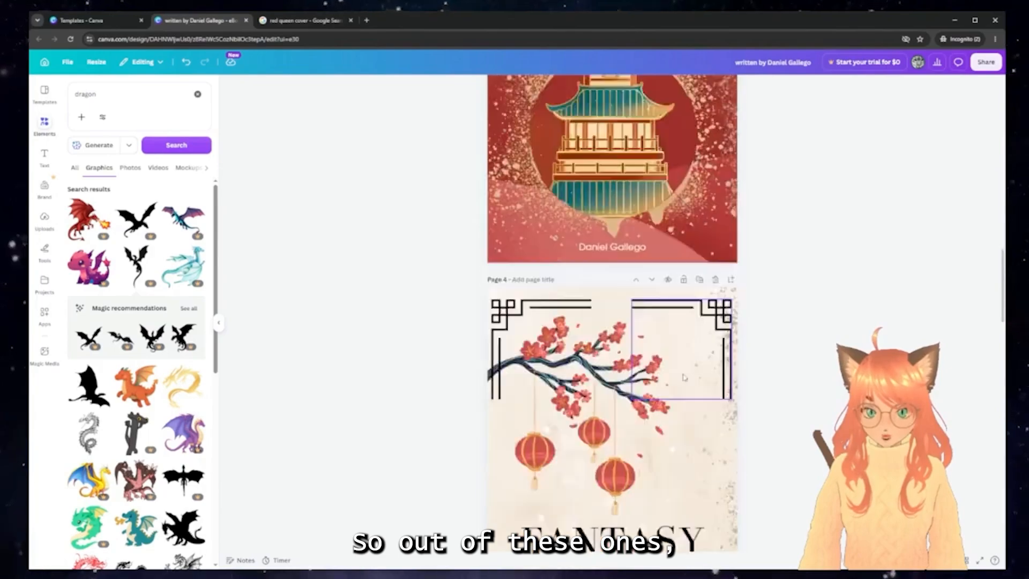
{"action": "scroll", "coordinate": [683, 378], "scroll_direction": "up", "scroll_amount": 15}
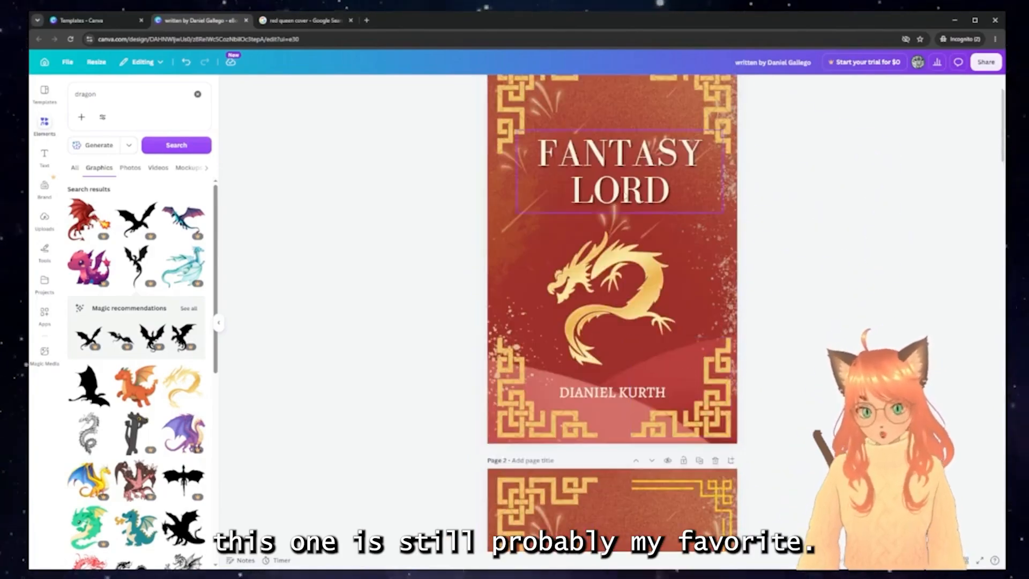
{"action": "left_click", "coordinate": [666, 206]}
{"action": "left_click", "coordinate": [447, 87]}
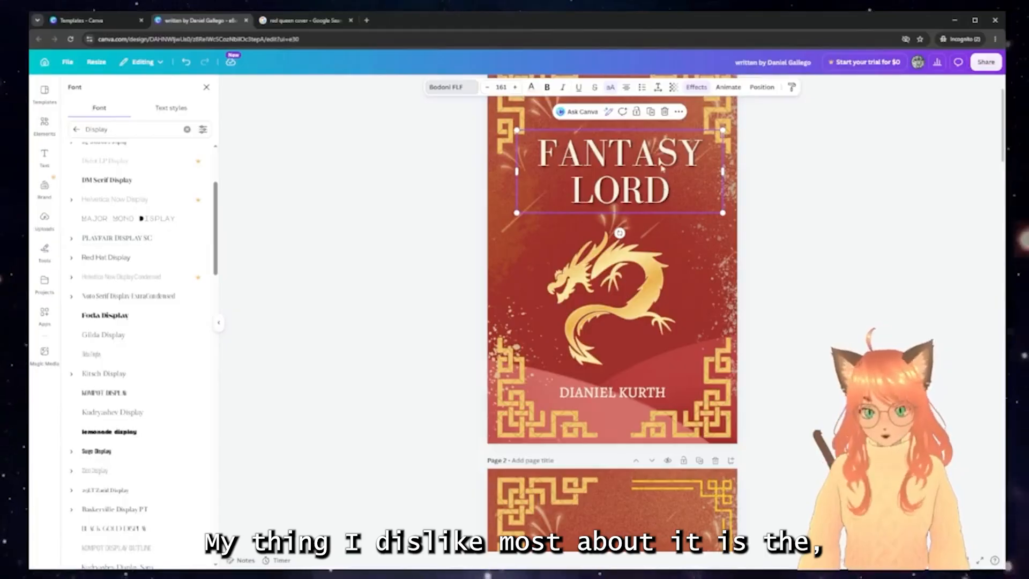
{"action": "left_click_drag", "start_coordinate": [601, 179], "coordinate": [598, 179]}
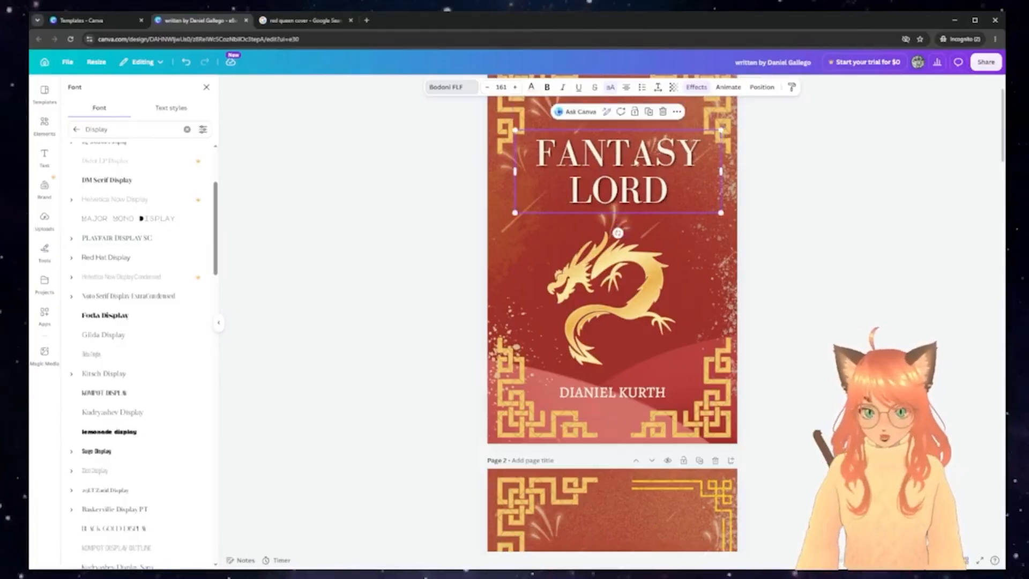
Select the beige dragon cover's title to leave the Font panel, then return to page 1
{"action": "scroll", "coordinate": [753, 342], "scroll_direction": "down", "scroll_amount": 5}
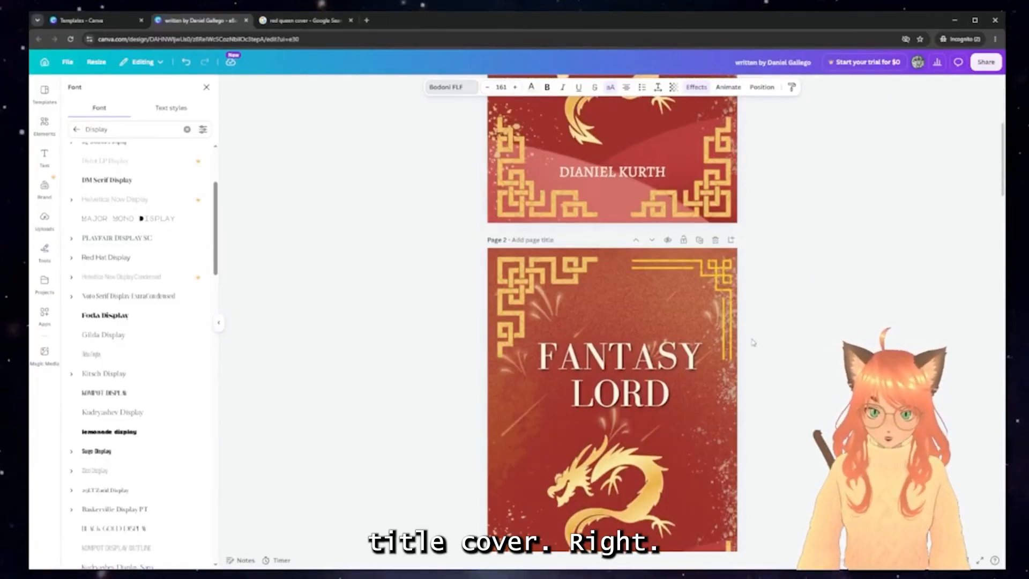
{"action": "scroll", "coordinate": [753, 342], "scroll_direction": "down", "scroll_amount": 8}
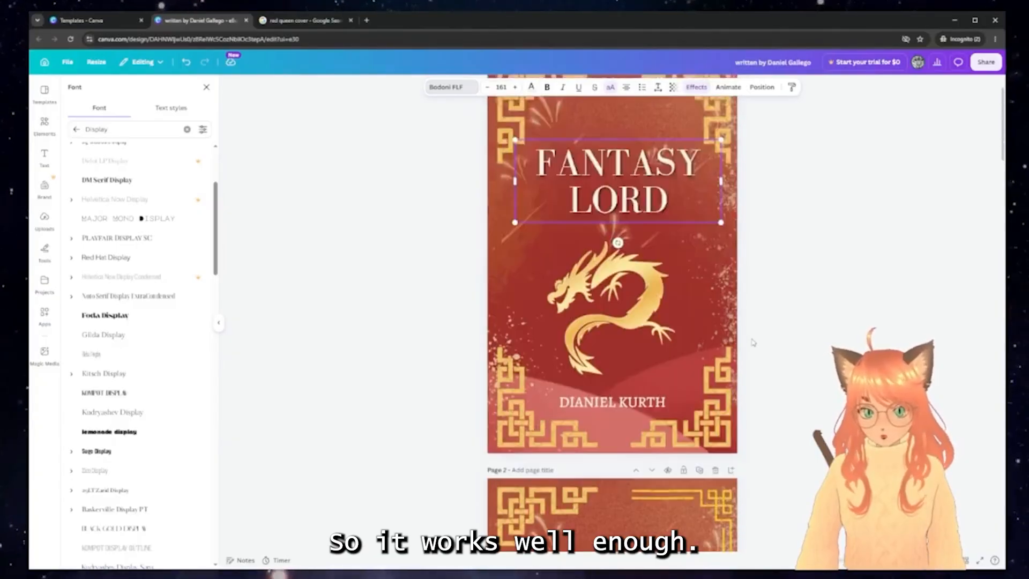
{"action": "scroll", "coordinate": [753, 342], "scroll_direction": "down", "scroll_amount": 8}
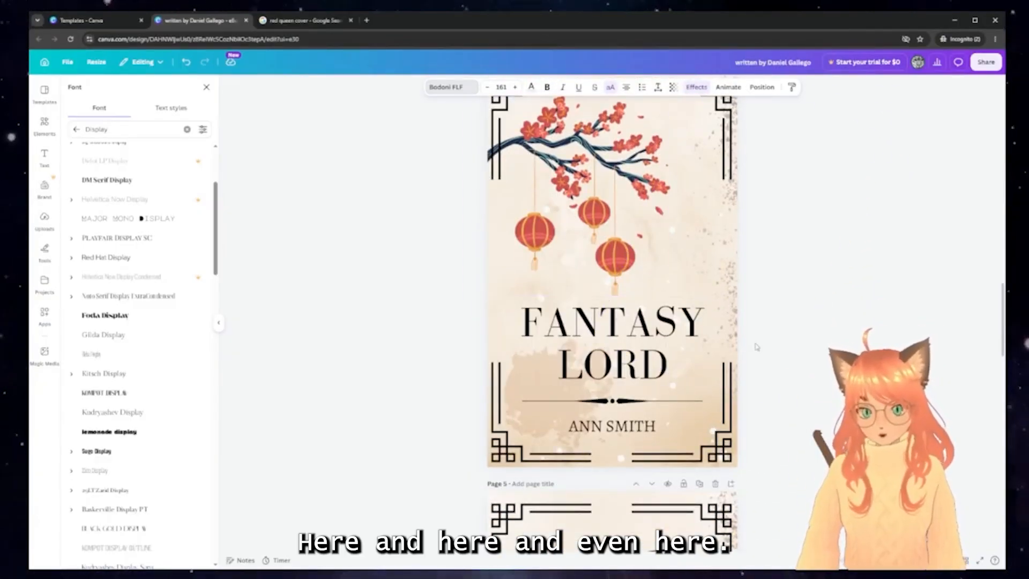
{"action": "scroll", "coordinate": [756, 345], "scroll_direction": "down", "scroll_amount": 8}
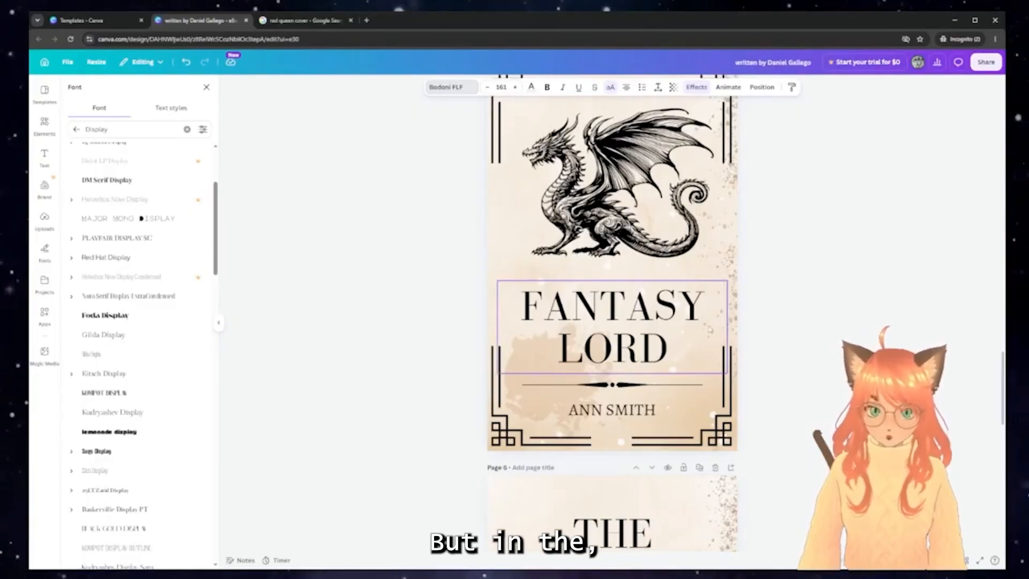
{"action": "left_click", "coordinate": [688, 320]}
{"action": "scroll", "coordinate": [804, 305], "scroll_direction": "up", "scroll_amount": 7}
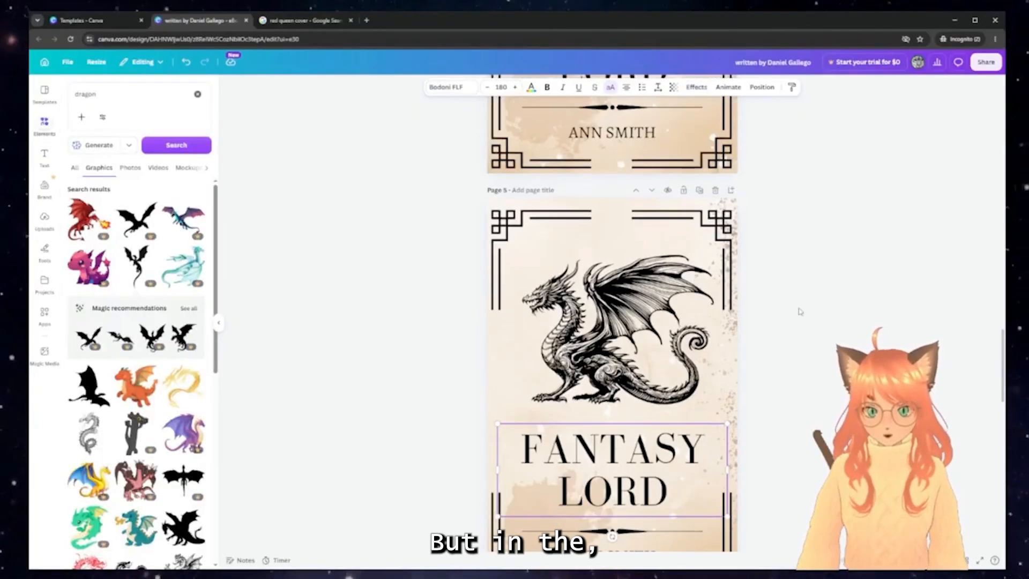
{"action": "scroll", "coordinate": [807, 309], "scroll_direction": "up", "scroll_amount": 20}
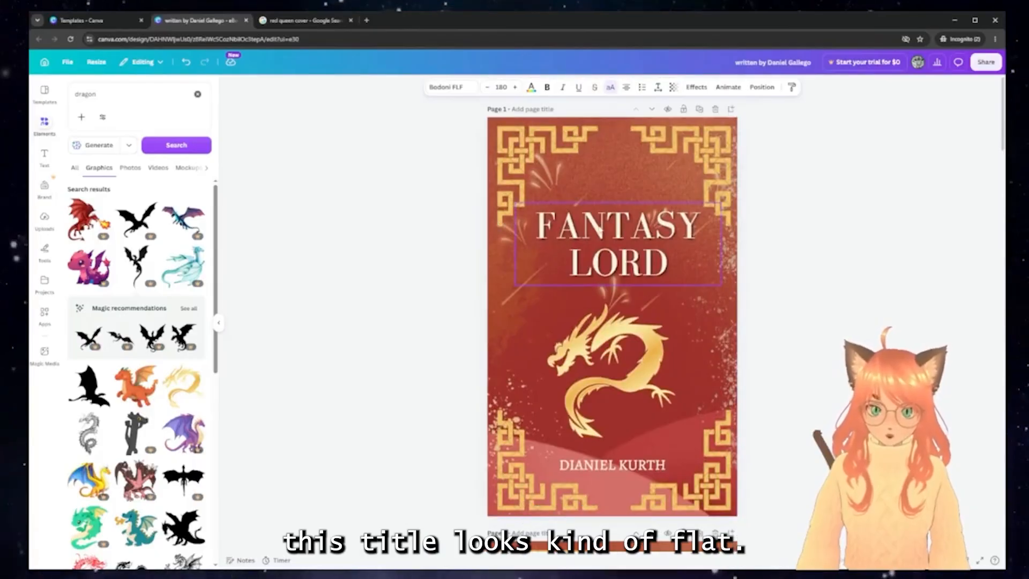
Switch the page 1 FANTASY LORD title to a bolder display font
{"action": "left_click", "coordinate": [613, 244]}
{"action": "left_click", "coordinate": [462, 90]}
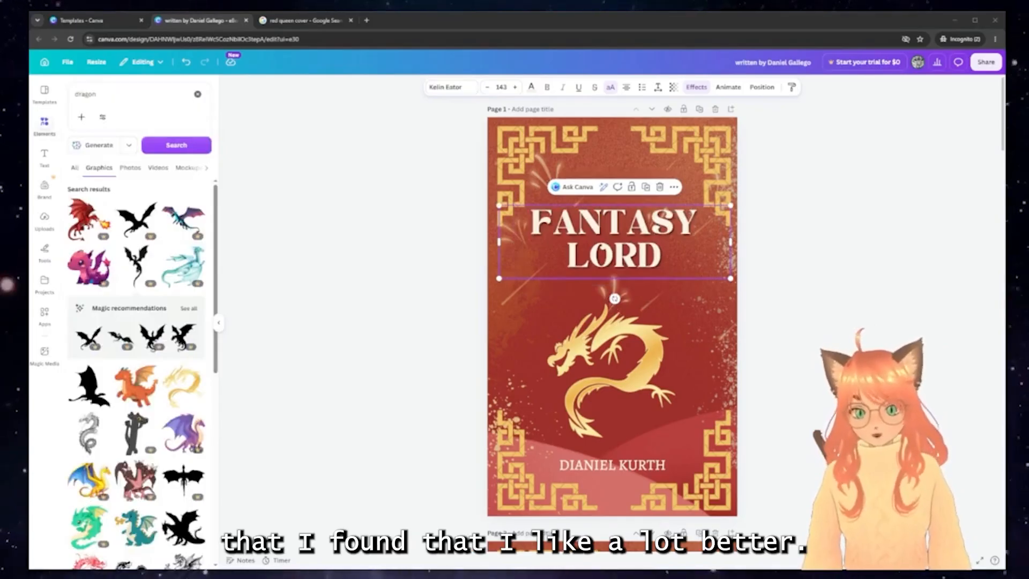
{"action": "left_click", "coordinate": [928, 253]}
{"action": "left_click", "coordinate": [632, 250]}
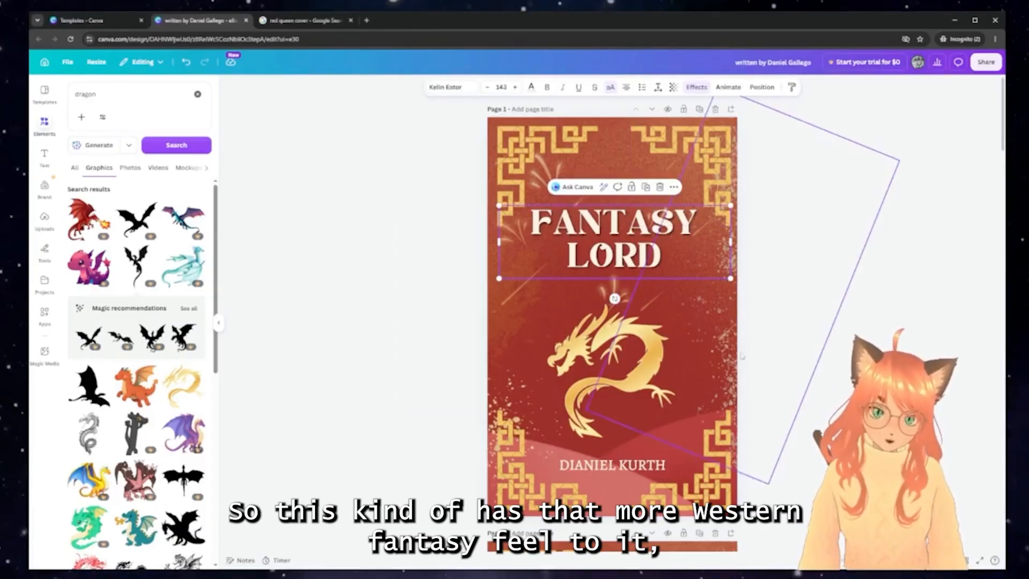
Nudge the author name at the bottom of the cover slightly upward
{"action": "left_click", "coordinate": [613, 465]}
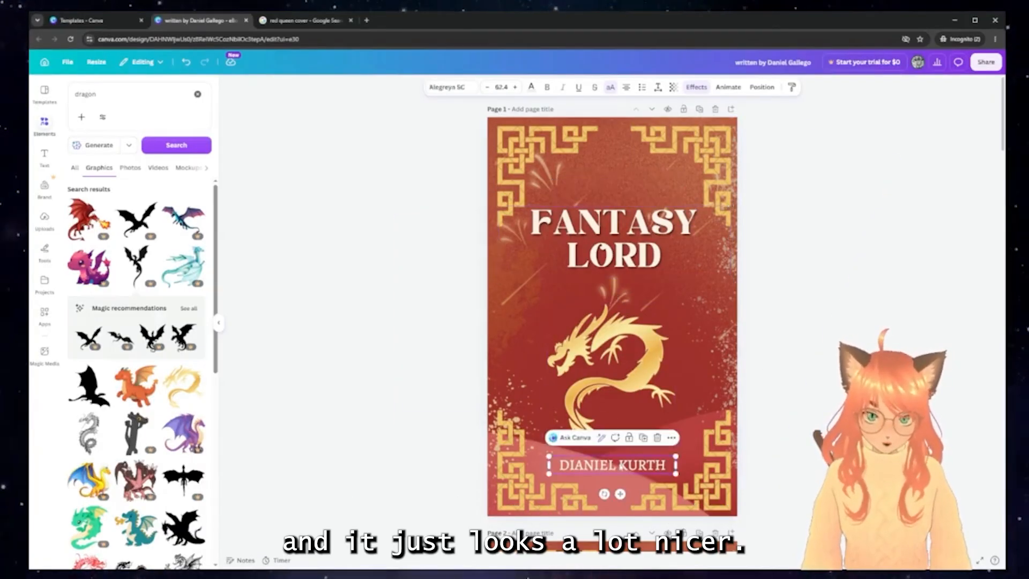
{"action": "left_click_drag", "start_coordinate": [622, 467], "coordinate": [622, 462]}
{"action": "left_click", "coordinate": [787, 413]}
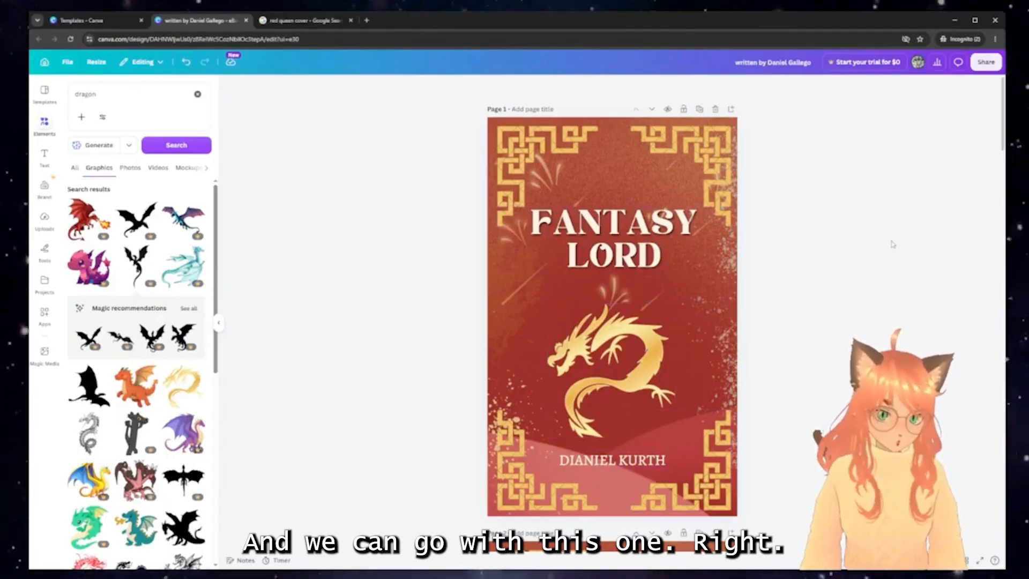
{"action": "left_click", "coordinate": [981, 67]}
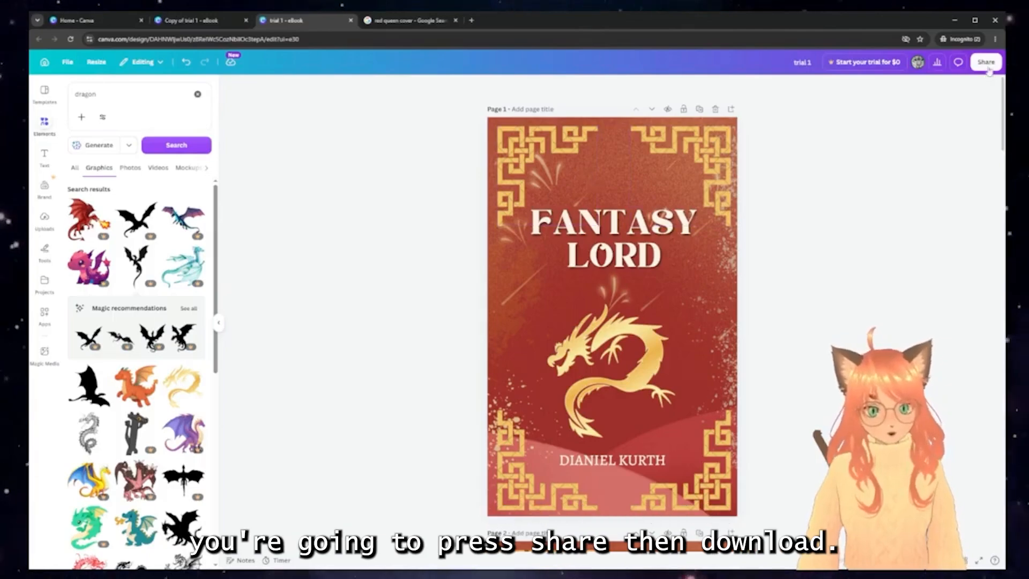
{"action": "left_click", "coordinate": [986, 66]}
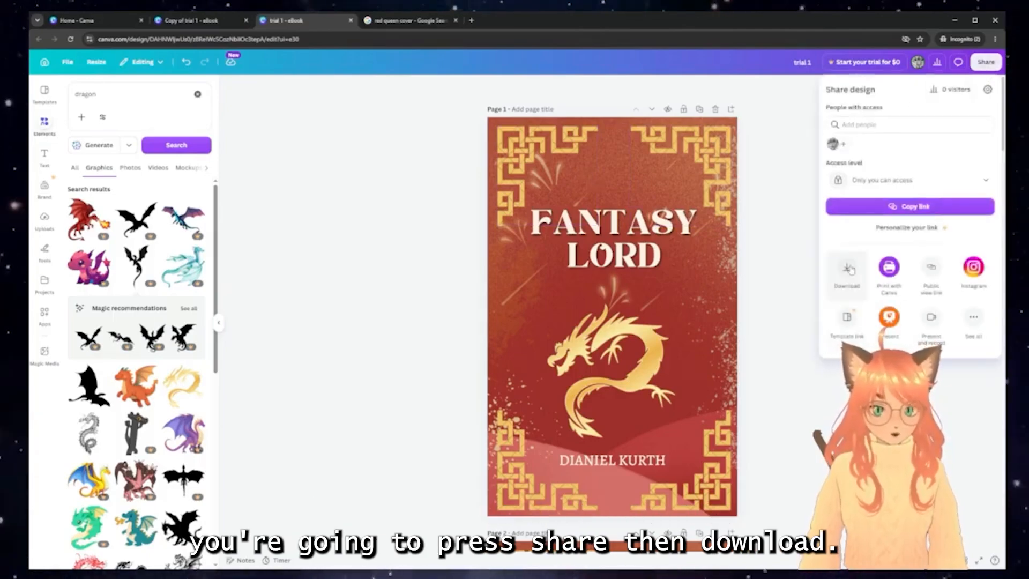
{"action": "left_click", "coordinate": [847, 268]}
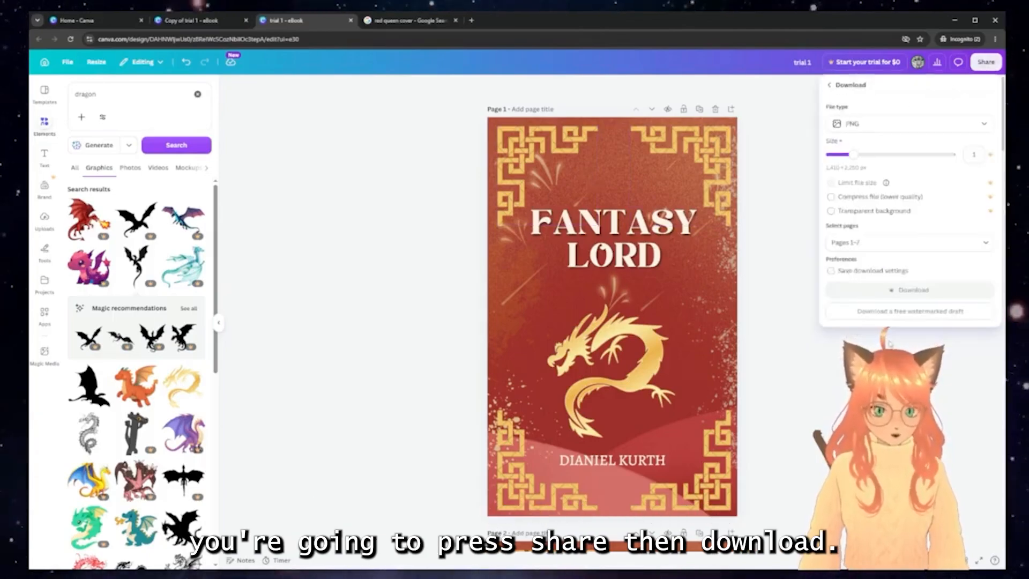
{"action": "left_click", "coordinate": [952, 241]}
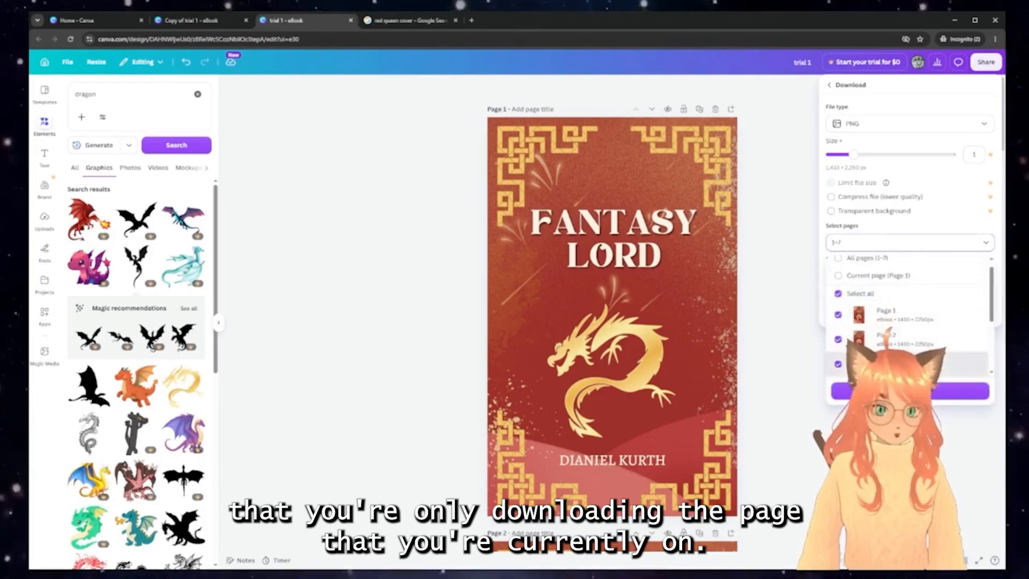
{"action": "left_click", "coordinate": [894, 277]}
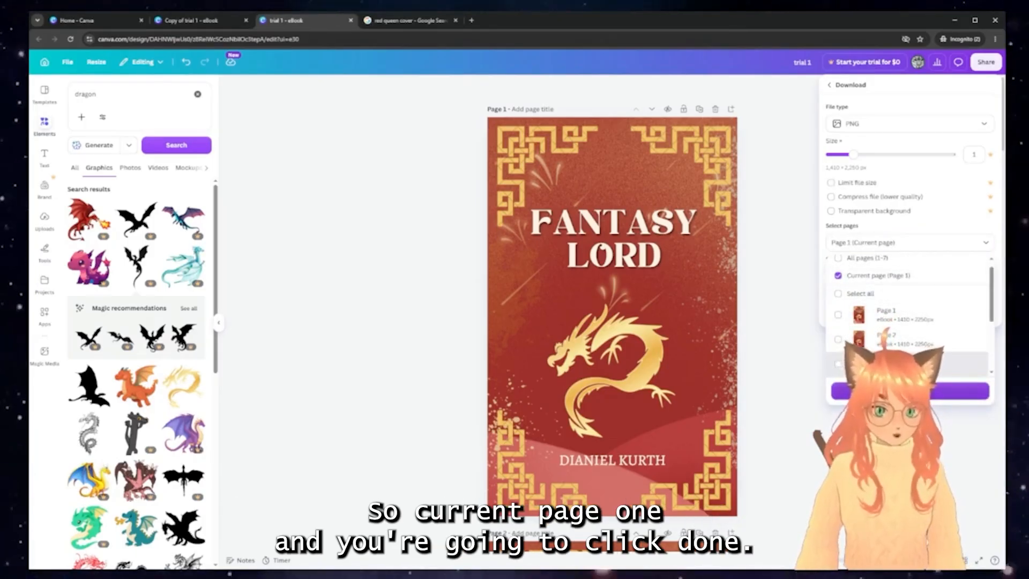
{"action": "left_click", "coordinate": [910, 391]}
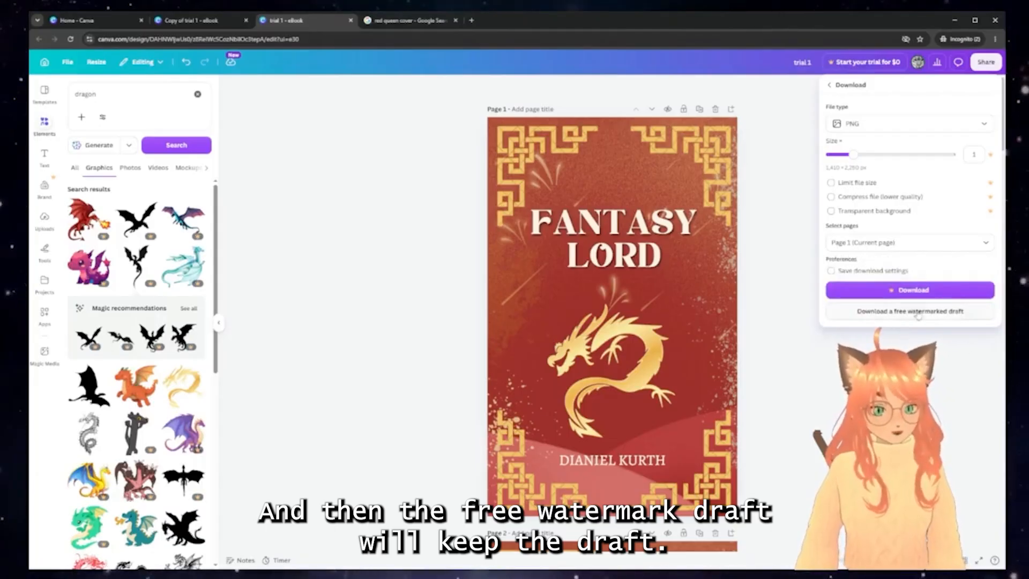
{"action": "left_click", "coordinate": [922, 291]}
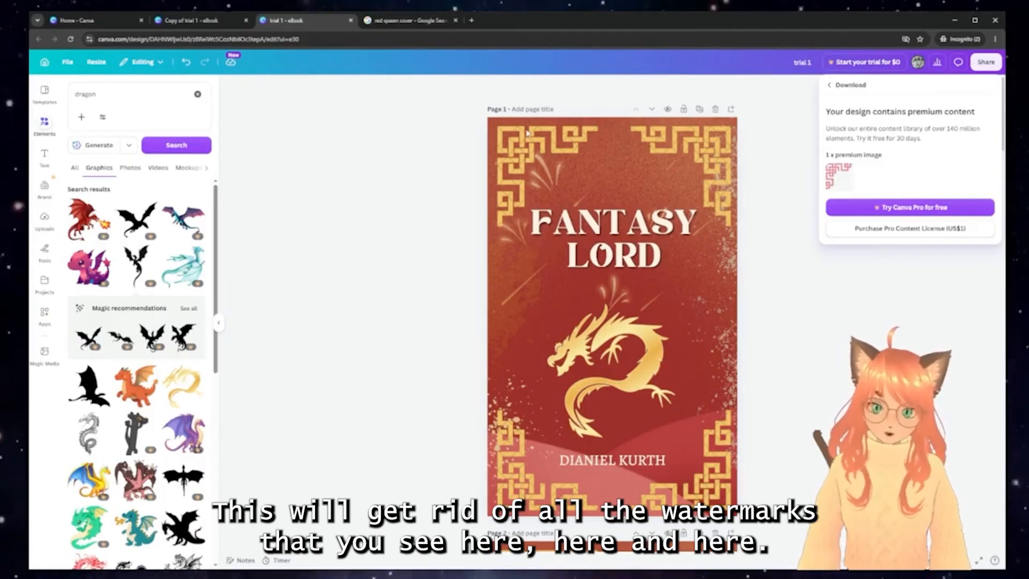
{"action": "left_click", "coordinate": [663, 331]}
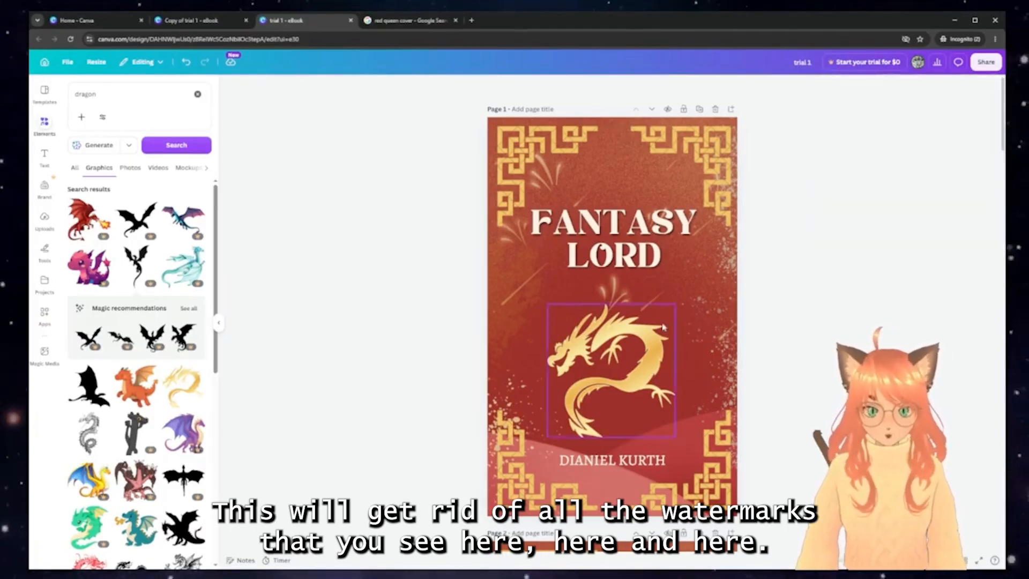
Scroll down to page 5, the cream cover with the sketched black dragon
{"action": "scroll", "coordinate": [663, 331], "scroll_direction": "down", "scroll_amount": 9}
{"action": "scroll", "coordinate": [662, 331], "scroll_direction": "down", "scroll_amount": 4}
{"action": "scroll", "coordinate": [664, 328], "scroll_direction": "up", "scroll_amount": 6}
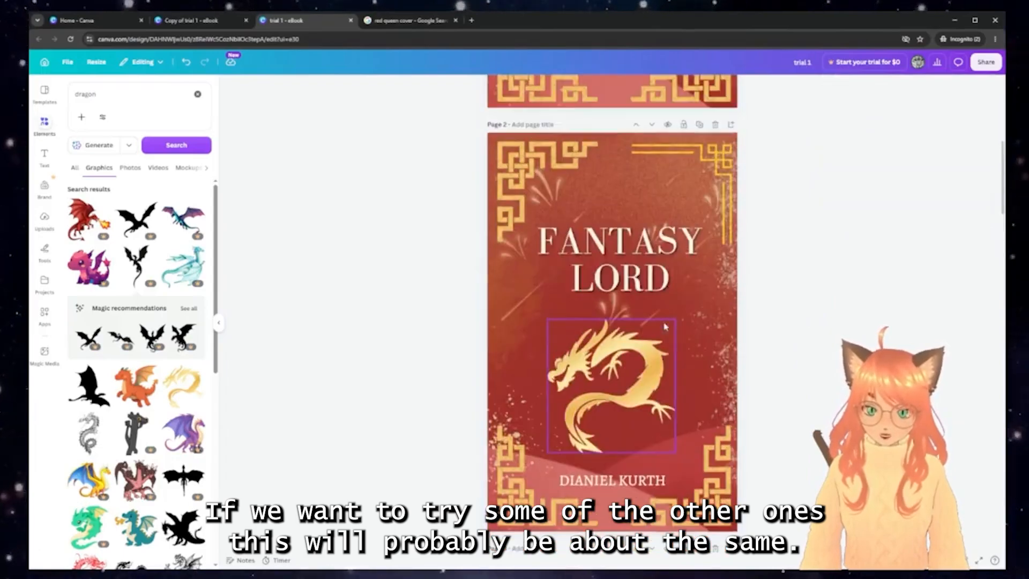
{"action": "scroll", "coordinate": [640, 355], "scroll_direction": "down", "scroll_amount": 6}
{"action": "scroll", "coordinate": [639, 359], "scroll_direction": "down", "scroll_amount": 15}
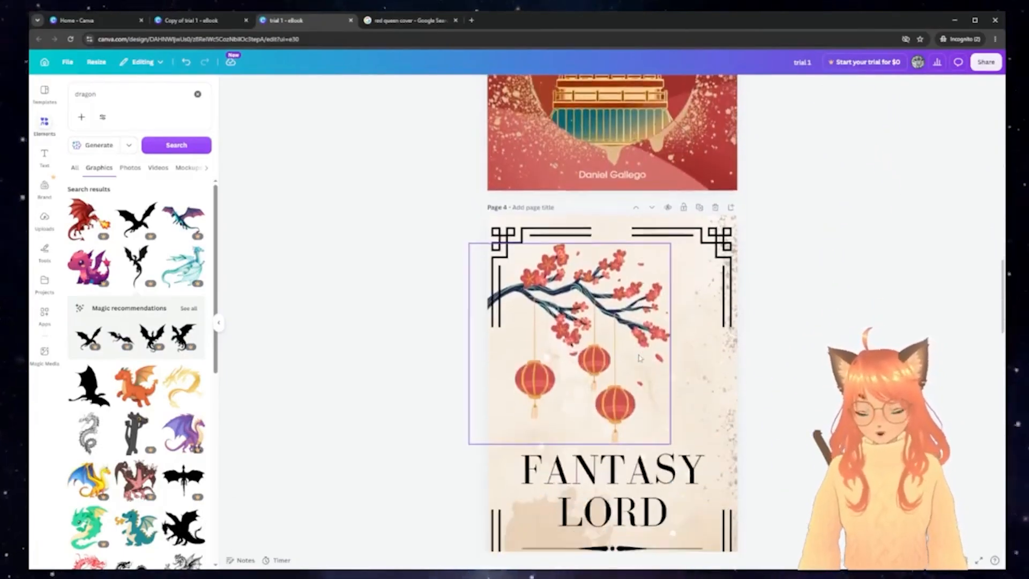
{"action": "scroll", "coordinate": [639, 358], "scroll_direction": "down", "scroll_amount": 2}
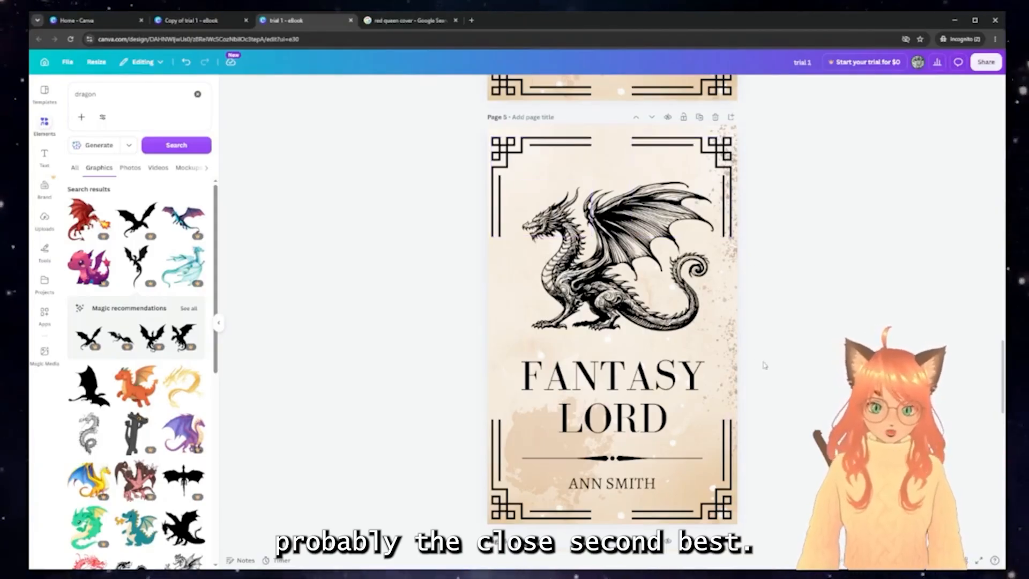
Download page 5 alone via Share > Download, triggering the US$2 premium licence notice
{"action": "left_click", "coordinate": [986, 63]}
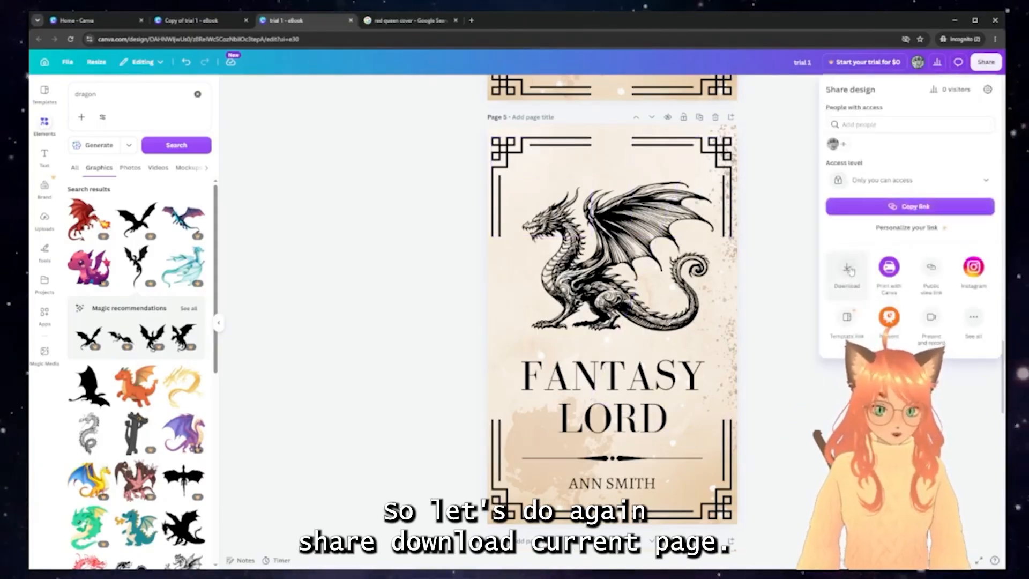
{"action": "left_click", "coordinate": [887, 314]}
{"action": "left_click", "coordinate": [884, 242]}
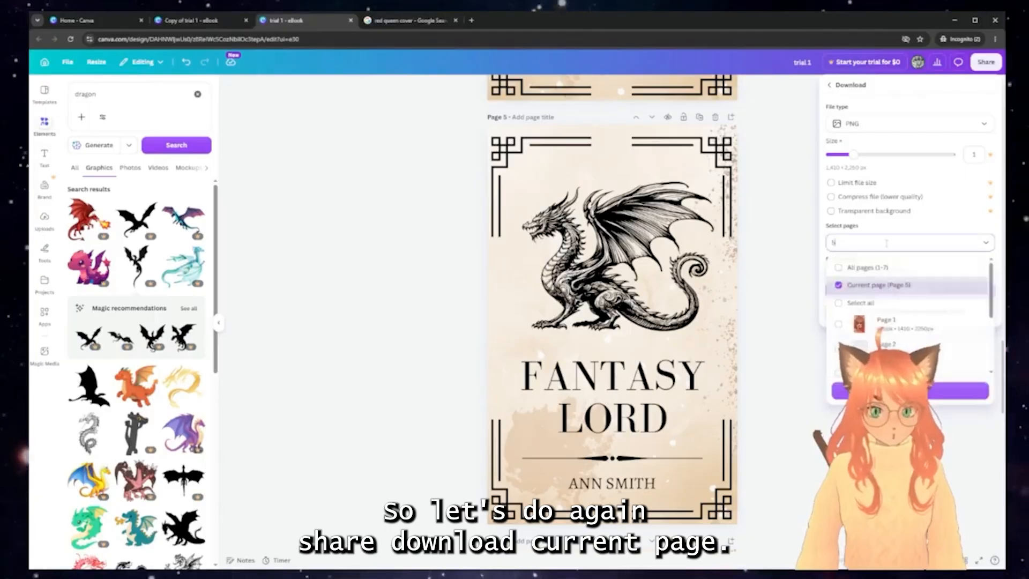
{"action": "left_click", "coordinate": [809, 325]}
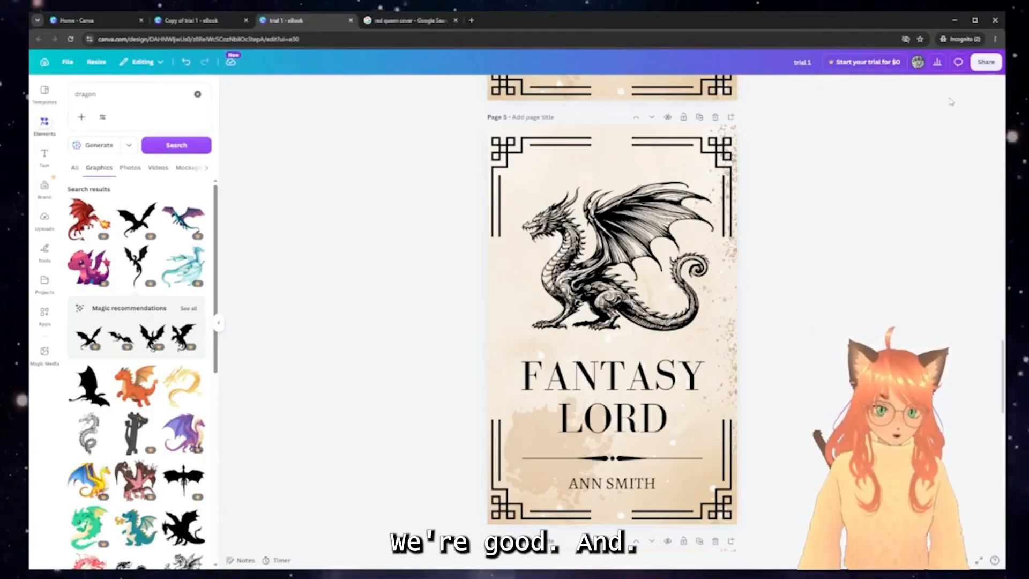
{"action": "left_click", "coordinate": [989, 63]}
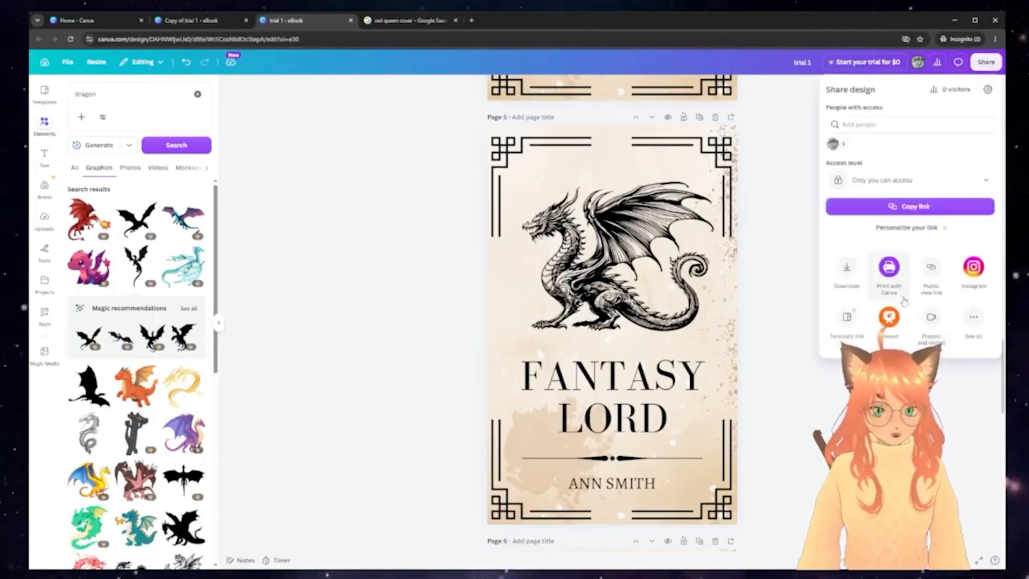
{"action": "left_click", "coordinate": [850, 268]}
{"action": "left_click", "coordinate": [910, 290]}
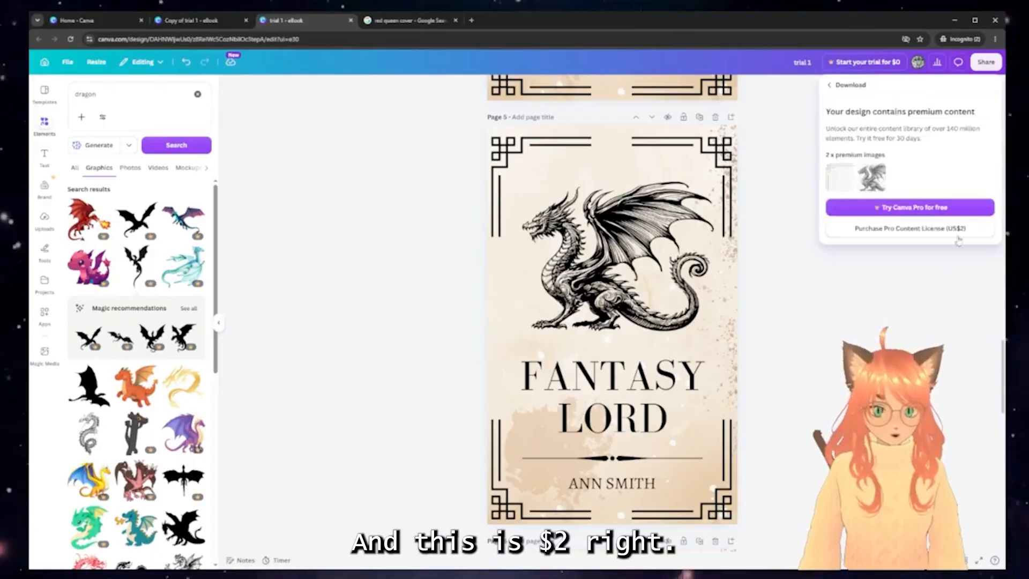